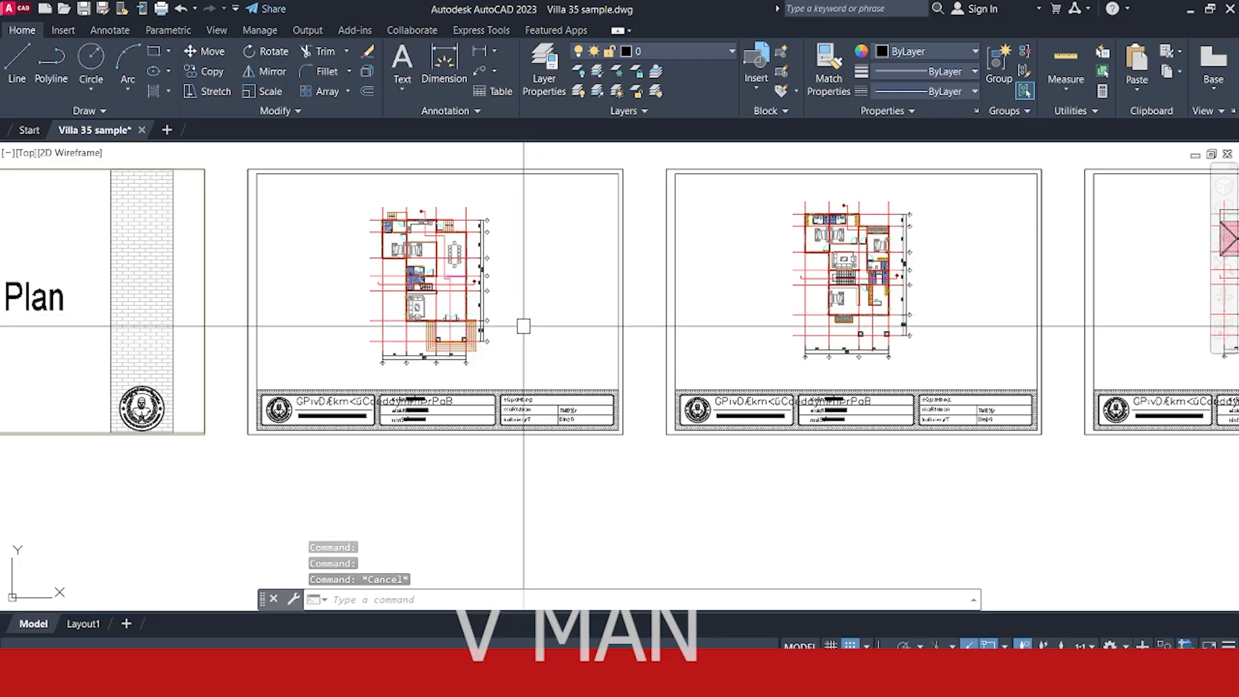
pyautogui.click(462, 281)
pyautogui.click(801, 271)
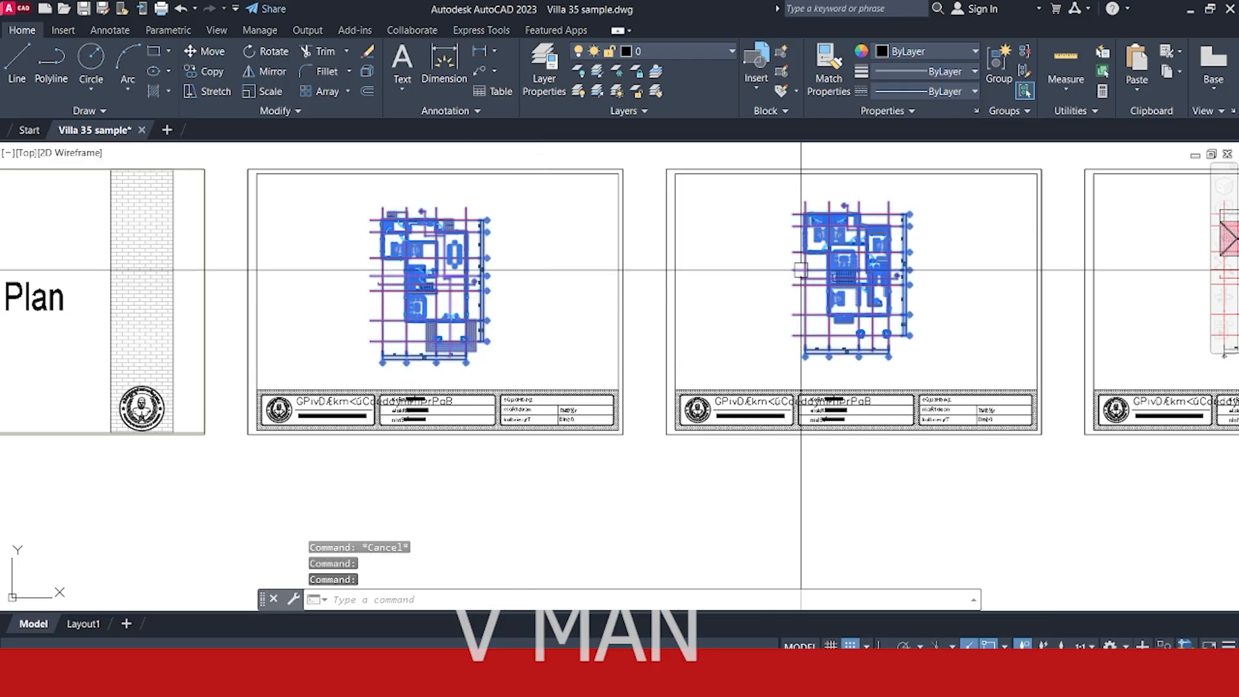
pyautogui.scroll(-2, 943, 281)
pyautogui.moveTo(944, 281); pyautogui.dragTo(820, 282, button='middle')
pyautogui.click(1023, 291)
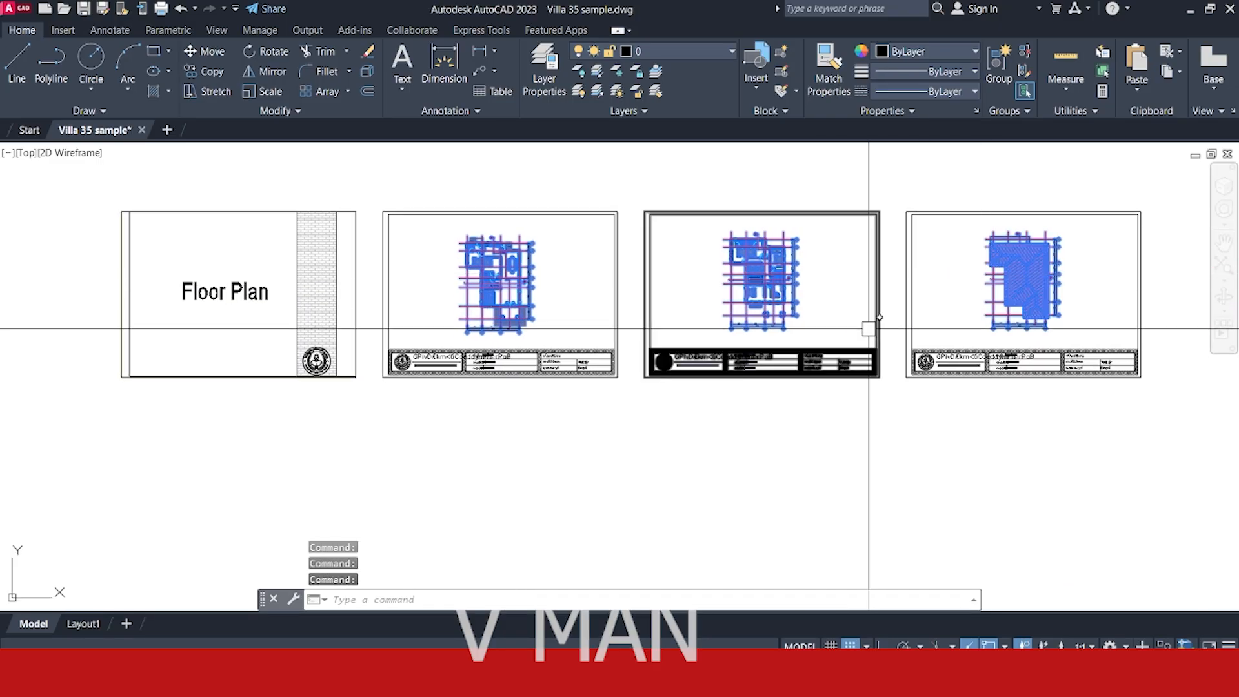
pyautogui.press('Escape')
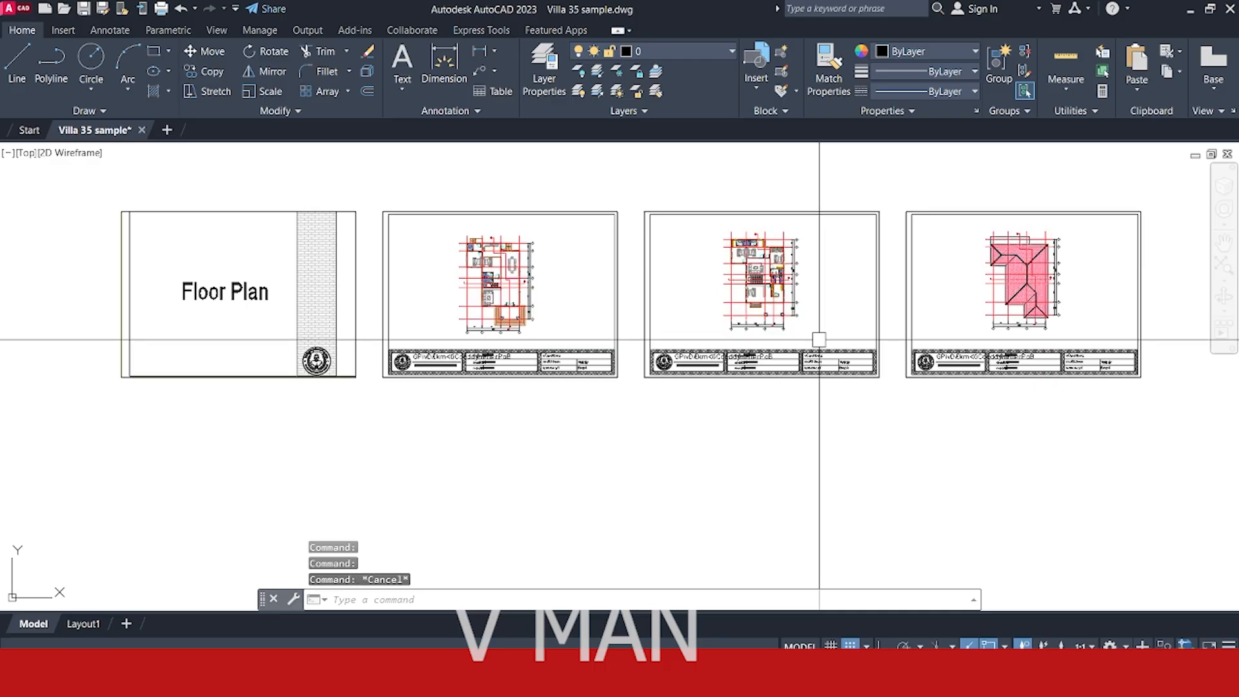
# - Draw a horizontal construction line above the row of sheets, running across the empty space beyond the roof plan
pyautogui.moveTo(824, 334); pyautogui.dragTo(606, 357, button='middle')
pyautogui.scroll(-2, 658, 335)
pyautogui.moveTo(783, 355)
pyautogui.mouseDown(button='middle')
pyautogui.moveTo(697, 338)
pyautogui.moveTo(684, 301)
pyautogui.mouseUp(button='middle')
pyautogui.moveTo(959, 275); pyautogui.dragTo(833, 346, button='middle')
pyautogui.write('x')
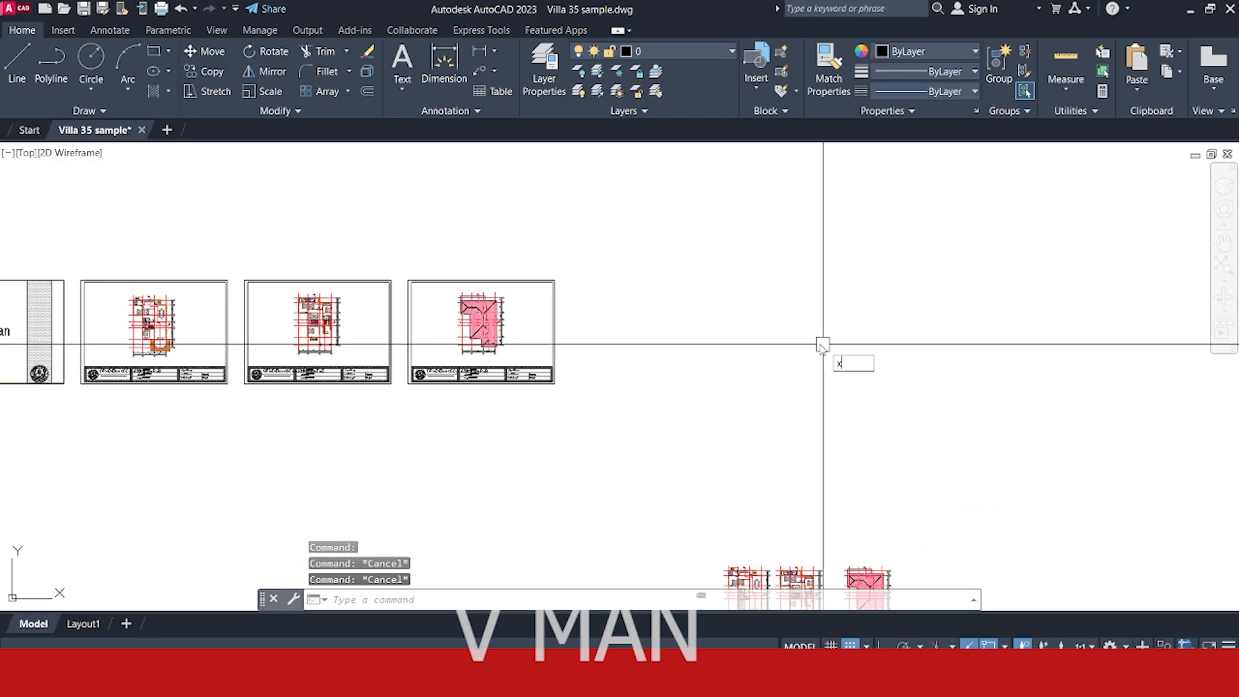
pyautogui.write('l')
pyautogui.press('Return')
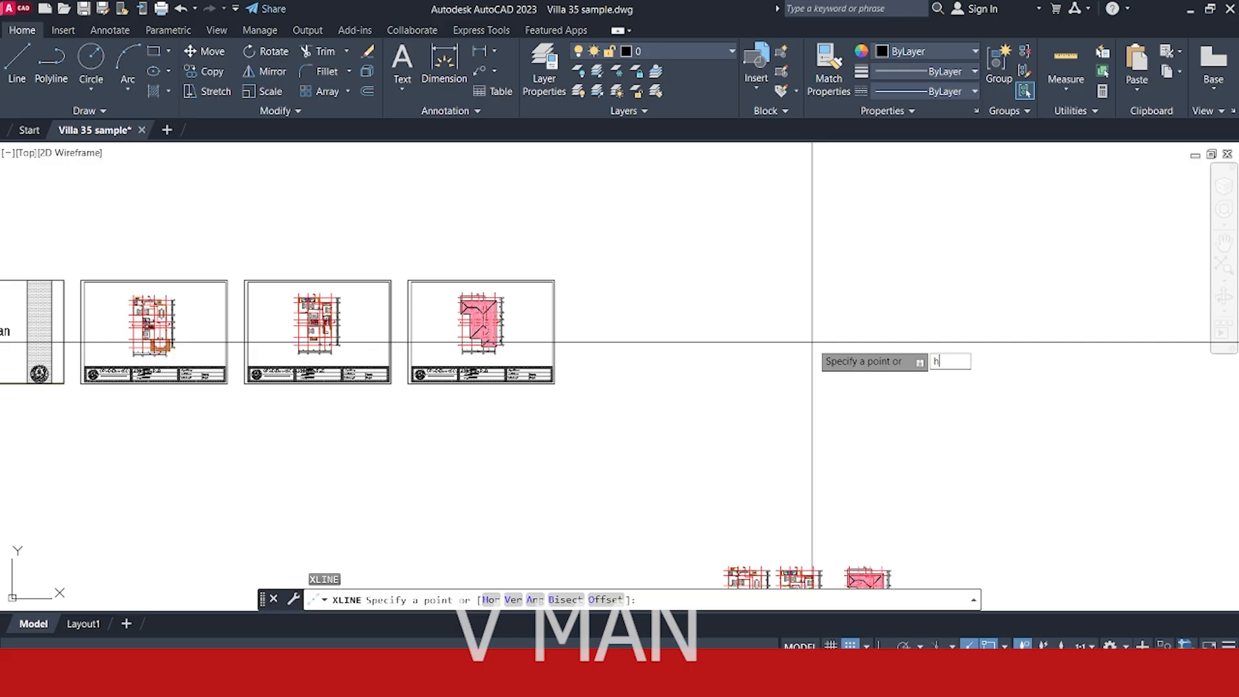
pyautogui.write('h')
pyautogui.press('Return')
pyautogui.moveTo(890, 342); pyautogui.dragTo(783, 368, button='middle')
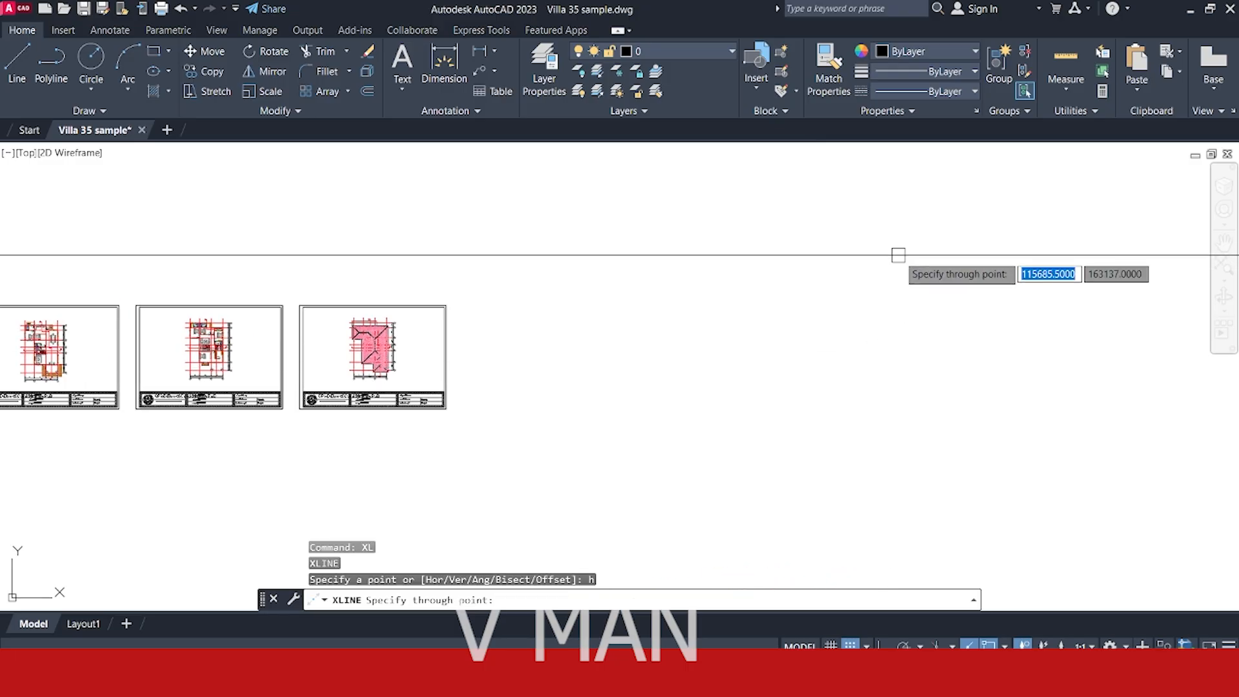
pyautogui.click(892, 268)
pyautogui.press('Escape')
# - Draw a vertical construction line crossing the horizontal one in the empty space beyond the roof plan sheet
pyautogui.moveTo(746, 376); pyautogui.dragTo(819, 335, button='middle')
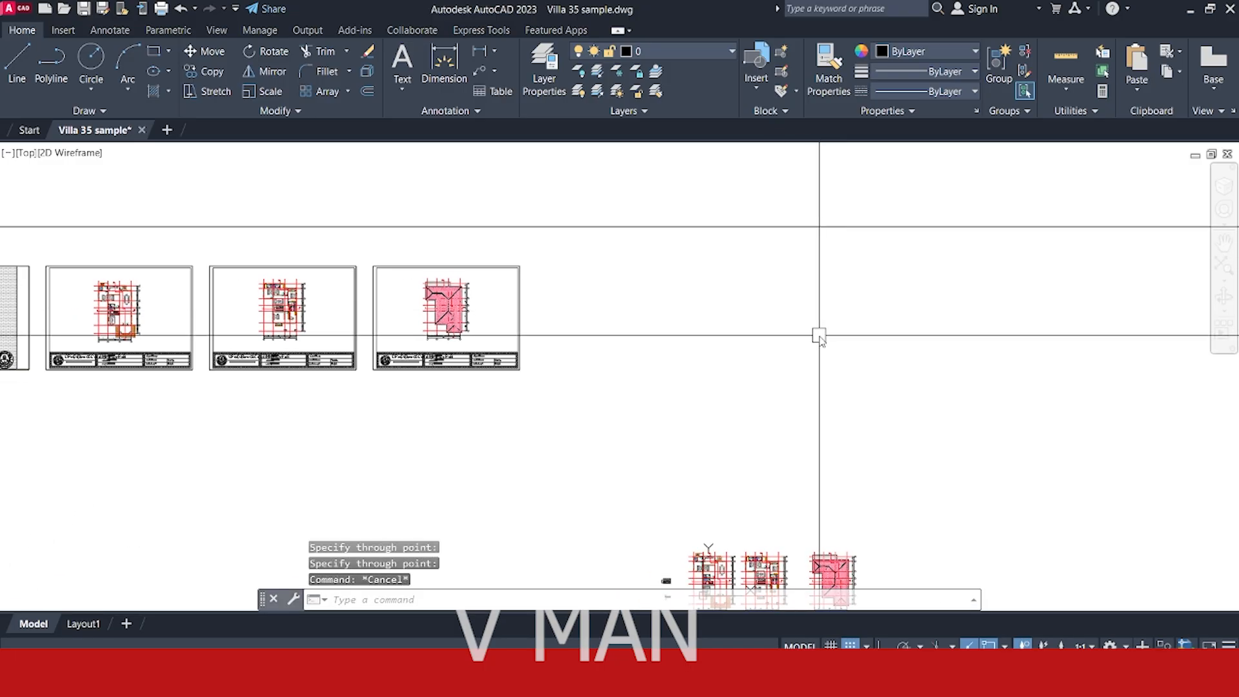
pyautogui.write('xl')
pyautogui.press('Return')
pyautogui.write('v')
pyautogui.press('Return')
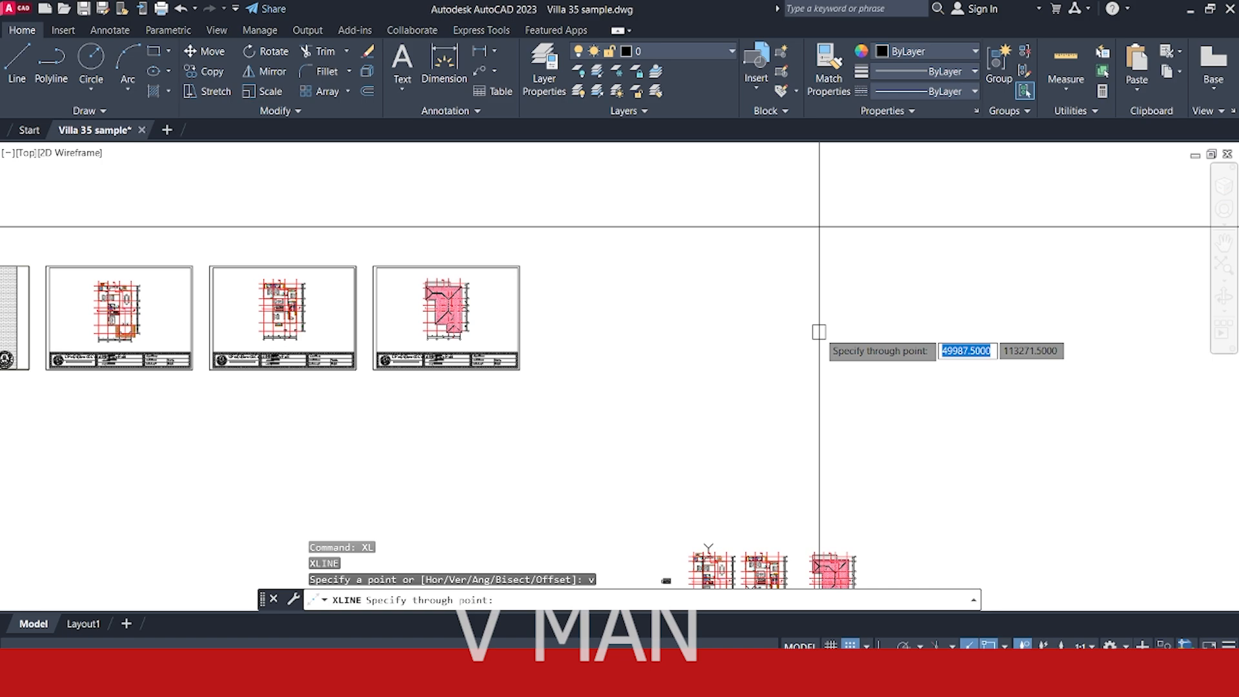
pyautogui.moveTo(930, 252); pyautogui.dragTo(868, 255, button='middle')
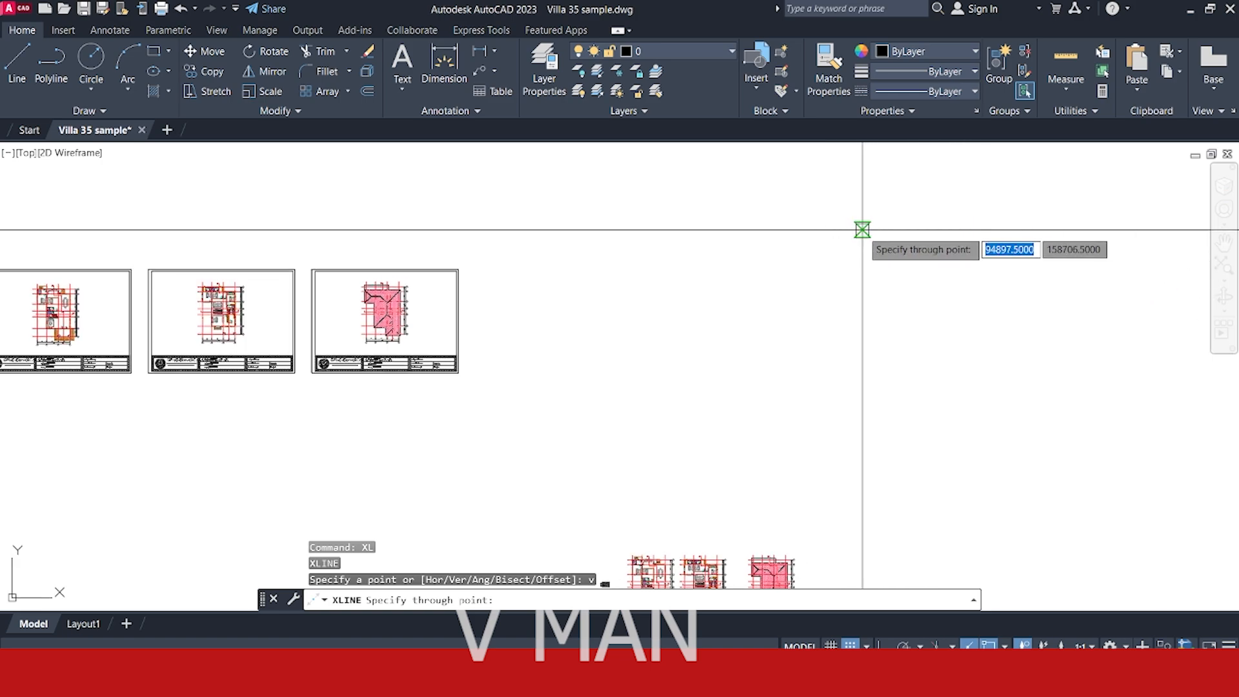
pyautogui.click(863, 229)
pyautogui.press('Return')
pyautogui.moveTo(716, 307); pyautogui.dragTo(836, 309, button='middle')
pyautogui.scroll(-2, 824, 342)
pyautogui.scroll(2, 645, 348)
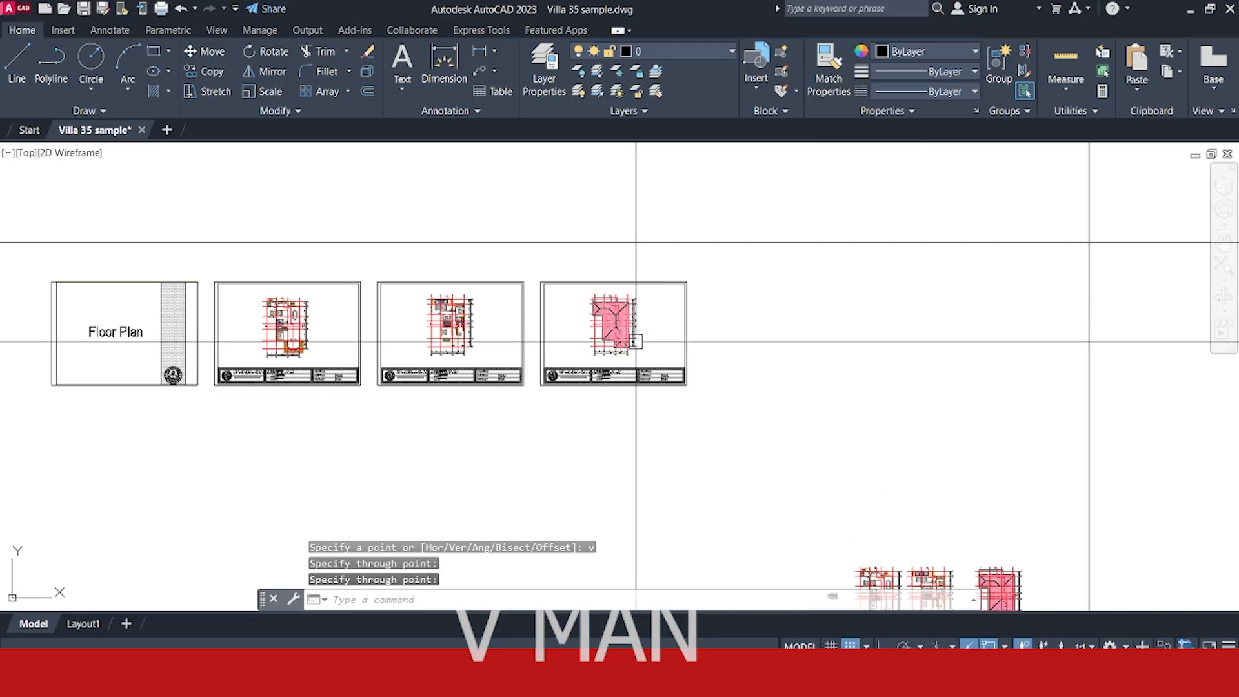
pyautogui.click(633, 336)
pyautogui.click(468, 332)
pyautogui.click(279, 335)
pyautogui.moveTo(280, 335); pyautogui.dragTo(105, 424, button='middle')
pyautogui.press('Escape')
pyautogui.click(851, 273)
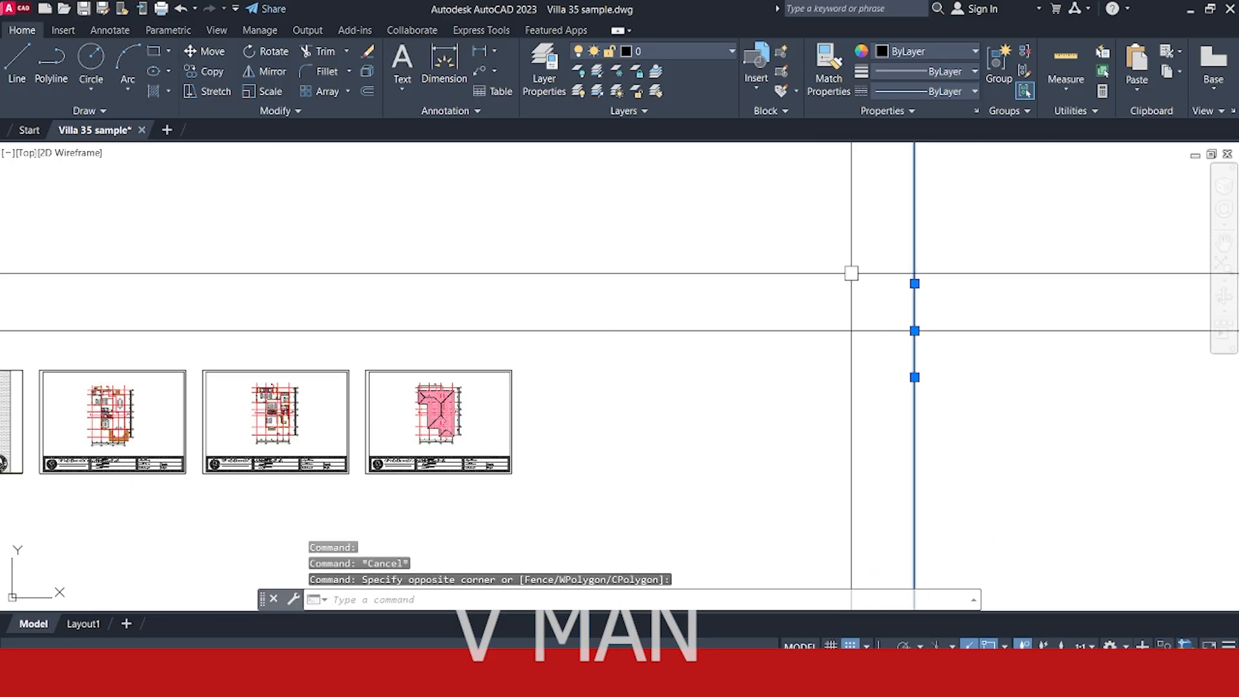
pyautogui.press('Escape')
# - Start copying the ground floor plan, using the outer corner of the column at grid B/2 as the base point
pyautogui.moveTo(370, 421); pyautogui.dragTo(655, 353, button='middle')
pyautogui.scroll(2, 415, 363)
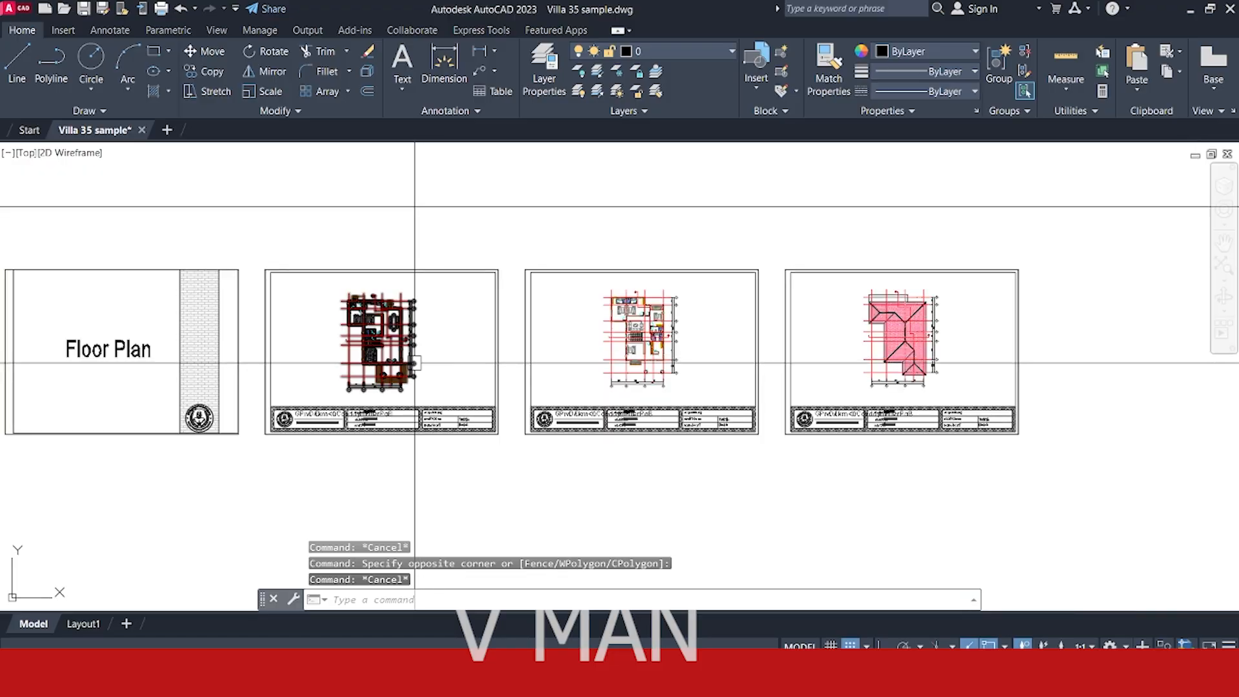
pyautogui.scroll(6, 392, 367)
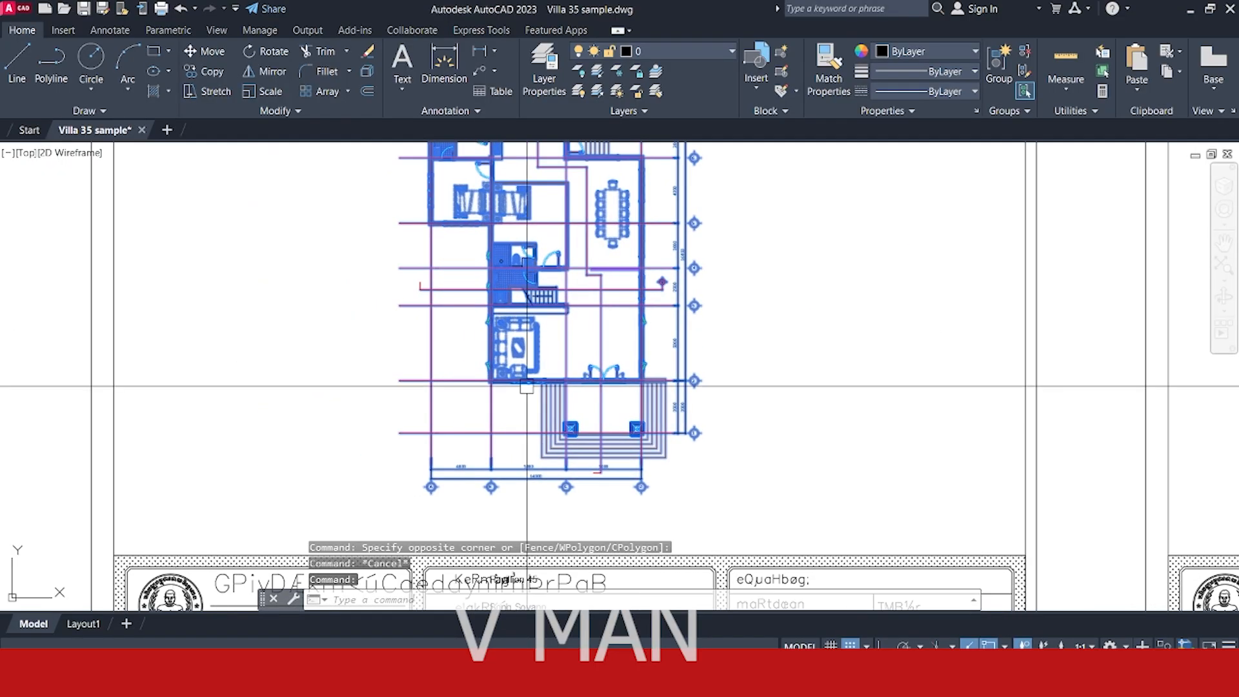
pyautogui.write('co')
pyautogui.press('Return')
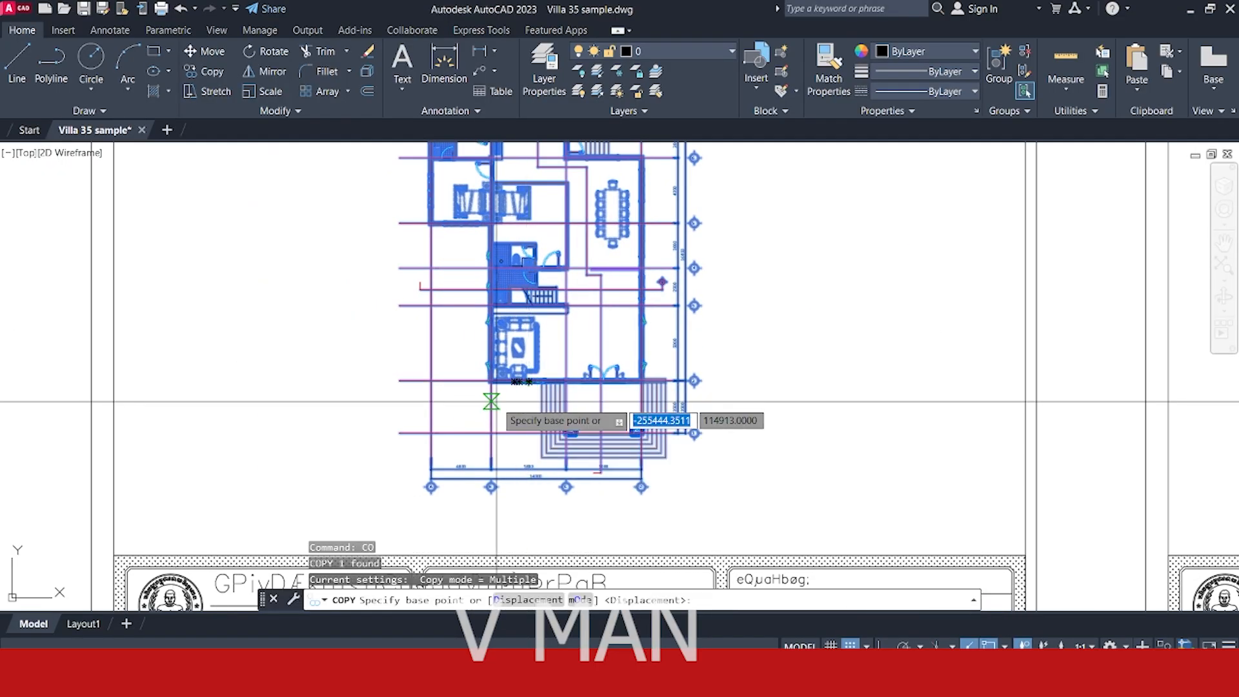
pyautogui.scroll(4, 496, 399)
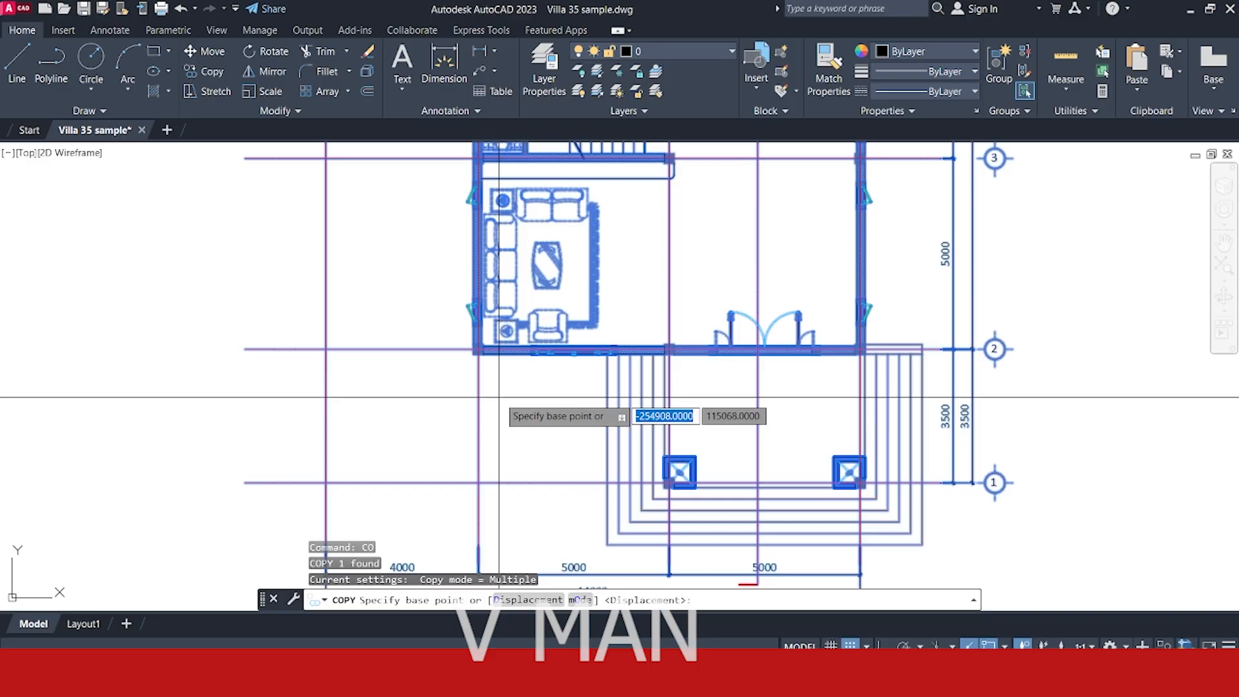
pyautogui.scroll(7, 499, 397)
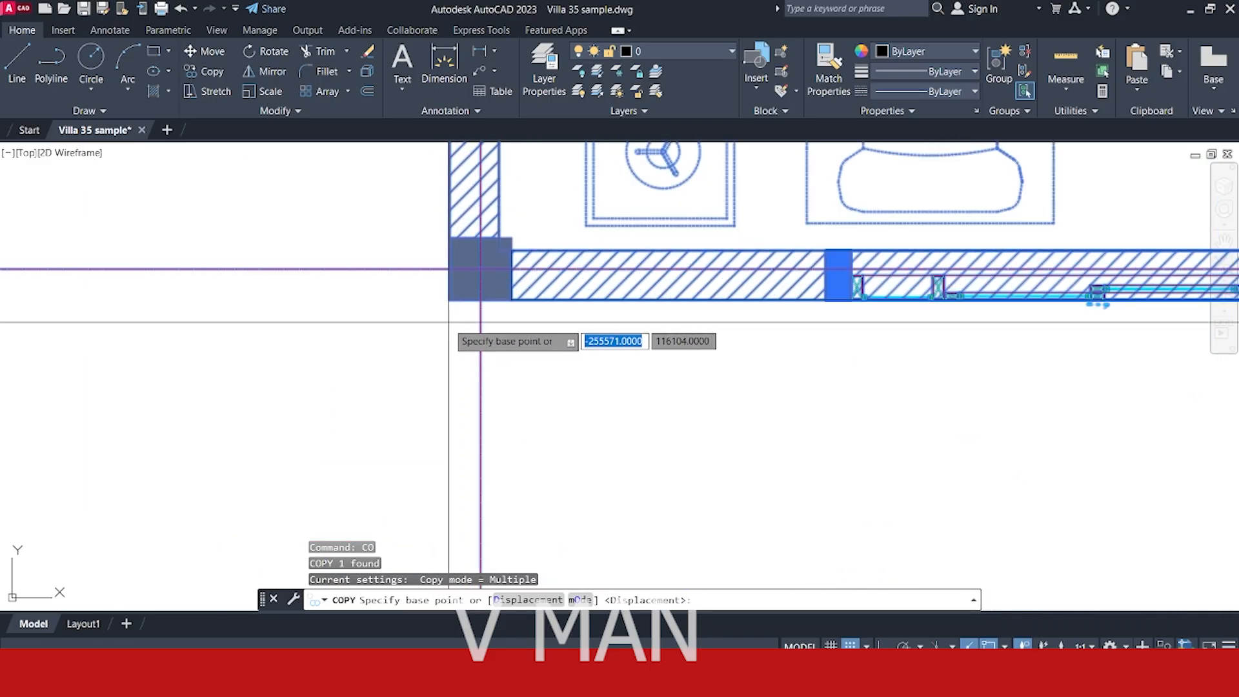
pyautogui.click(480, 268)
# - Place the ground floor plan copy above the horizontal construction line, with its corner column's outer edge on the vertical one
pyautogui.scroll(-10, 481, 269)
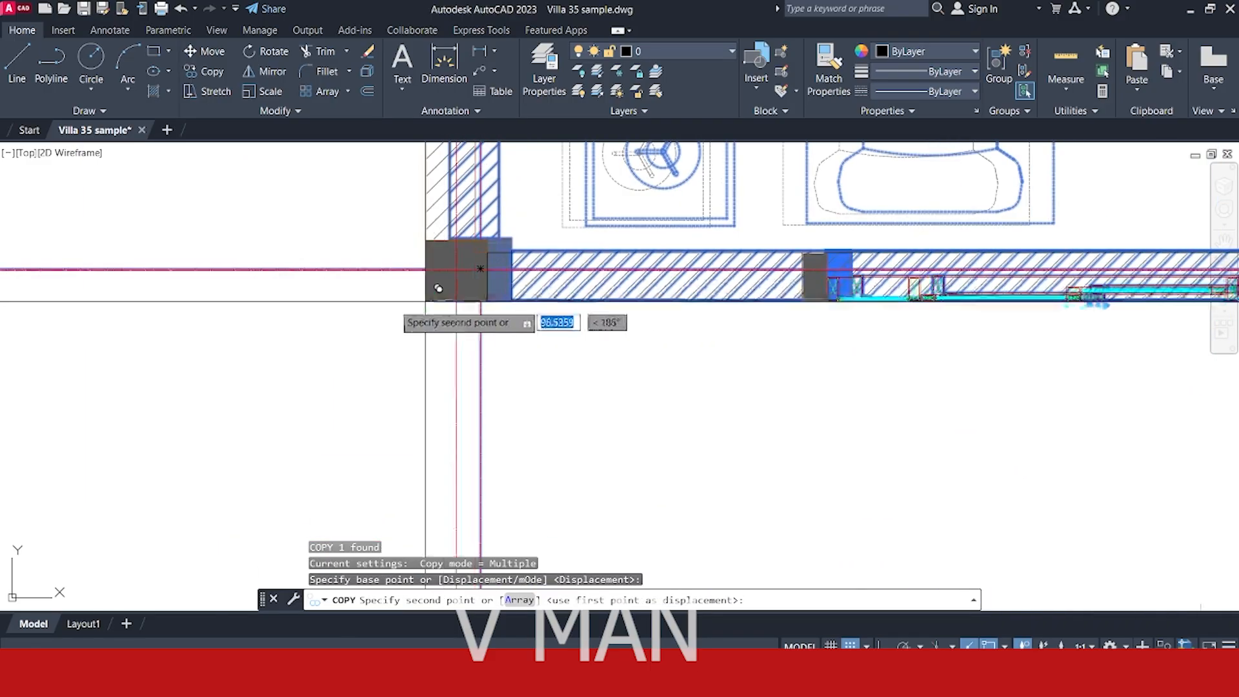
pyautogui.moveTo(502, 383); pyautogui.dragTo(592, 339, button='middle')
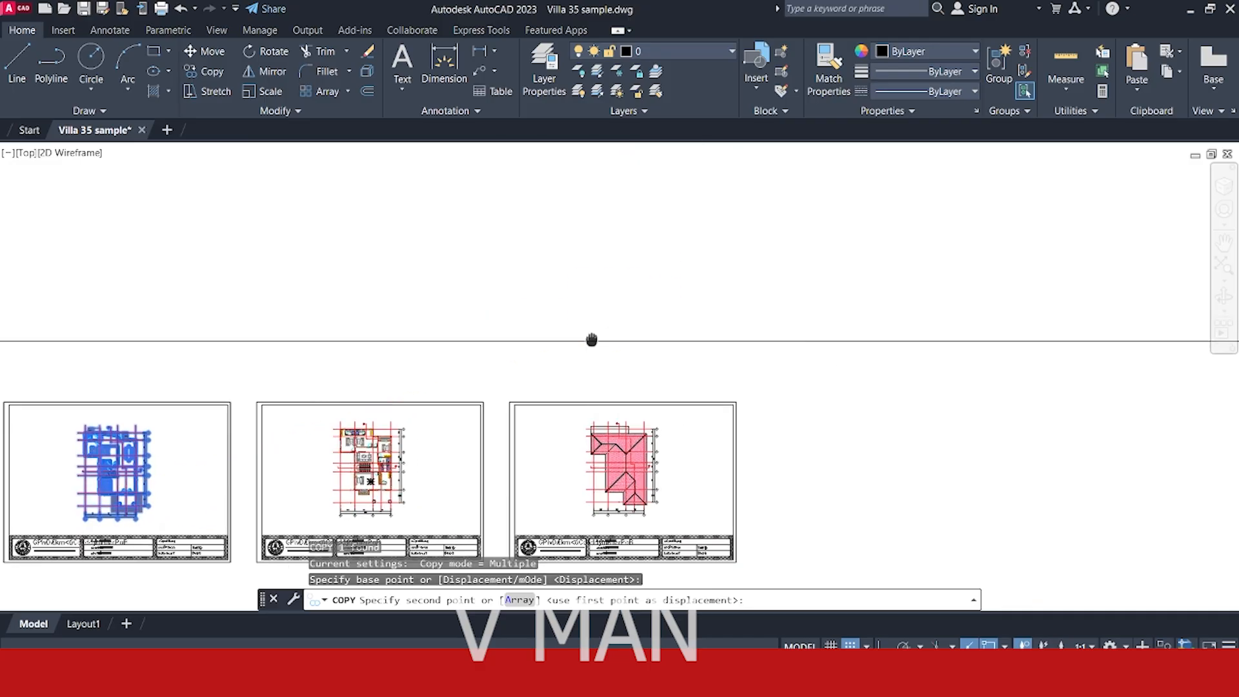
pyautogui.press('F8')
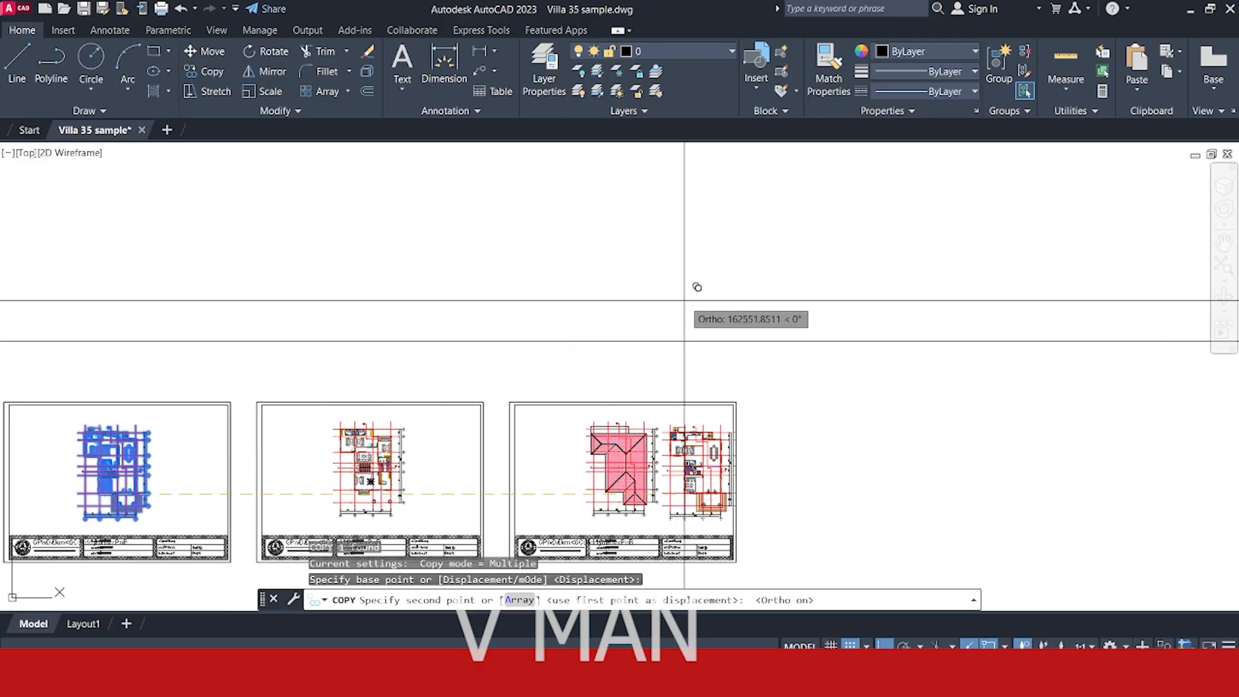
pyautogui.press('F8')
pyautogui.scroll(-5, 725, 284)
pyautogui.scroll(4, 727, 297)
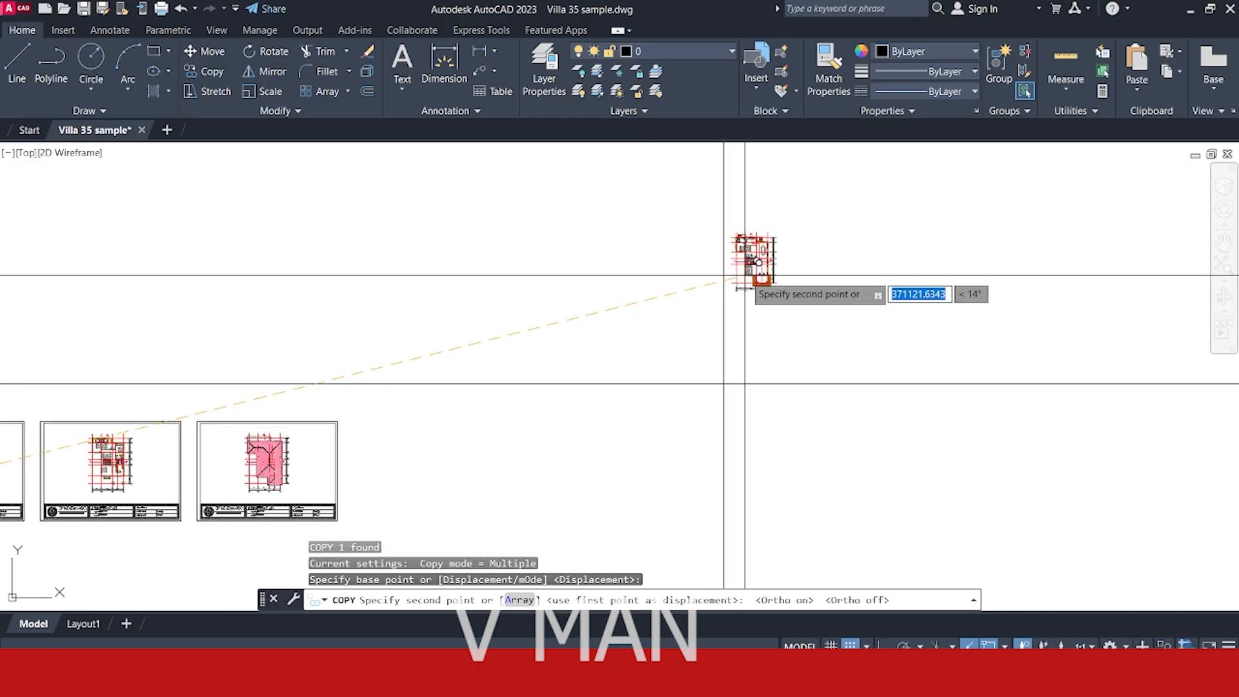
pyautogui.scroll(8, 725, 296)
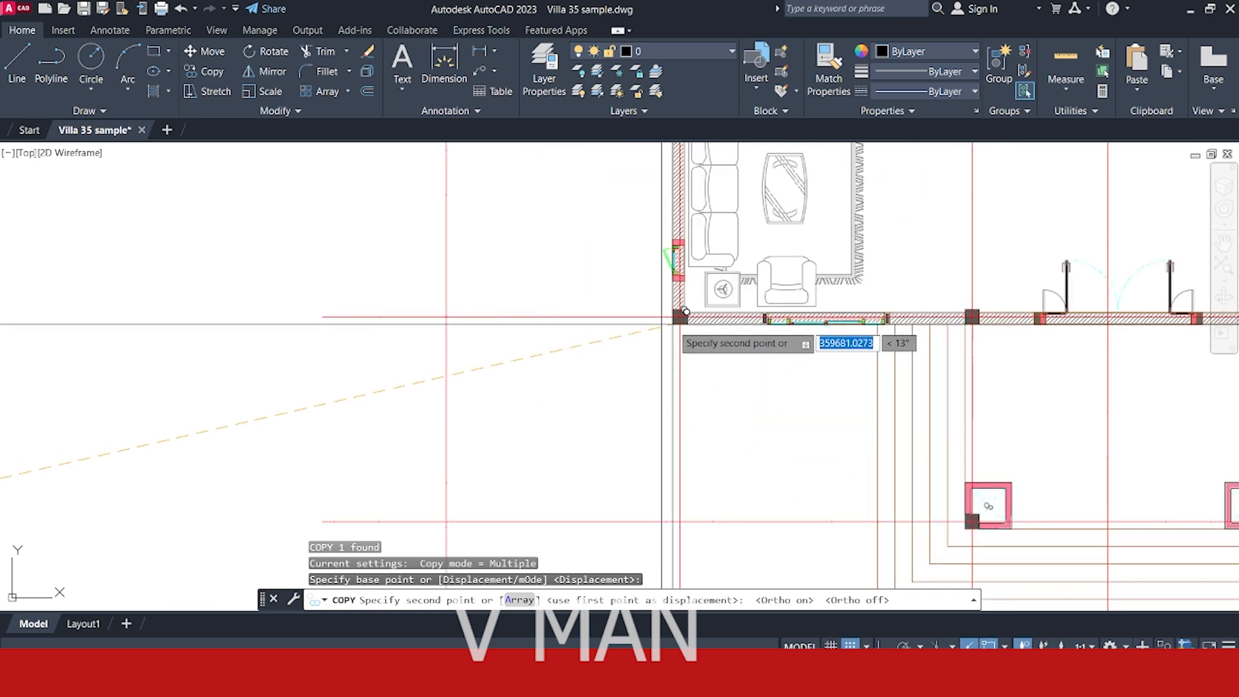
pyautogui.click(654, 337)
pyautogui.press('Escape')
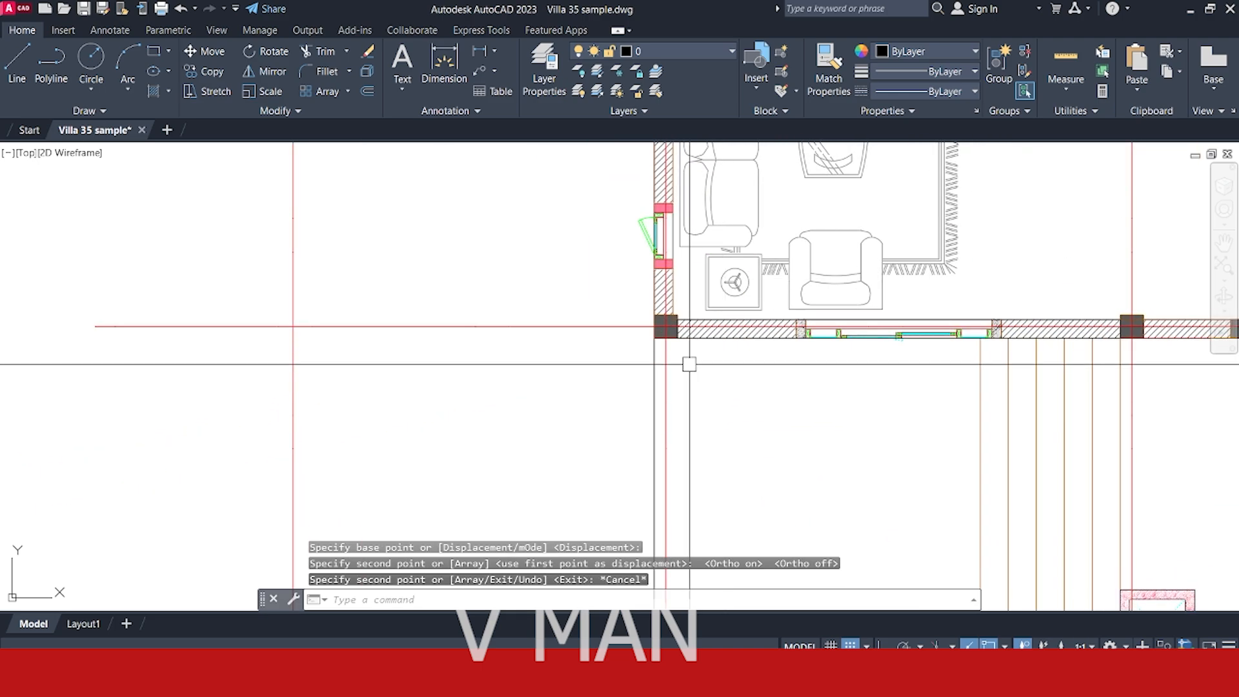
pyautogui.hotkey('ctrl', 'a')
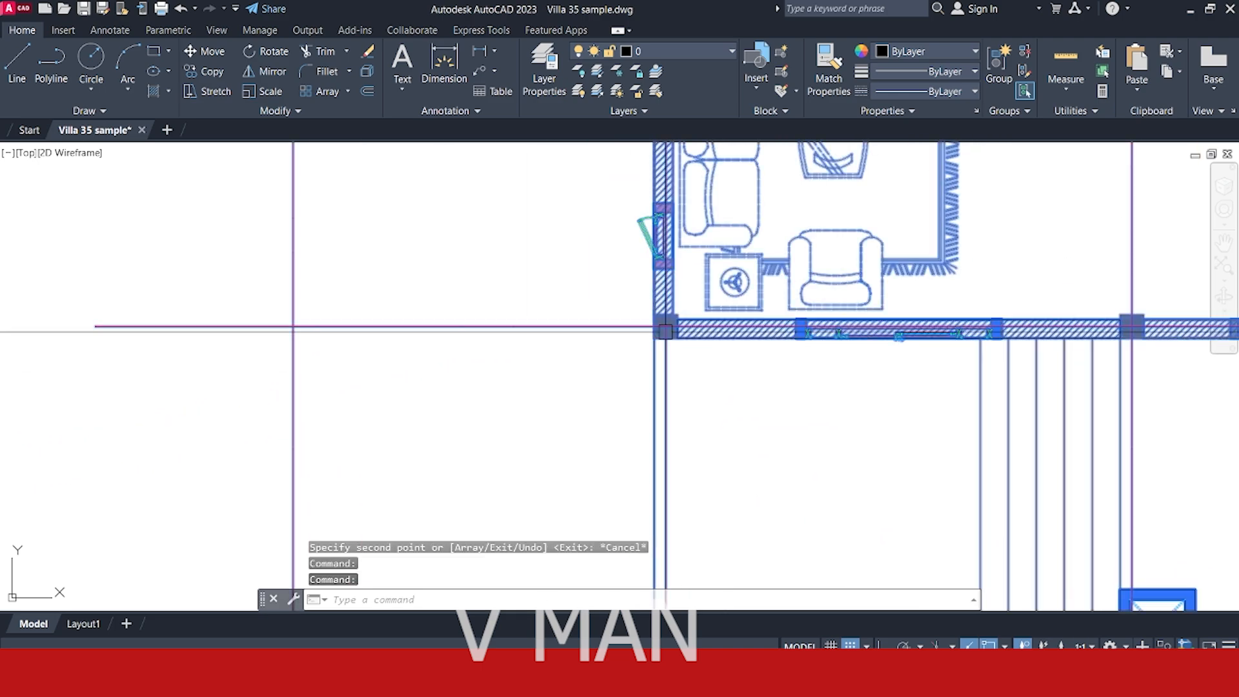
pyautogui.press('Escape')
pyautogui.press('Escape')
# - Start copying the upper floor plan, using the outer corner of its column at grid B/2 as the base point
pyautogui.scroll(-8, 696, 375)
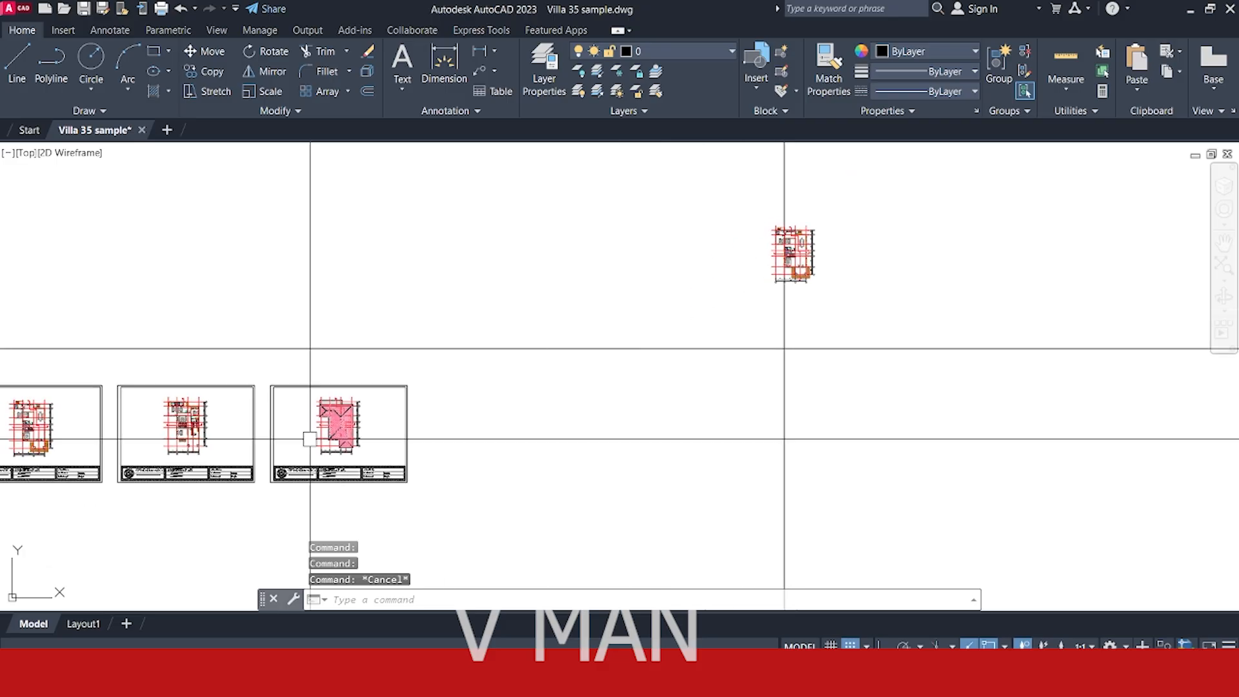
pyautogui.scroll(3, 439, 380)
pyautogui.scroll(6, 438, 381)
pyautogui.click(633, 316)
pyautogui.click(388, 418)
pyautogui.scroll(4, 374, 381)
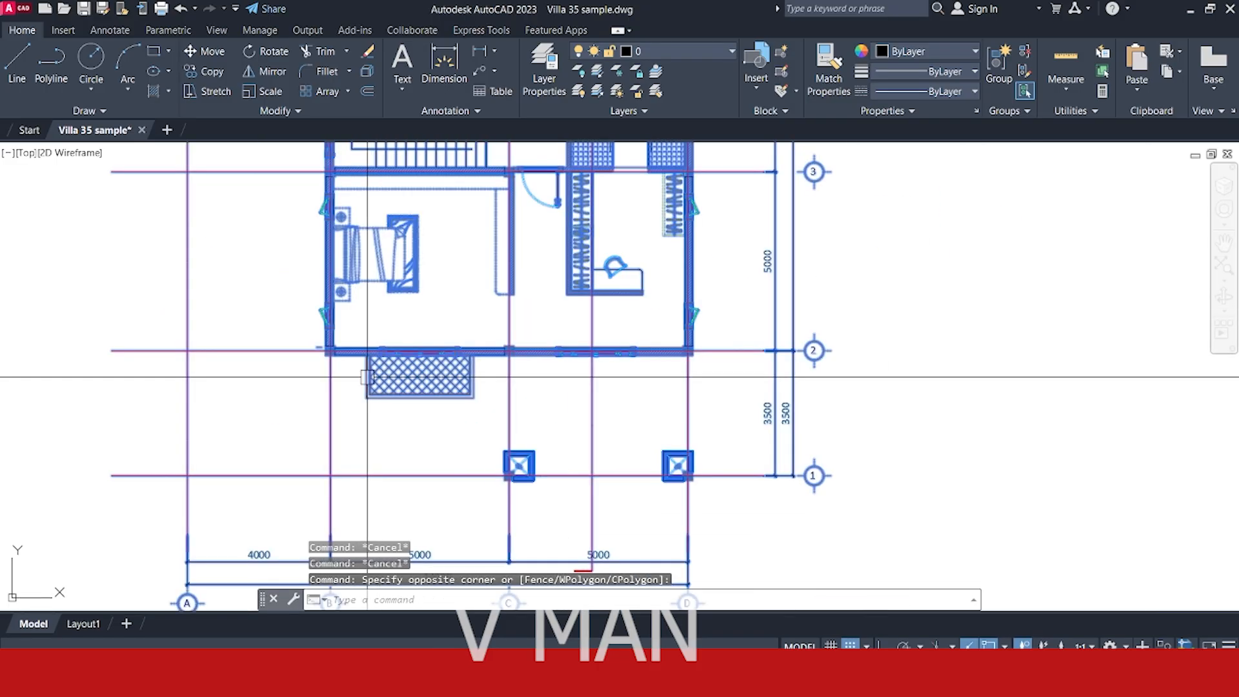
pyautogui.moveTo(366, 377); pyautogui.dragTo(423, 377, button='middle')
pyautogui.write('co')
pyautogui.press('Return')
pyautogui.scroll(5, 349, 381)
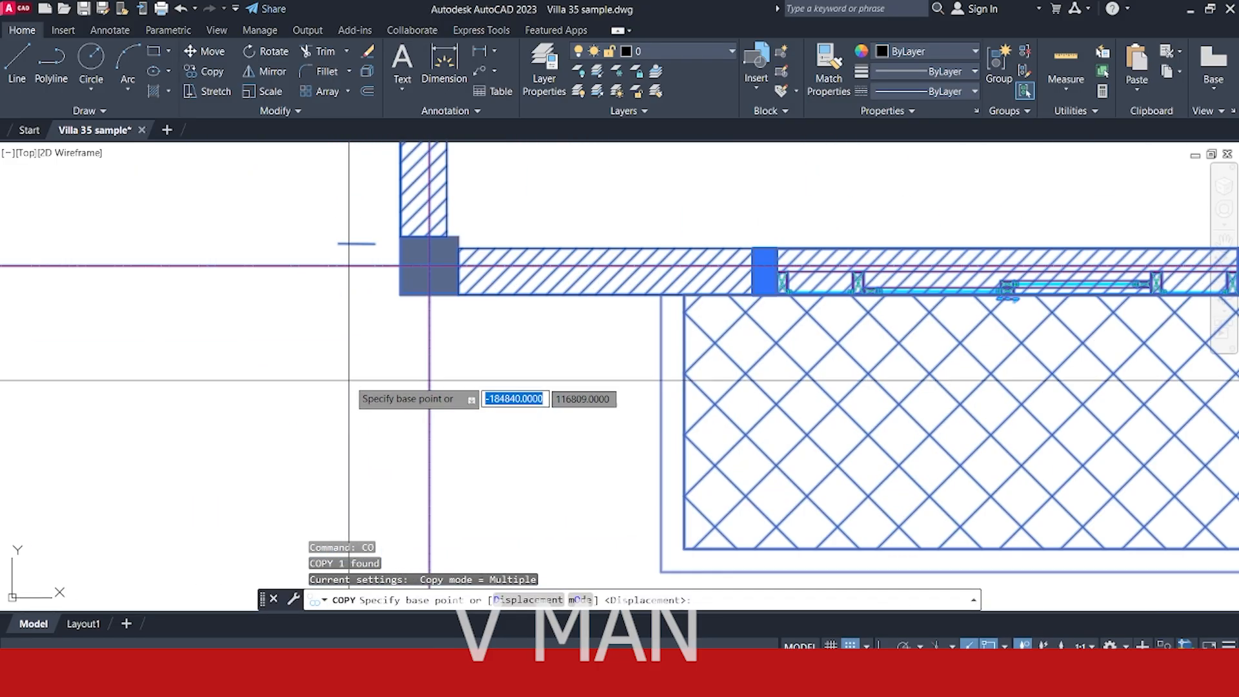
pyautogui.click(401, 295)
# - Place the upper floor plan copy on the vertical construction line, directly above the ground floor copy
pyautogui.scroll(-16, 378, 361)
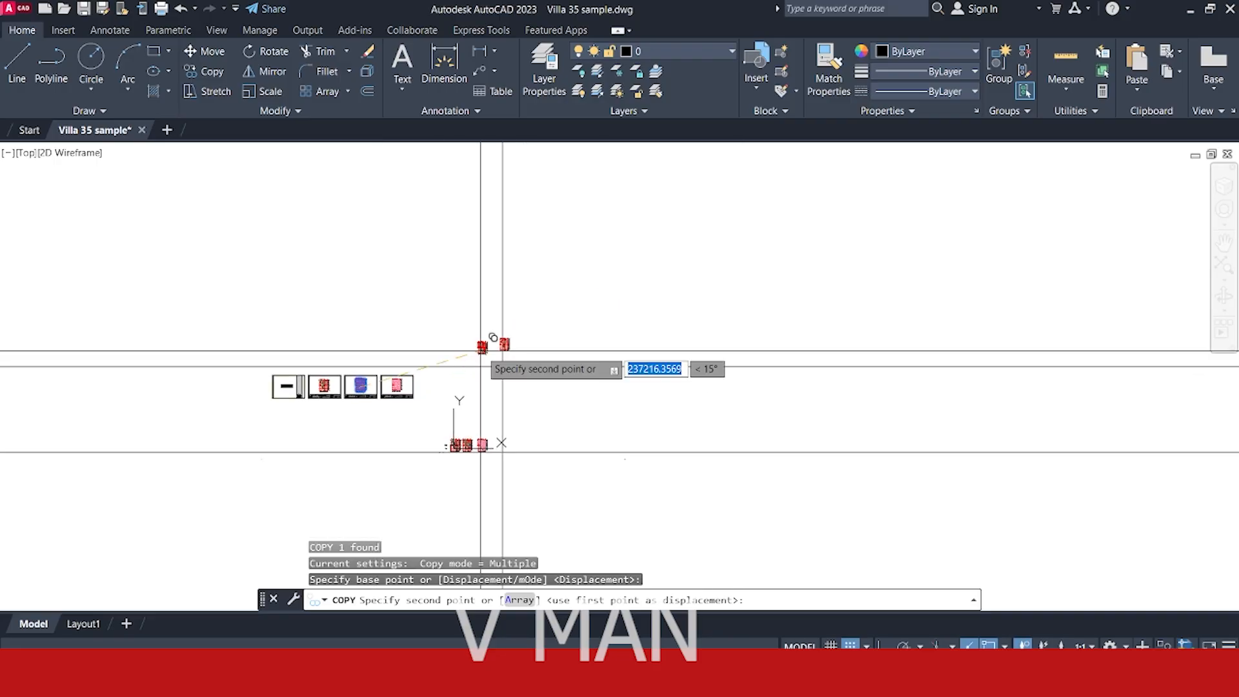
pyautogui.scroll(6, 462, 349)
pyautogui.moveTo(462, 350); pyautogui.dragTo(560, 370, button='middle')
pyautogui.scroll(6, 683, 282)
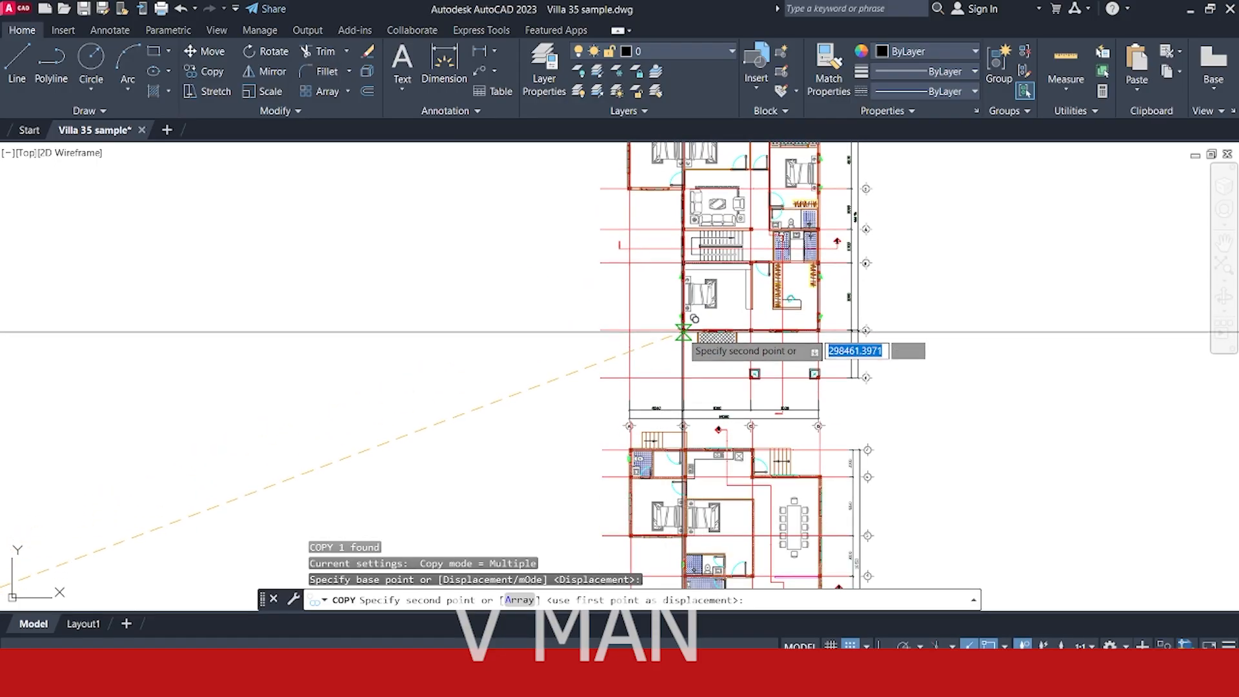
pyautogui.click(684, 332)
pyautogui.scroll(6, 683, 333)
pyautogui.press('Escape')
# - Move the upper floor plan copy up slightly to widen the gap above the ground floor copy, and turn Ortho on
pyautogui.click(725, 331)
pyautogui.click(682, 286)
pyautogui.scroll(-6, 683, 306)
pyautogui.scroll(4, 714, 439)
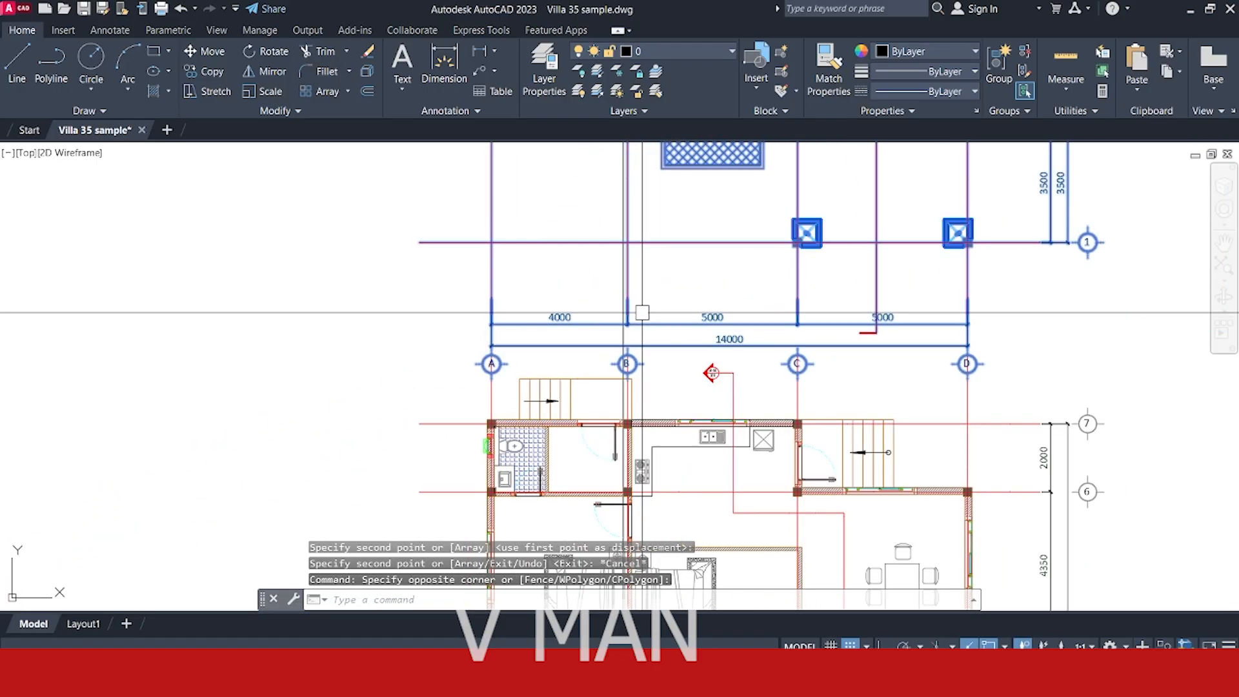
pyautogui.press('Escape')
pyautogui.click(689, 337)
pyautogui.click(662, 296)
pyautogui.moveTo(662, 296); pyautogui.dragTo(656, 331, button='middle')
pyautogui.write('m')
pyautogui.press('space')
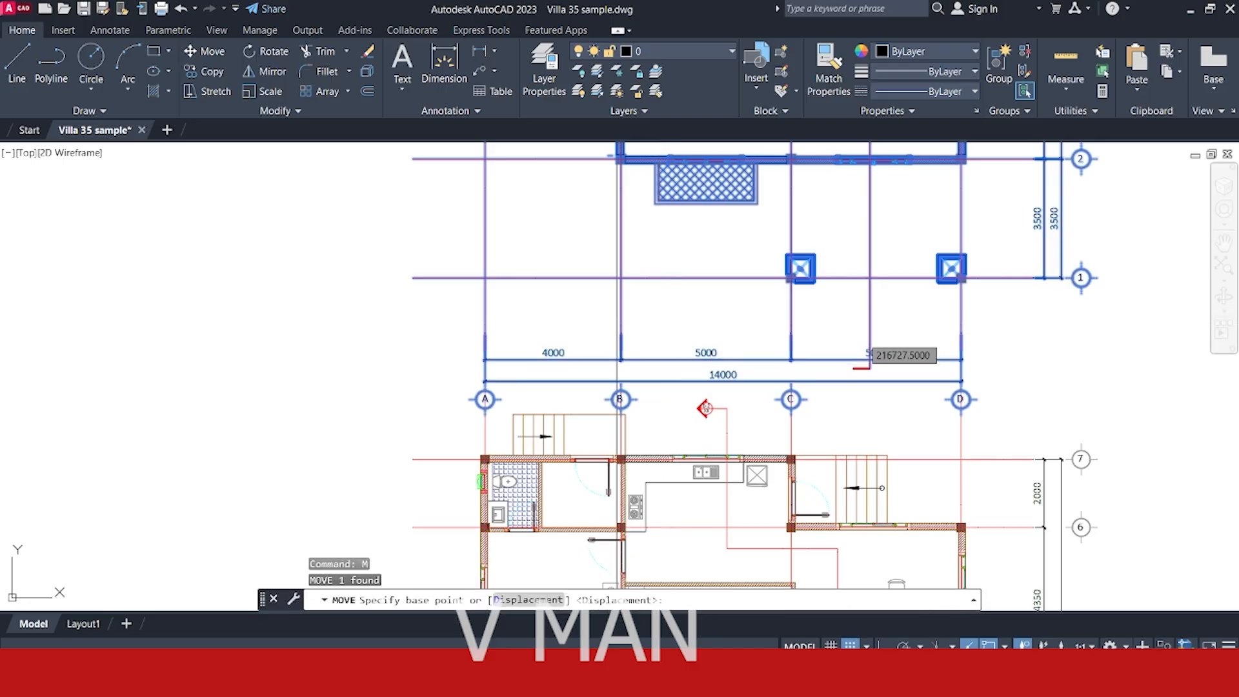
pyautogui.click(679, 337)
pyautogui.press('F8')
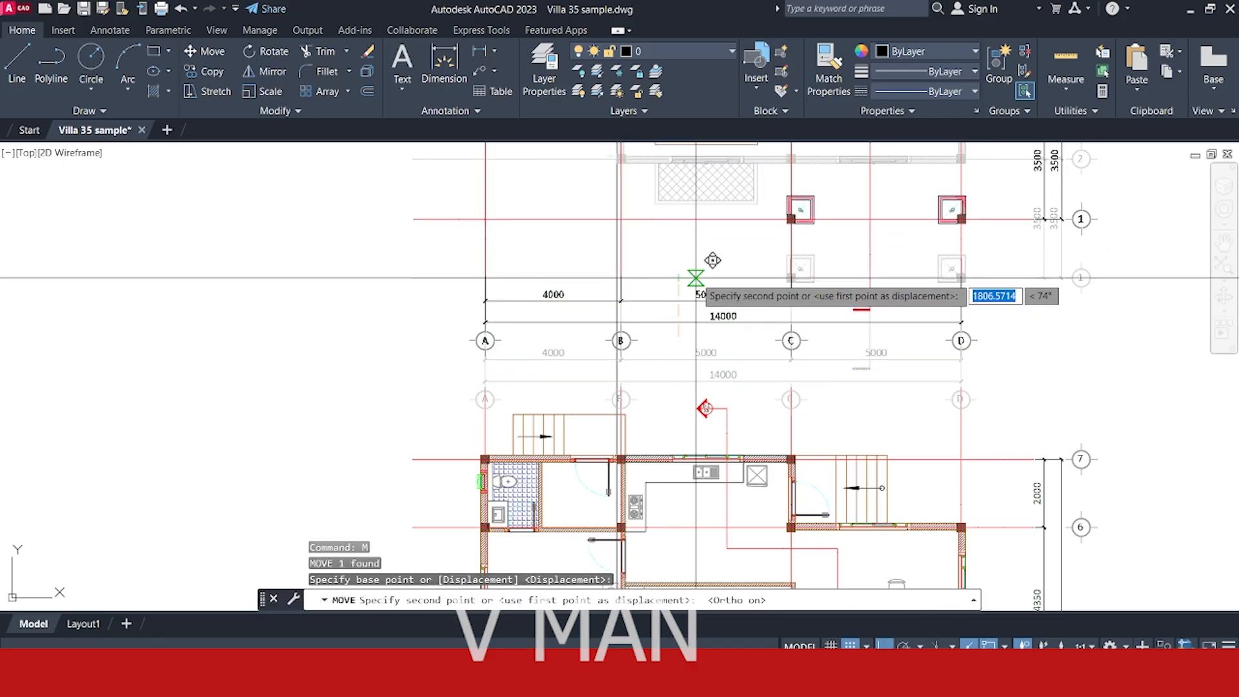
pyautogui.press('Escape')
# - Move the upper floor plan copy horizontally so its outer column corner at grid B/2 sits on the vertical construction line
pyautogui.scroll(-6, 692, 277)
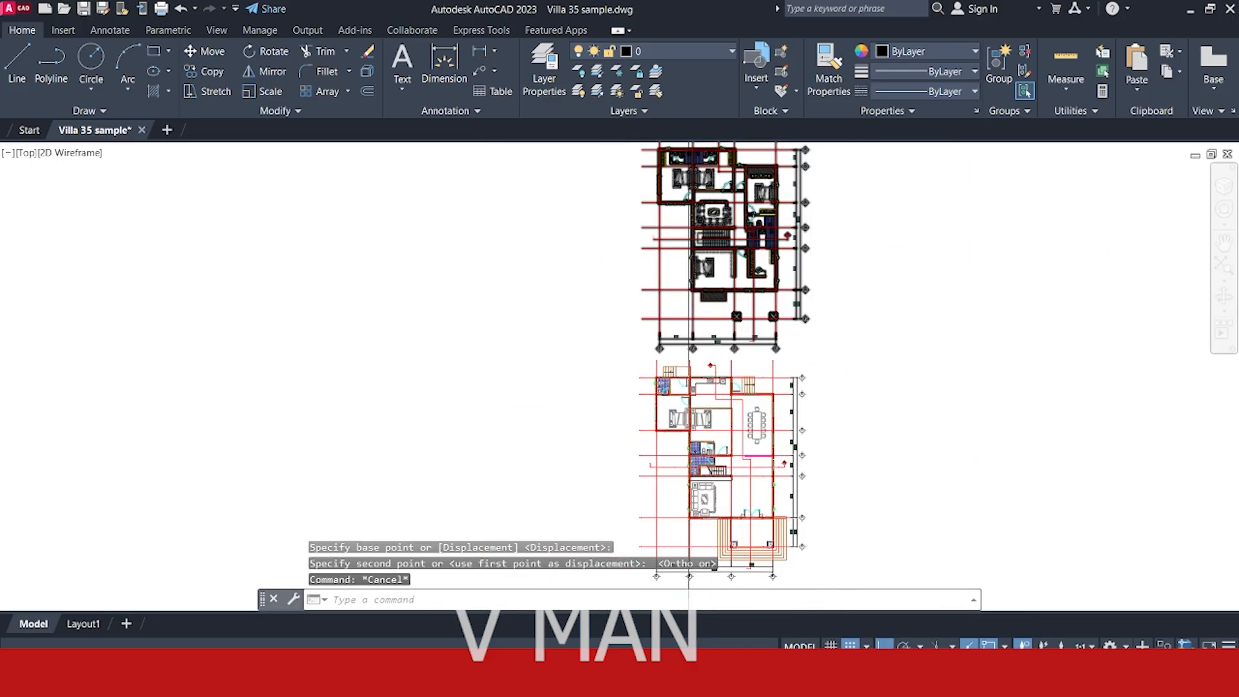
pyautogui.scroll(10, 705, 346)
pyautogui.click(705, 345)
pyautogui.write('m')
pyautogui.press('Return')
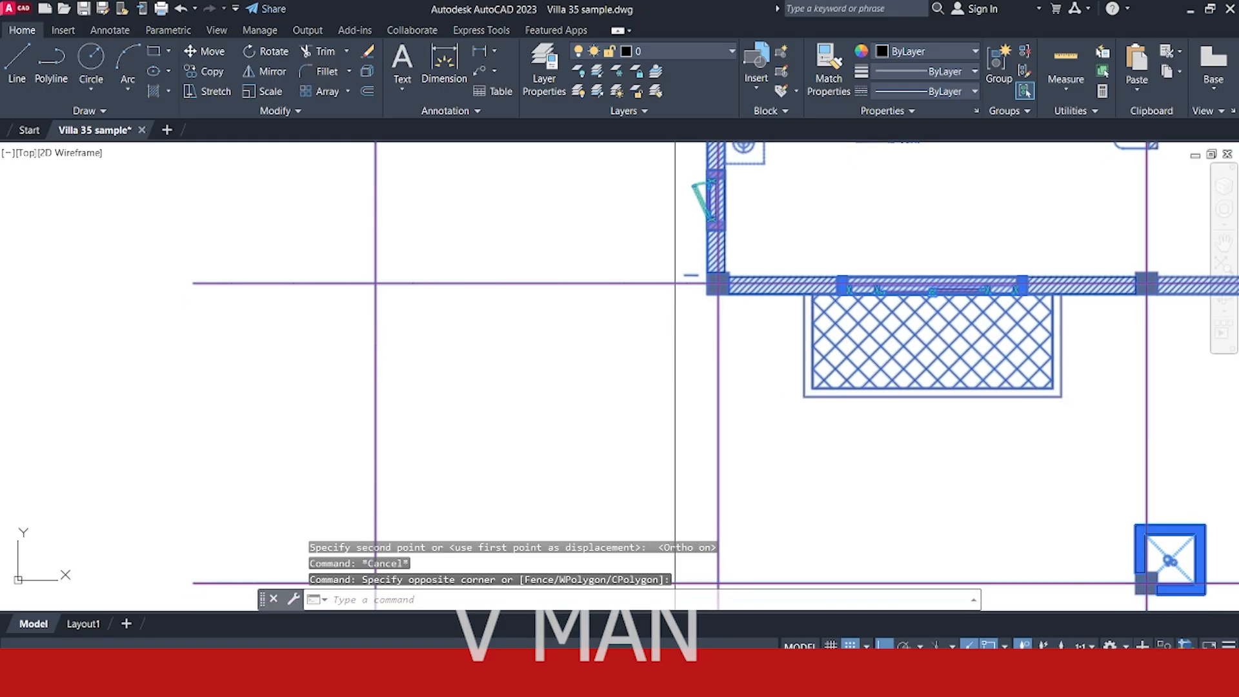
pyautogui.click(707, 295)
pyautogui.click(675, 295)
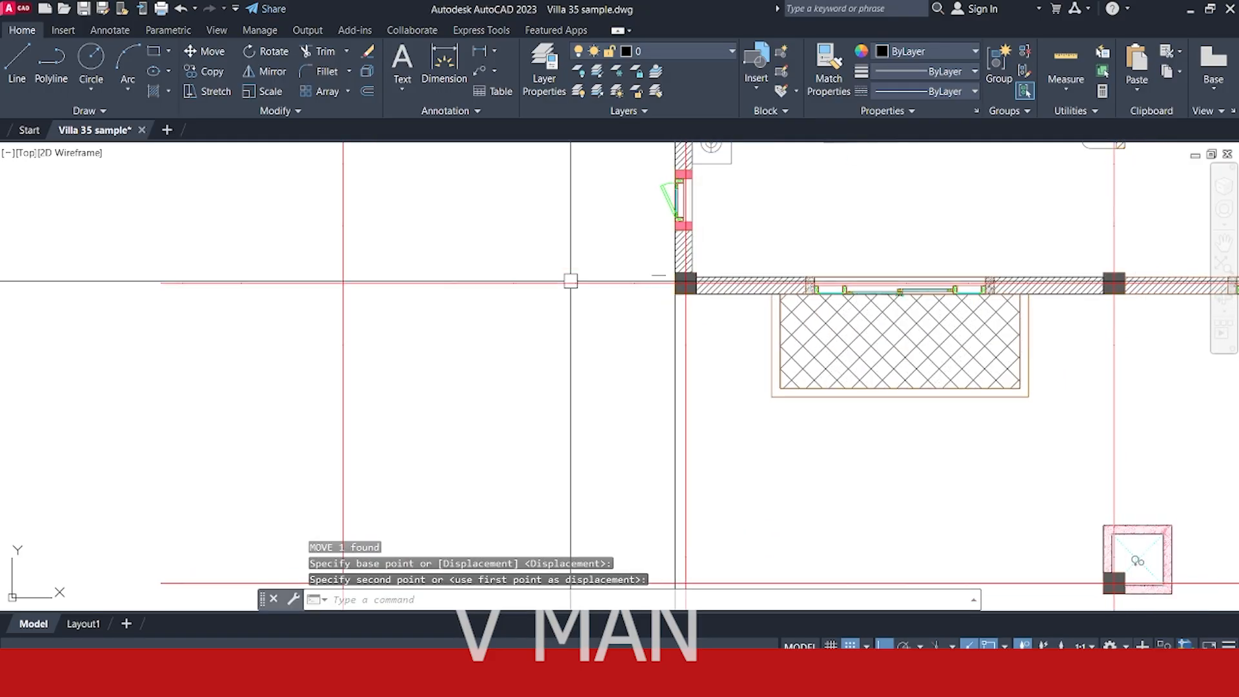
# - Start copying the roof plan, using the dashed wall outline's corner near grid B/2 as the base point
pyautogui.scroll(-10, 569, 280)
pyautogui.moveTo(570, 284); pyautogui.dragTo(742, 324, button='middle')
pyautogui.press('Escape')
pyautogui.scroll(12, 491, 387)
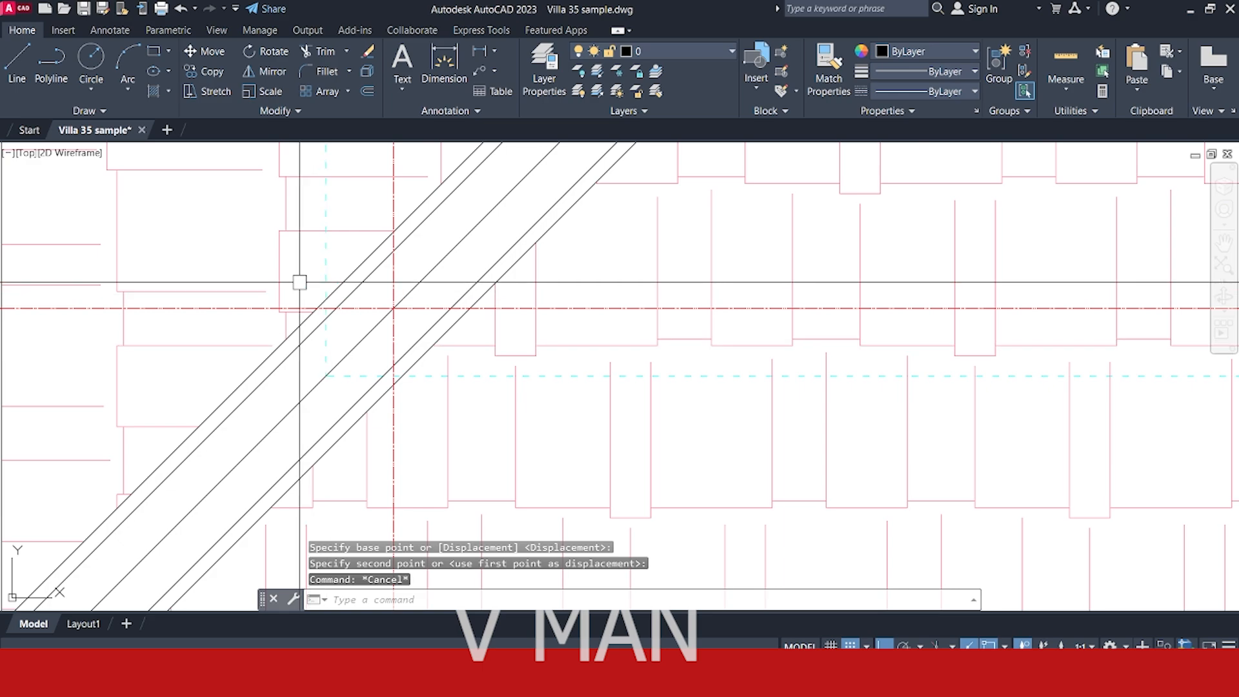
pyautogui.click(300, 282)
pyautogui.click(359, 429)
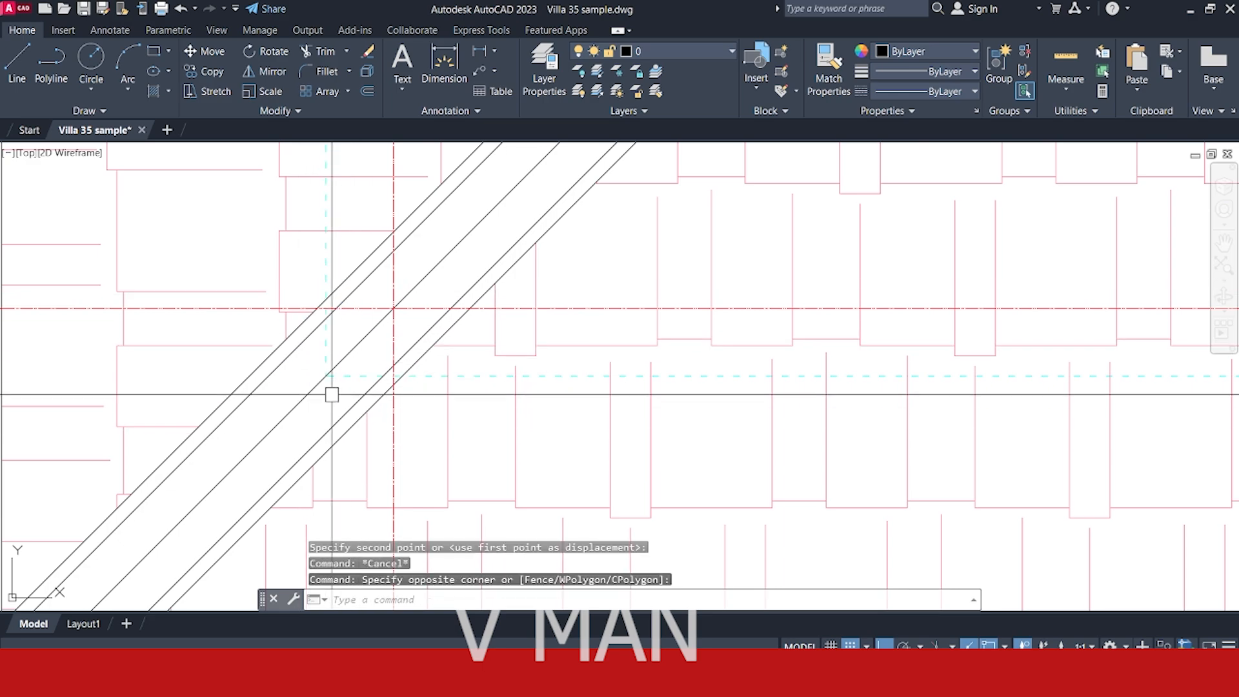
pyautogui.write('CO')
pyautogui.press('Return')
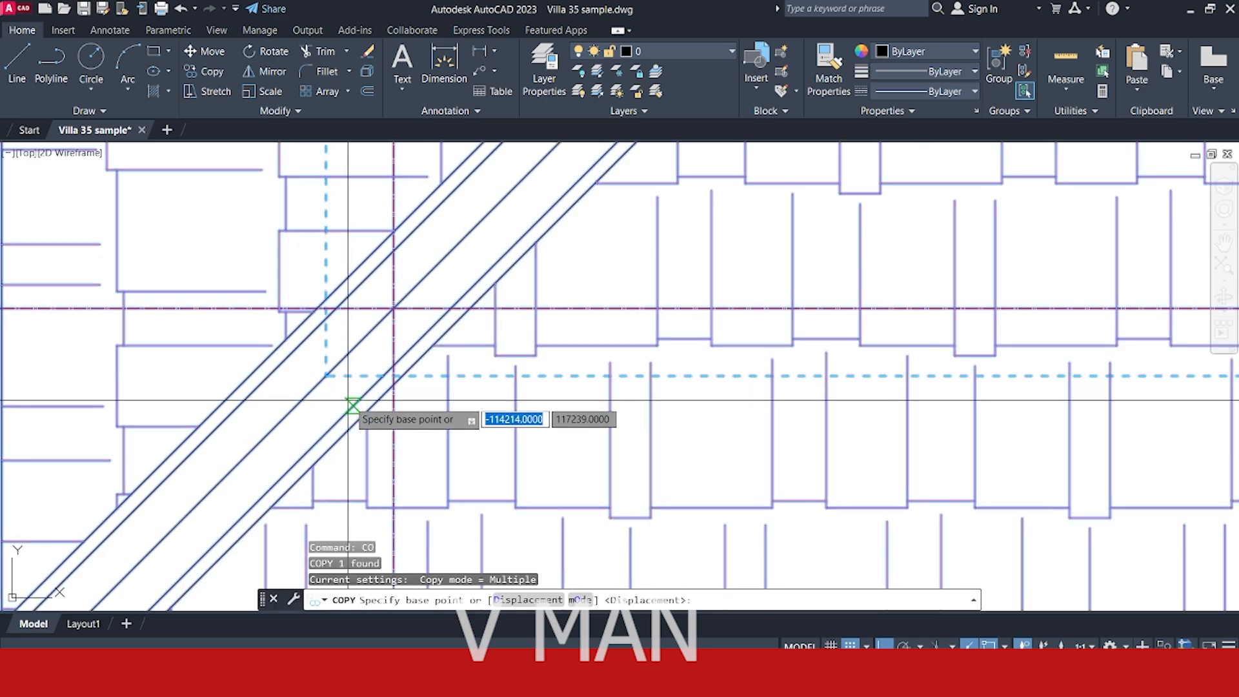
pyautogui.click(326, 376)
# - Turn Ortho off and place the roof plan copy on the vertical construction line, directly above the upper floor plan copy
pyautogui.scroll(-5, 326, 376)
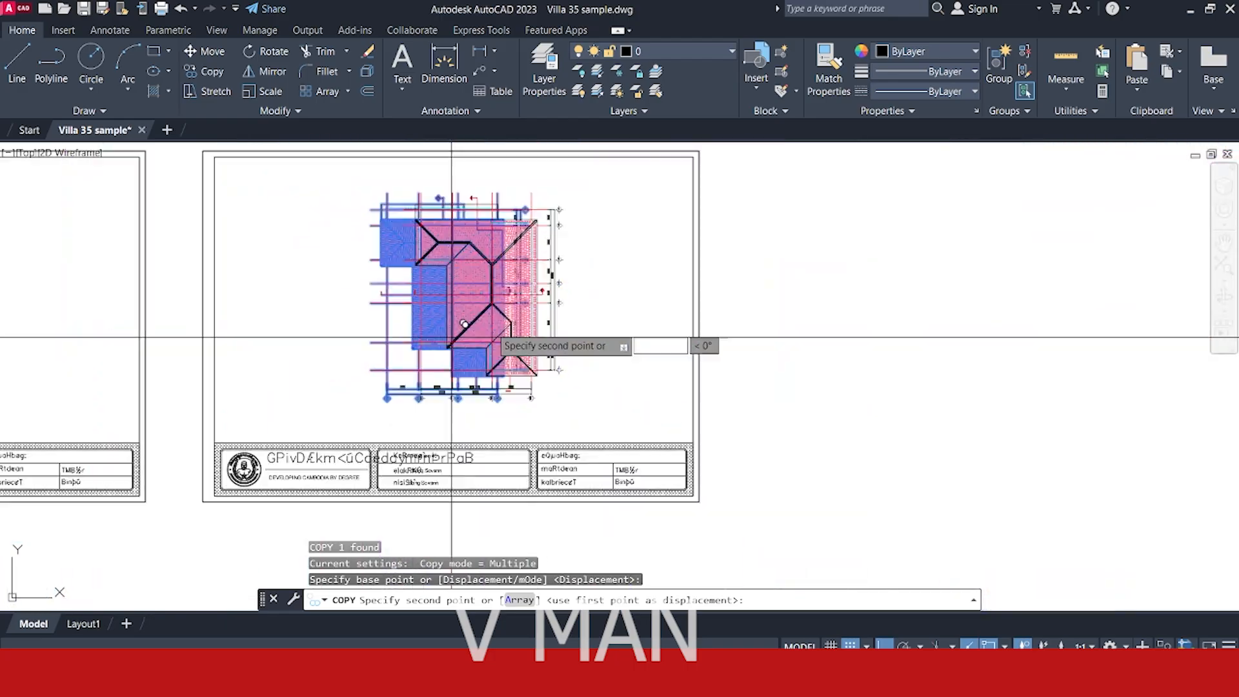
pyautogui.scroll(3, 451, 348)
pyautogui.press('F8')
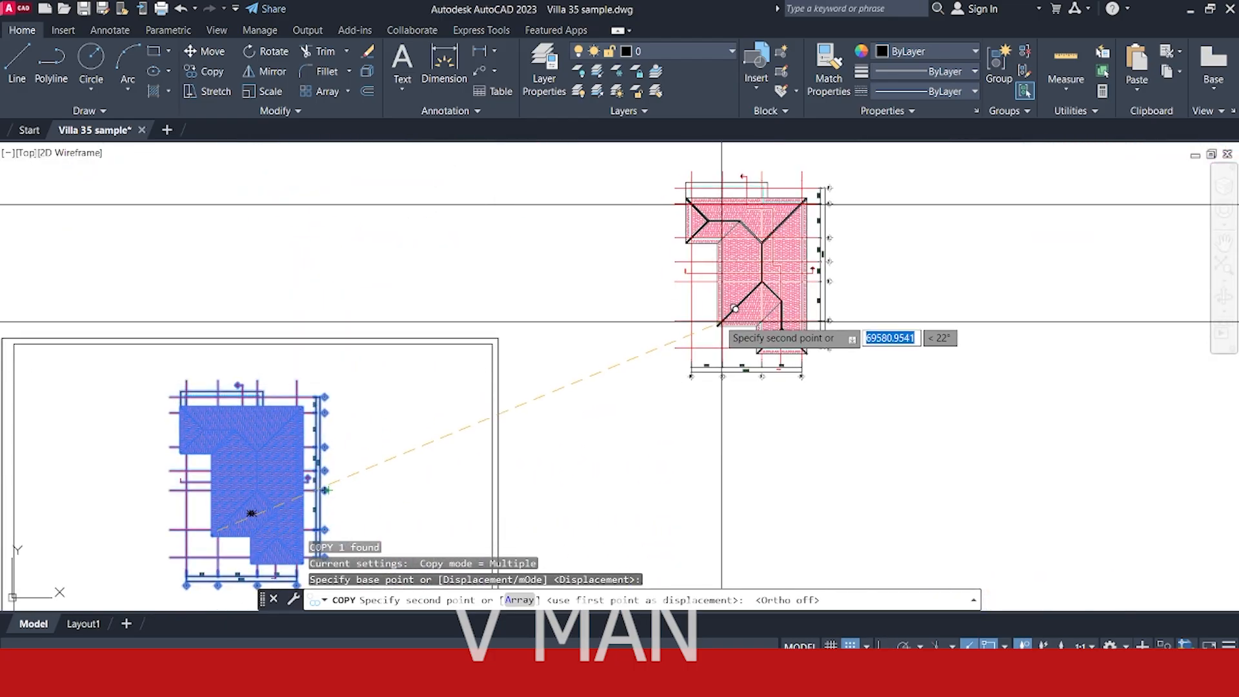
pyautogui.scroll(-5, 858, 338)
pyautogui.scroll(8, 801, 325)
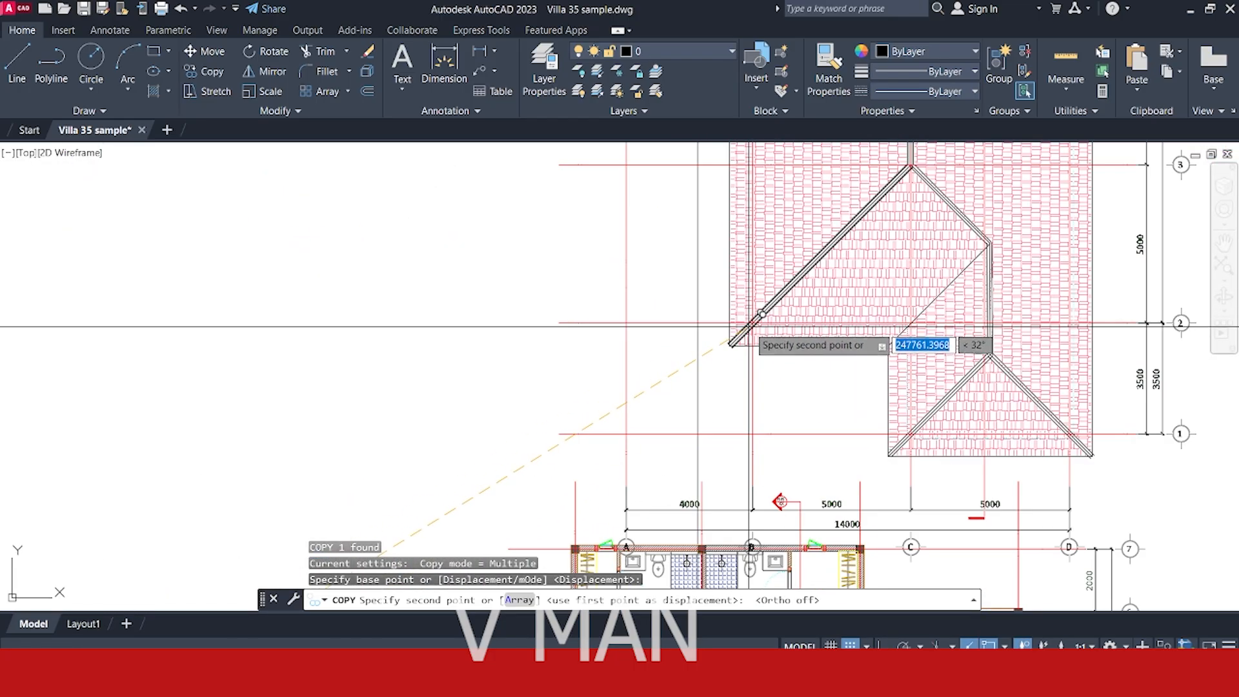
pyautogui.click(697, 298)
pyautogui.scroll(5, 654, 290)
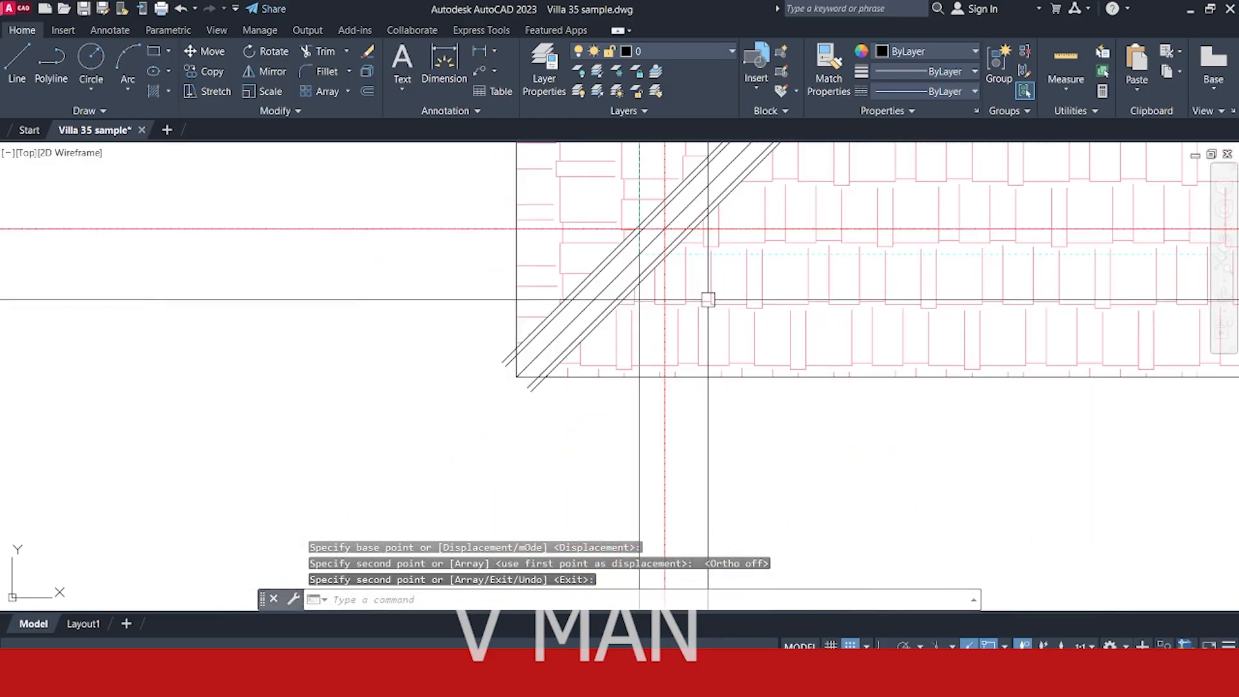
# - Examine where section A-A cuts across the ground floor plan copy between grid lines 3 and 4
pyautogui.scroll(-10, 654, 290)
pyautogui.scroll(-3, 652, 194)
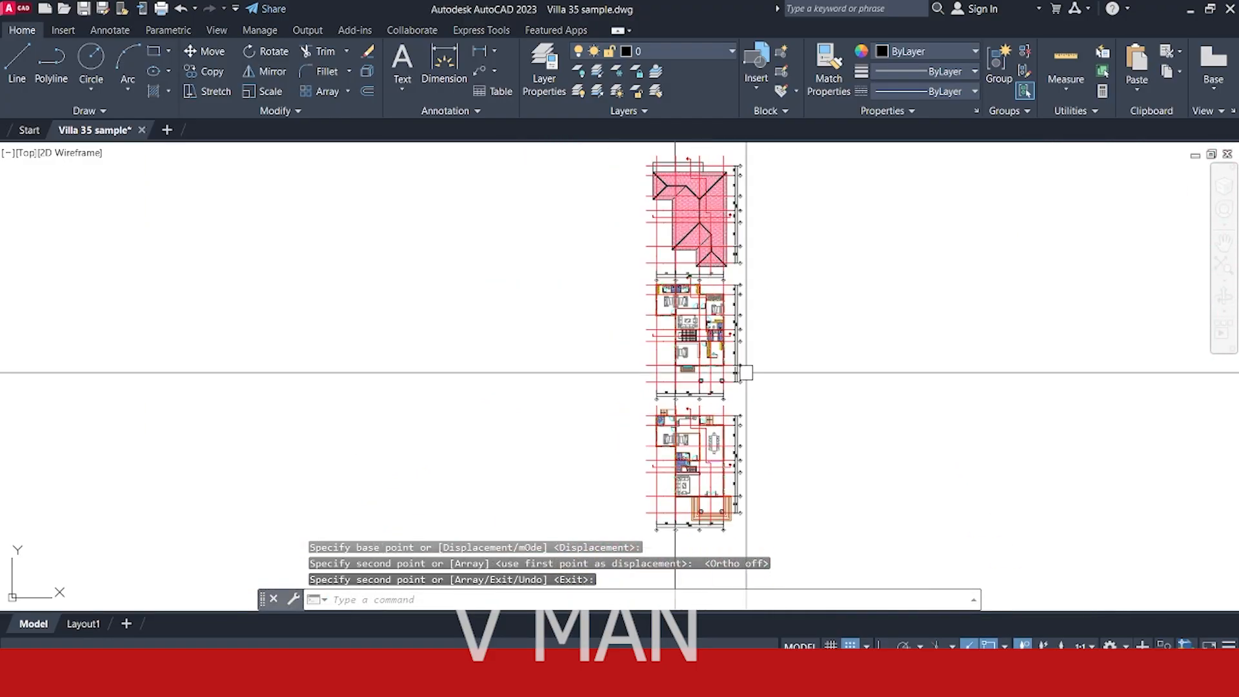
pyautogui.scroll(-2, 744, 371)
pyautogui.moveTo(709, 478); pyautogui.dragTo(670, 385, button='middle')
pyautogui.scroll(4, 689, 376)
pyautogui.scroll(6, 723, 329)
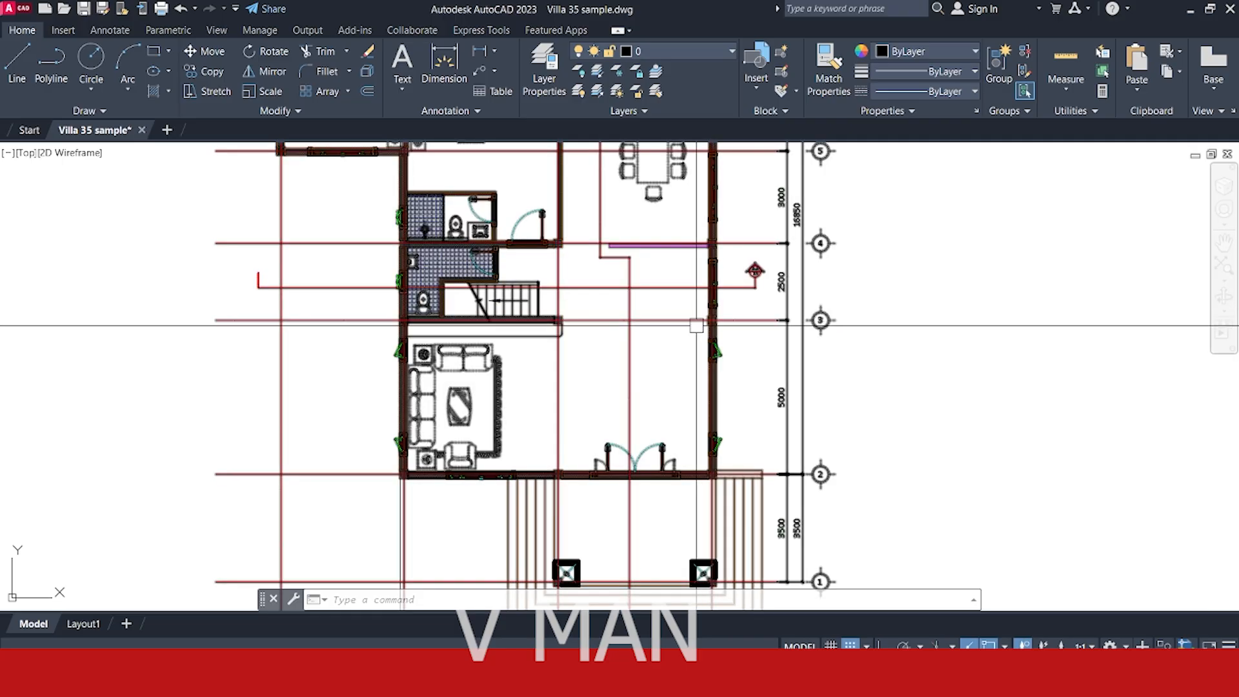
pyautogui.moveTo(448, 311); pyautogui.dragTo(479, 294, button='middle')
pyautogui.scroll(2, 479, 294)
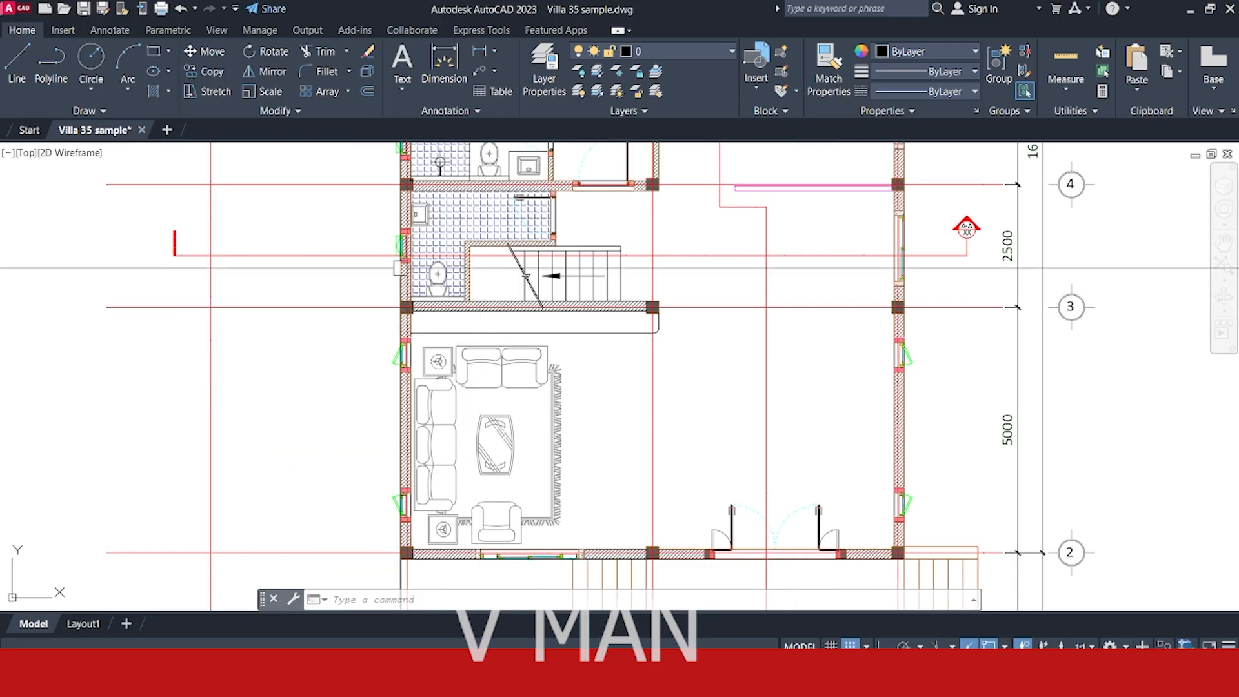
pyautogui.click(365, 231)
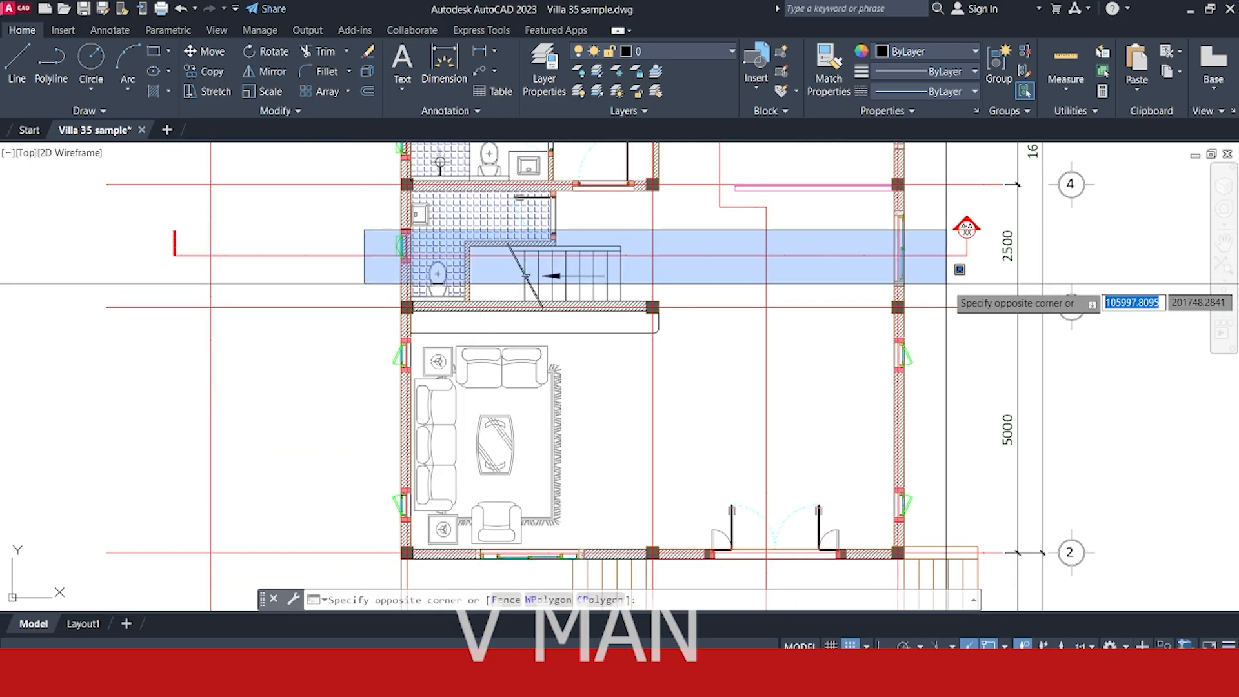
pyautogui.click(948, 286)
pyautogui.moveTo(755, 261); pyautogui.dragTo(756, 333, button='middle')
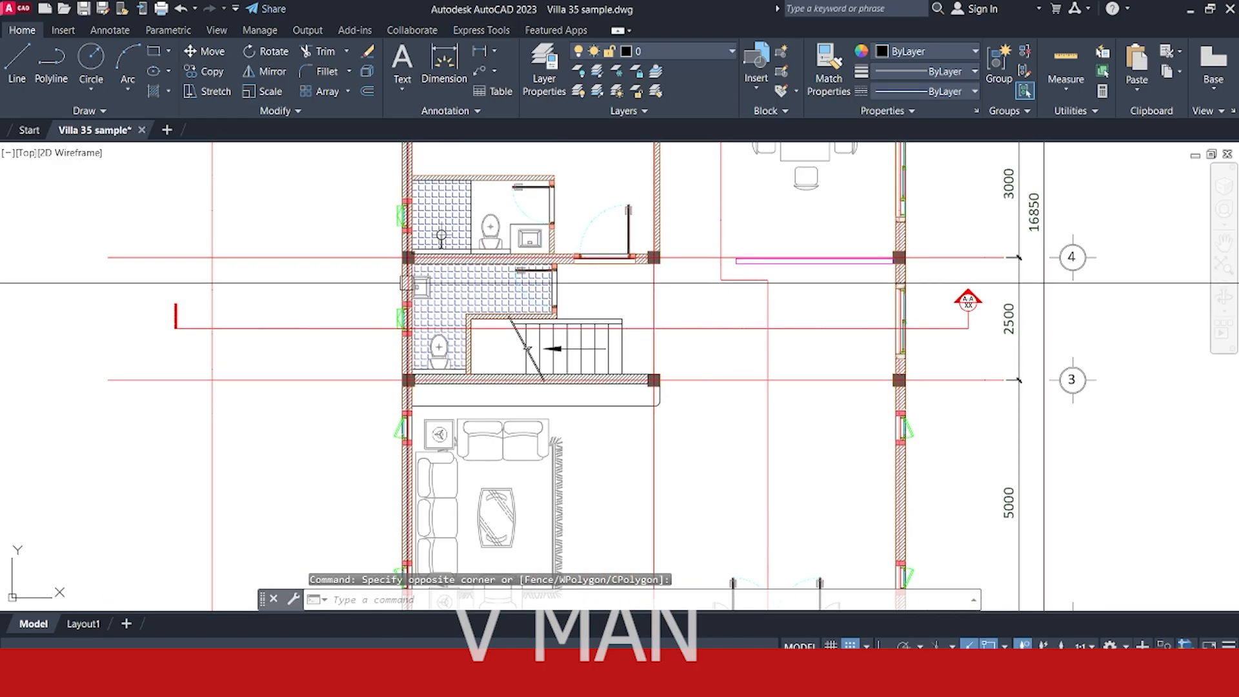
pyautogui.click(357, 233)
pyautogui.click(1000, 299)
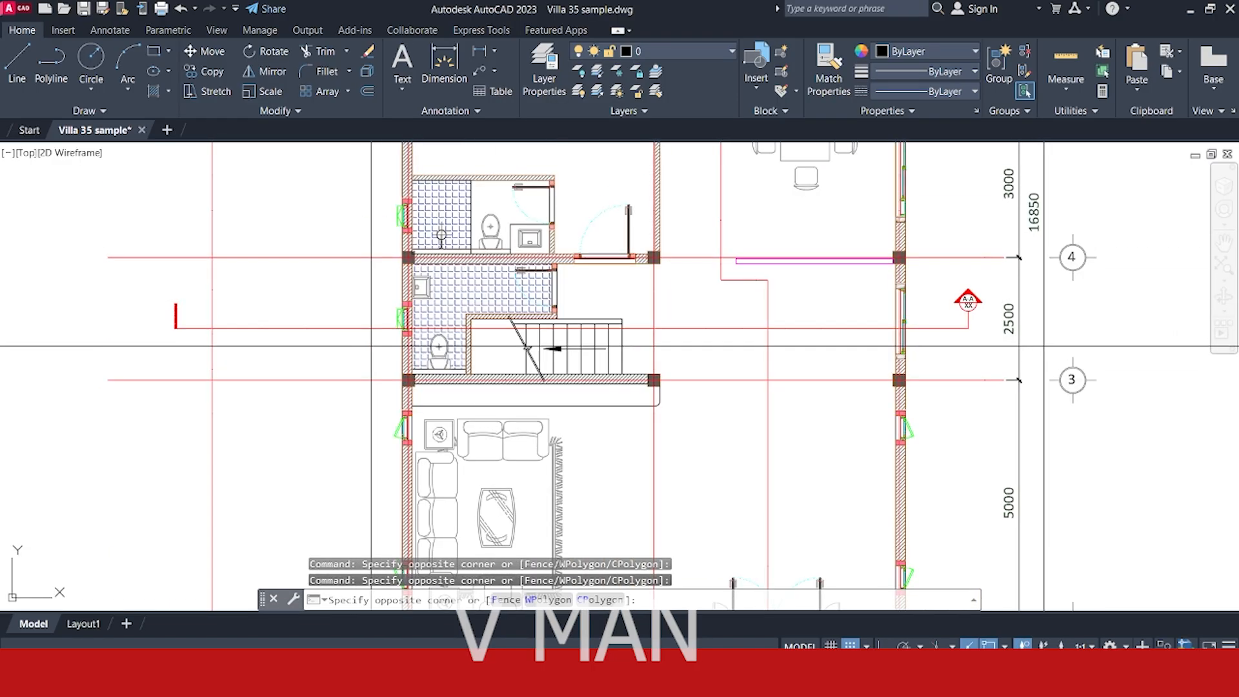
pyautogui.click(371, 347)
pyautogui.press('Escape')
# - Add vertical construction lines through both side edges of the ground floor's outer column at grid D/4
pyautogui.scroll(5, 732, 370)
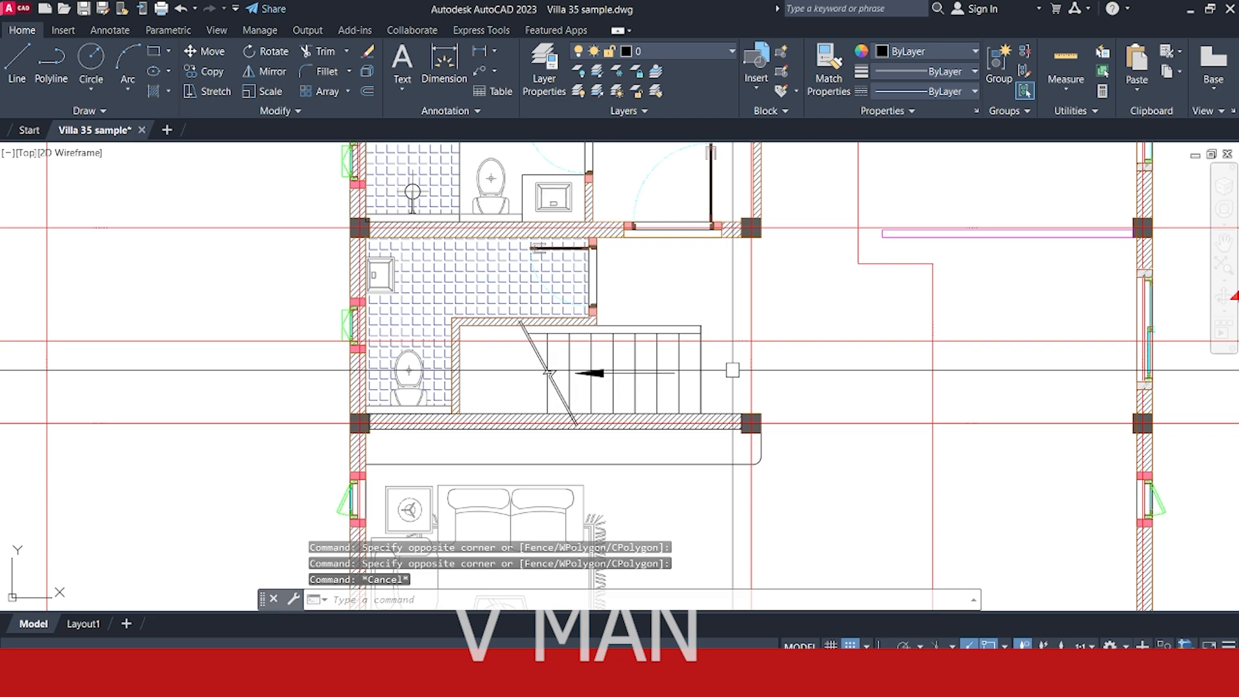
pyautogui.write('XL')
pyautogui.press('Return')
pyautogui.write('v')
pyautogui.press('Return')
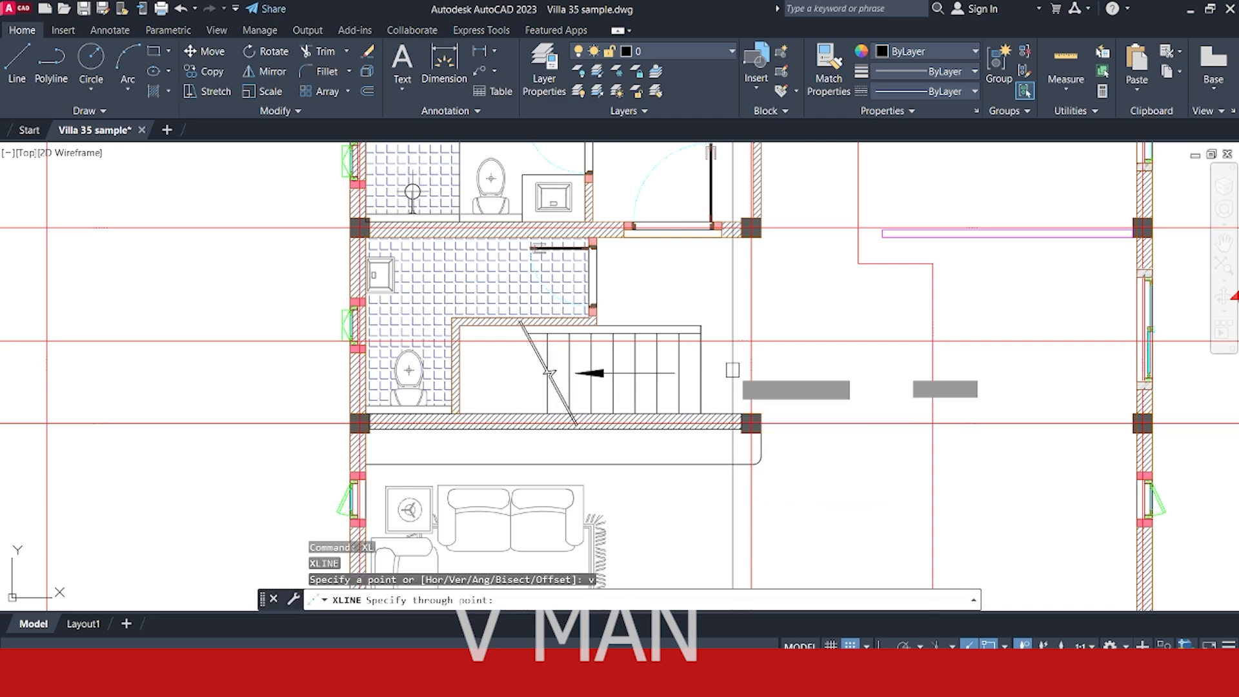
pyautogui.moveTo(747, 381); pyautogui.dragTo(487, 358, button='middle')
pyautogui.scroll(2, 894, 336)
pyautogui.moveTo(895, 337); pyautogui.dragTo(874, 402, button='middle')
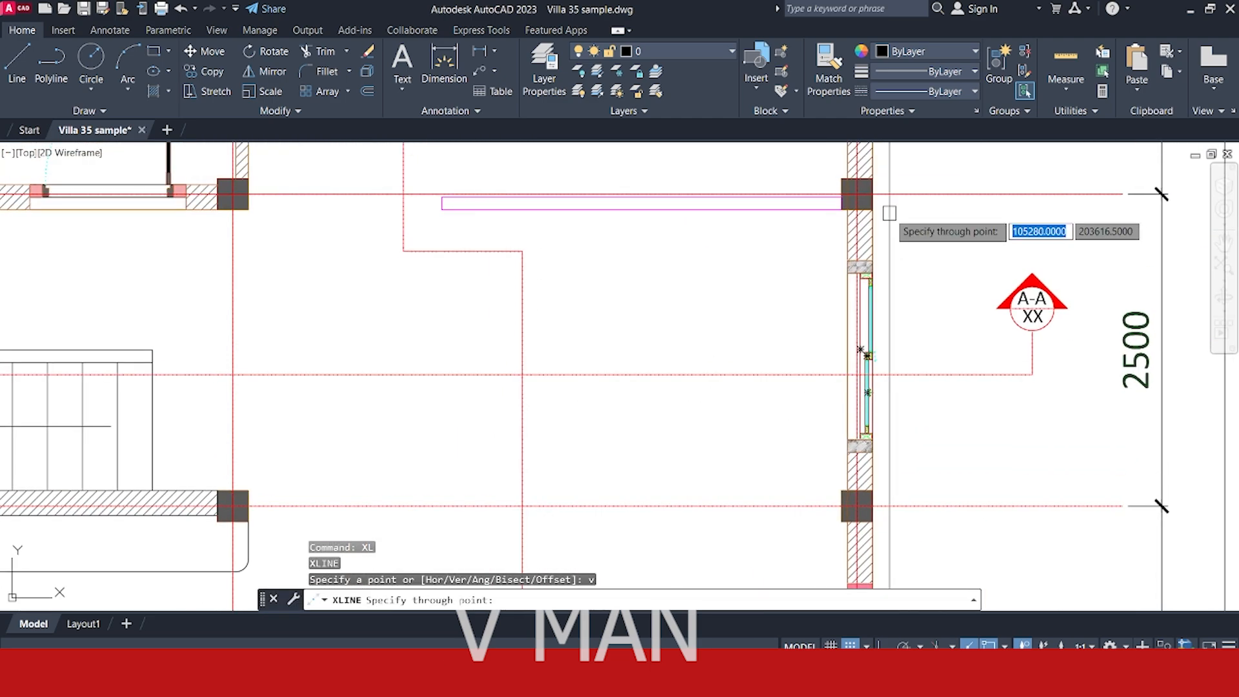
pyautogui.scroll(4, 887, 212)
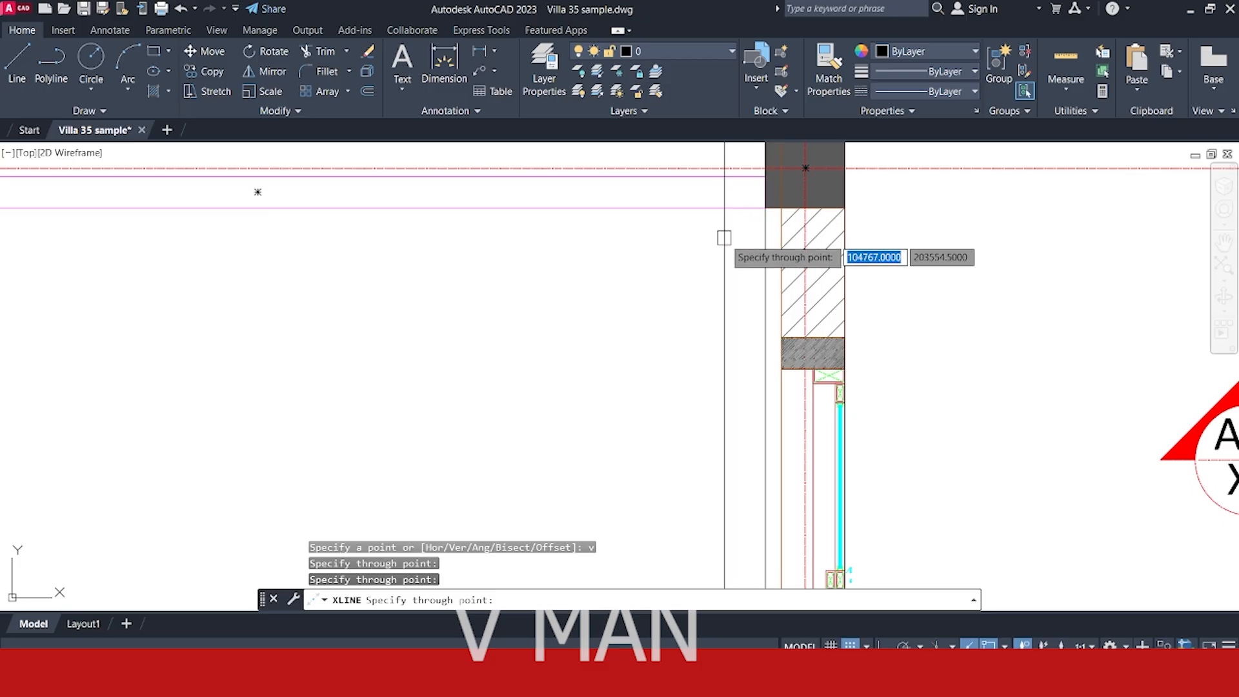
pyautogui.scroll(-3, 742, 246)
pyautogui.scroll(3, 603, 240)
# - Continue the vertical construction lines through the side edges of the ground floor columns at grids C/4 and B/4
pyautogui.click(628, 246)
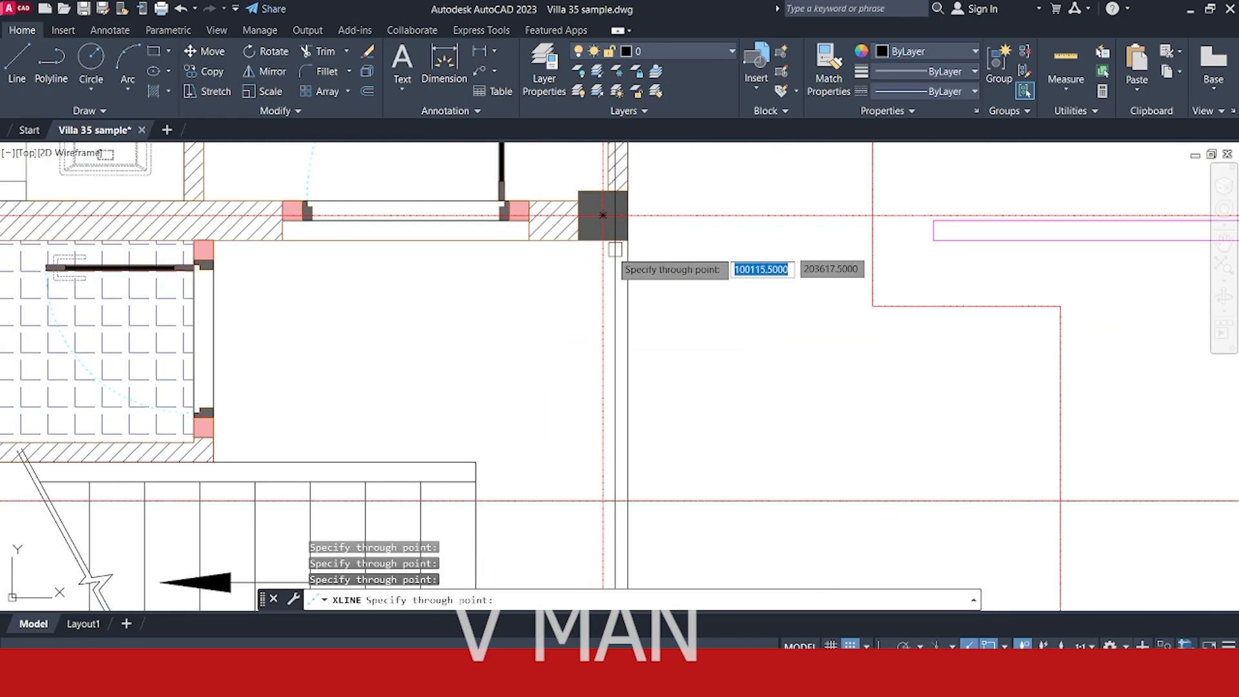
pyautogui.scroll(-3, 579, 241)
pyautogui.scroll(5, 476, 228)
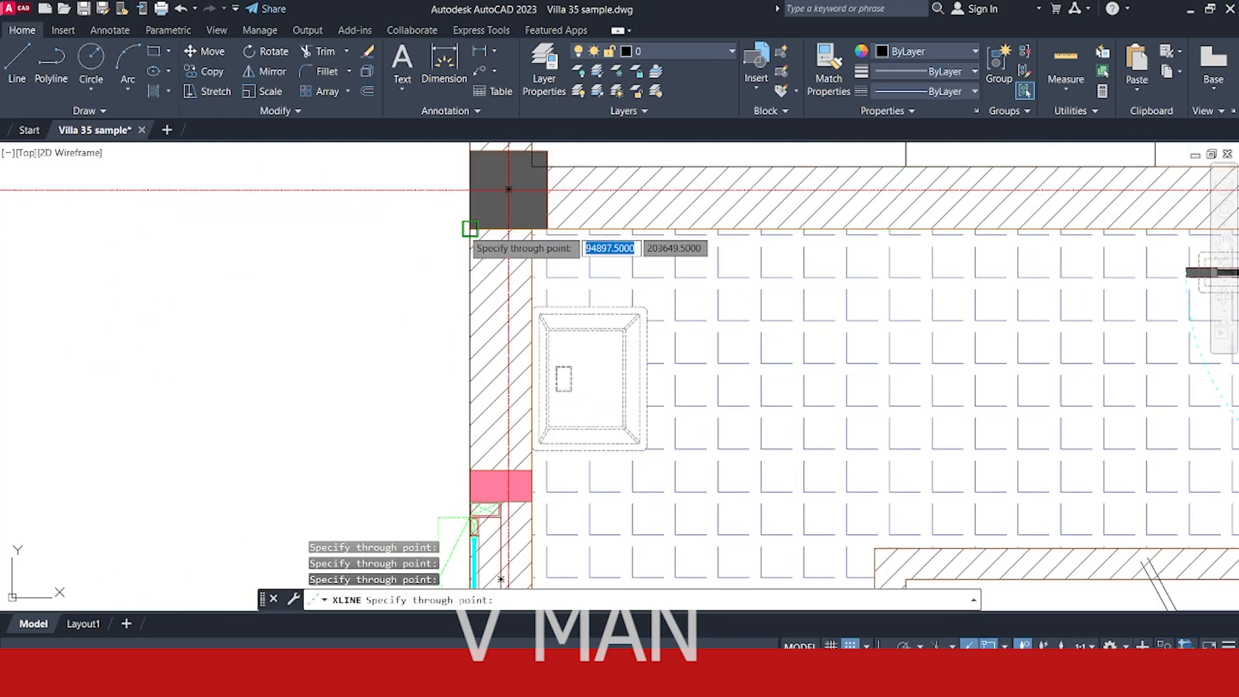
pyautogui.click(547, 229)
pyautogui.press('Return')
# - Assign all the vertical construction lines running below the ground floor copy to the D-Wall Brick layer
pyautogui.scroll(-10, 542, 231)
pyautogui.moveTo(548, 452); pyautogui.dragTo(584, 298, button='middle')
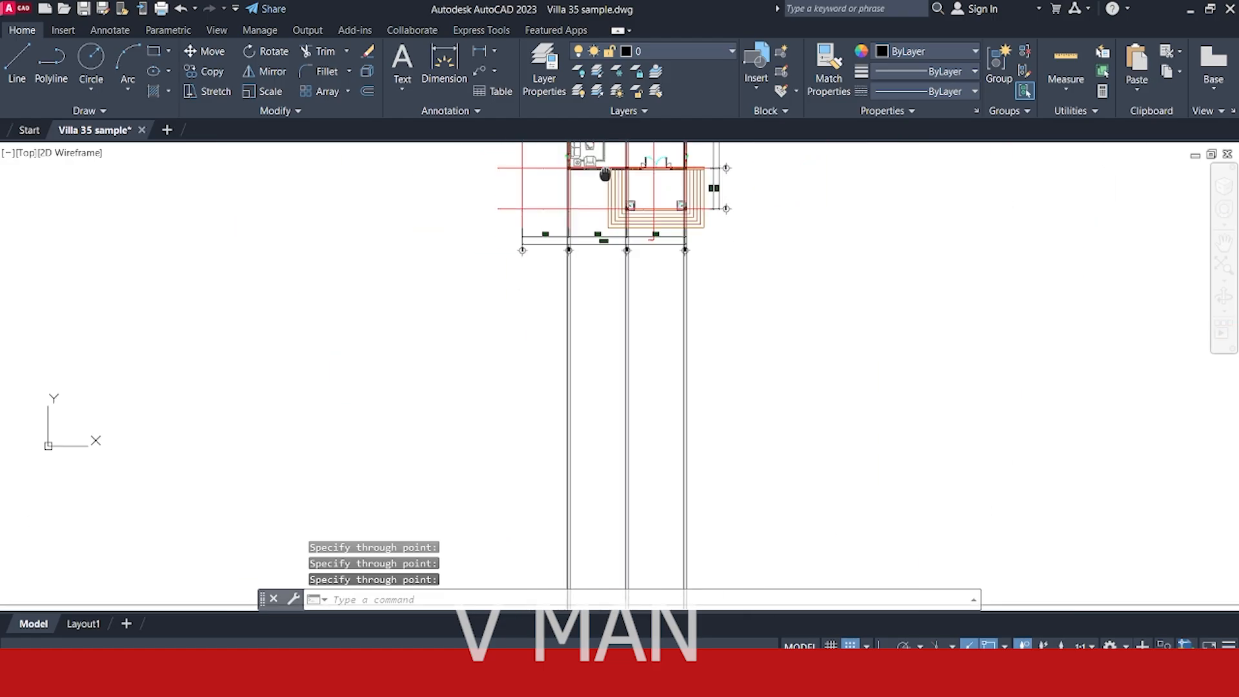
pyautogui.click(768, 379)
pyautogui.click(547, 444)
pyautogui.scroll(-3, 624, 381)
pyautogui.press('Escape')
pyautogui.click(678, 357)
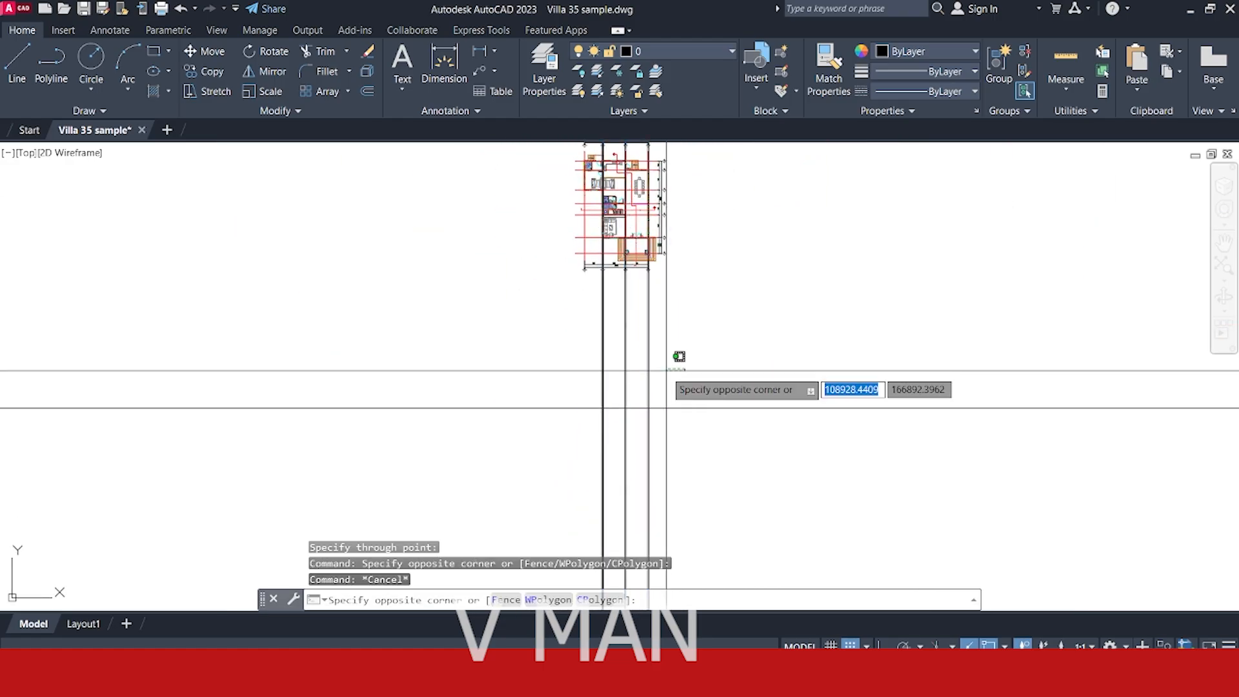
pyautogui.click(592, 371)
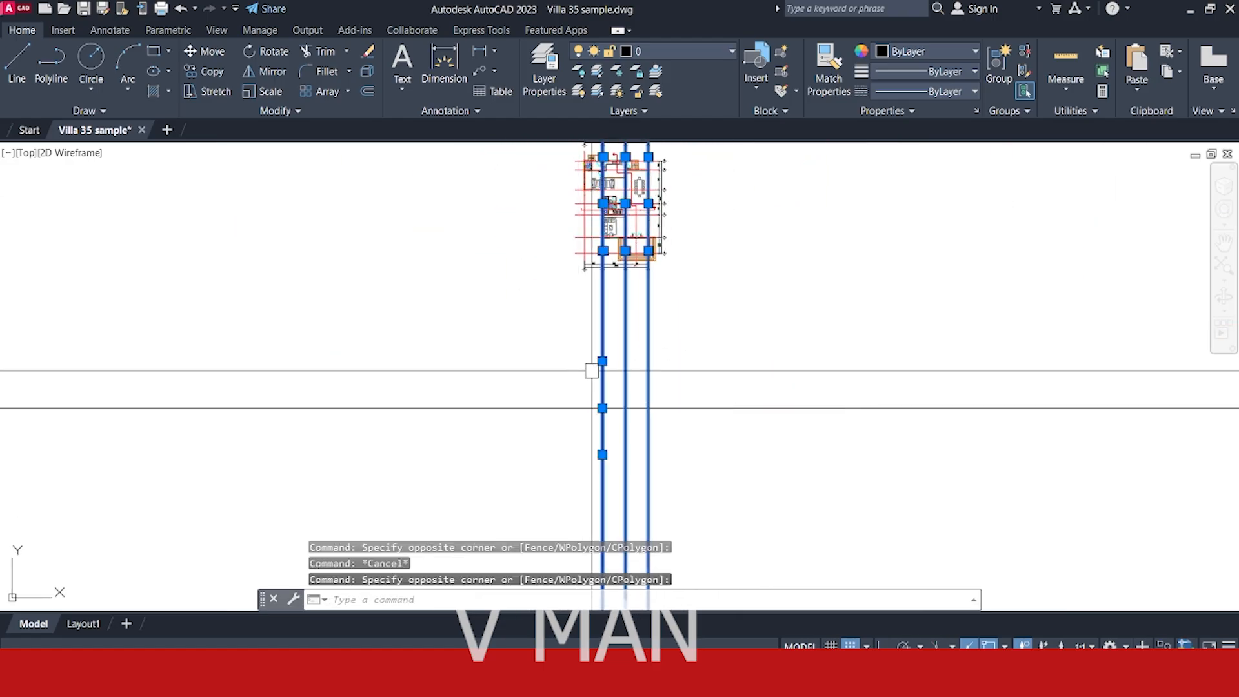
pyautogui.click(707, 49)
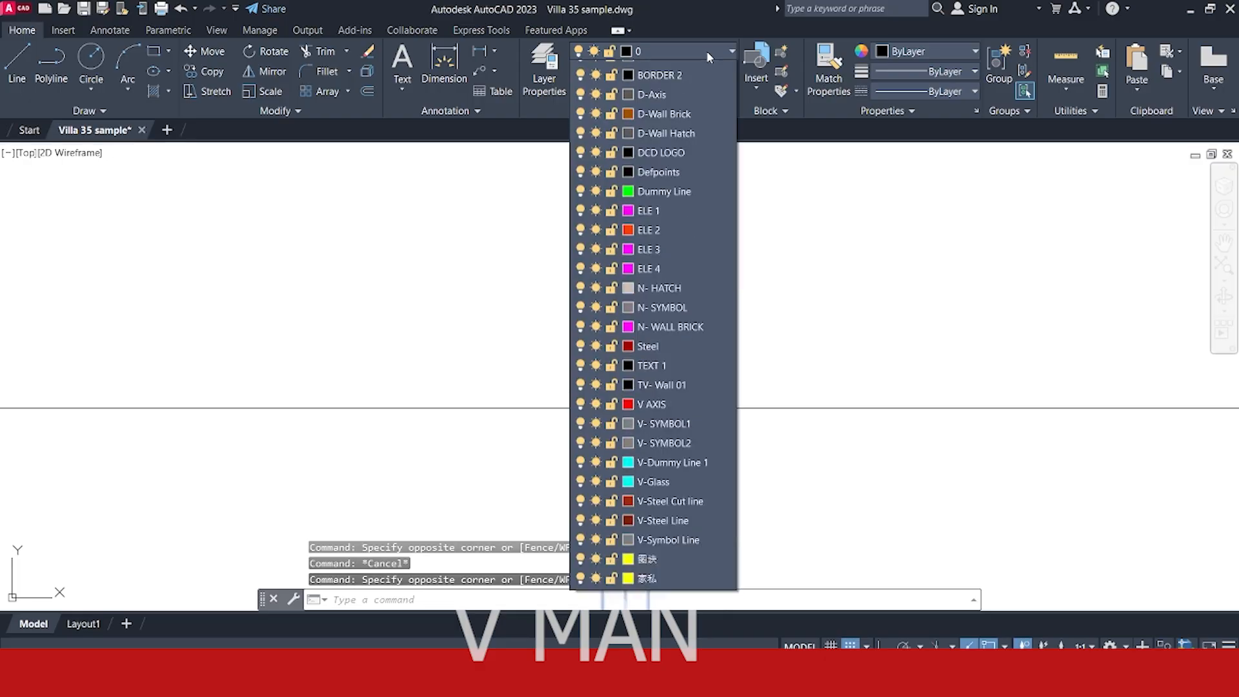
pyautogui.click(681, 166)
pyautogui.press('Escape')
# - Copy the horizontal construction line below the plans straight up by 4200
pyautogui.scroll(5, 653, 361)
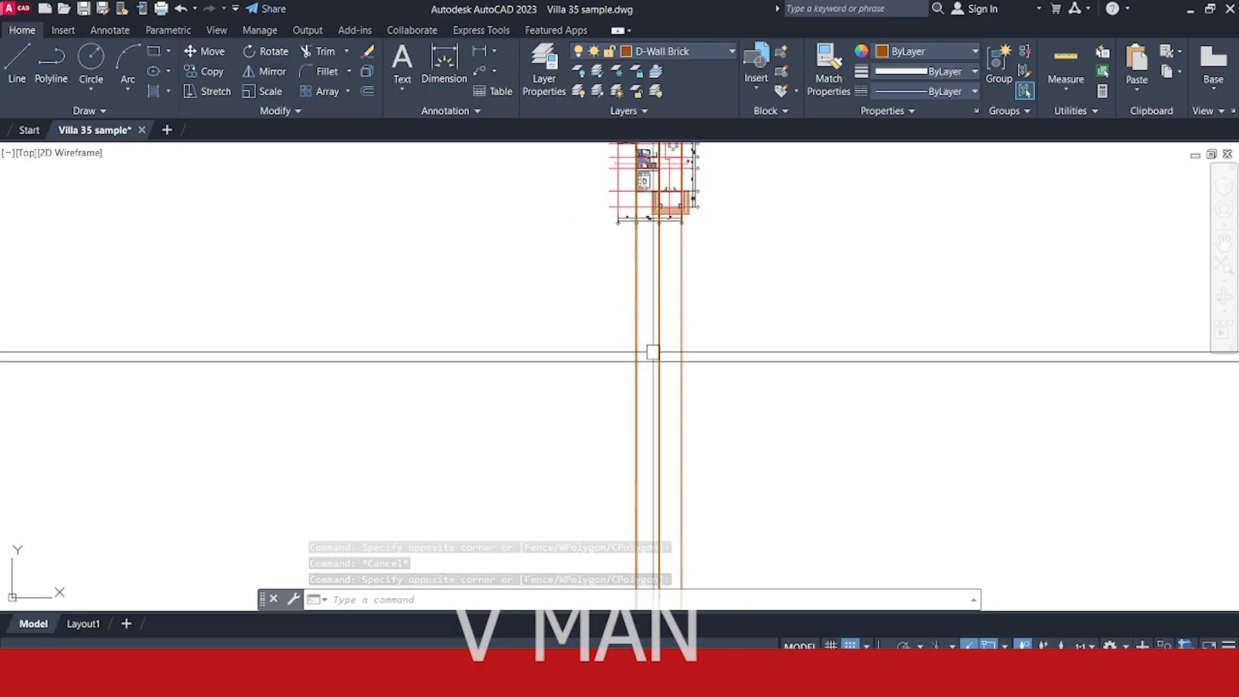
pyautogui.click(637, 385)
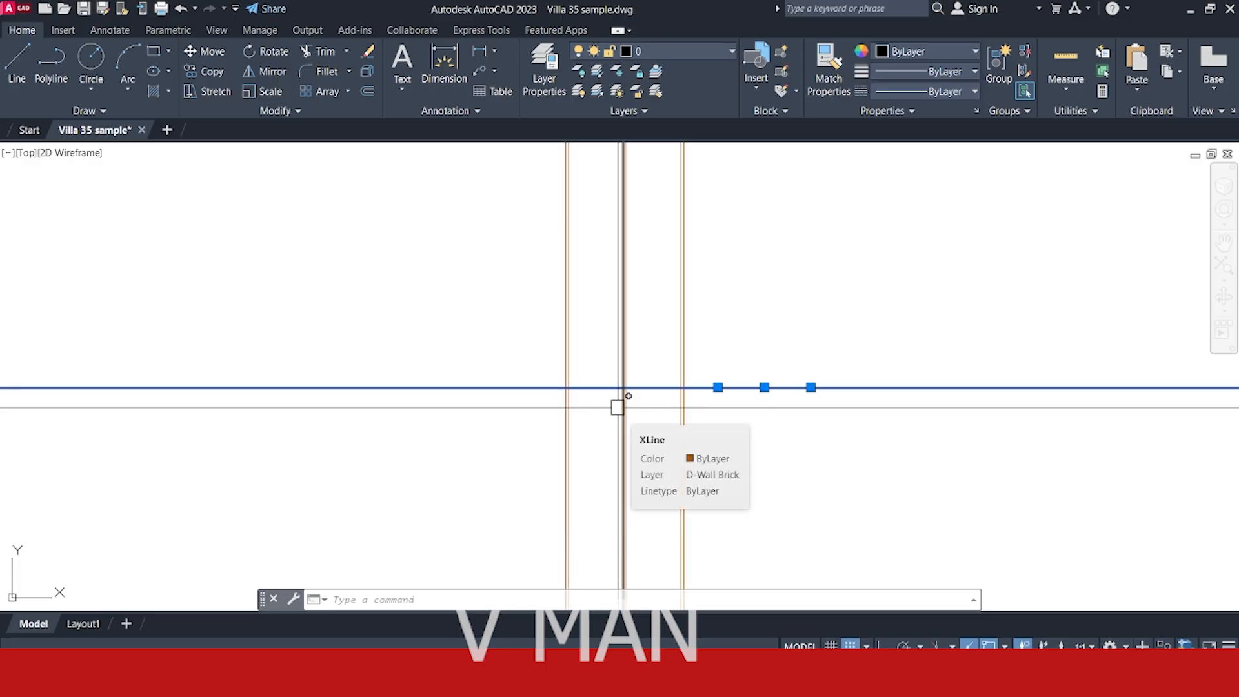
pyautogui.click(795, 351)
pyautogui.click(758, 443)
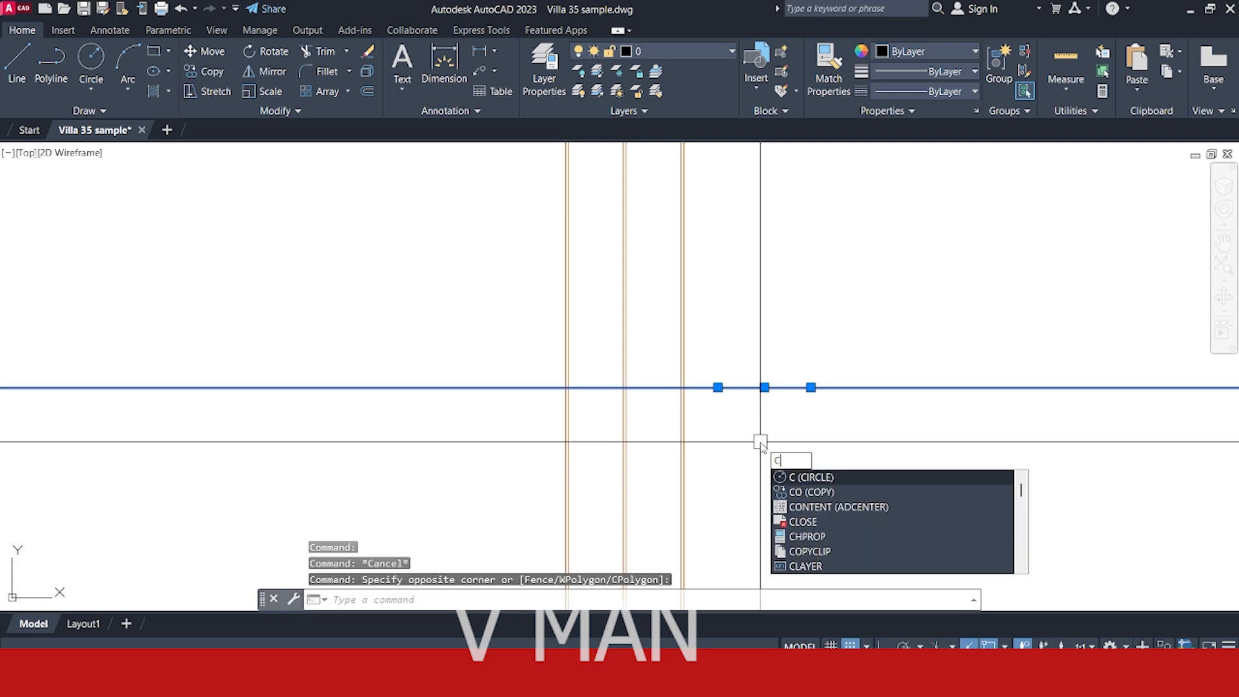
pyautogui.write('co')
pyautogui.press('Return')
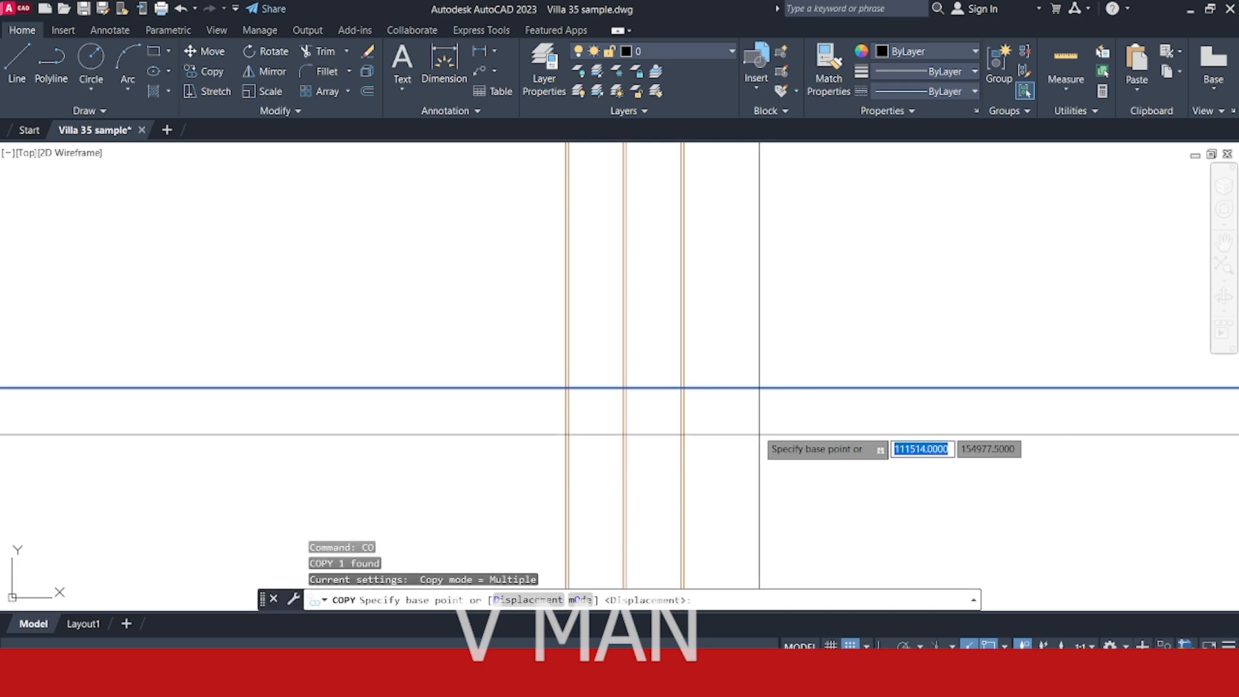
pyautogui.click(764, 388)
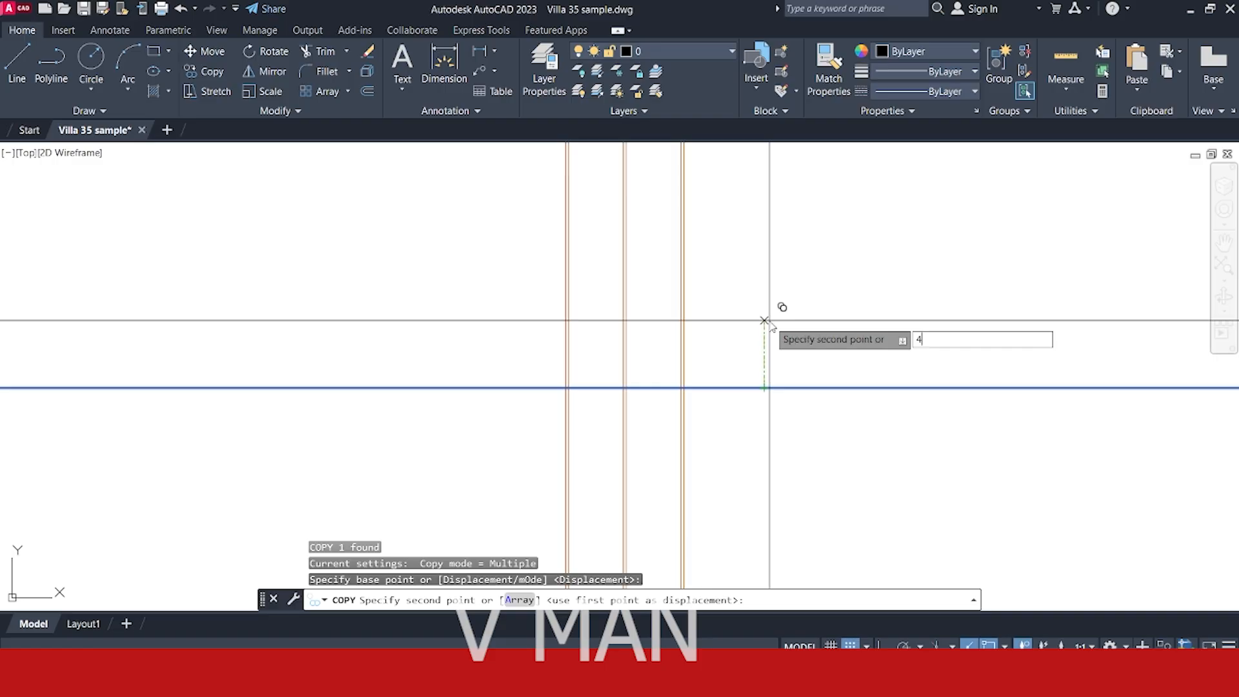
pyautogui.press('Return')
pyautogui.press('Return')
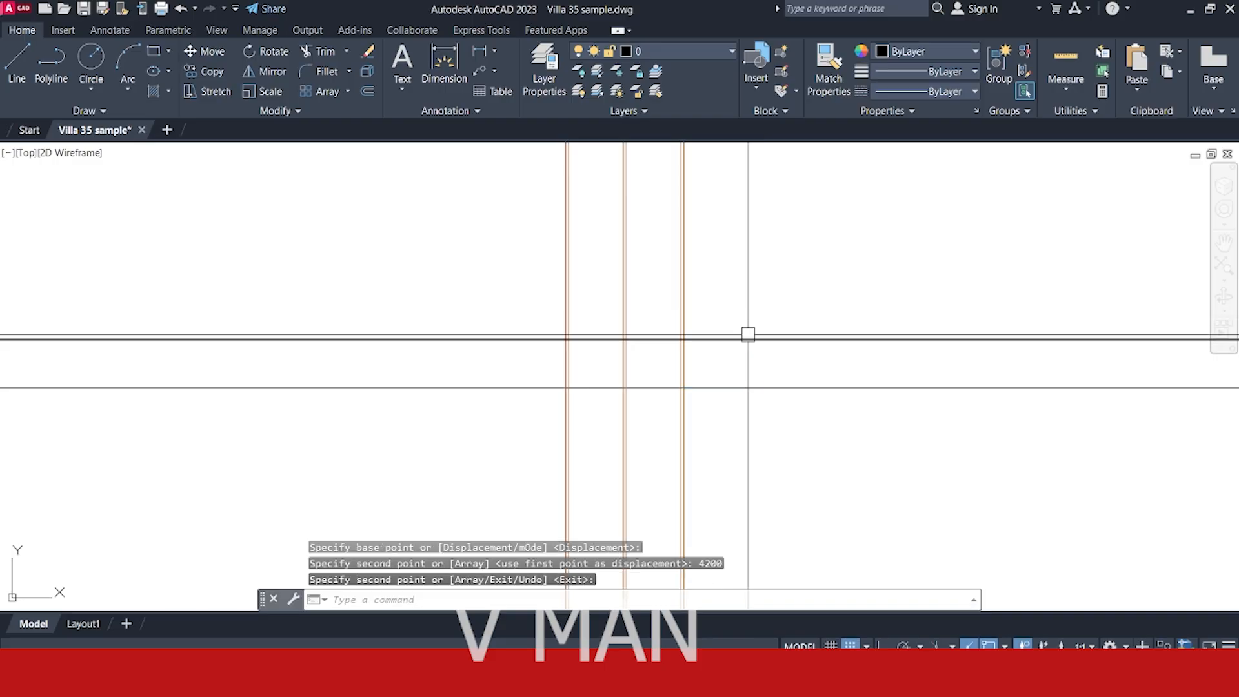
# - Copy the upper horizontal construction line up by 3800 to mark the next level
pyautogui.click(748, 329)
pyautogui.click(727, 379)
pyautogui.write('c')
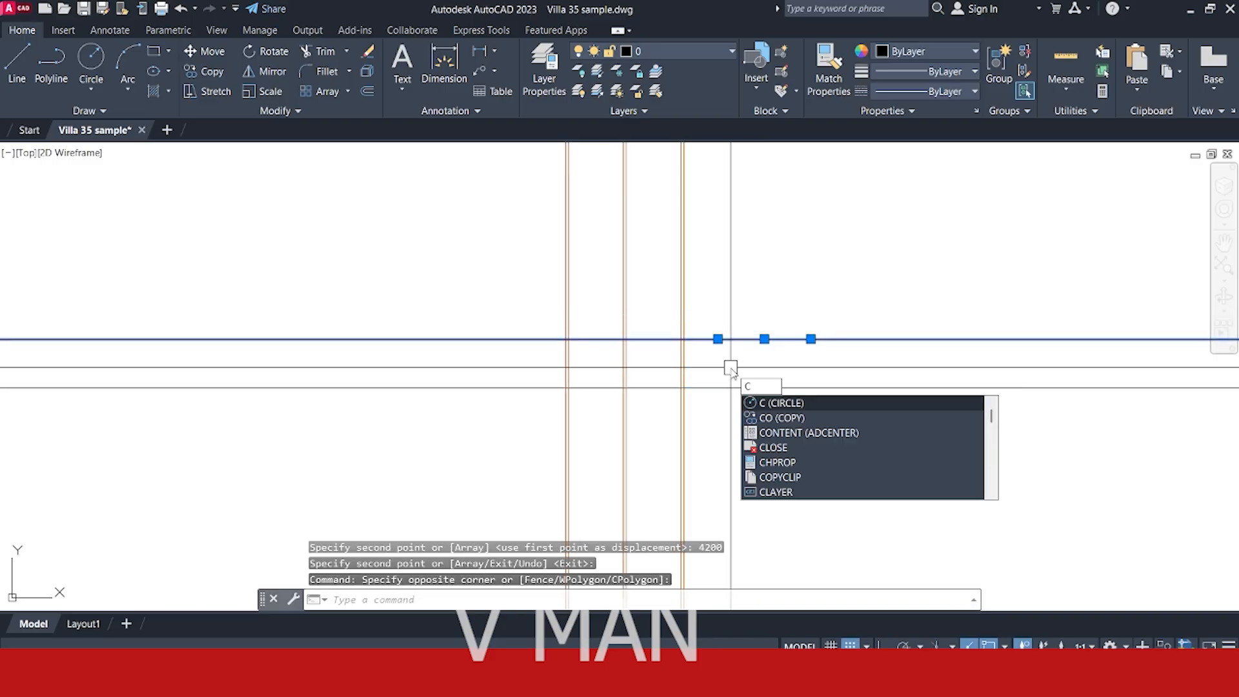
pyautogui.write('o')
pyautogui.press('Return')
pyautogui.click(731, 339)
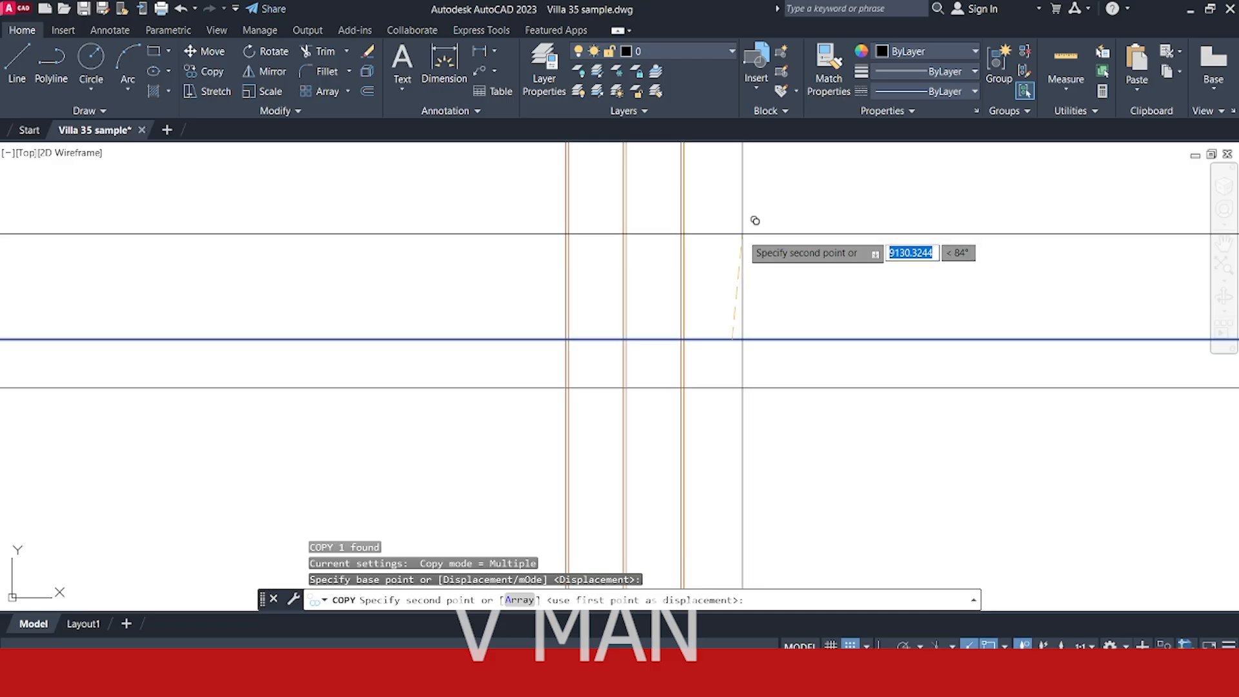
pyautogui.write('3800')
pyautogui.press('Return')
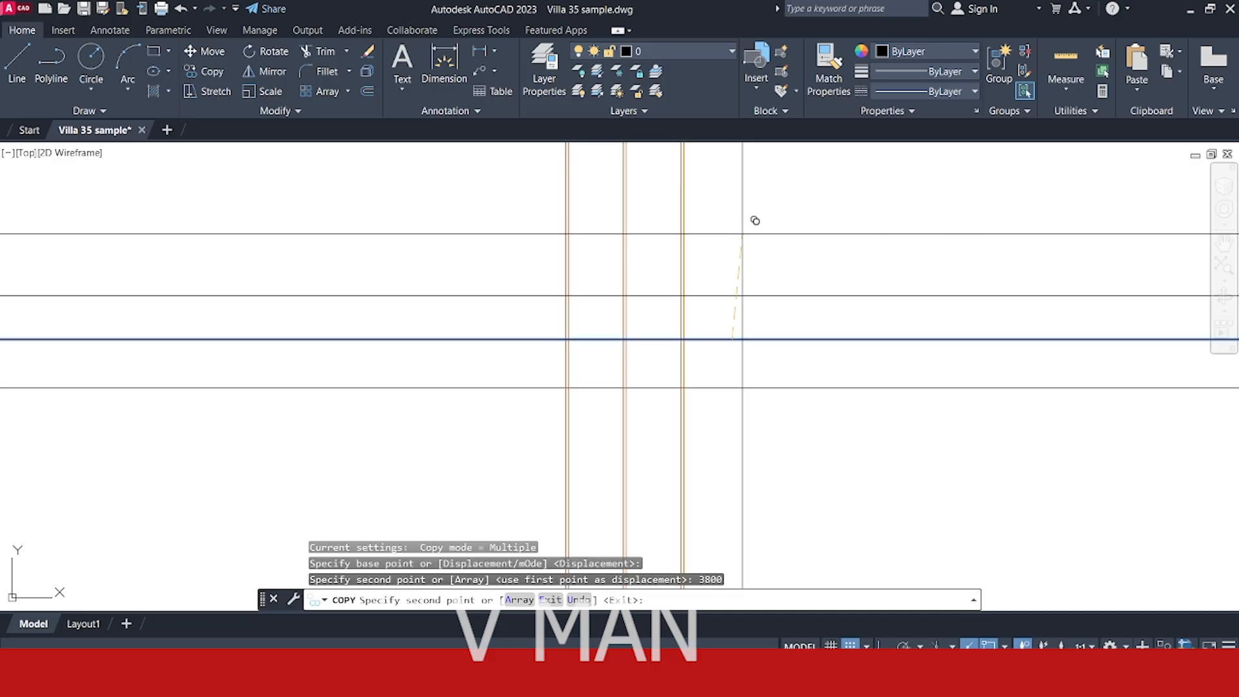
pyautogui.press('Return')
# - Trim the vertical construction lines above the topmost horizontal level line, using that line as the cutting edge
pyautogui.scroll(3, 725, 299)
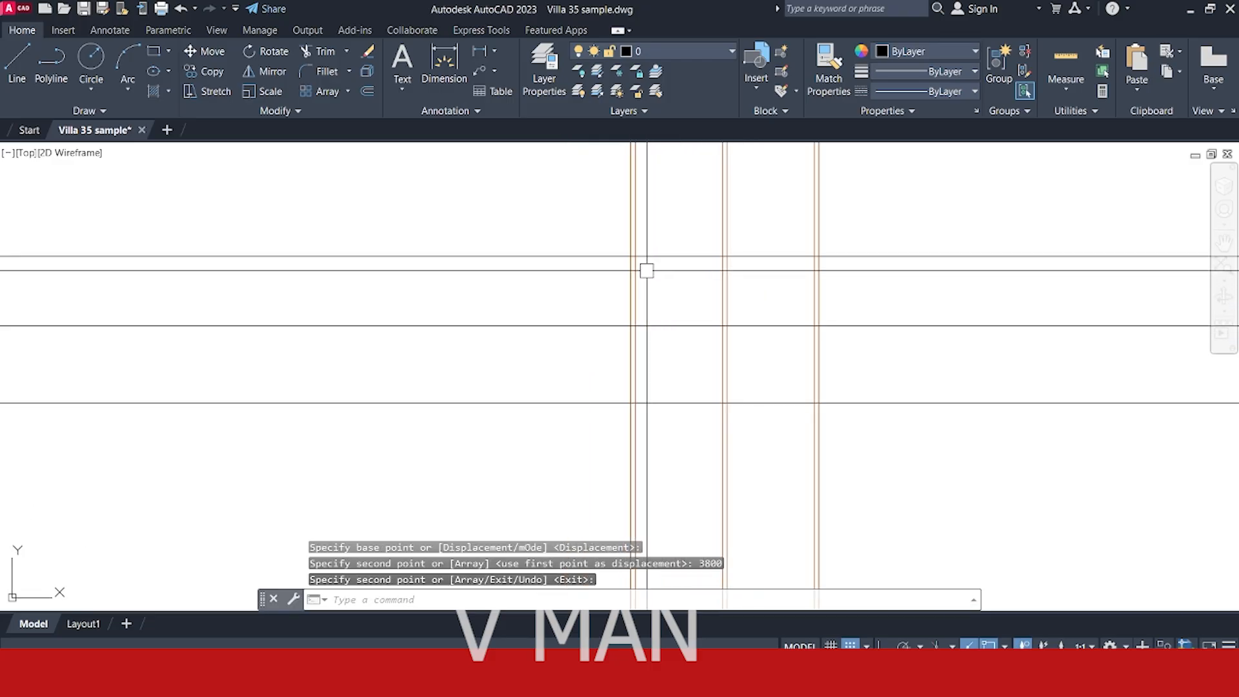
pyautogui.moveTo(663, 251); pyautogui.dragTo(628, 326, button='middle')
pyautogui.scroll(-6, 636, 310)
pyautogui.moveTo(635, 178); pyautogui.dragTo(624, 327, button='middle')
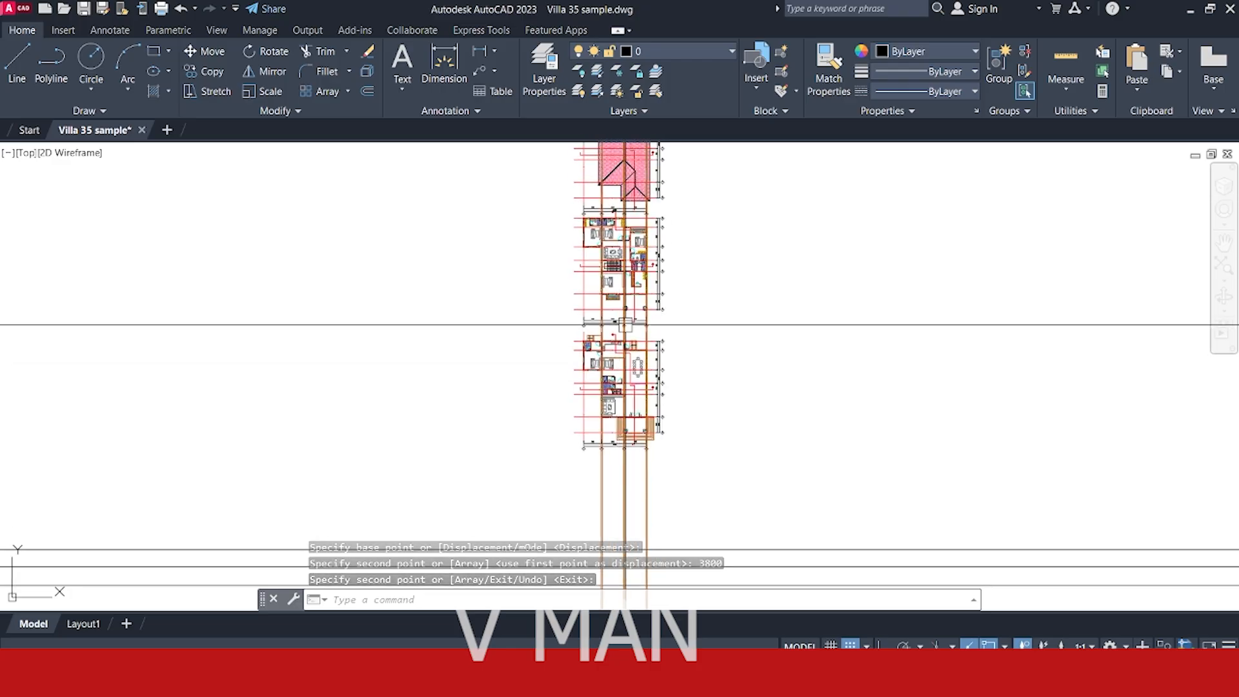
pyautogui.moveTo(636, 273); pyautogui.dragTo(646, 213, button='middle')
pyautogui.moveTo(626, 414); pyautogui.dragTo(639, 307, button='middle')
pyautogui.scroll(4, 678, 385)
pyautogui.press('Escape')
pyautogui.click(696, 365)
pyautogui.click(683, 401)
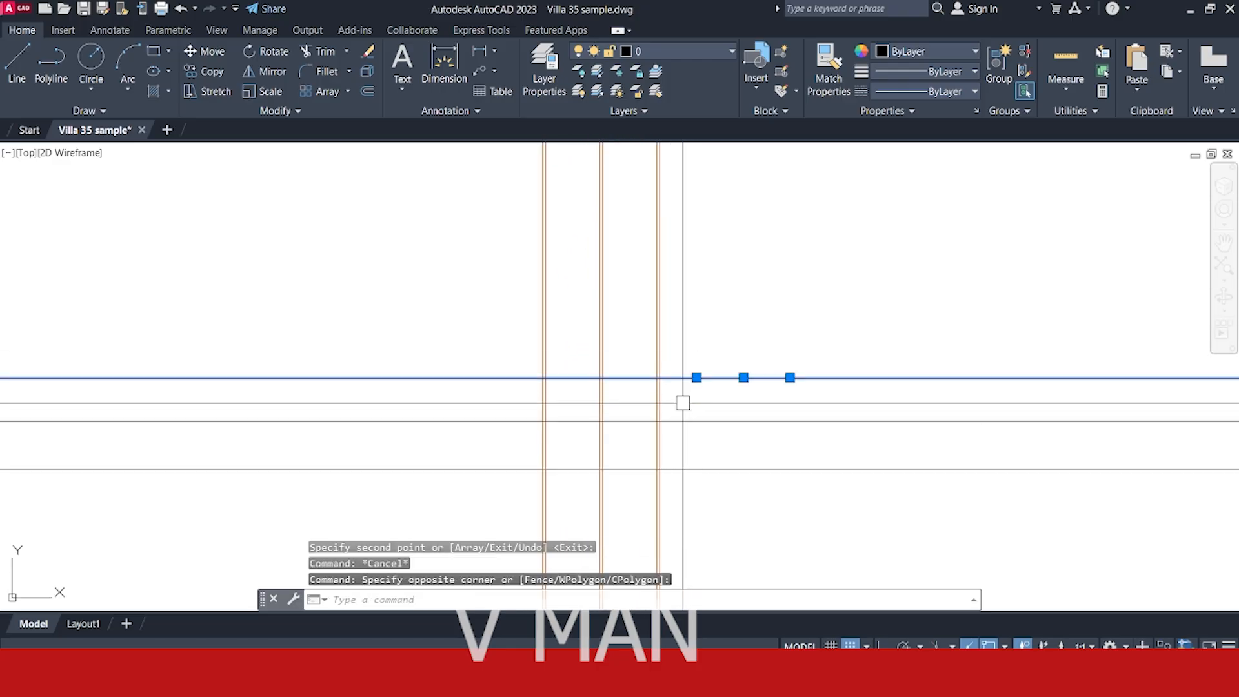
pyautogui.moveTo(686, 395); pyautogui.dragTo(703, 363, button='middle')
pyautogui.write('tr')
pyautogui.press('space')
pyautogui.press('space')
pyautogui.click(697, 322)
pyautogui.click(652, 328)
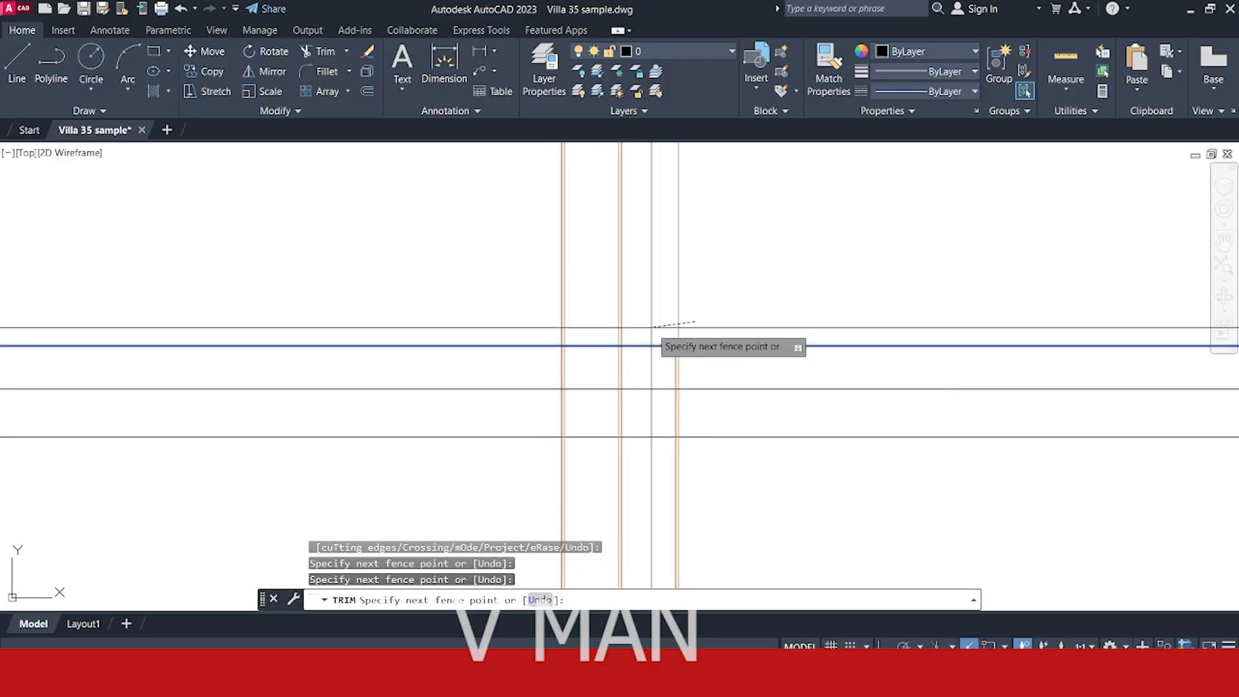
pyautogui.click(636, 325)
pyautogui.click(594, 327)
pyautogui.press('Return')
pyautogui.scroll(4, 593, 331)
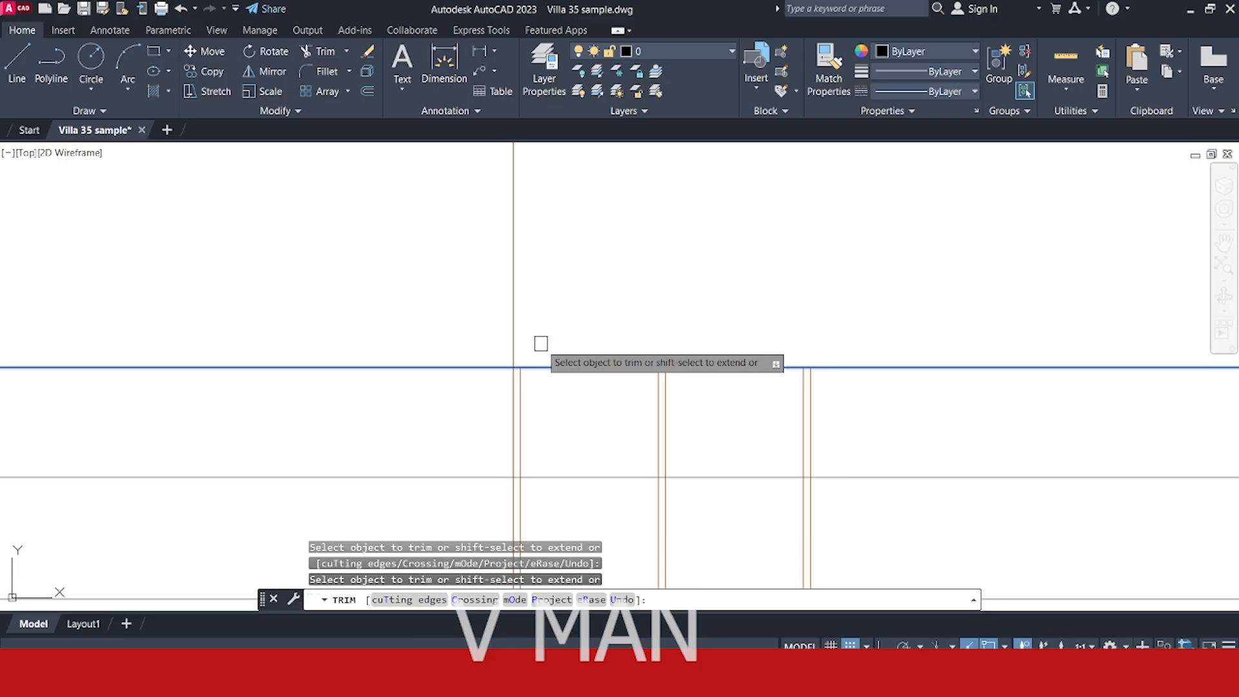
pyautogui.scroll(-2, 568, 371)
pyautogui.moveTo(671, 494); pyautogui.dragTo(703, 407, button='middle')
pyautogui.press('space')
pyautogui.press('Escape')
pyautogui.click(816, 388)
pyautogui.click(801, 442)
pyautogui.moveTo(801, 442); pyautogui.dragTo(795, 383, button='middle')
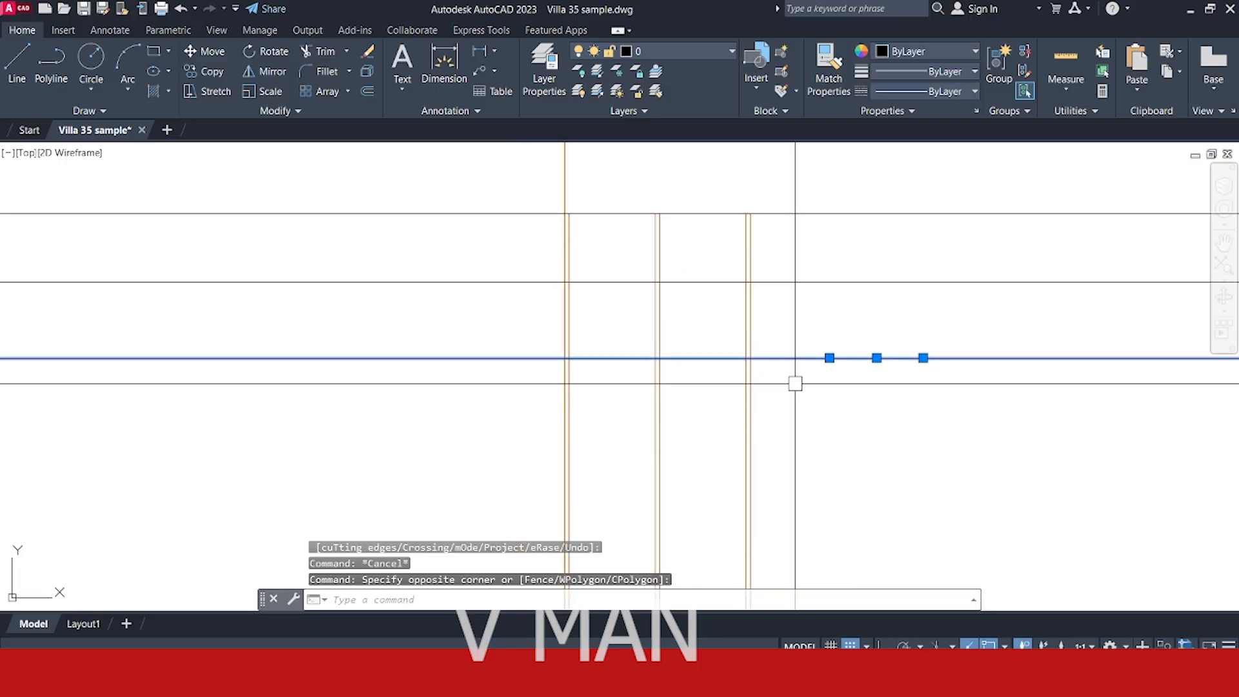
pyautogui.press('space')
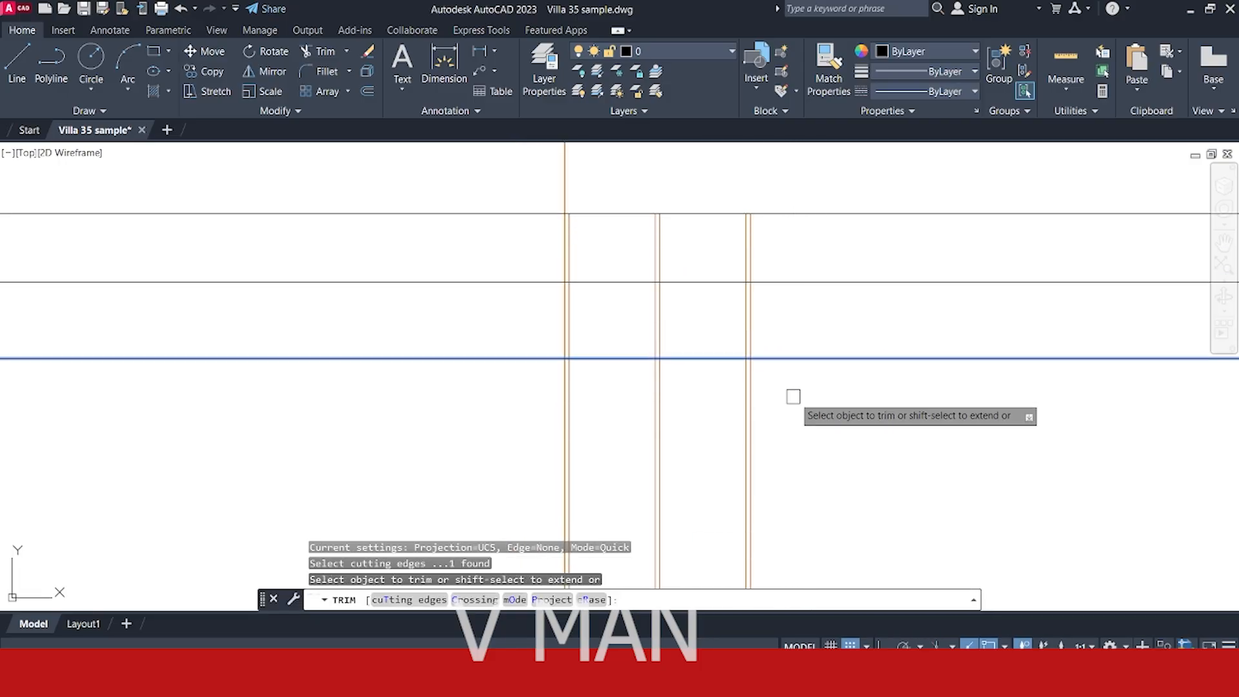
pyautogui.scroll(2, 704, 379)
pyautogui.press('Escape')
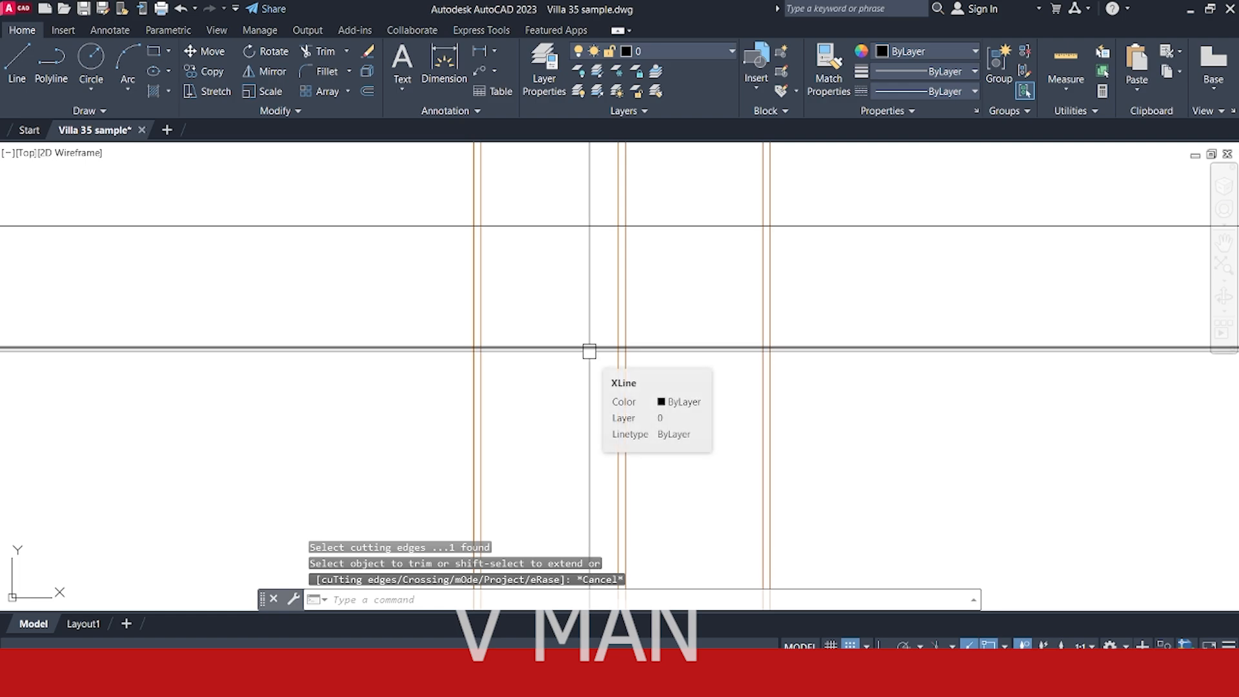
# - Copy the lowest horizontal level line straight down by 100 to mark the slab's underside
pyautogui.scroll(4, 658, 346)
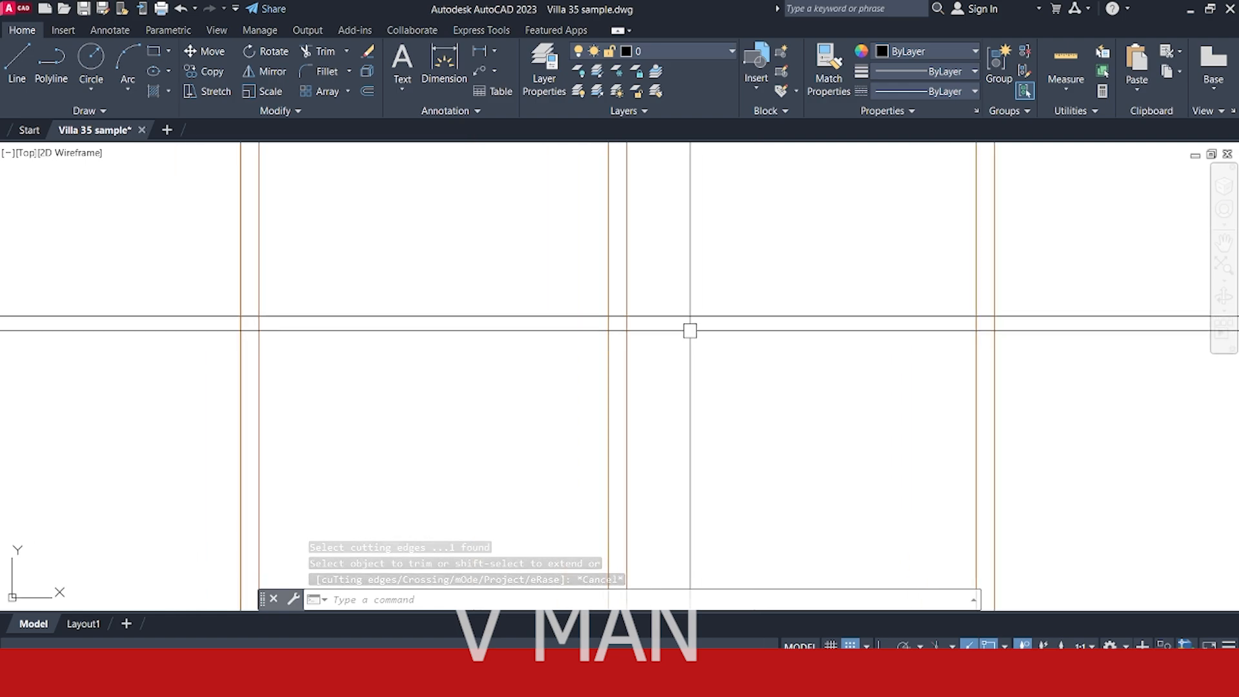
pyautogui.press('Escape')
pyautogui.click(716, 294)
pyautogui.click(687, 387)
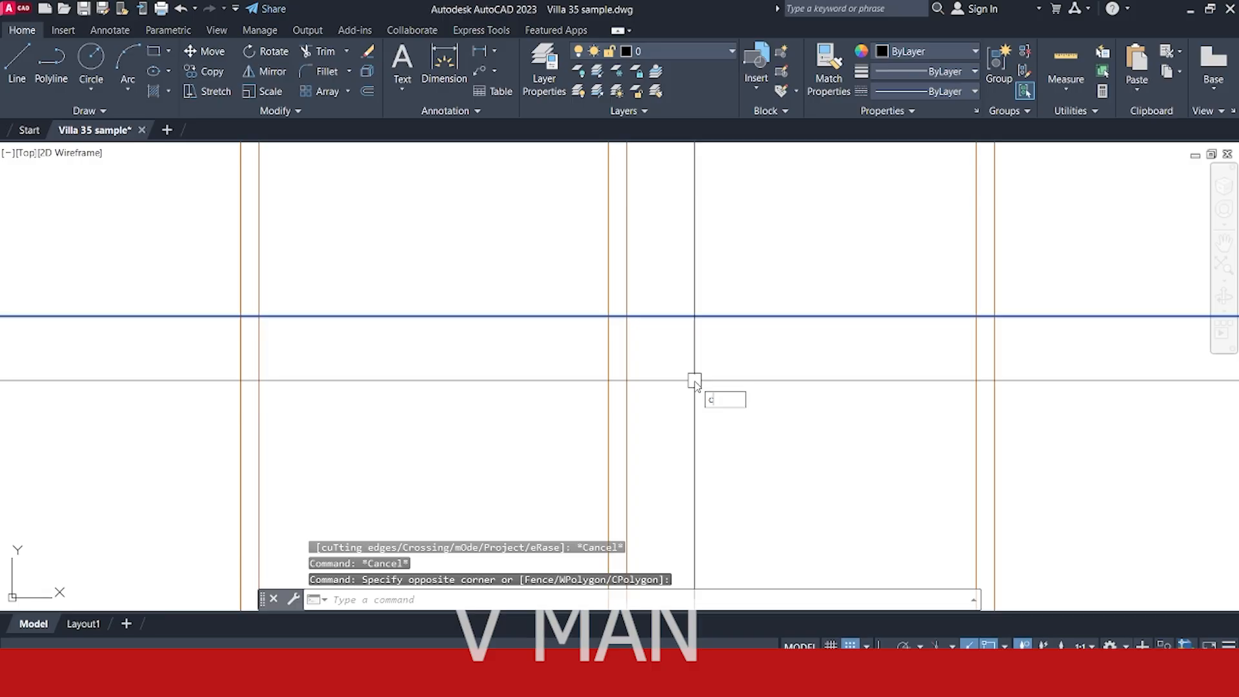
pyautogui.write('Co')
pyautogui.press('Return')
pyautogui.click(627, 316)
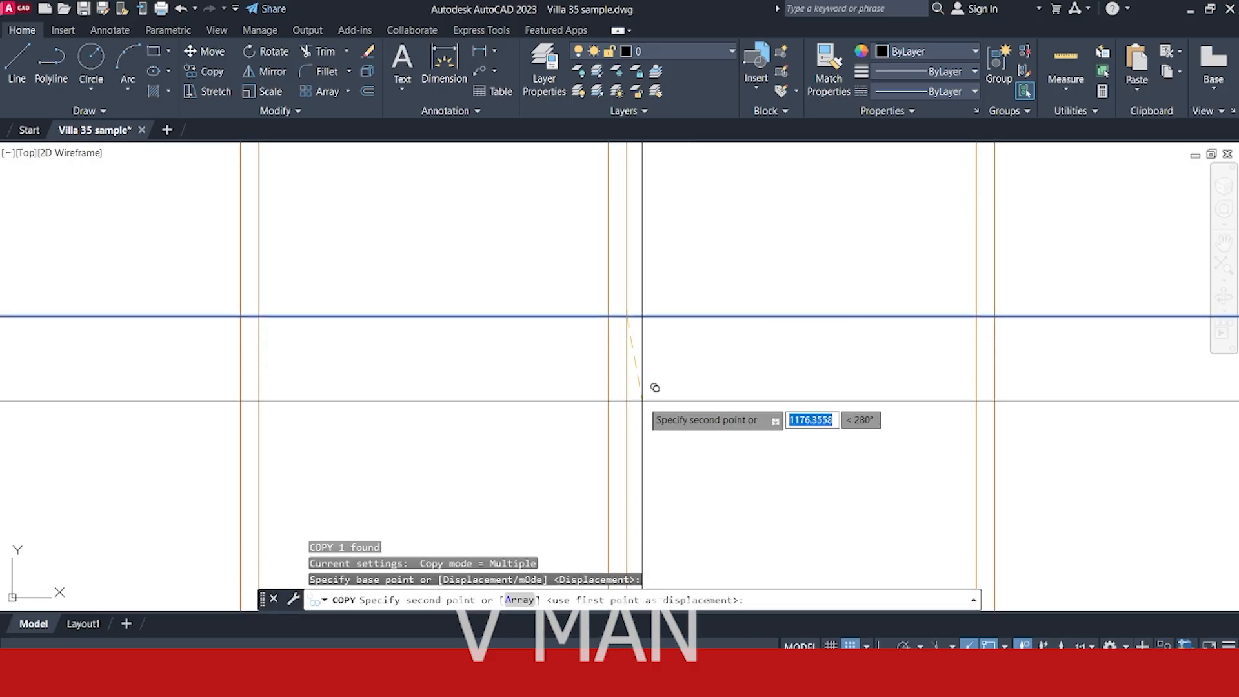
pyautogui.write('100')
pyautogui.press('Return')
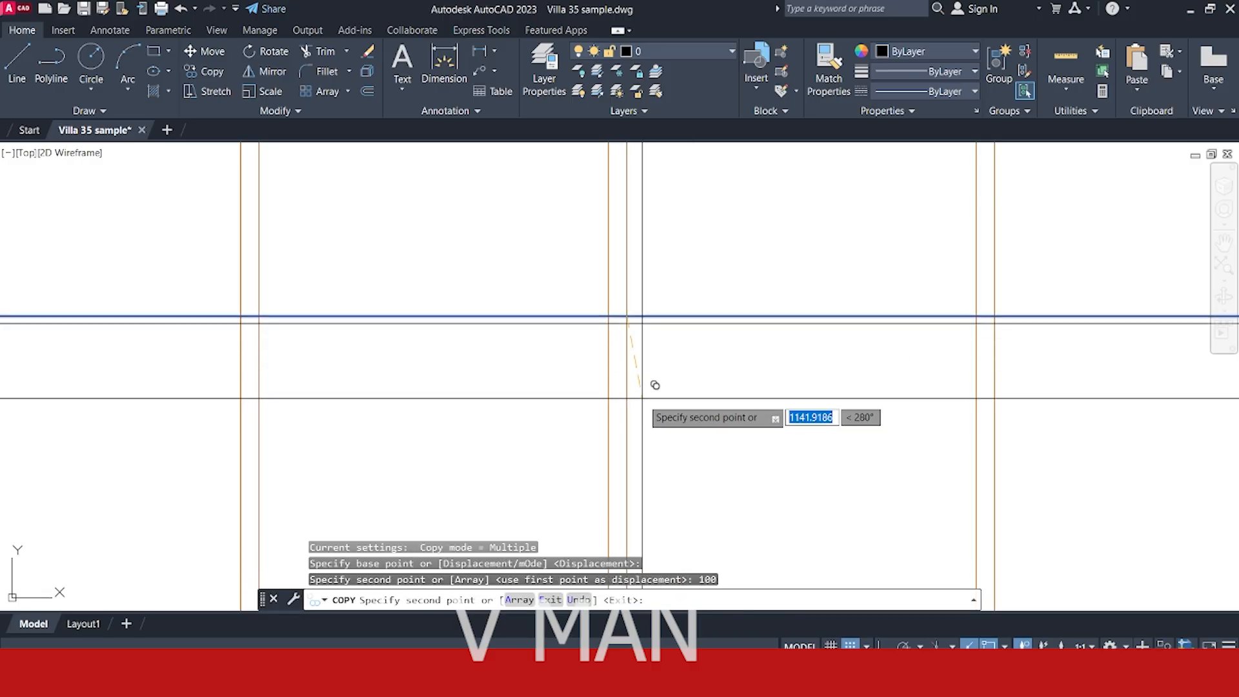
pyautogui.press('Escape')
# - Copy the slab underside line straight down by 300 to mark the bottom of the beams
pyautogui.scroll(4, 645, 313)
pyautogui.click(654, 337)
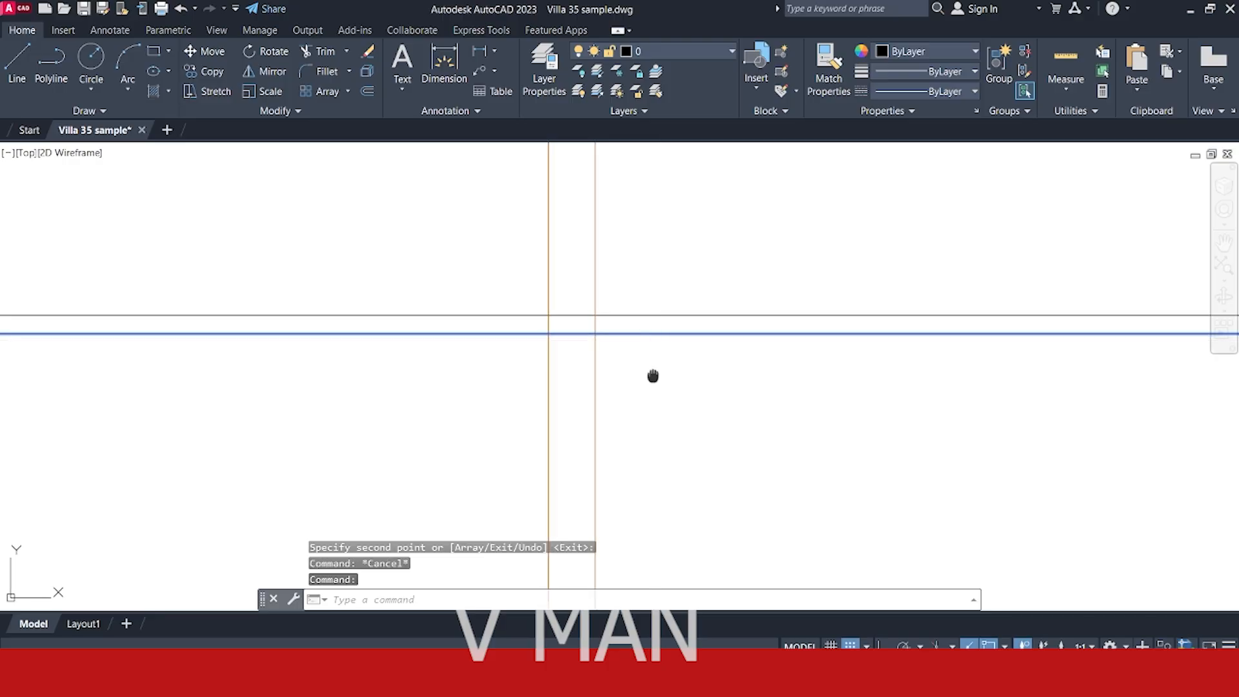
pyautogui.scroll(-4, 629, 332)
pyautogui.moveTo(653, 377); pyautogui.dragTo(612, 328, button='middle')
pyautogui.scroll(2, 563, 339)
pyautogui.press('Escape')
pyautogui.scroll(-2, 593, 341)
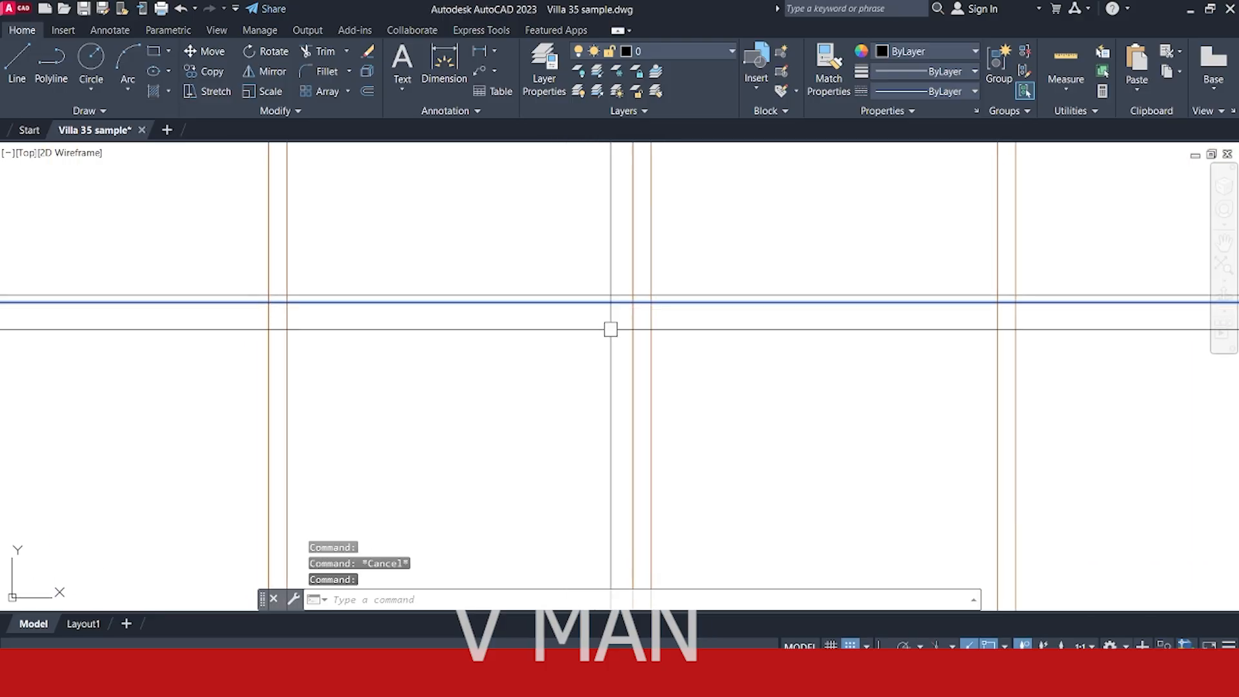
pyautogui.write('co')
pyautogui.press('Return')
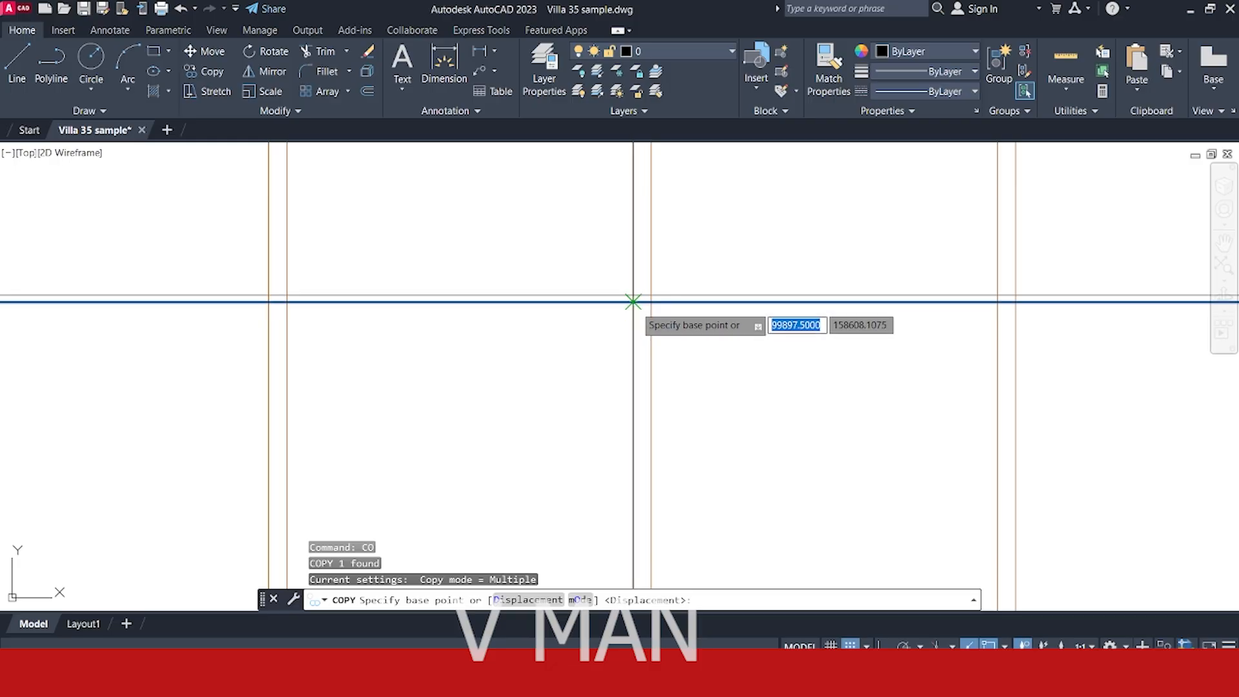
pyautogui.click(633, 302)
pyautogui.write('300')
pyautogui.press('Return')
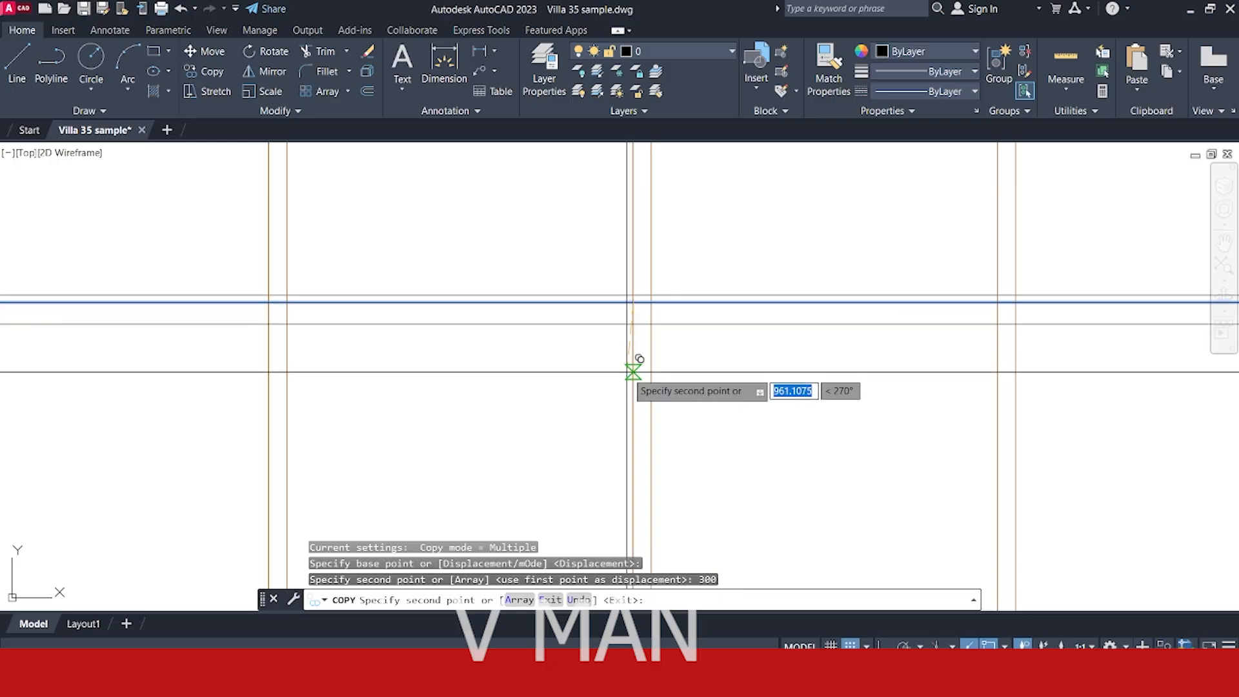
pyautogui.press('Return')
pyautogui.press('Escape')
# - Start a polyline on the level line at the left column's outer edge, tracing the left beam down, across and up to the slab underside
pyautogui.moveTo(501, 378); pyautogui.dragTo(615, 369, button='middle')
pyautogui.click(613, 371)
pyautogui.click(545, 406)
pyautogui.press('Escape')
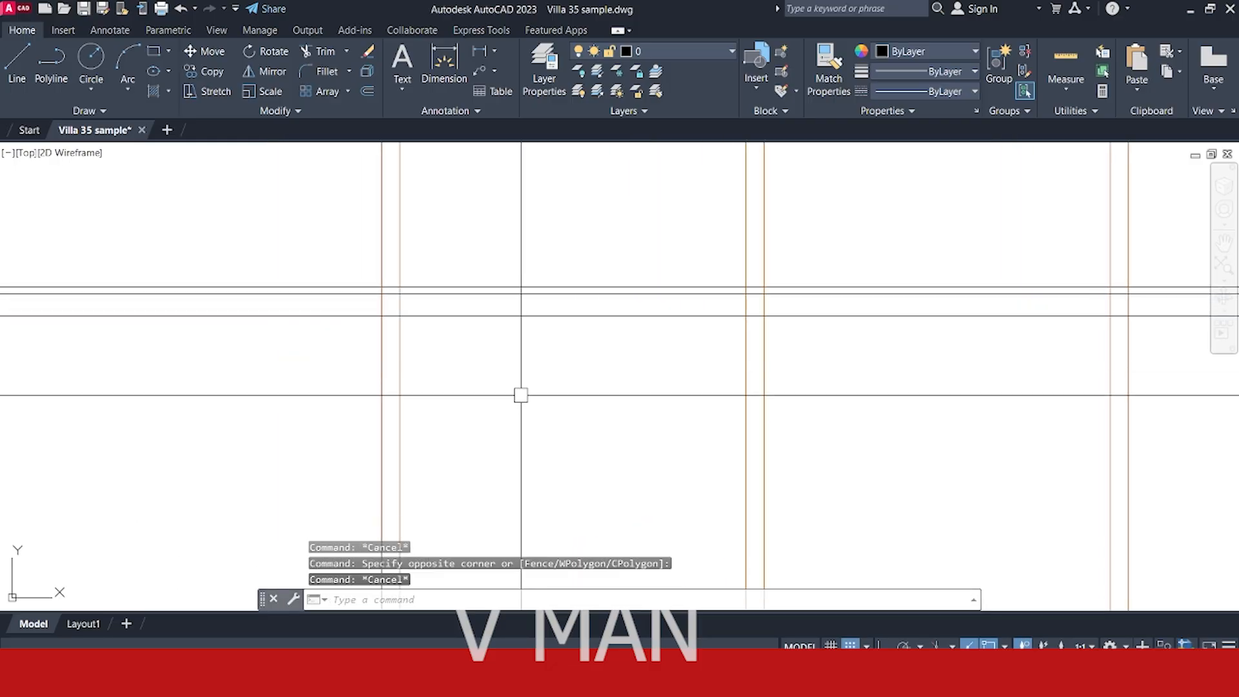
pyautogui.moveTo(516, 393); pyautogui.dragTo(576, 377, button='middle')
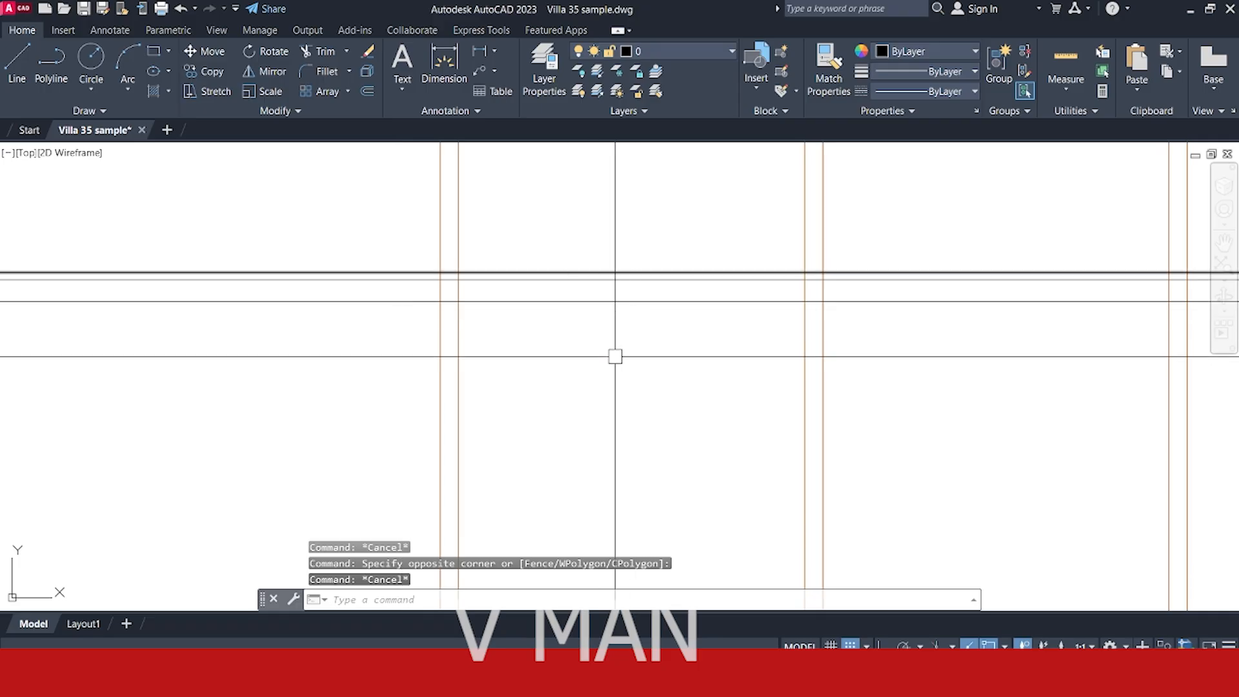
pyautogui.press('Escape')
pyautogui.write('pl')
pyautogui.press('space')
pyautogui.scroll(3, 437, 301)
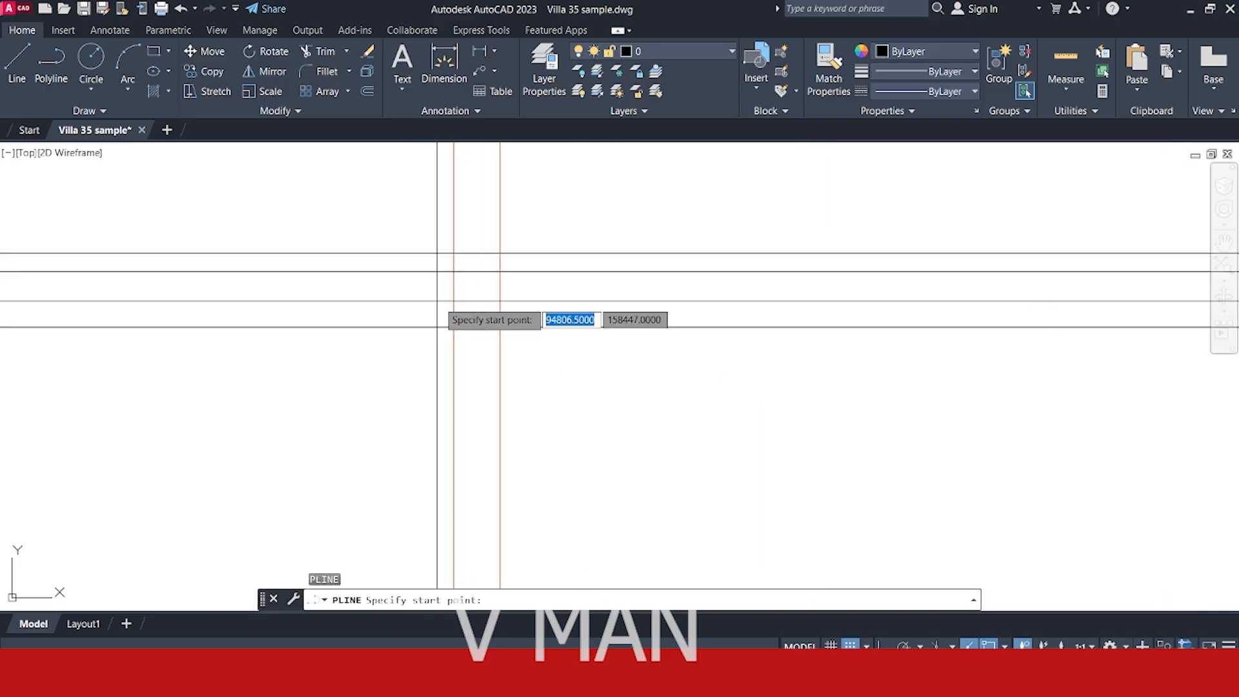
pyautogui.click(454, 253)
pyautogui.click(454, 327)
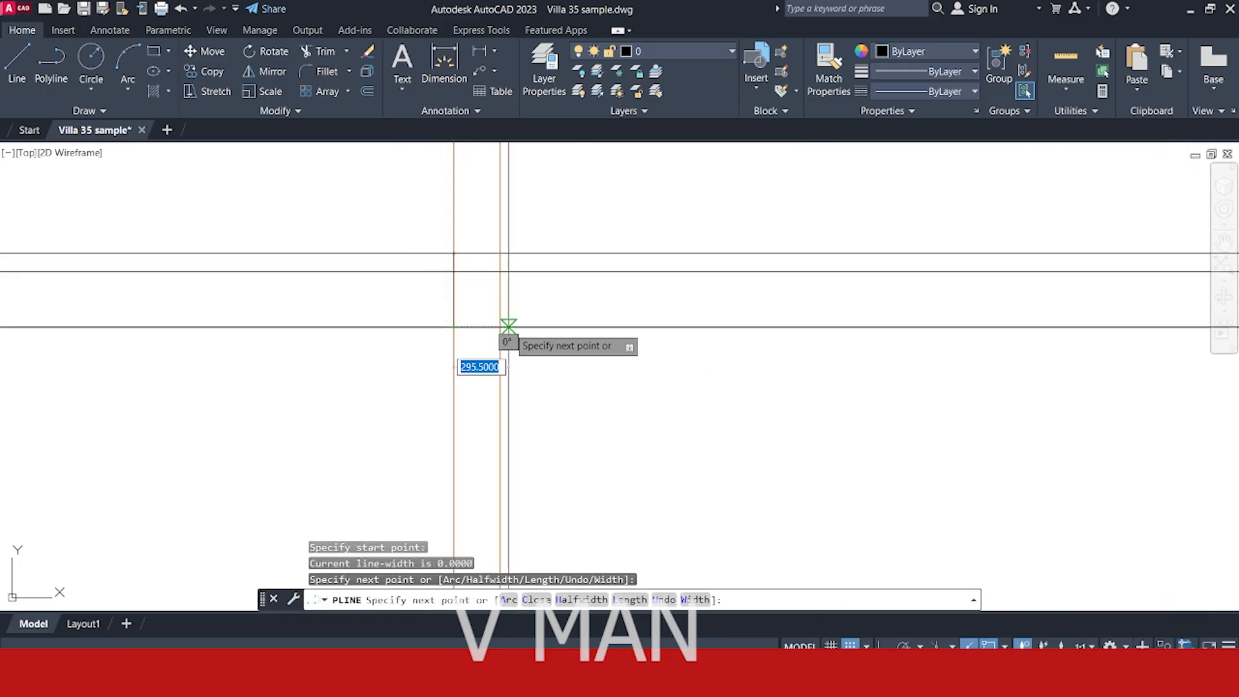
pyautogui.click(500, 328)
pyautogui.click(500, 272)
pyautogui.scroll(-3, 446, 274)
pyautogui.scroll(2, 679, 279)
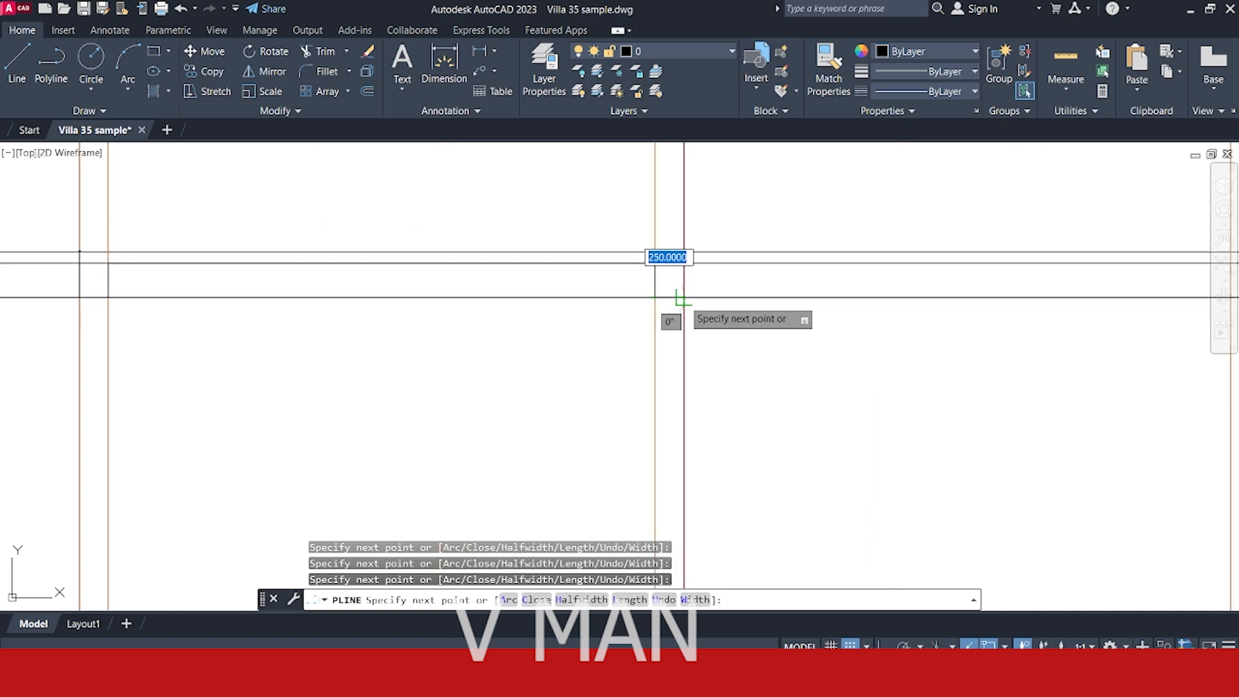
# - Continue the polyline around the middle and right beams up to the level line, and close it along the slab's top
pyautogui.click(683, 263)
pyautogui.moveTo(655, 265); pyautogui.dragTo(341, 271, button='middle')
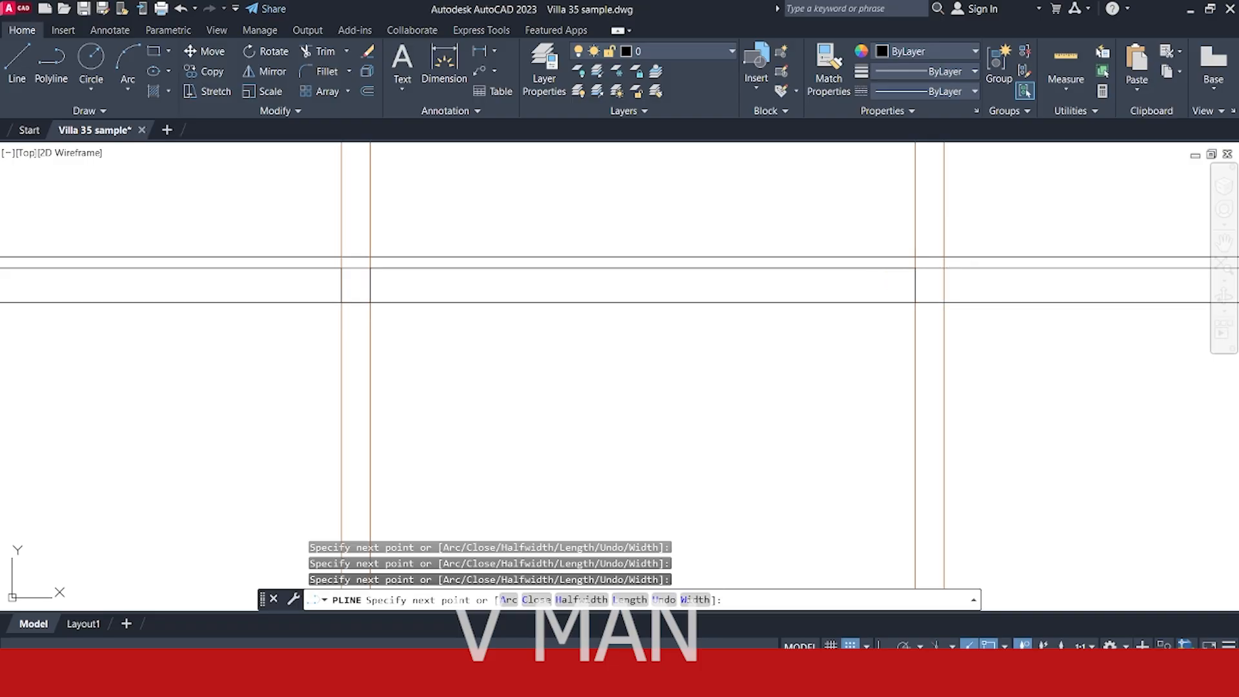
pyautogui.click(944, 257)
pyautogui.scroll(-6, 888, 249)
pyautogui.scroll(4, 710, 243)
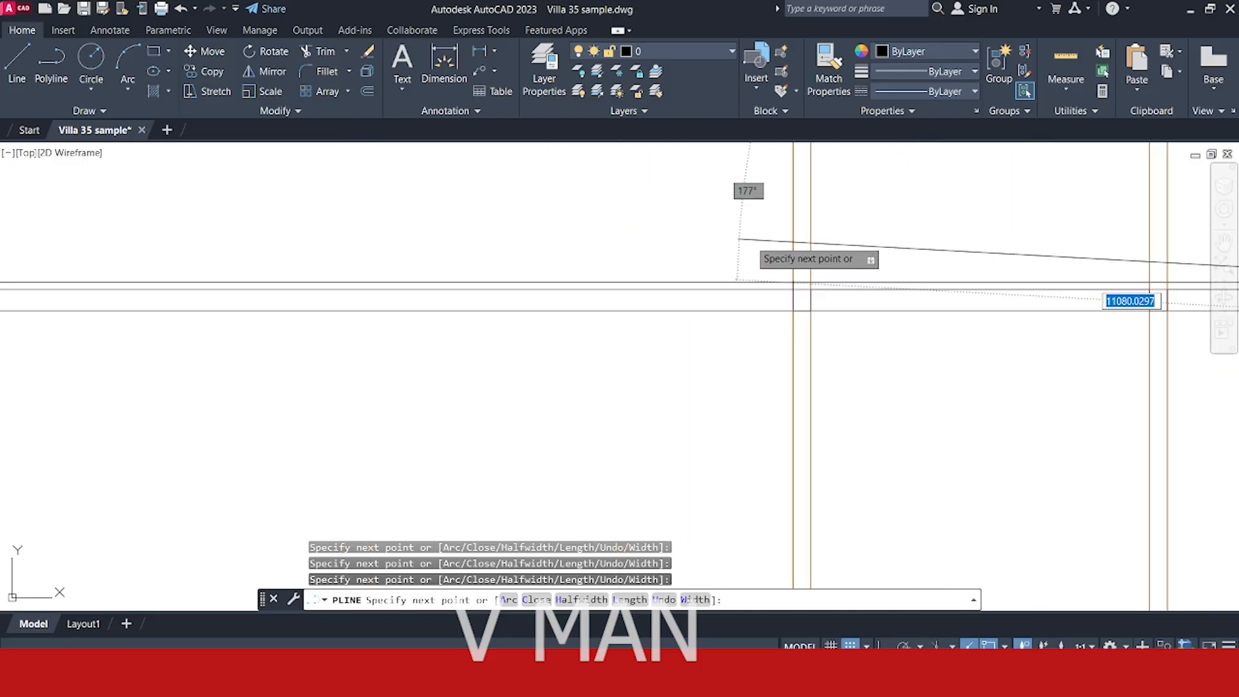
pyautogui.moveTo(807, 252); pyautogui.dragTo(757, 246, button='middle')
pyautogui.write('c')
pyautogui.press('Return')
pyautogui.press('Escape')
# - Delete the two horizontal construction lines marking the slab underside and the beam bottom
pyautogui.click(732, 355)
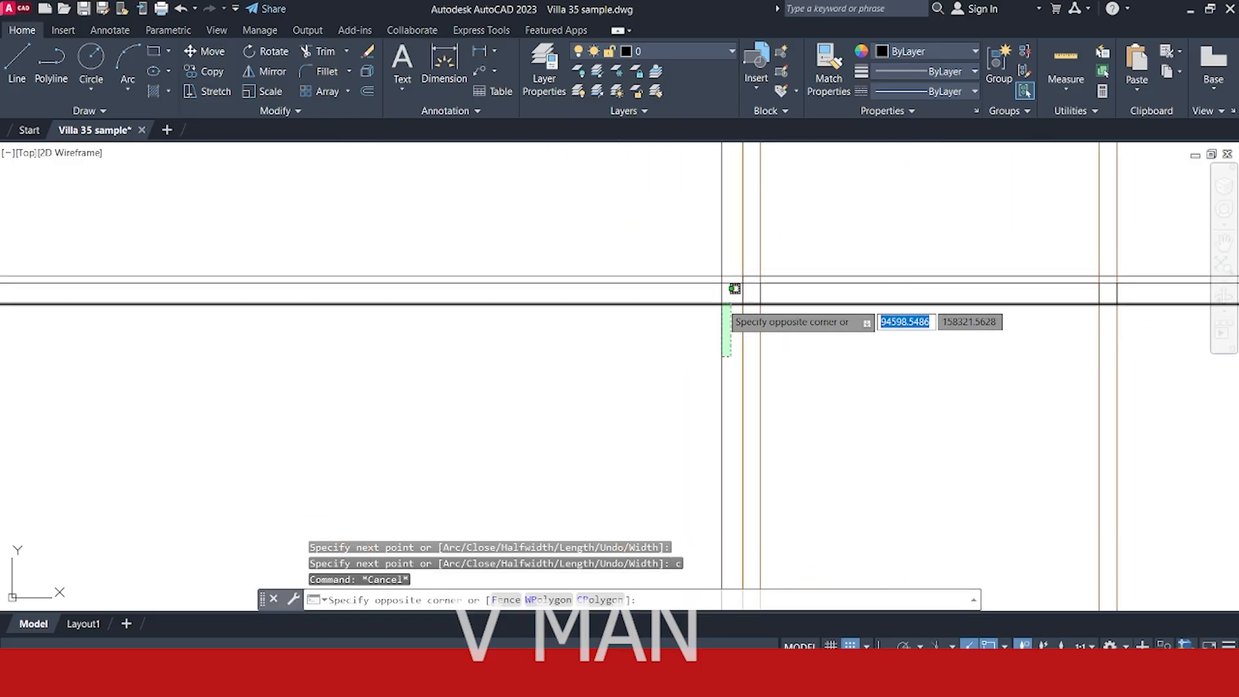
pyautogui.scroll(4, 725, 302)
pyautogui.click(720, 246)
pyautogui.press('Delete')
pyautogui.moveTo(698, 288); pyautogui.dragTo(651, 292, button='middle')
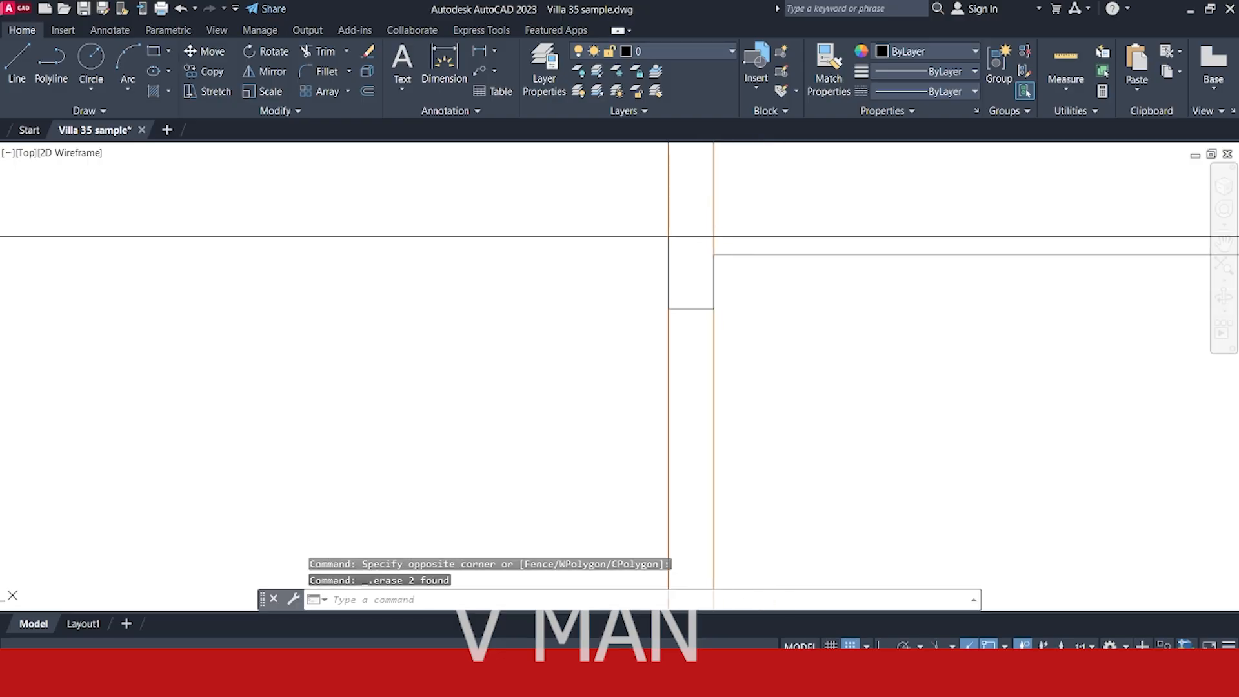
# - Assign the closed slab and beam outline to the D-Wall Brick layer
pyautogui.click(710, 346)
pyautogui.click(686, 277)
pyautogui.press('Escape')
pyautogui.press('Escape')
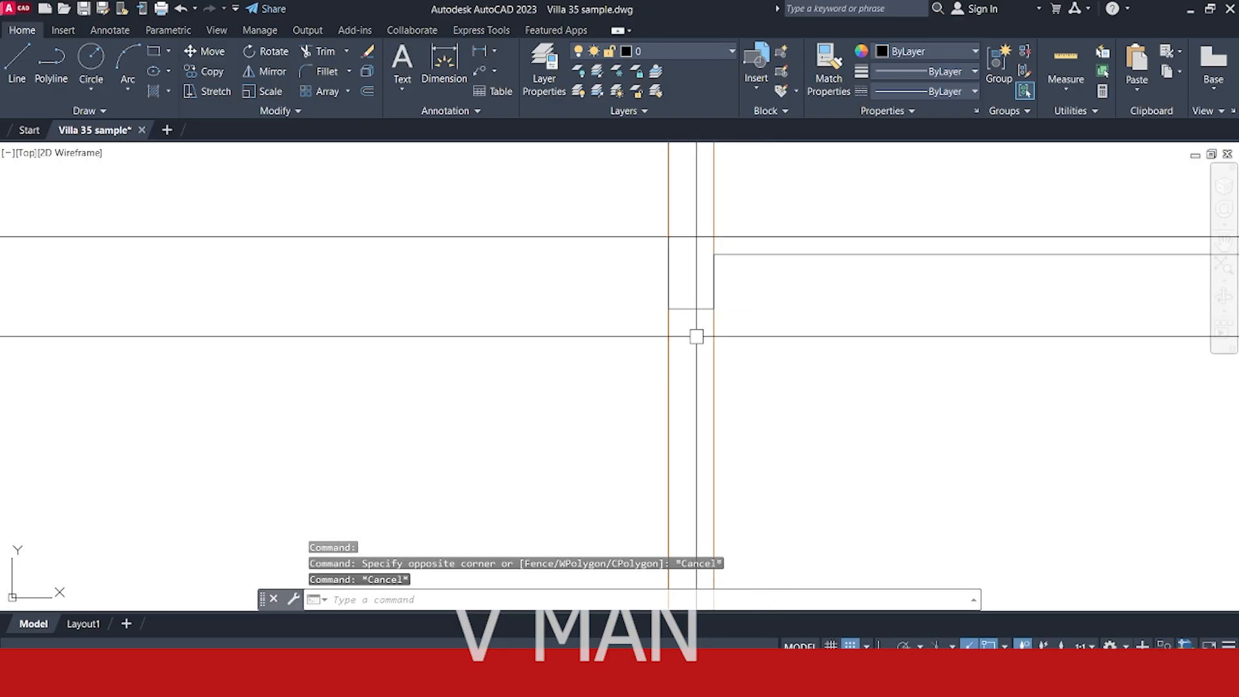
pyautogui.click(697, 336)
pyautogui.click(682, 297)
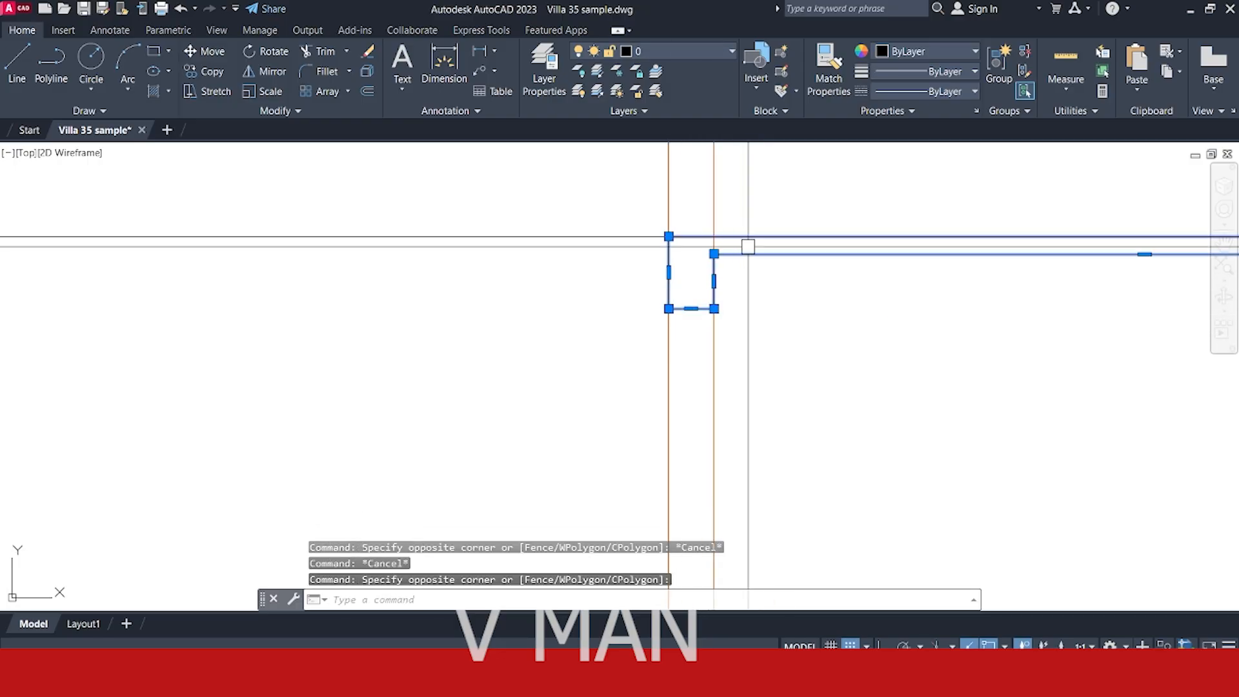
pyautogui.click(663, 50)
pyautogui.click(673, 168)
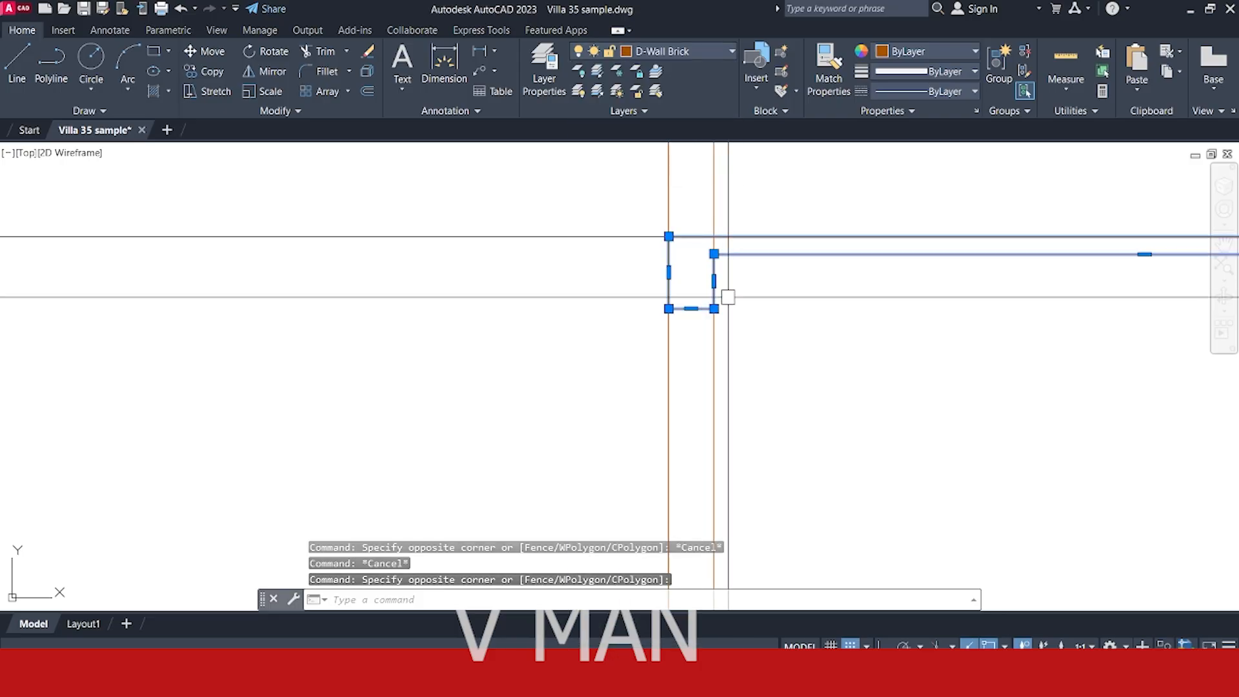
pyautogui.press('Escape')
# - Hatch the closed slab and beam outline with the SOLID pattern
pyautogui.write('h')
pyautogui.press('Return')
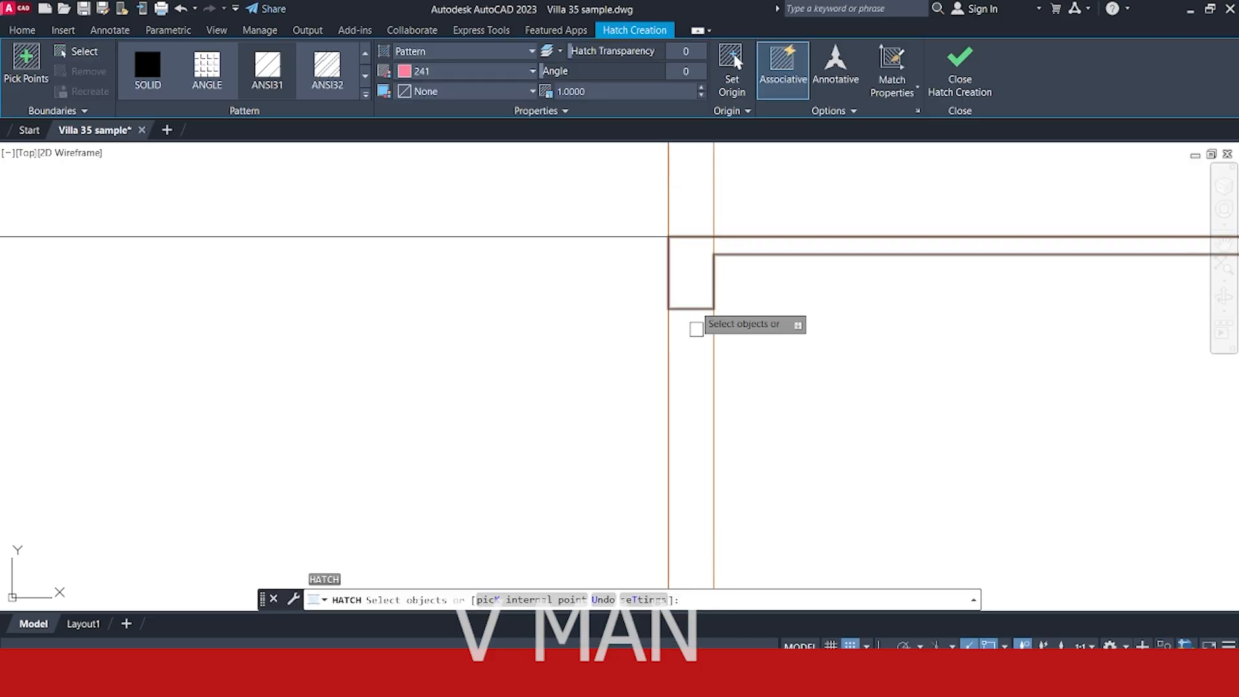
pyautogui.click(696, 309)
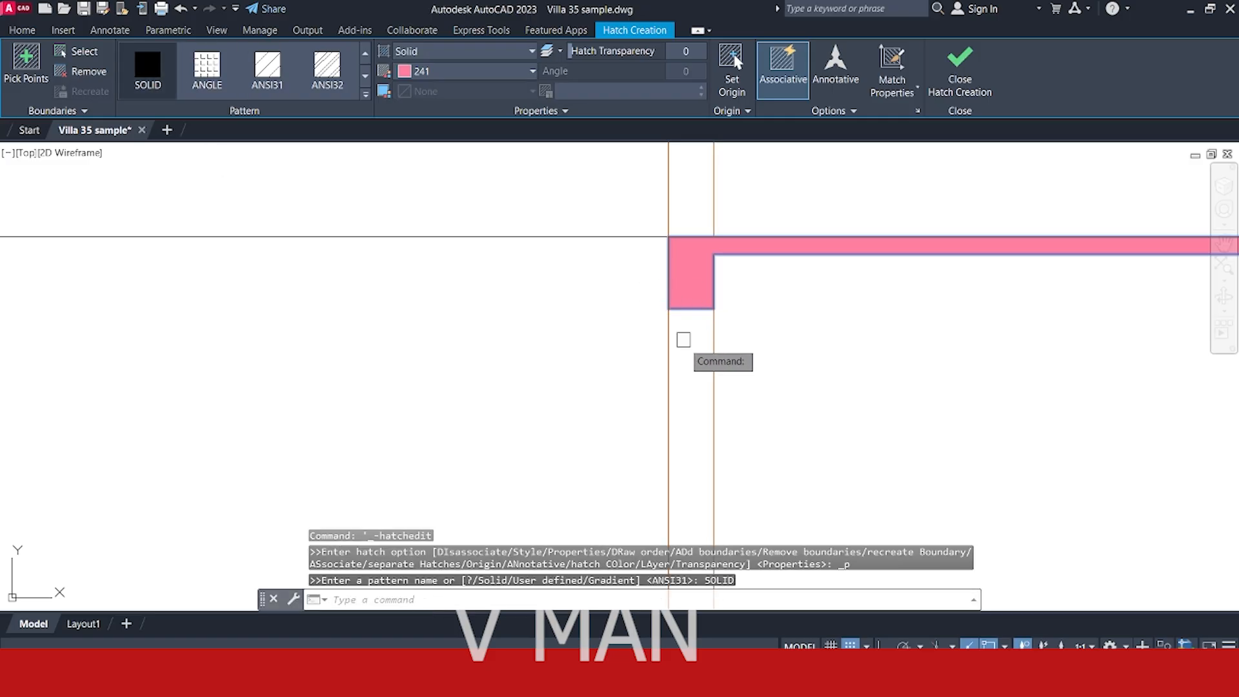
pyautogui.press('Escape')
pyautogui.scroll(2, 693, 278)
pyautogui.click(694, 278)
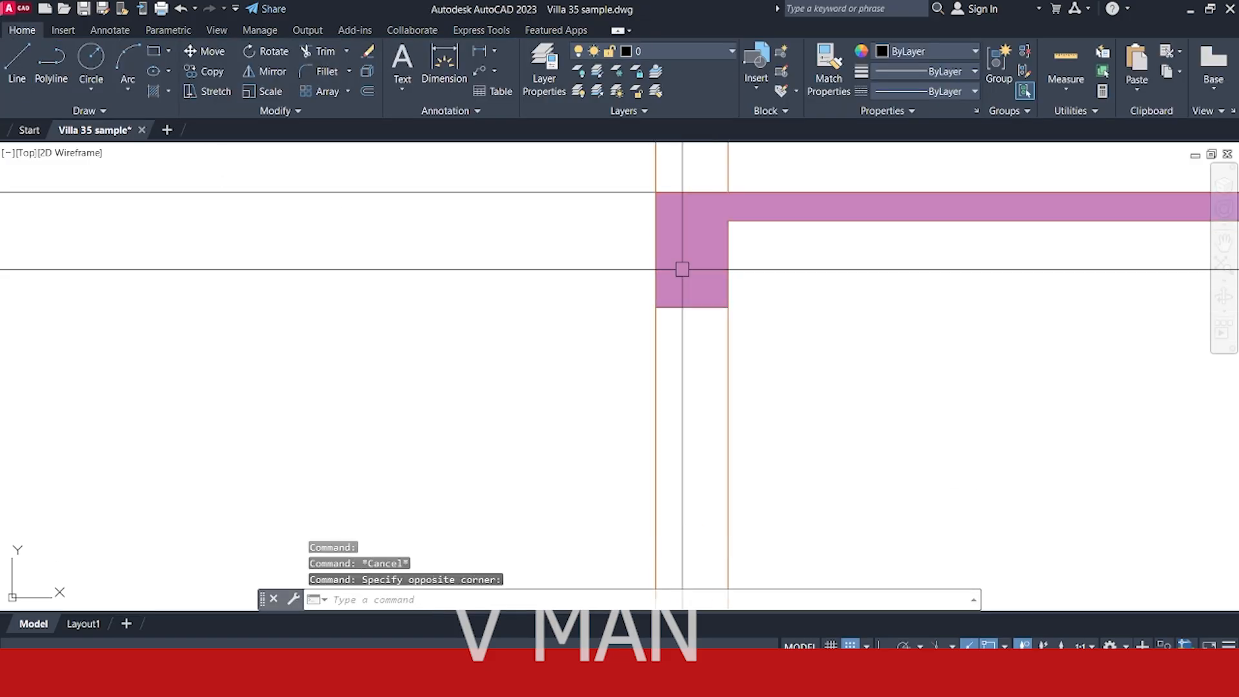
pyautogui.press('Escape')
# - Draw a short, nearly horizontal helper line left of the left beam and assign it to the D-Wall Hatch layer
pyautogui.write('l')
pyautogui.press('space')
pyautogui.click(519, 299)
pyautogui.click(605, 298)
pyautogui.press('space')
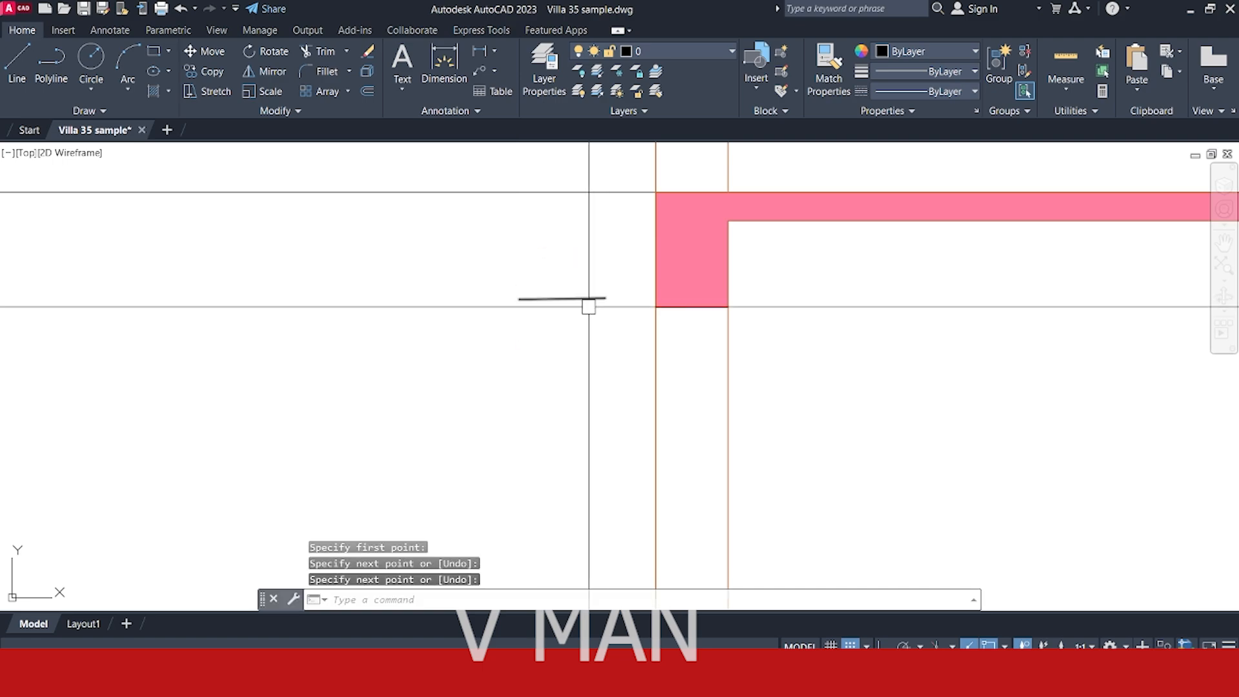
pyautogui.click(578, 249)
pyautogui.click(559, 322)
pyautogui.click(665, 51)
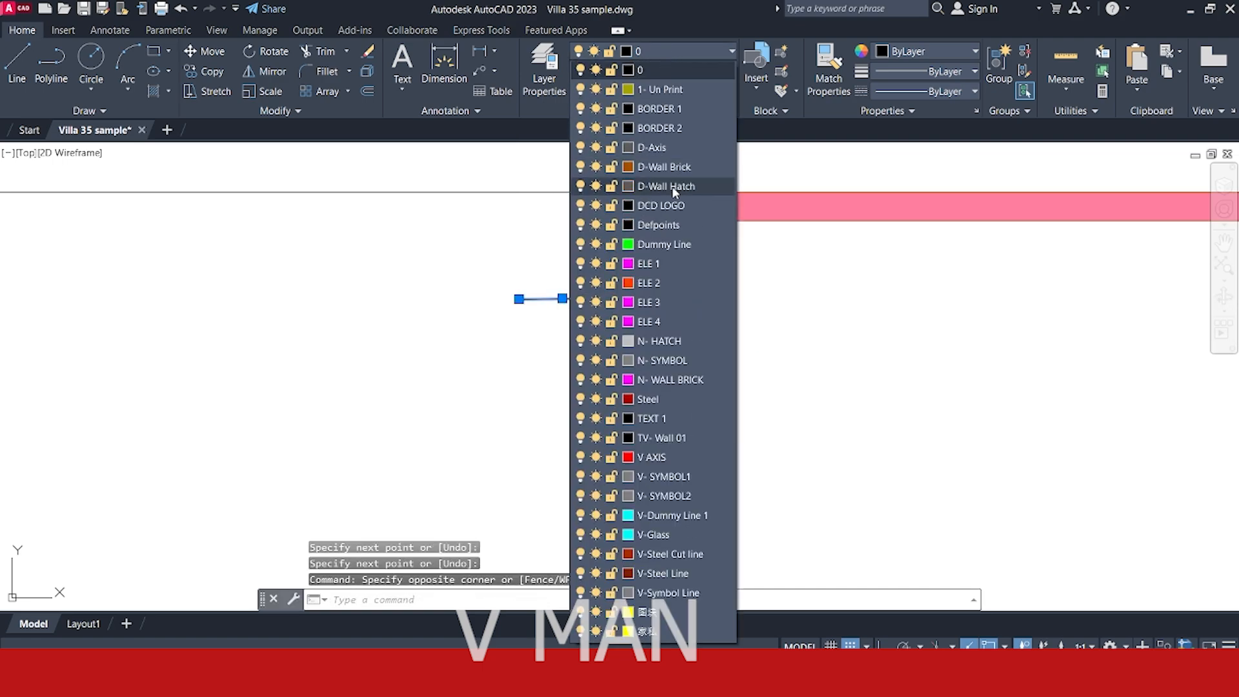
pyautogui.press('Escape')
# - Match the slab and beam hatch to the properties of the short helper line
pyautogui.write('ma')
pyautogui.press('space')
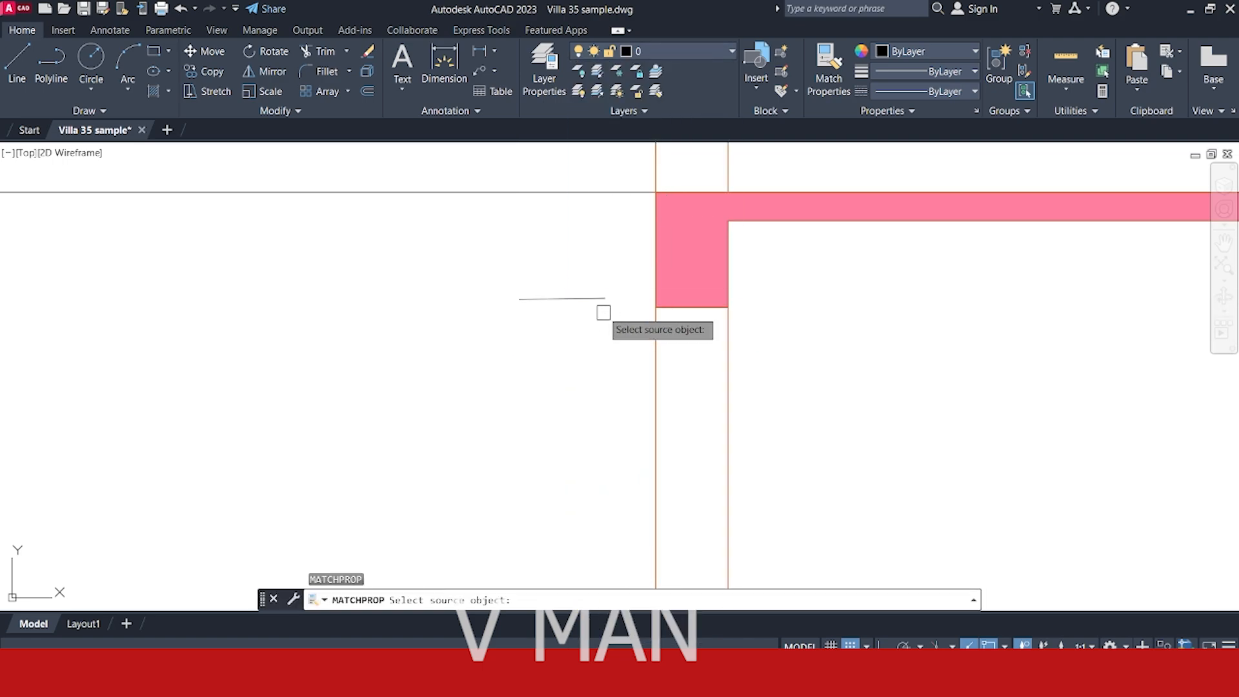
pyautogui.click(587, 296)
pyautogui.click(683, 259)
pyautogui.press('Return')
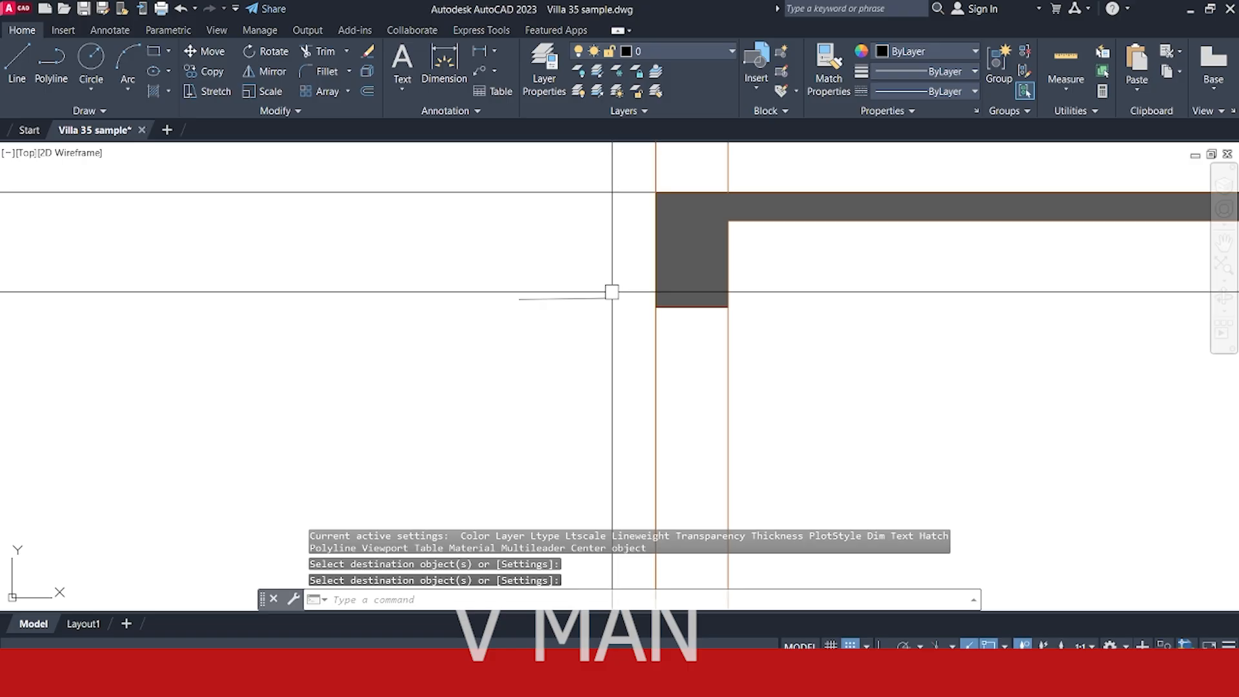
# - Delete the short helper line beside the leftmost beam
pyautogui.press('Escape')
pyautogui.moveTo(612, 334); pyautogui.dragTo(611, 301, button='middle')
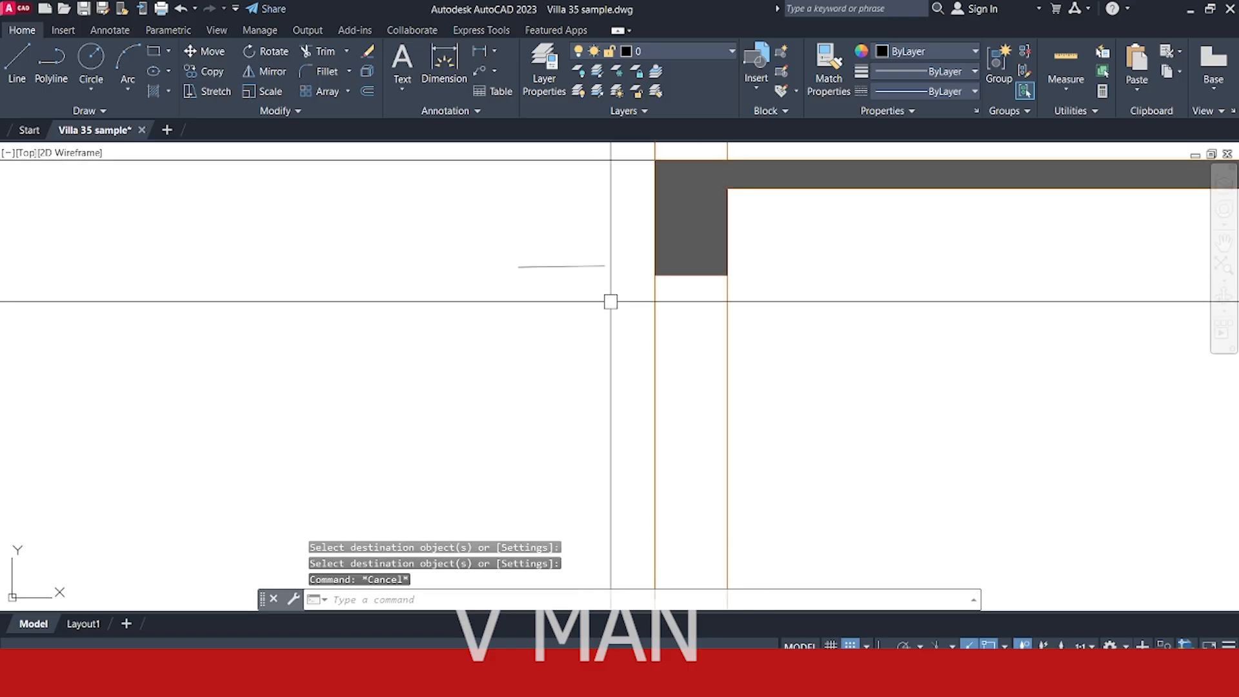
pyautogui.moveTo(607, 284); pyautogui.dragTo(517, 224)
pyautogui.press('Delete')
# - Copy the hatched slab and beams from their top-right corner straight up onto the next level line
pyautogui.scroll(-5, 542, 252)
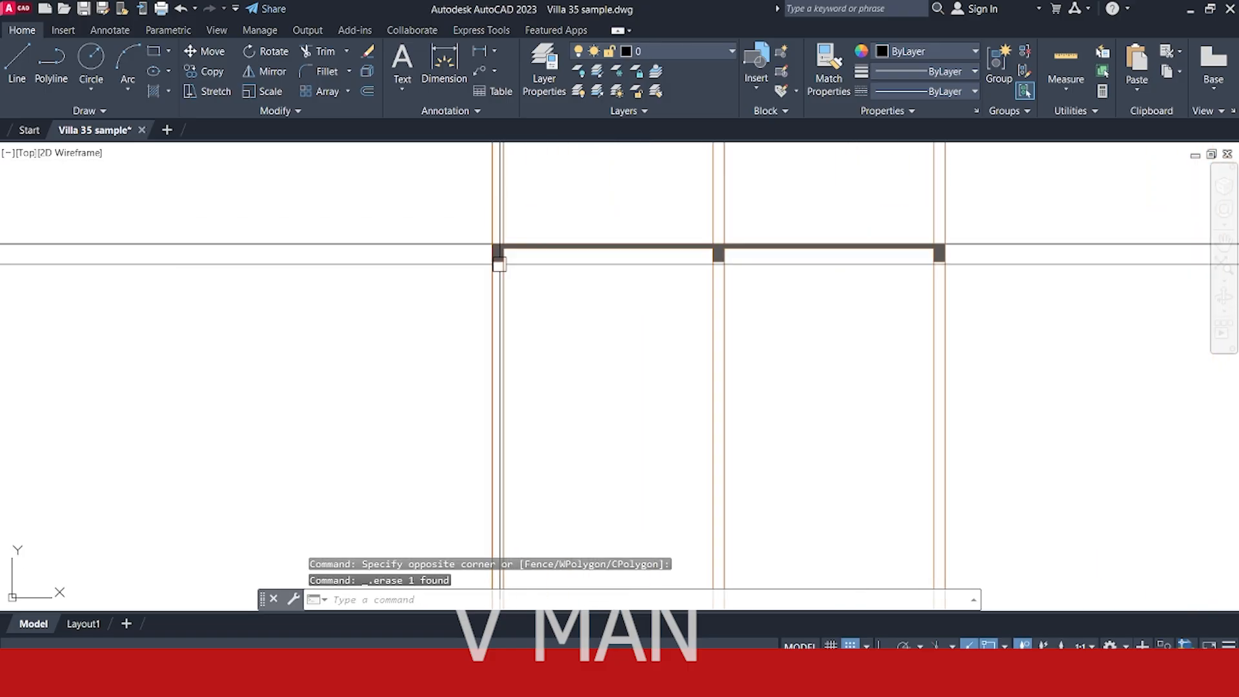
pyautogui.moveTo(499, 265); pyautogui.dragTo(476, 387, button='middle')
pyautogui.press('Escape')
pyautogui.click(382, 321)
pyautogui.click(991, 430)
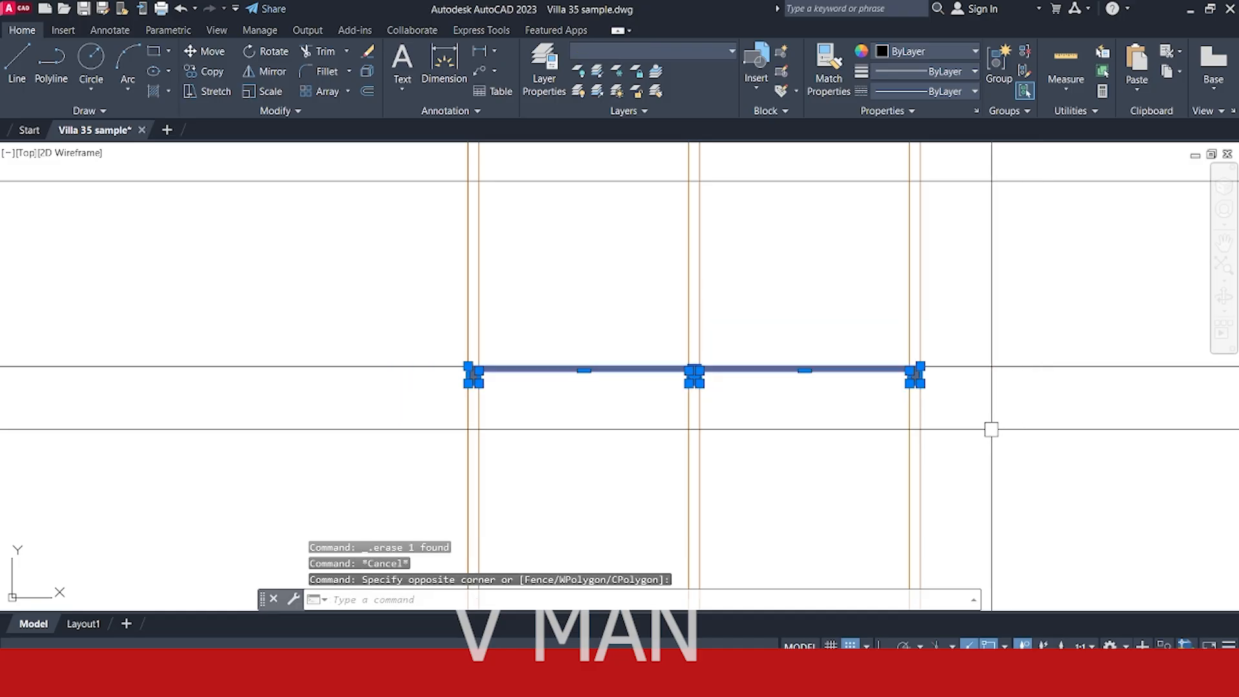
pyautogui.write('co')
pyautogui.press('Return')
pyautogui.scroll(4, 919, 351)
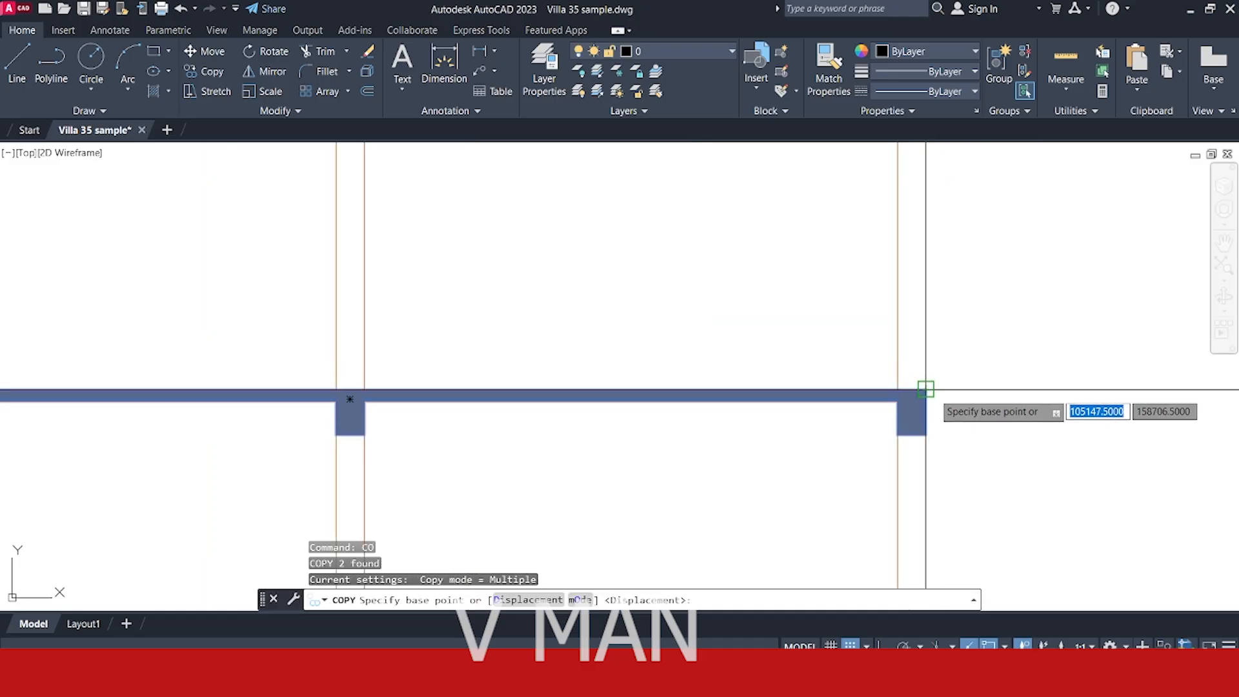
pyautogui.click(926, 389)
pyautogui.scroll(-8, 929, 327)
pyautogui.moveTo(927, 264); pyautogui.dragTo(922, 295, button='middle')
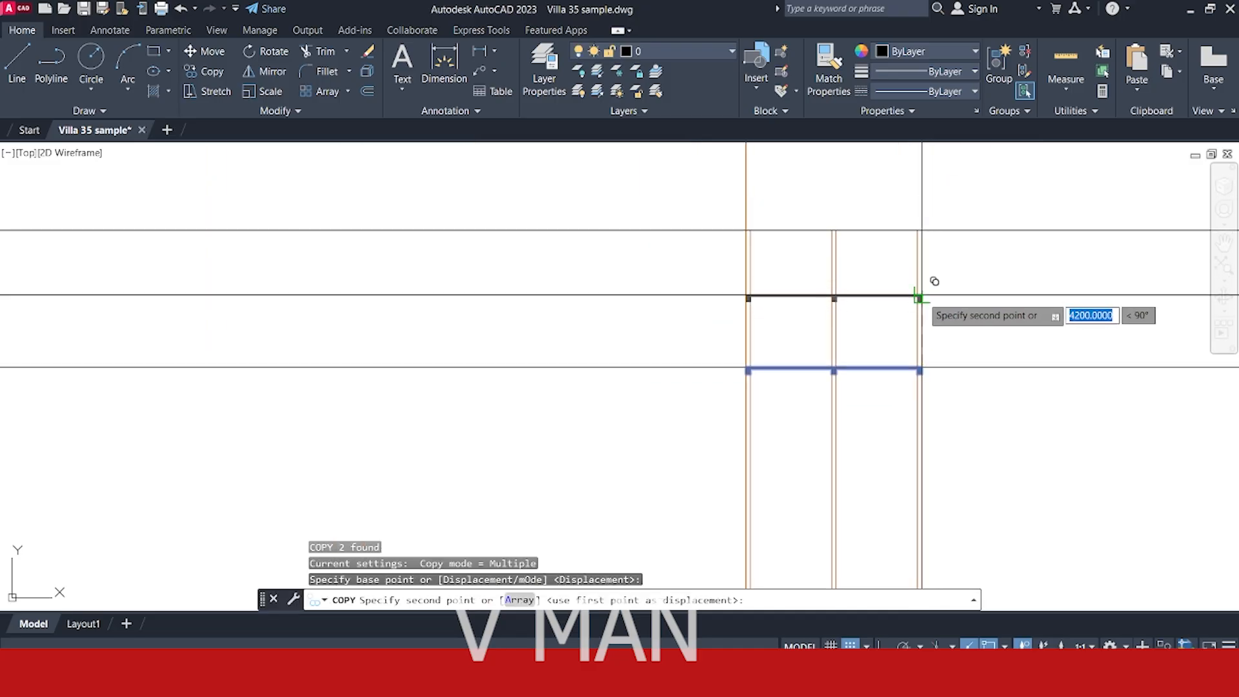
pyautogui.click(922, 295)
pyautogui.press('Return')
# - Examine the storey between the copied slab and the top level line, and the bedroom walls in the ground floor plan
pyautogui.scroll(5, 791, 237)
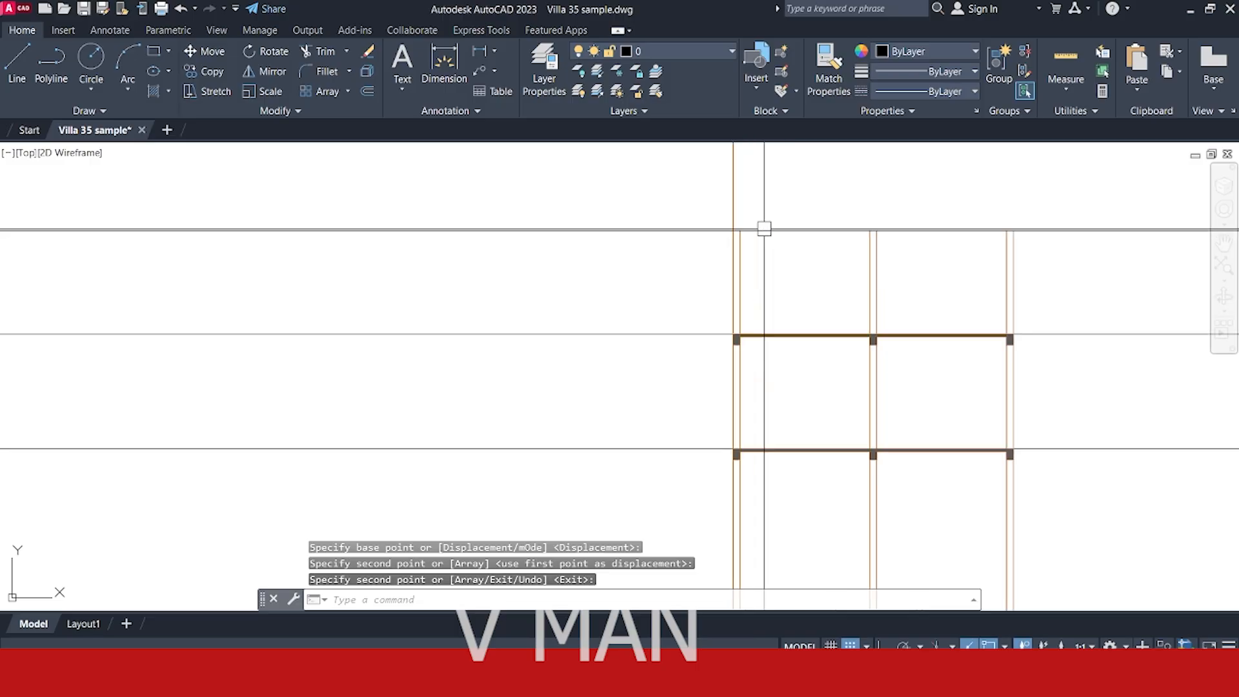
pyautogui.click(826, 276)
pyautogui.click(743, 205)
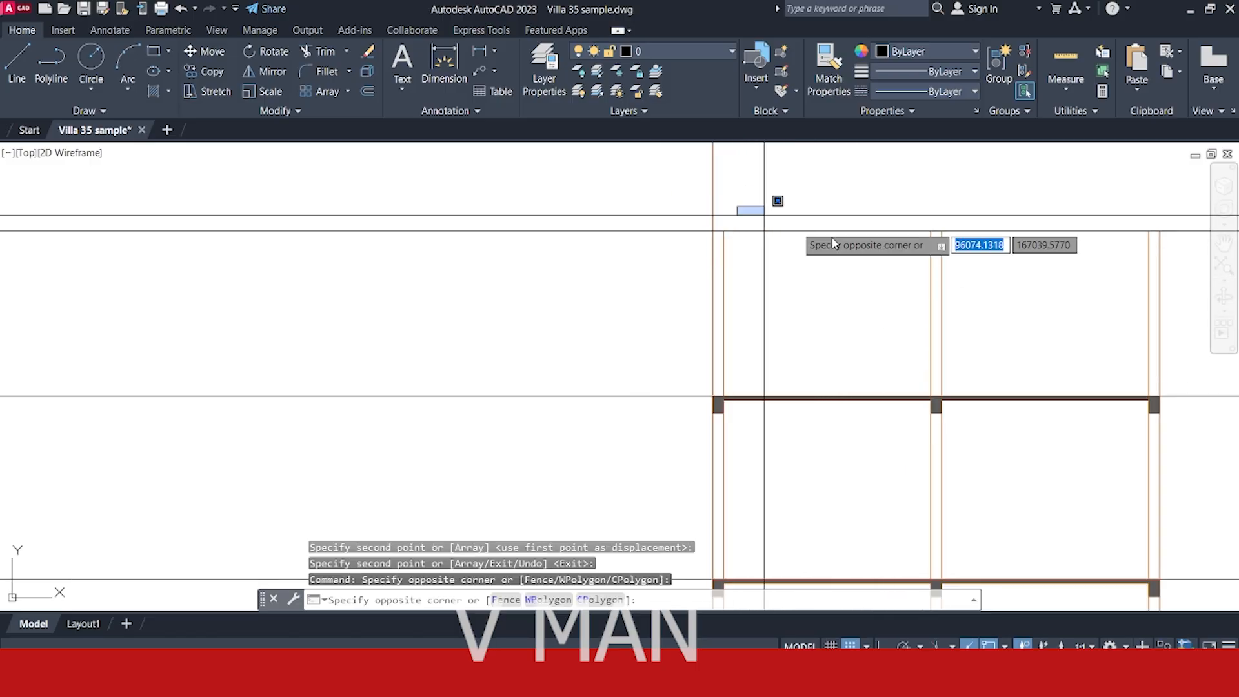
pyautogui.click(927, 280)
pyautogui.click(956, 196)
pyautogui.click(1105, 295)
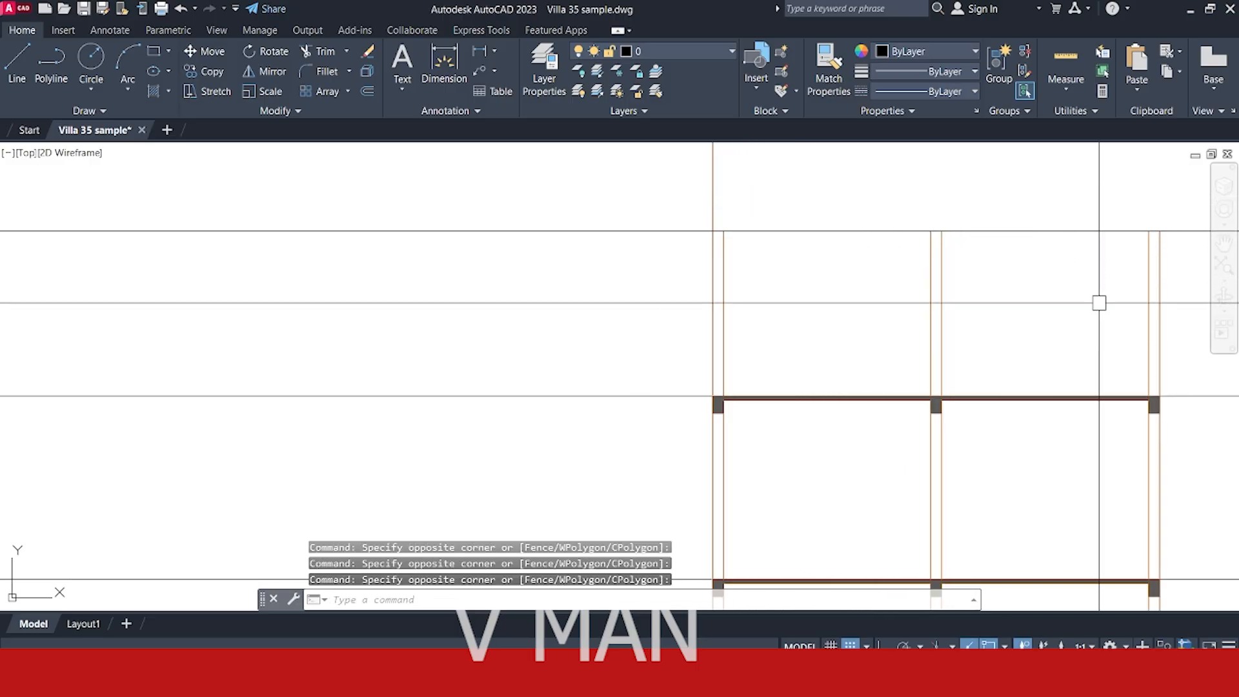
pyautogui.scroll(-8, 968, 327)
pyautogui.scroll(-4, 812, 394)
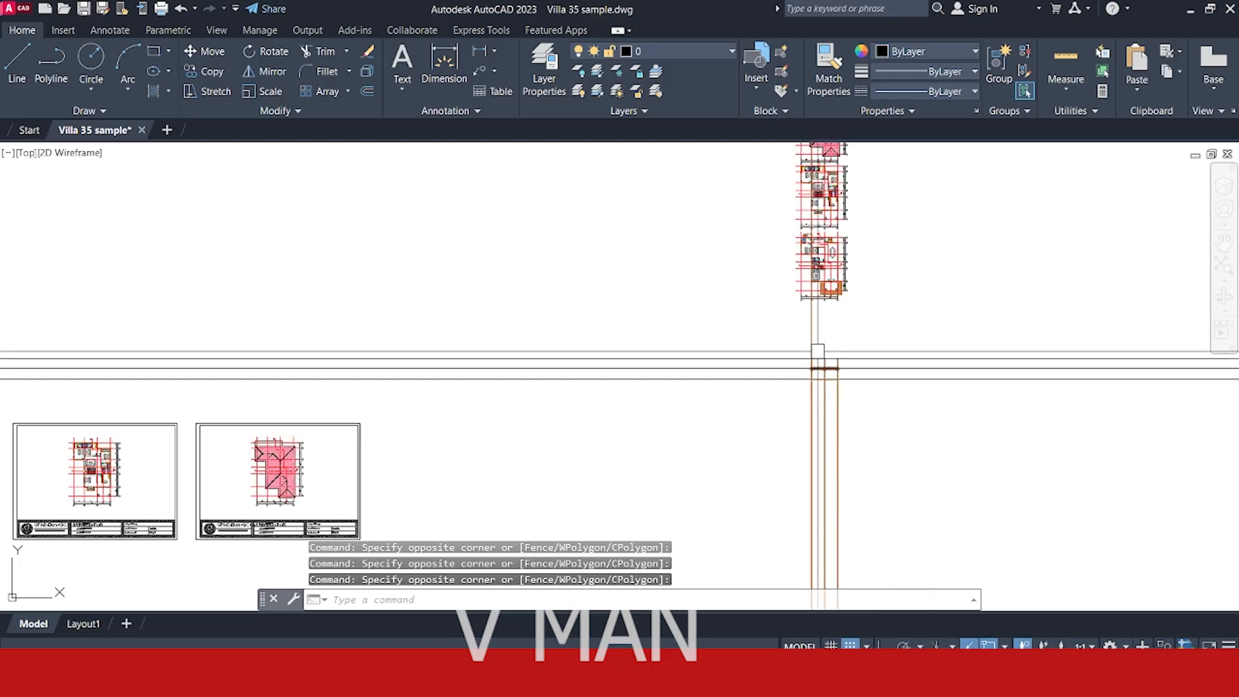
pyautogui.scroll(9, 774, 392)
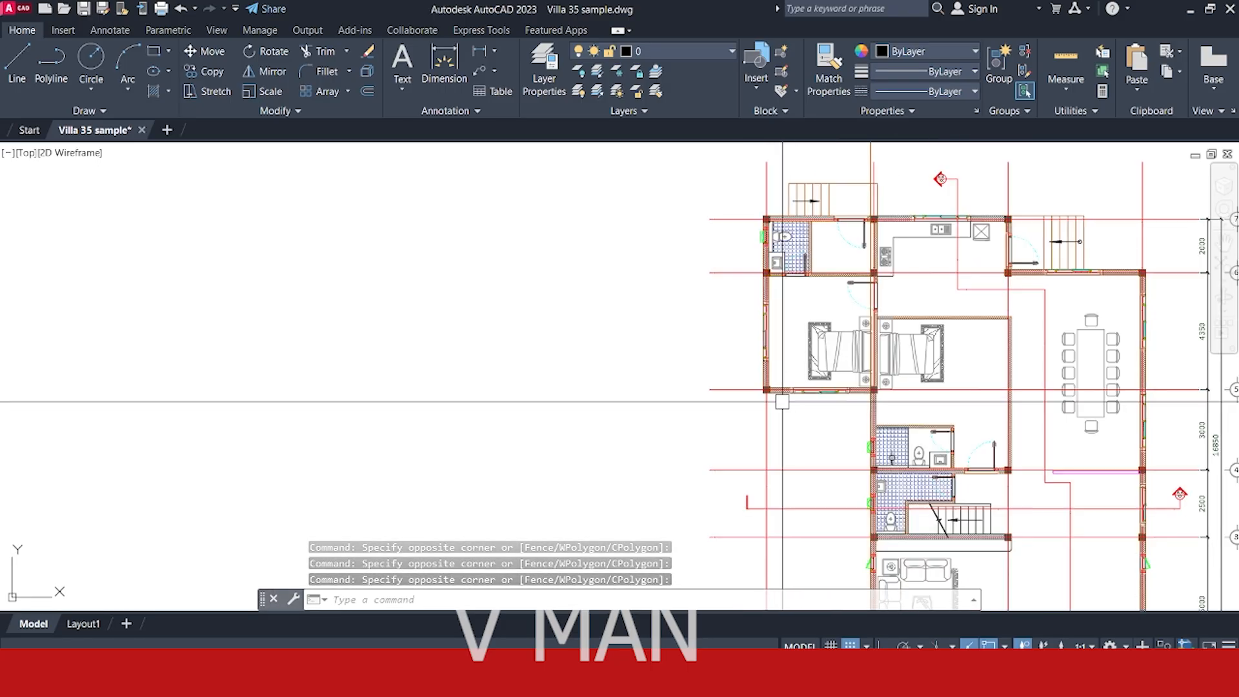
pyautogui.click(737, 368)
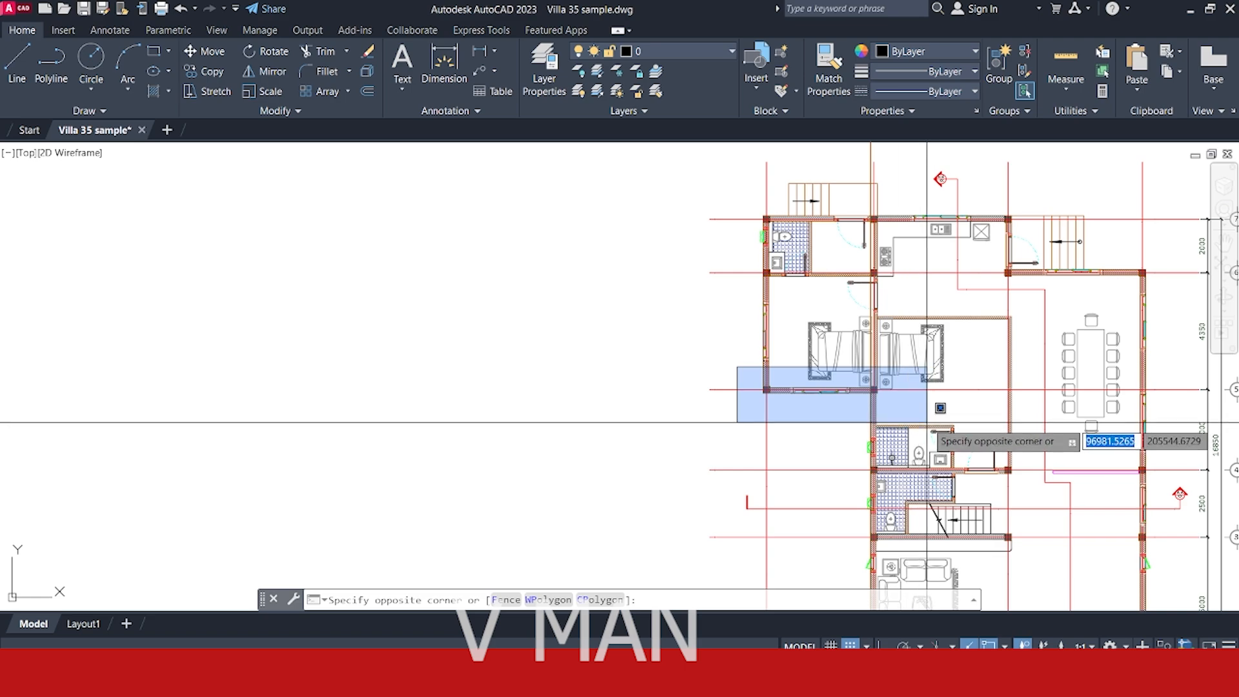
pyautogui.press('Escape')
pyautogui.scroll(-5, 927, 423)
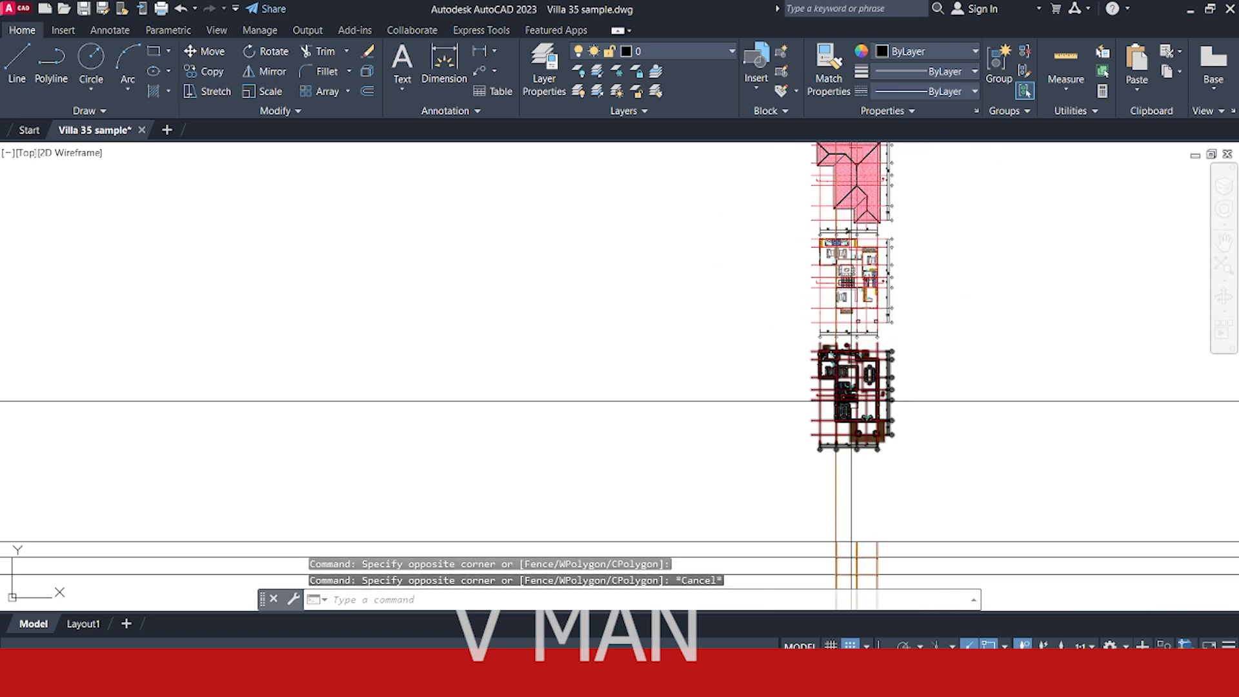
pyautogui.scroll(5, 827, 370)
pyautogui.scroll(6, 768, 310)
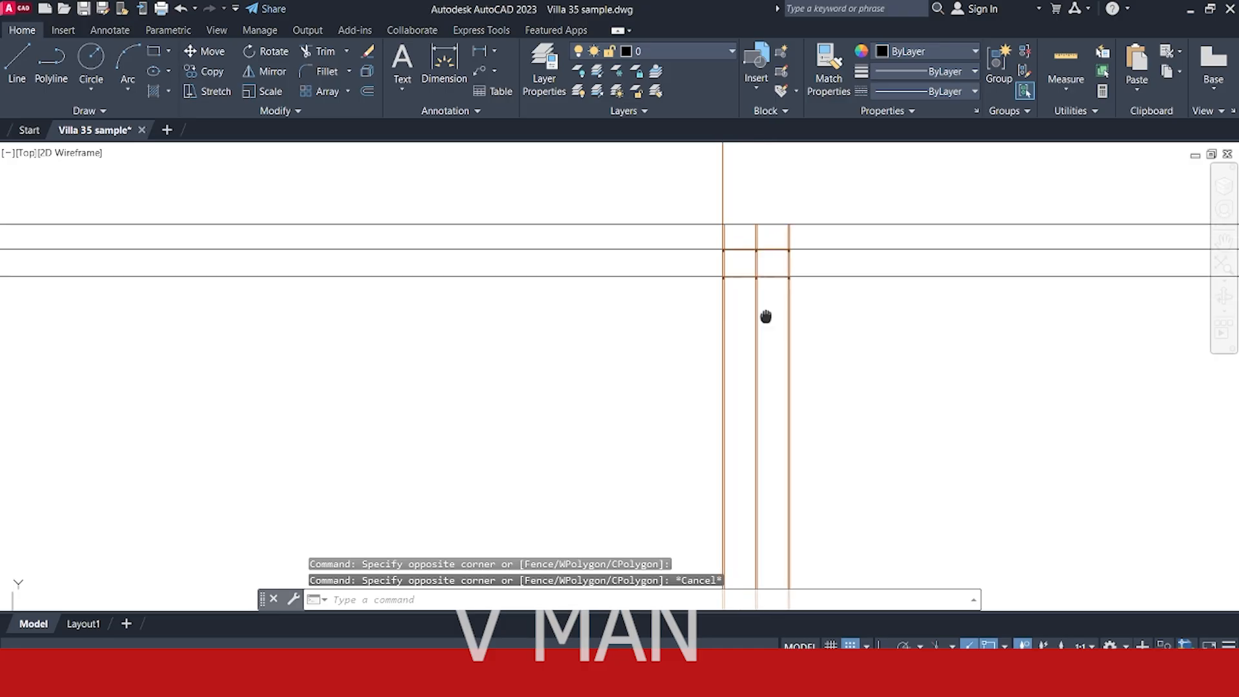
pyautogui.press('Escape')
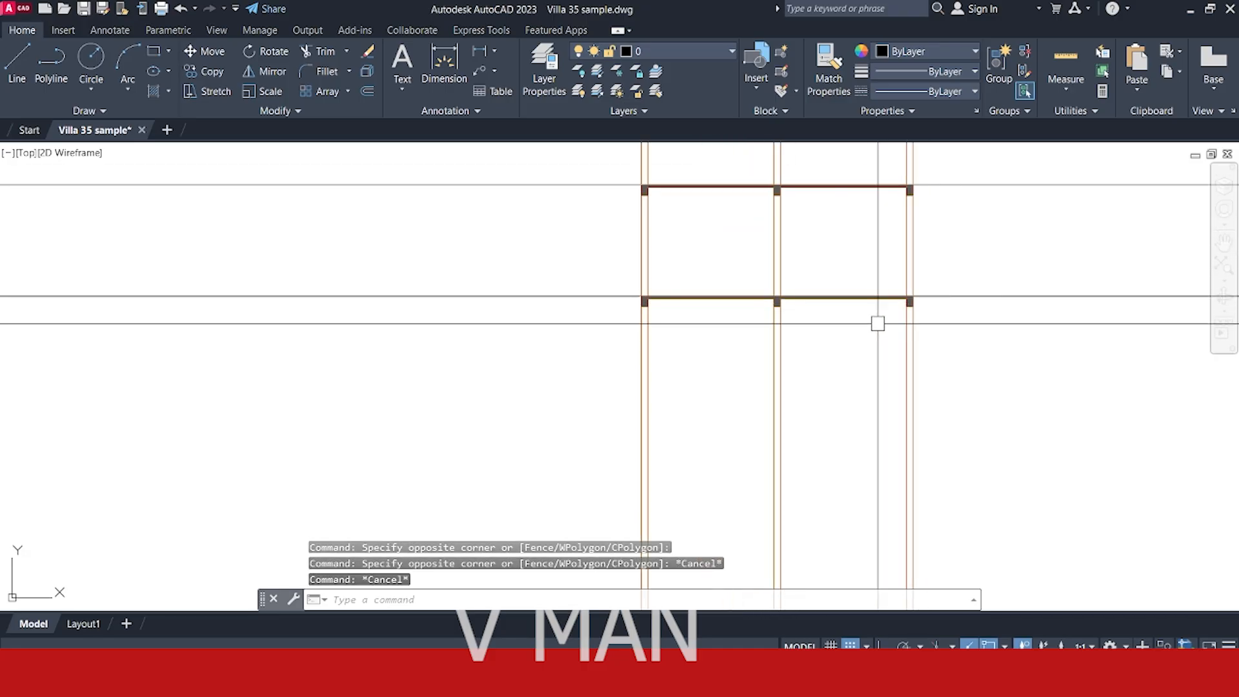
# - Draw a horizontal construction line through the underside of the lower slab's beams
pyautogui.write('xl')
pyautogui.press('Return')
pyautogui.write('h')
pyautogui.press('Return')
pyautogui.scroll(4, 873, 329)
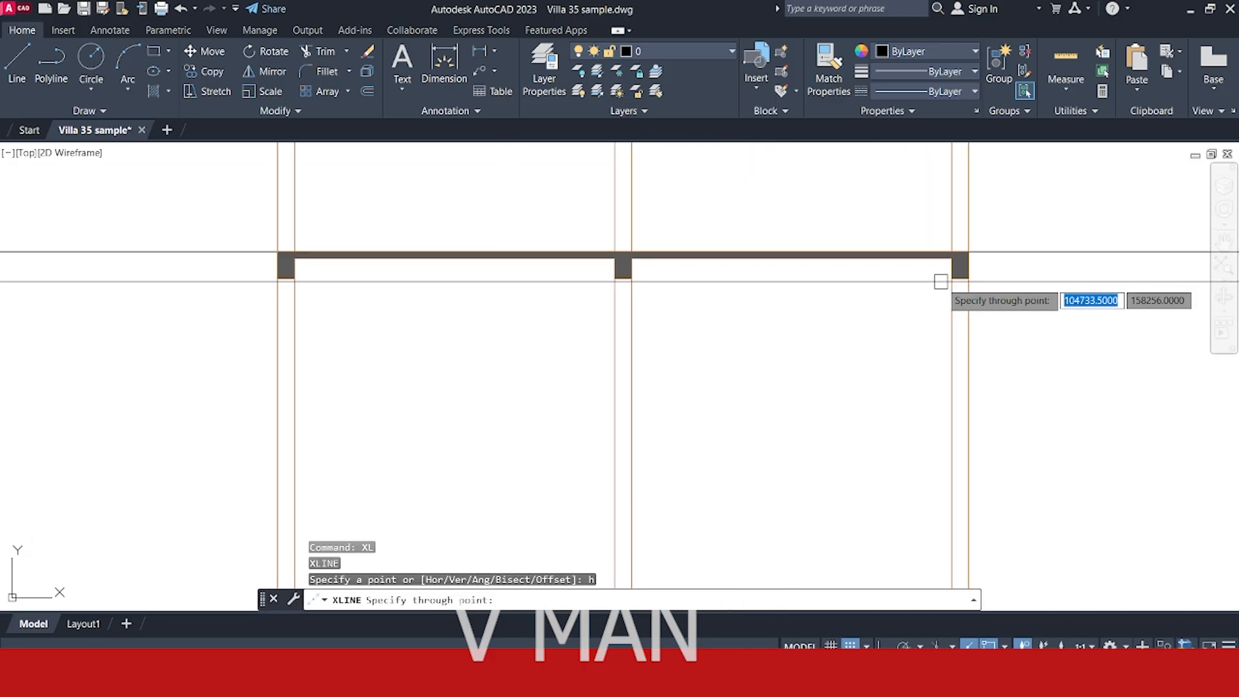
pyautogui.click(952, 279)
pyautogui.press('Return')
# - Trim the projected column lines below the construction line at the underside of the lower beams
pyautogui.click(1012, 278)
pyautogui.moveTo(996, 342); pyautogui.dragTo(1033, 297, button='middle')
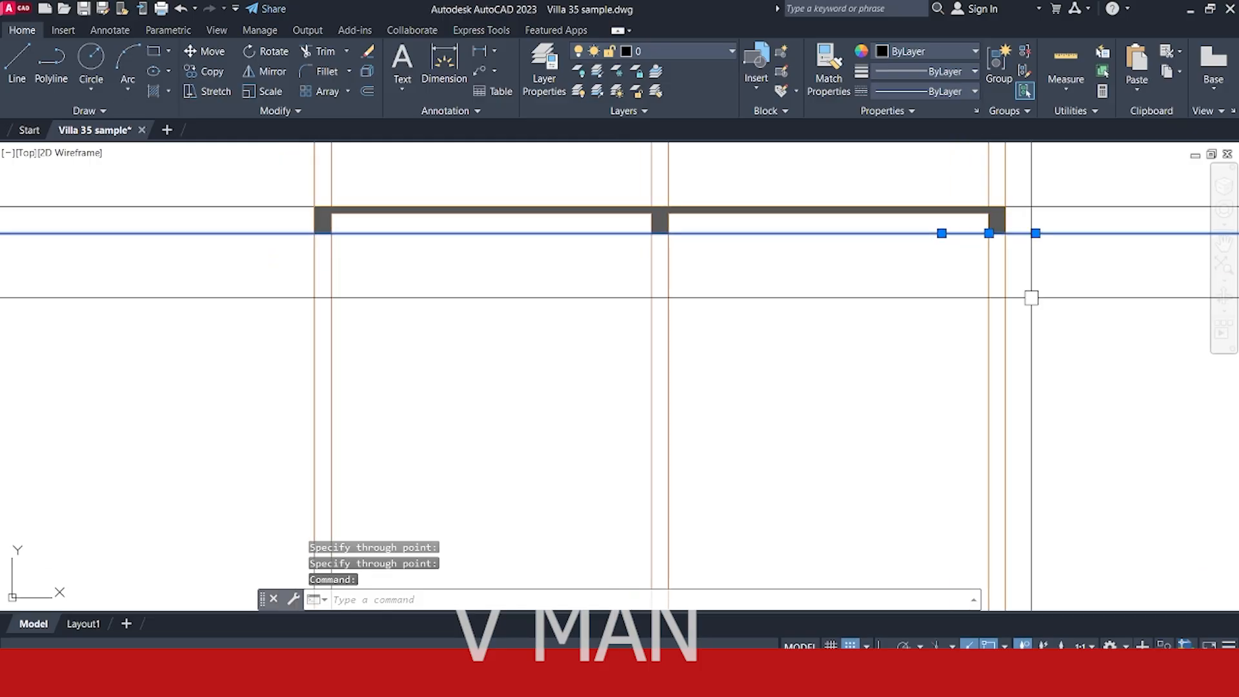
pyautogui.write('tr')
pyautogui.press('Return')
pyautogui.click(1036, 322)
pyautogui.click(935, 330)
pyautogui.click(741, 348)
pyautogui.click(622, 373)
pyautogui.moveTo(586, 386); pyautogui.dragTo(865, 388, button='middle')
pyautogui.click(614, 389)
pyautogui.moveTo(705, 328); pyautogui.dragTo(690, 407, button='middle')
pyautogui.press('Escape')
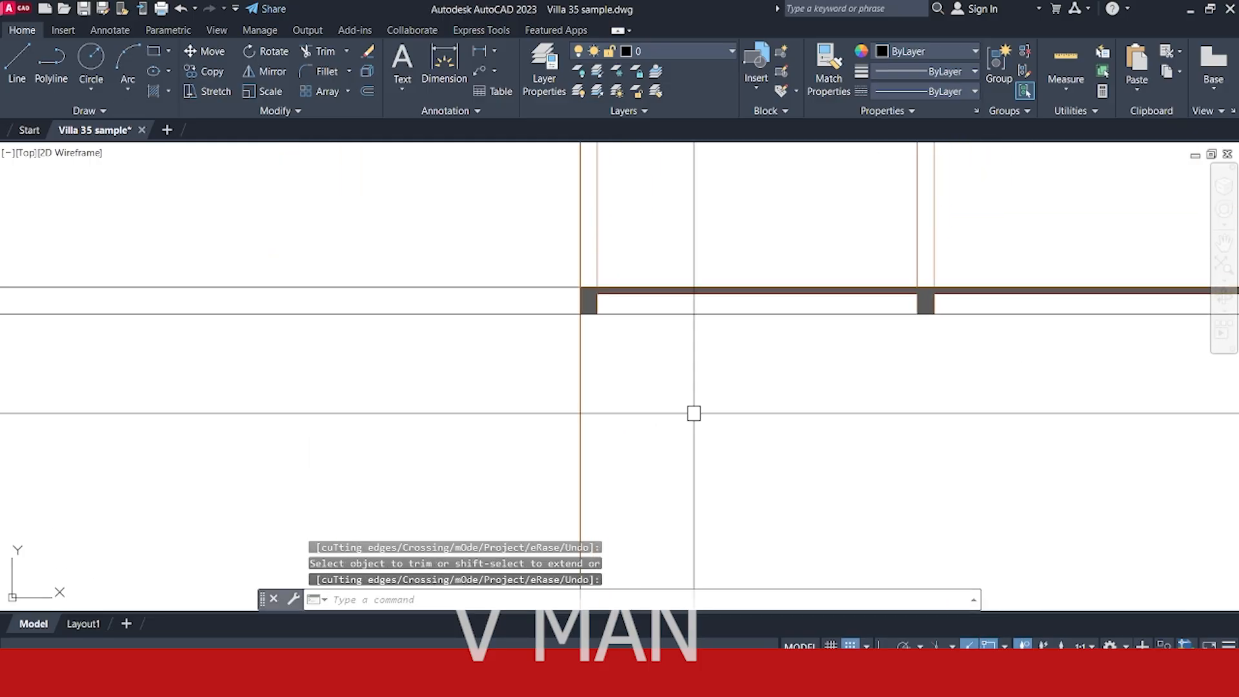
# - Delete the horizontal construction line along the underside of the lower beams
pyautogui.press('Escape')
pyautogui.press('Escape')
pyautogui.click(741, 316)
pyautogui.moveTo(744, 369)
pyautogui.mouseDown(button='middle')
pyautogui.moveTo(786, 362)
pyautogui.moveTo(803, 326)
pyautogui.moveTo(759, 385)
pyautogui.mouseUp(button='middle')
pyautogui.press('Delete')
# - Examine where section line A-A crosses the left and right eaves on the roof plan
pyautogui.scroll(-3, 786, 362)
pyautogui.scroll(-3, 759, 384)
pyautogui.moveTo(797, 171)
pyautogui.mouseDown(button='middle')
pyautogui.moveTo(775, 335)
pyautogui.moveTo(776, 492)
pyautogui.mouseUp(button='middle')
pyautogui.scroll(1, 776, 492)
pyautogui.scroll(2, 742, 318)
pyautogui.moveTo(711, 276)
pyautogui.mouseDown(button='middle')
pyautogui.moveTo(741, 318)
pyautogui.moveTo(739, 362)
pyautogui.mouseUp(button='middle')
pyautogui.scroll(3, 686, 287)
pyautogui.click(644, 263)
pyautogui.press('Escape')
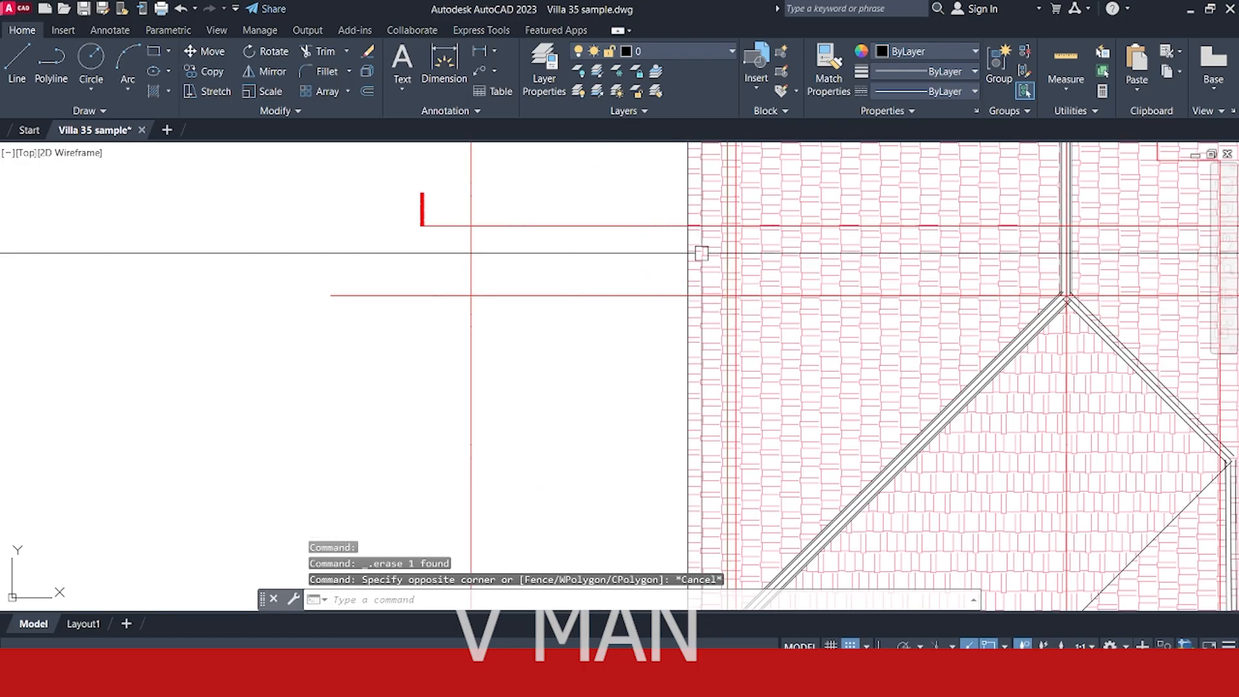
pyautogui.click(646, 181)
pyautogui.click(664, 255)
pyautogui.scroll(-3, 664, 255)
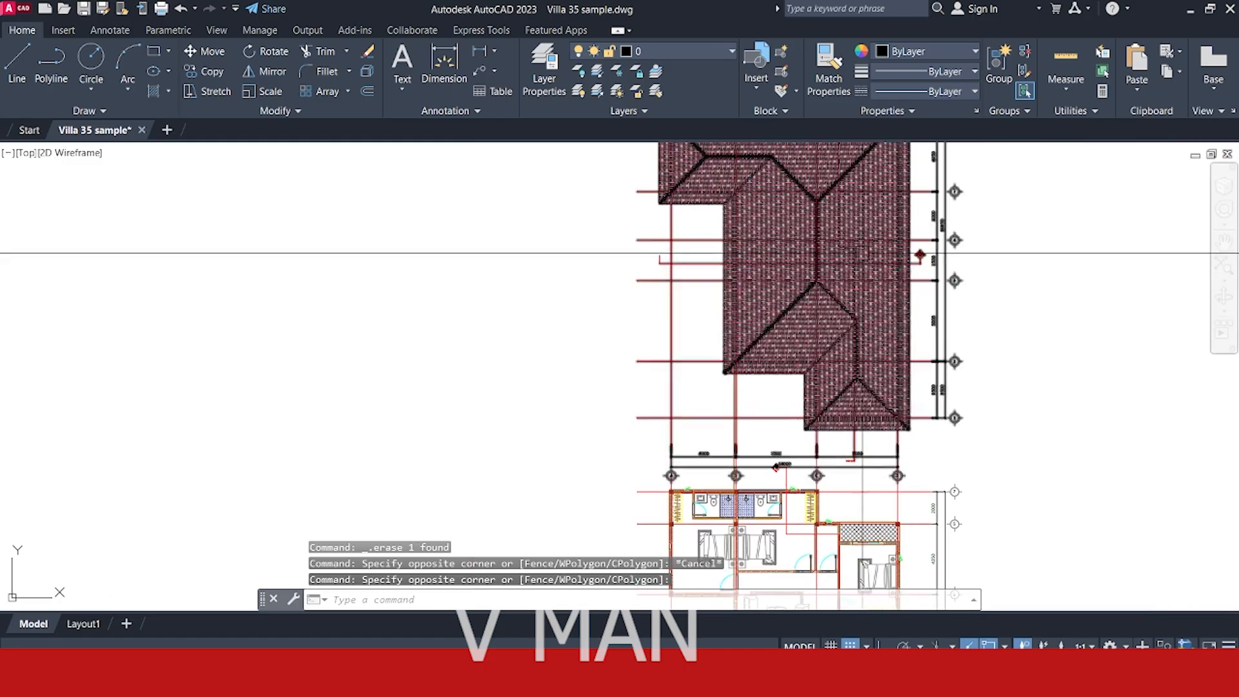
pyautogui.scroll(5, 959, 272)
pyautogui.scroll(2, 926, 250)
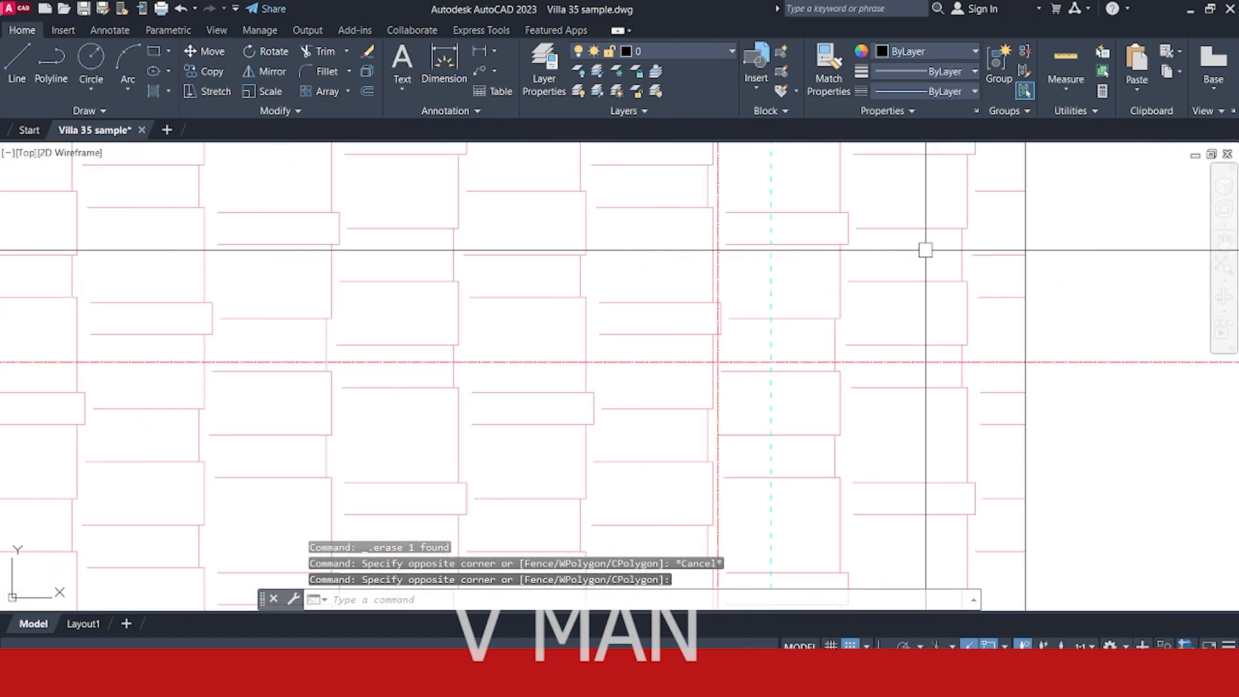
pyautogui.click(926, 250)
pyautogui.click(1108, 489)
pyautogui.scroll(-6, 1047, 387)
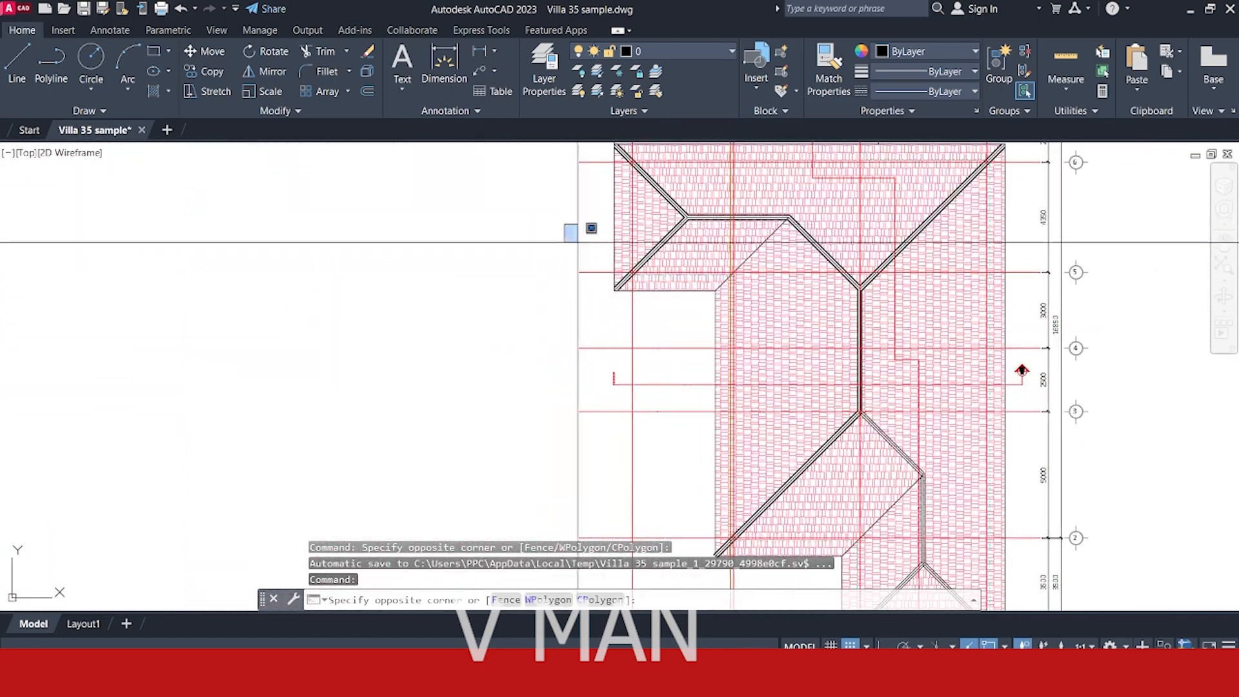
pyautogui.press('Escape')
pyautogui.scroll(4, 706, 344)
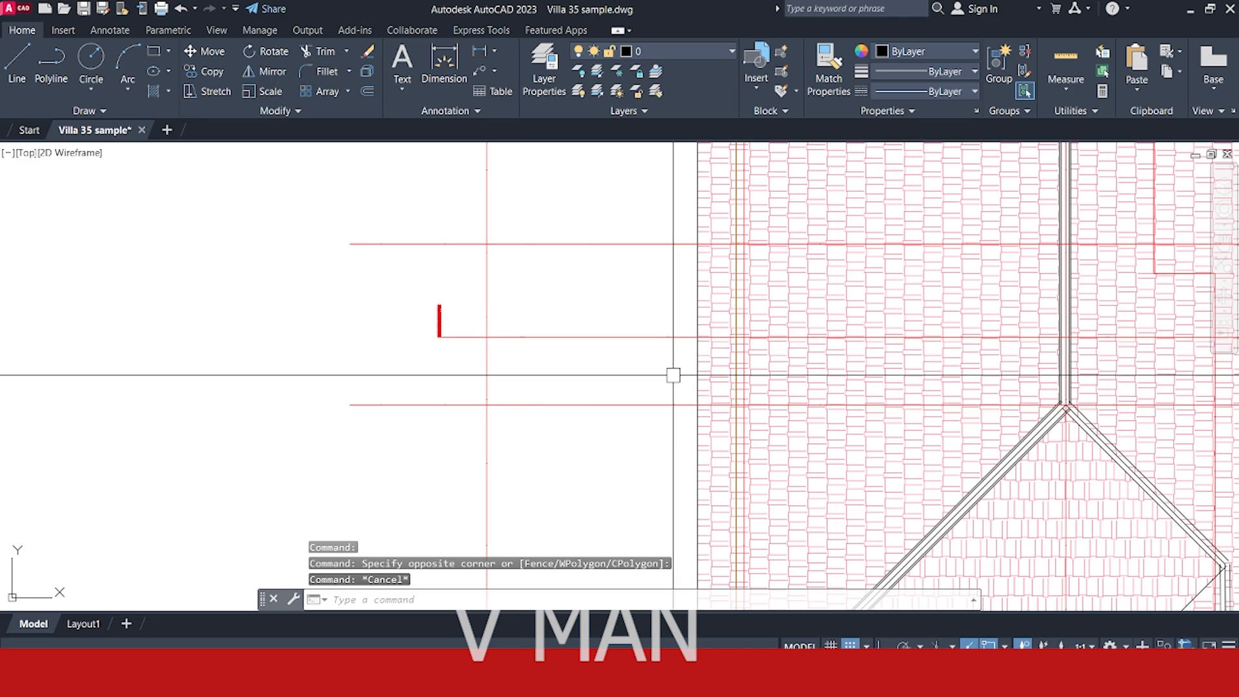
# - Draw vertical construction lines through the left and right roof edges where section line A-A crosses them
pyautogui.write('xl')
pyautogui.press('Return')
pyautogui.write('v')
pyautogui.press('Return')
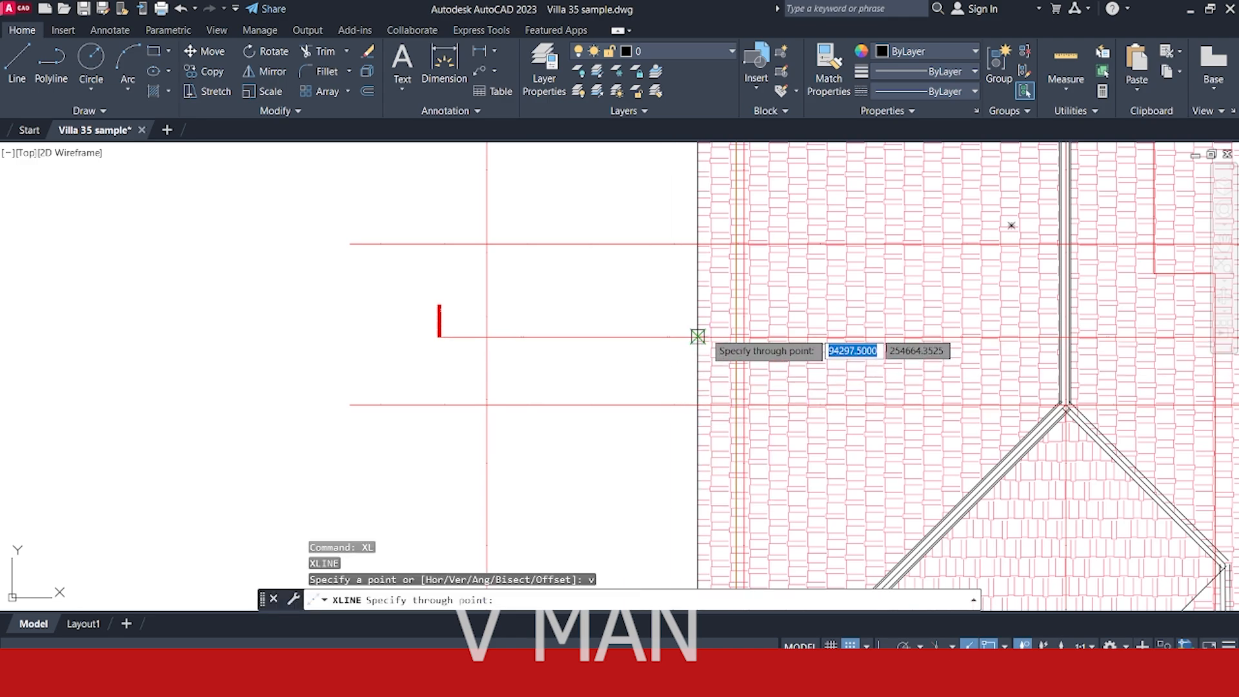
pyautogui.click(697, 336)
pyautogui.scroll(-6, 647, 316)
pyautogui.scroll(6, 826, 341)
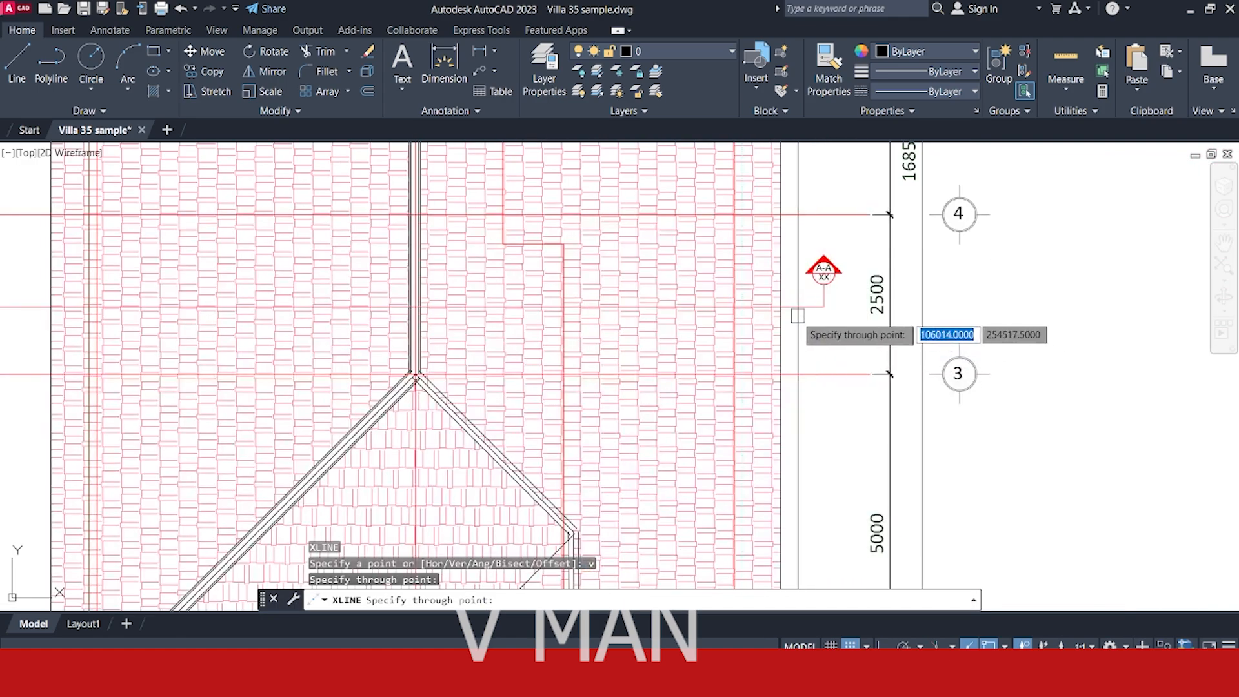
pyautogui.click(780, 308)
pyautogui.scroll(-8, 797, 361)
pyautogui.press('Return')
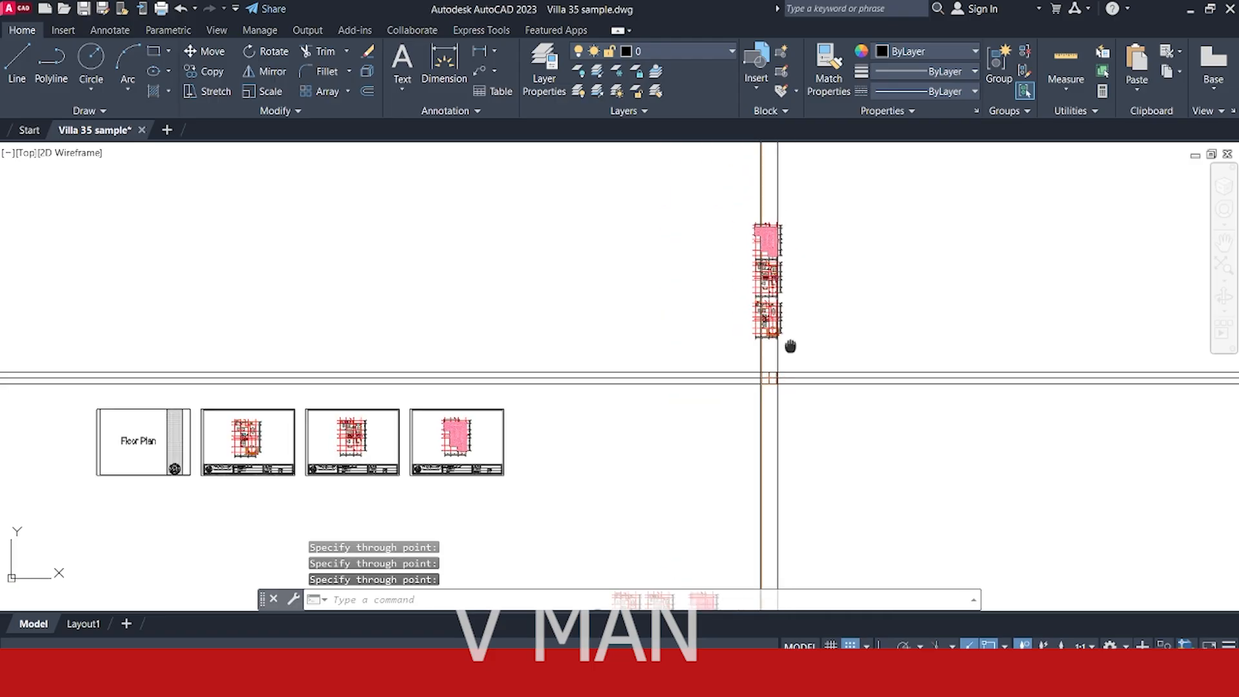
# - Try to offset the top level line 100 downwards
pyautogui.scroll(8, 804, 310)
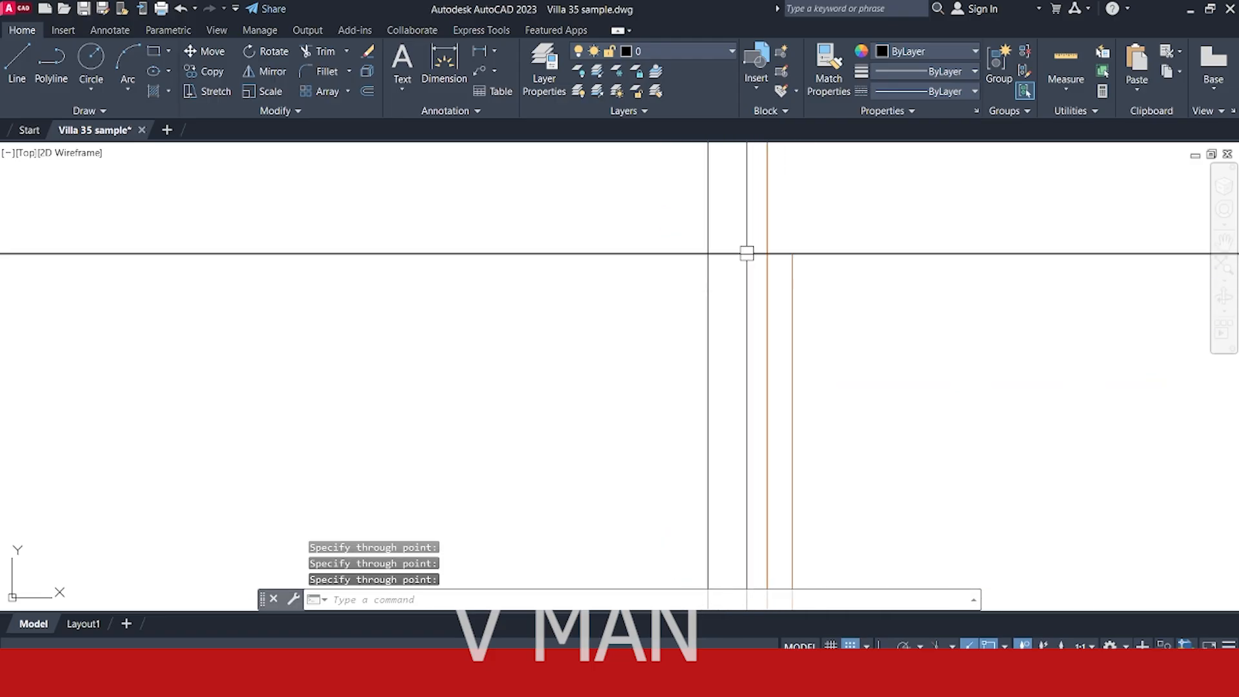
pyautogui.moveTo(743, 257); pyautogui.dragTo(765, 254, button='middle')
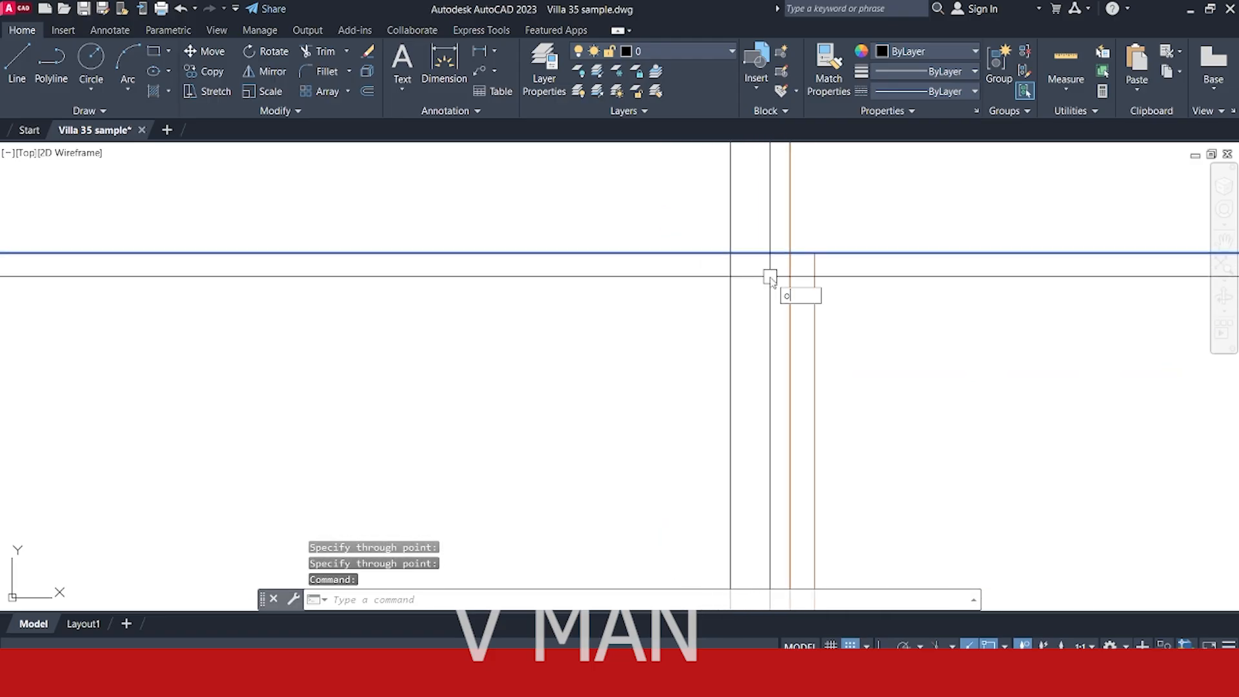
pyautogui.write('o')
pyautogui.press('Return')
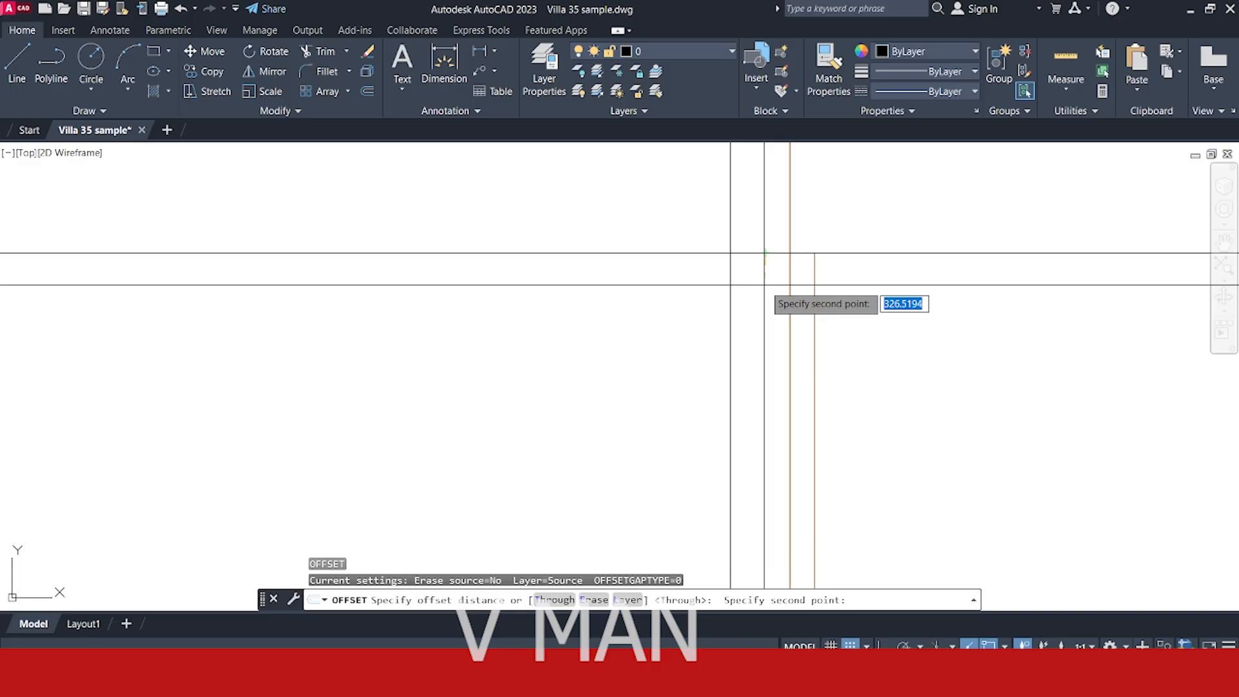
pyautogui.press('Return')
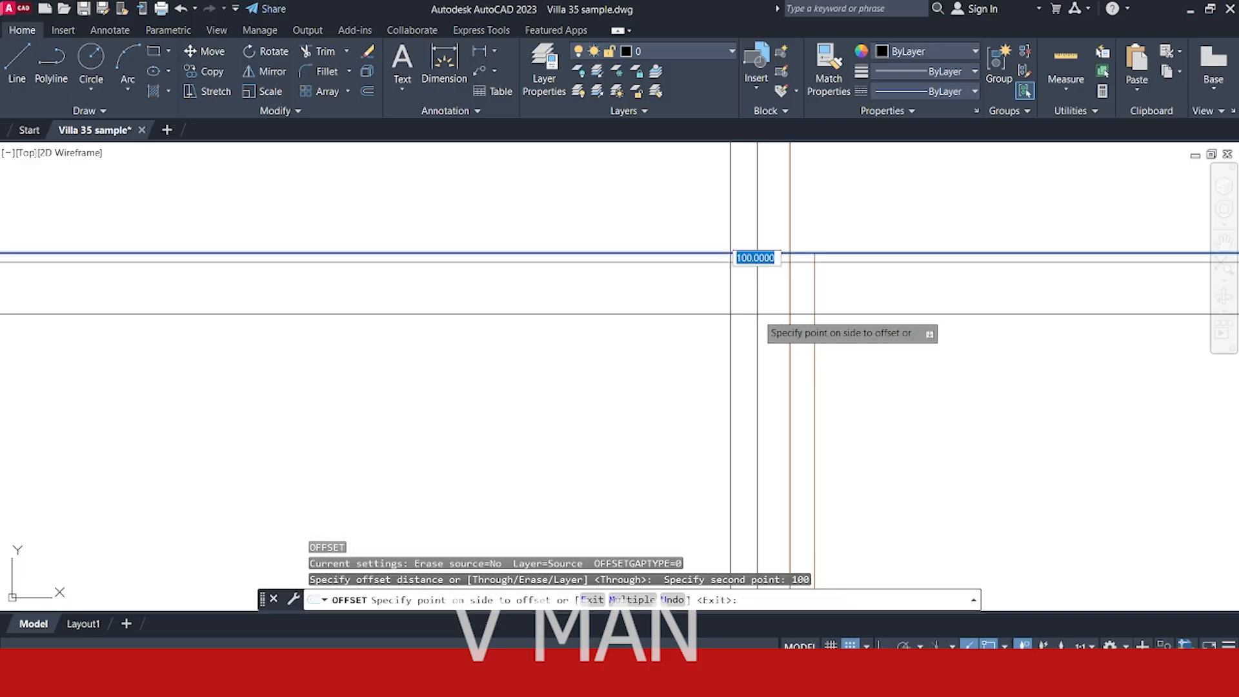
pyautogui.click(758, 313)
# - Copy the top level line 100 downwards and delete the stray extra copy placed farther below
pyautogui.click(768, 250)
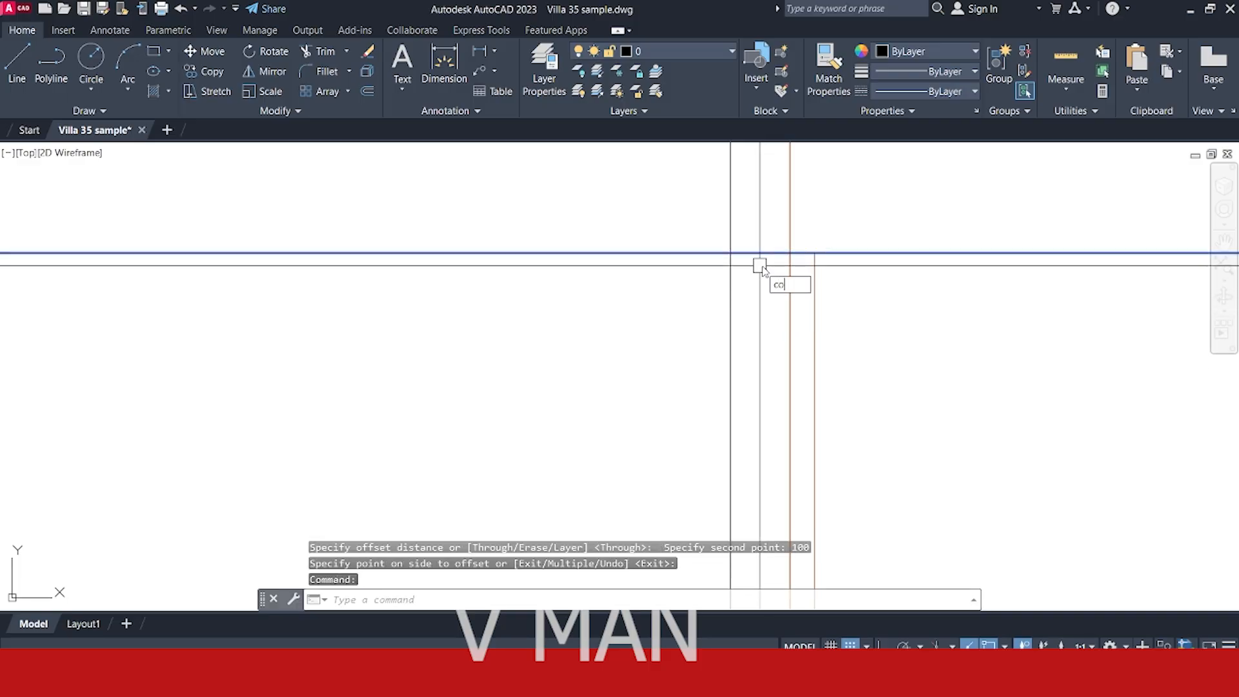
pyautogui.write('co')
pyautogui.press('Return')
pyautogui.click(762, 254)
pyautogui.write('100')
pyautogui.press('Return')
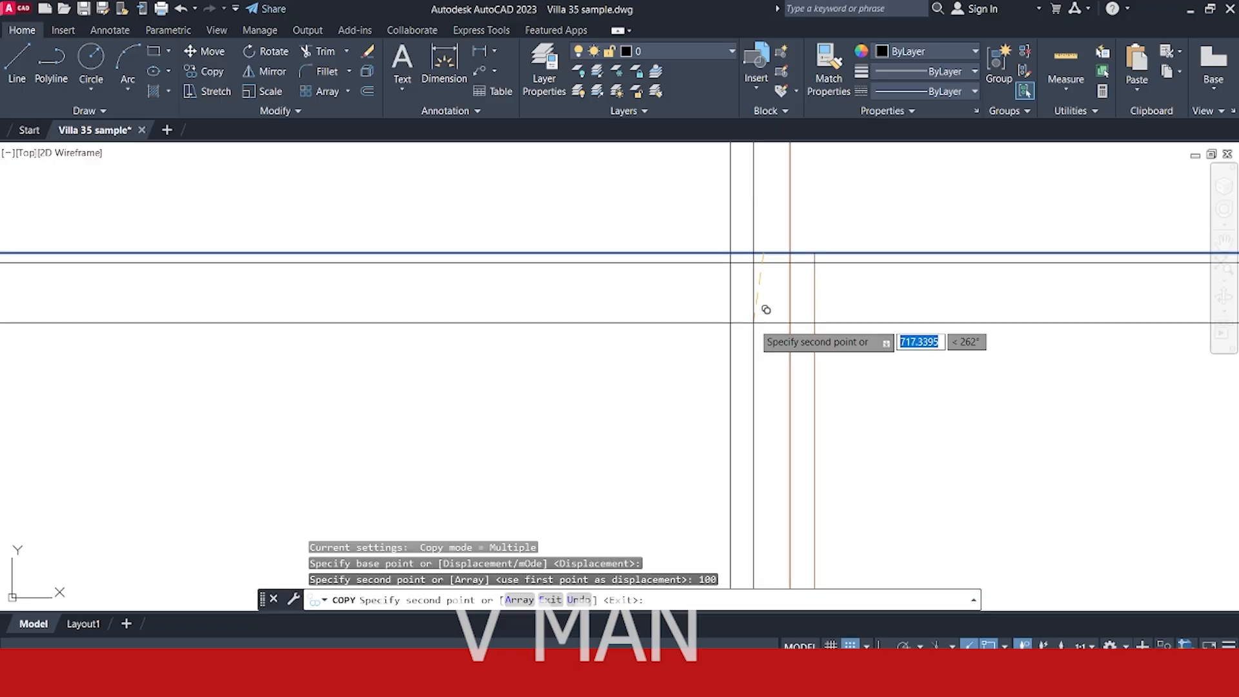
pyautogui.press('Escape')
pyautogui.click(755, 355)
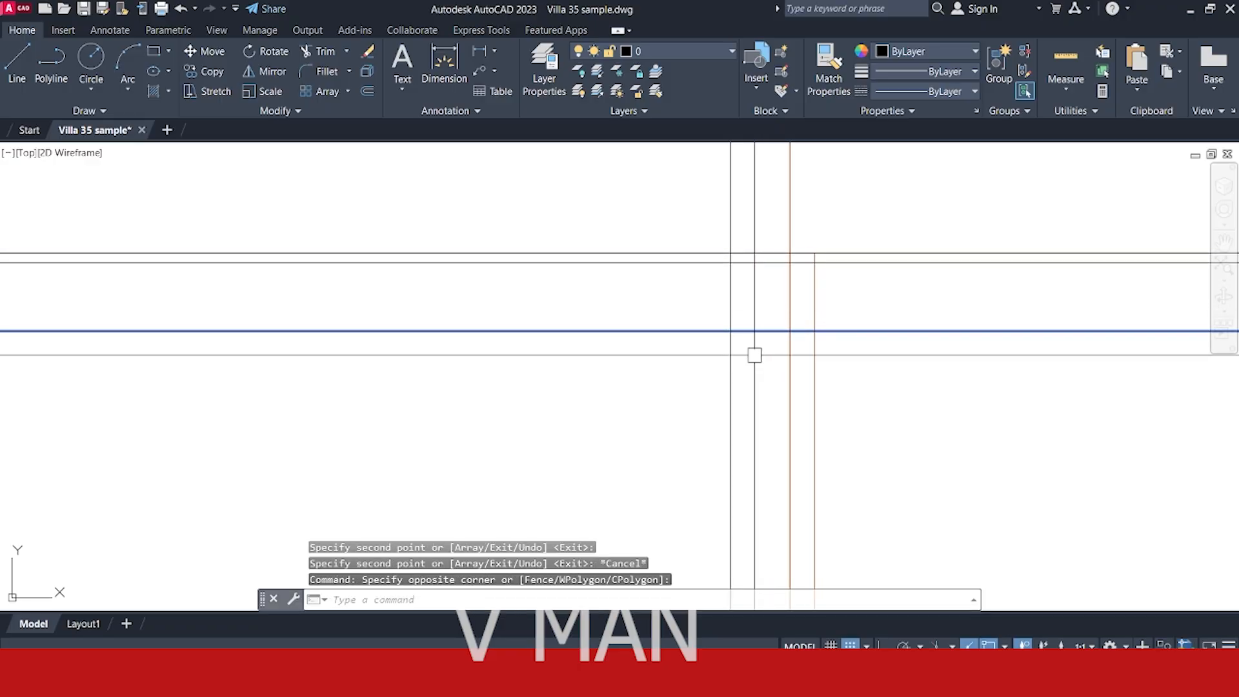
pyautogui.press('Delete')
# - Copy the line just below the top level line 200 downwards at the left roof edge
pyautogui.scroll(6, 777, 282)
pyautogui.moveTo(777, 283)
pyautogui.mouseDown(button='middle')
pyautogui.moveTo(754, 351)
pyautogui.moveTo(717, 314)
pyautogui.mouseUp(button='middle')
pyautogui.press('Escape')
pyautogui.click(718, 258)
pyautogui.click(694, 325)
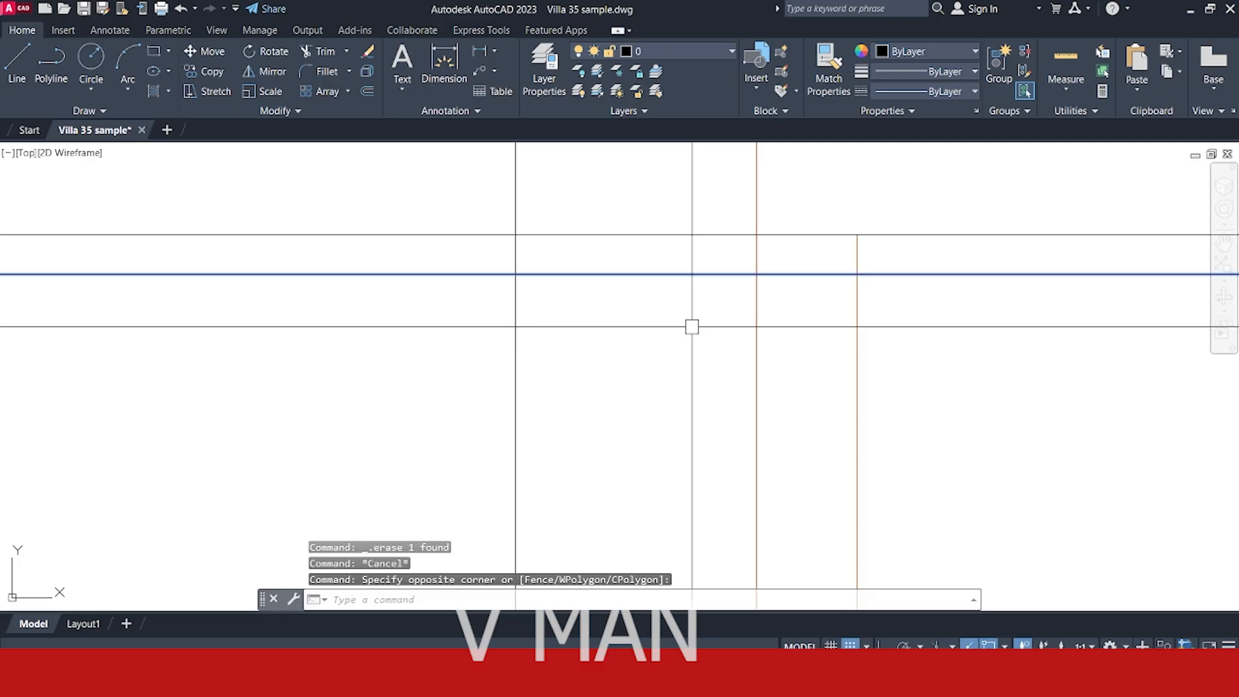
pyautogui.write('co')
pyautogui.press('Return')
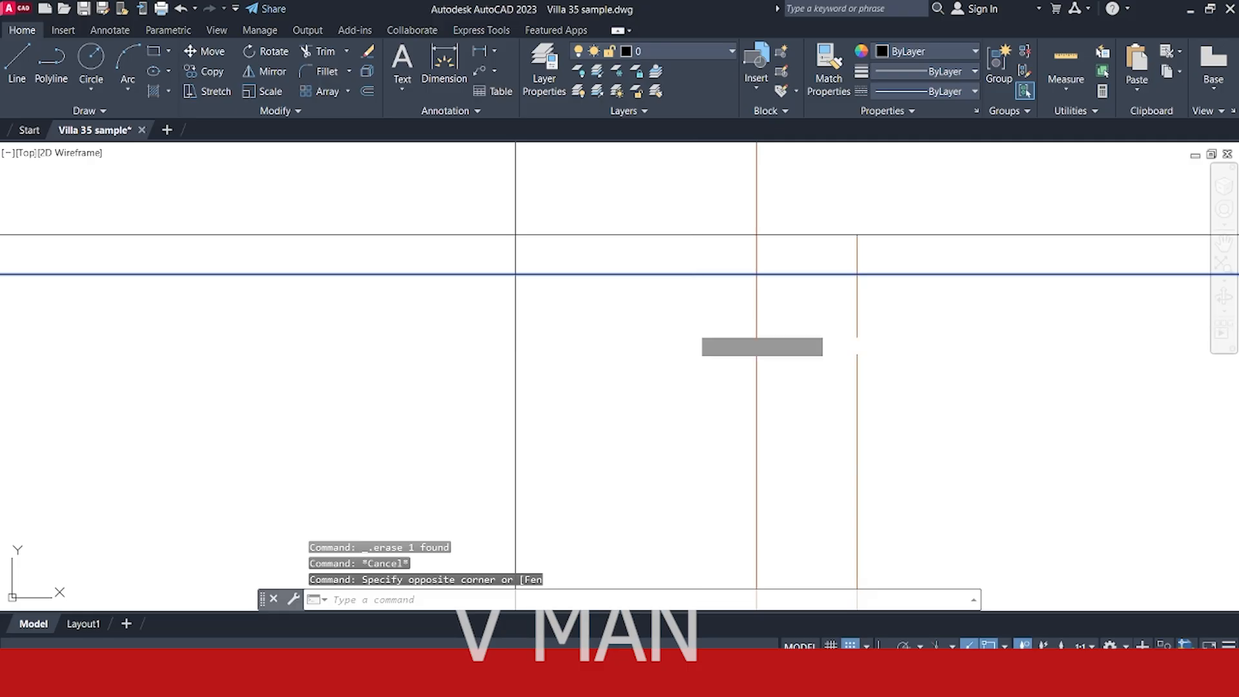
pyautogui.click(756, 275)
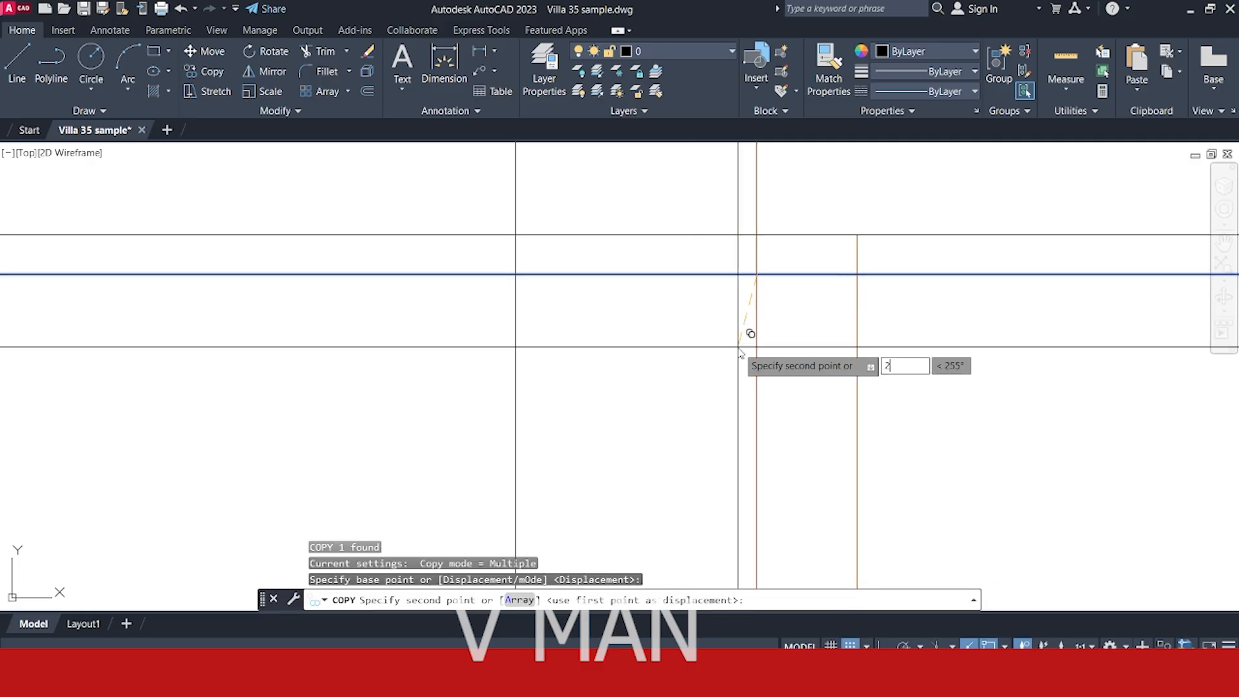
pyautogui.write('200')
pyautogui.press('Return')
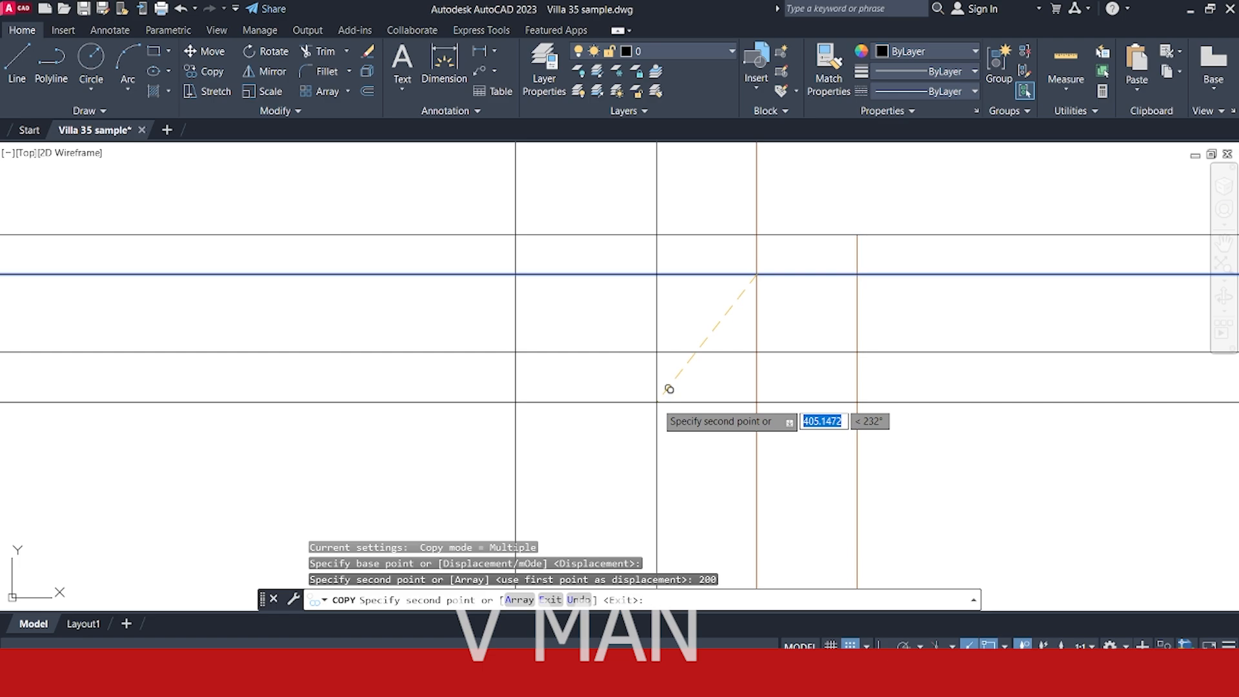
pyautogui.press('Escape')
pyautogui.scroll(-3, 576, 390)
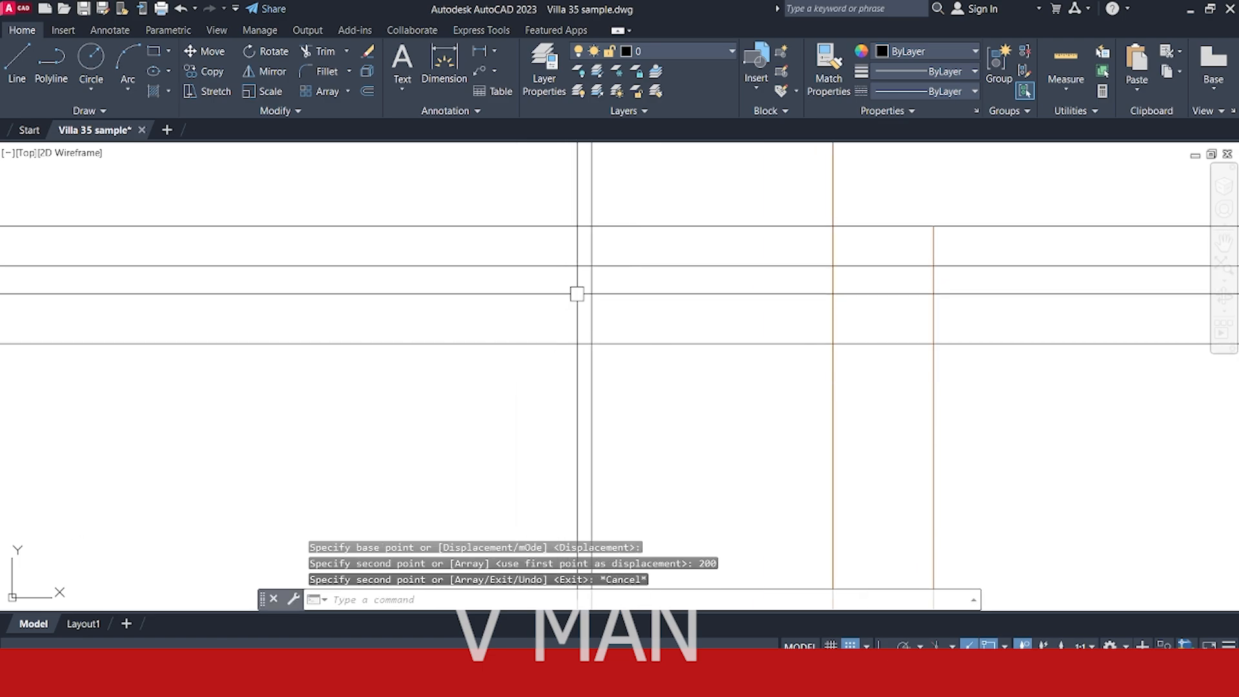
pyautogui.click(563, 248)
pyautogui.click(639, 343)
pyautogui.scroll(2, 593, 296)
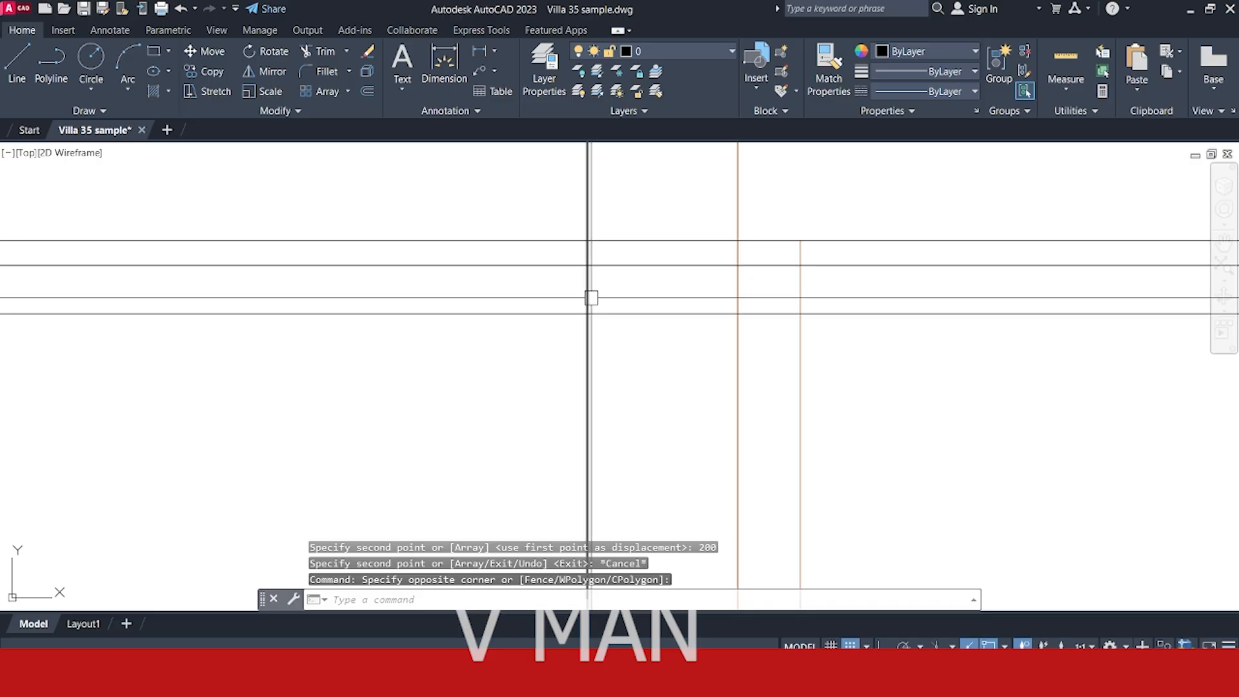
pyautogui.click(592, 297)
pyautogui.moveTo(604, 297); pyautogui.dragTo(575, 299, button='middle')
pyautogui.press('Escape')
# - Copy the left vertical roof edge line 100 inwards to the right
pyautogui.click(576, 299)
pyautogui.click(534, 304)
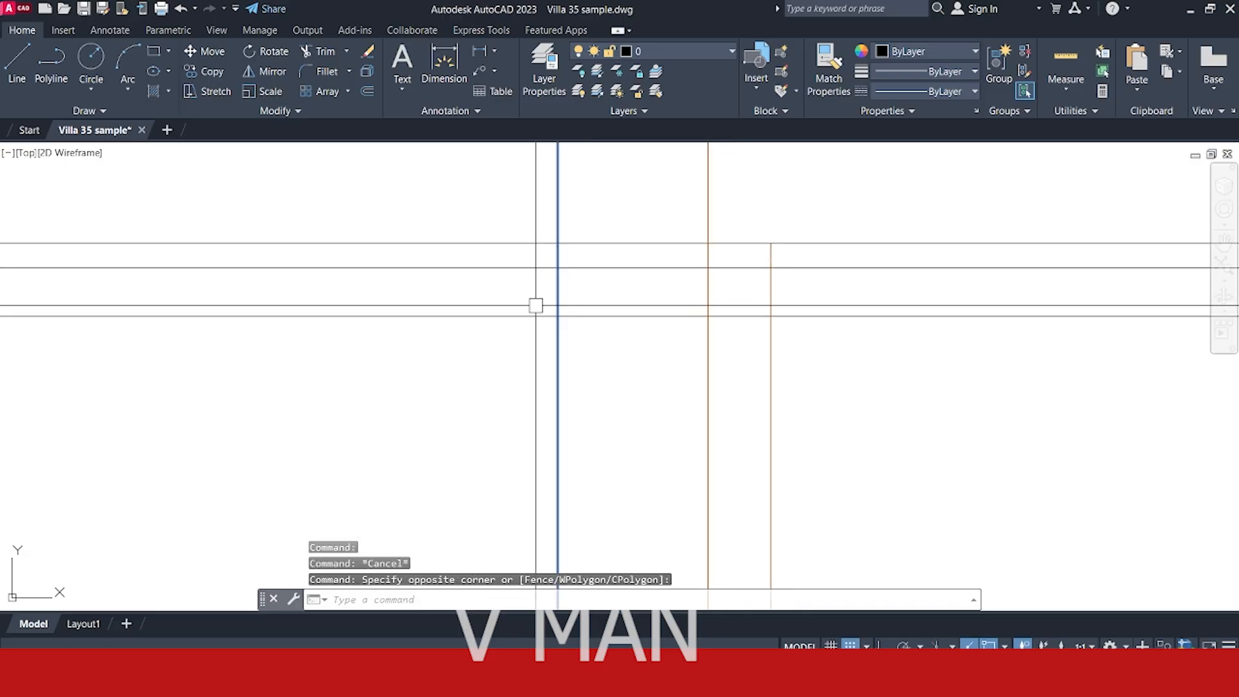
pyautogui.write('co')
pyautogui.press('Return')
pyautogui.click(558, 316)
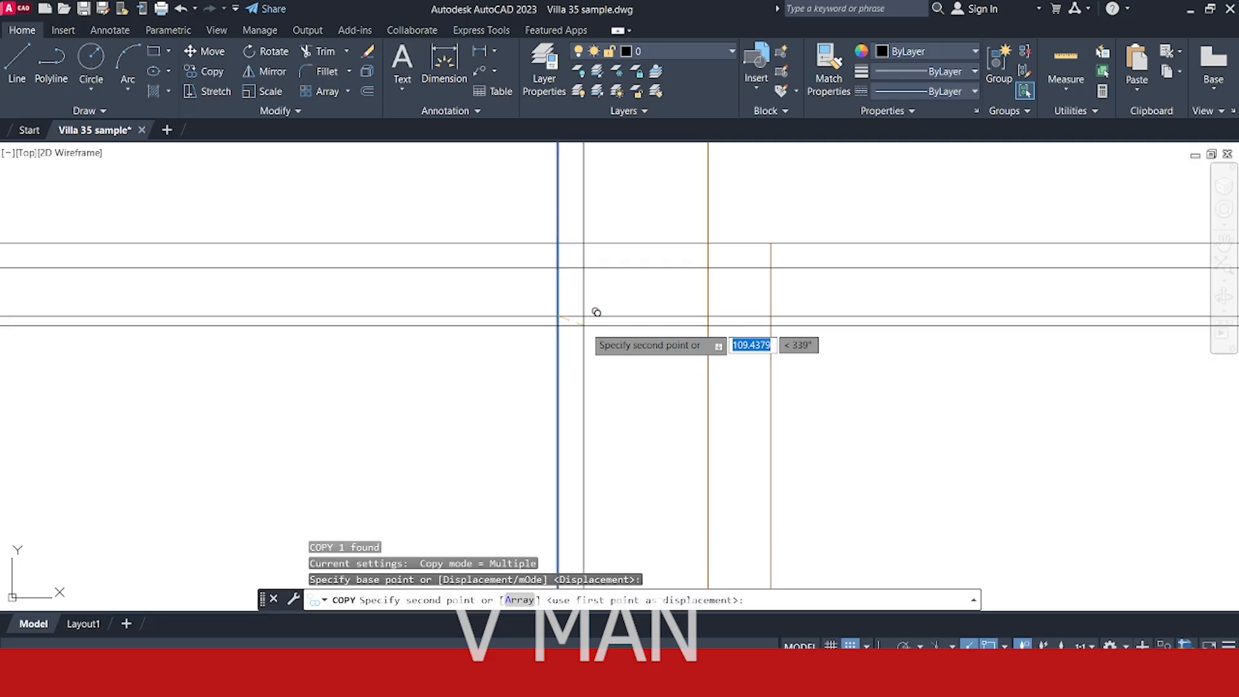
pyautogui.write('100')
pyautogui.press('Return')
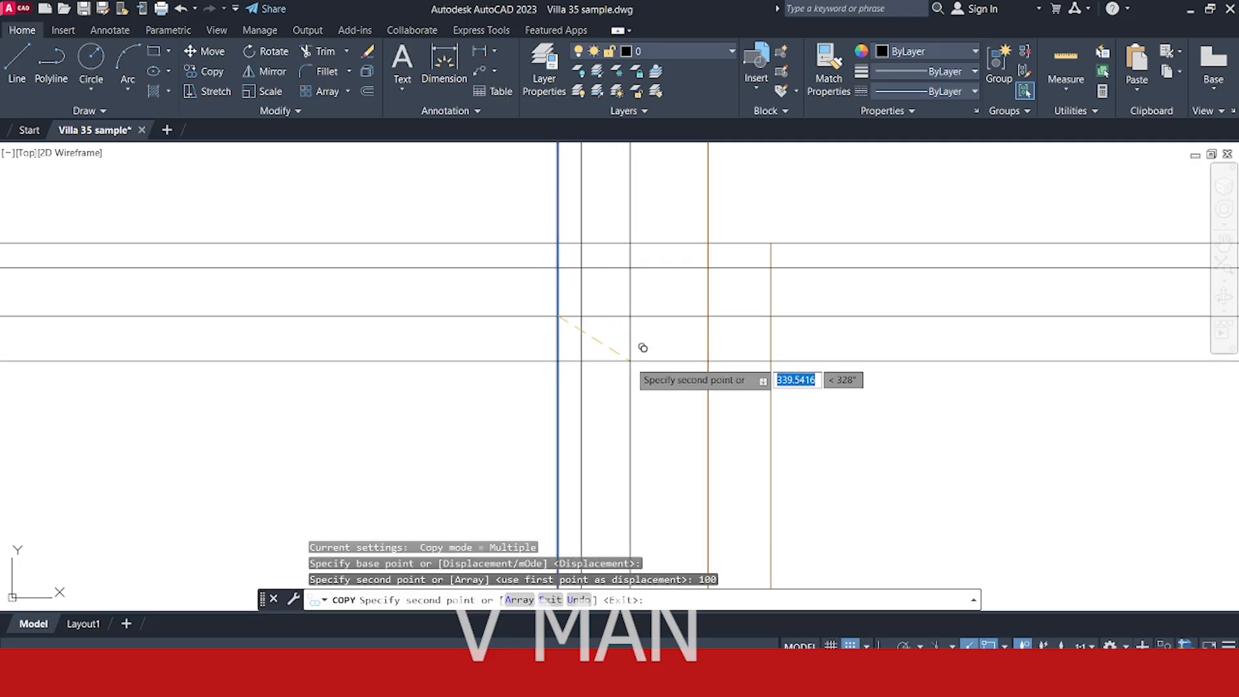
pyautogui.press('Return')
pyautogui.press('Escape')
pyautogui.press('Escape')
# - Copy the top level line 100 upwards
pyautogui.scroll(1, 608, 335)
pyautogui.moveTo(589, 302); pyautogui.dragTo(625, 354, button='middle')
pyautogui.click(634, 294)
pyautogui.moveTo(638, 313); pyautogui.dragTo(638, 332, button='middle')
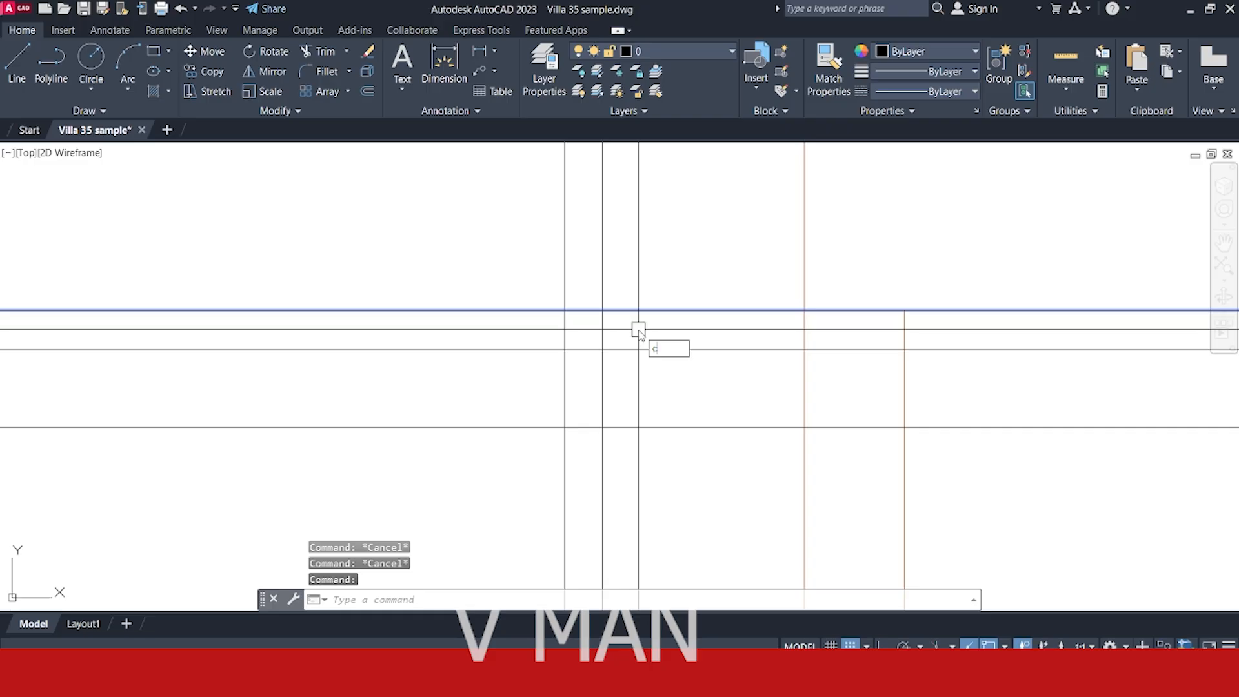
pyautogui.write('o')
pyautogui.press('Return')
pyautogui.click(603, 311)
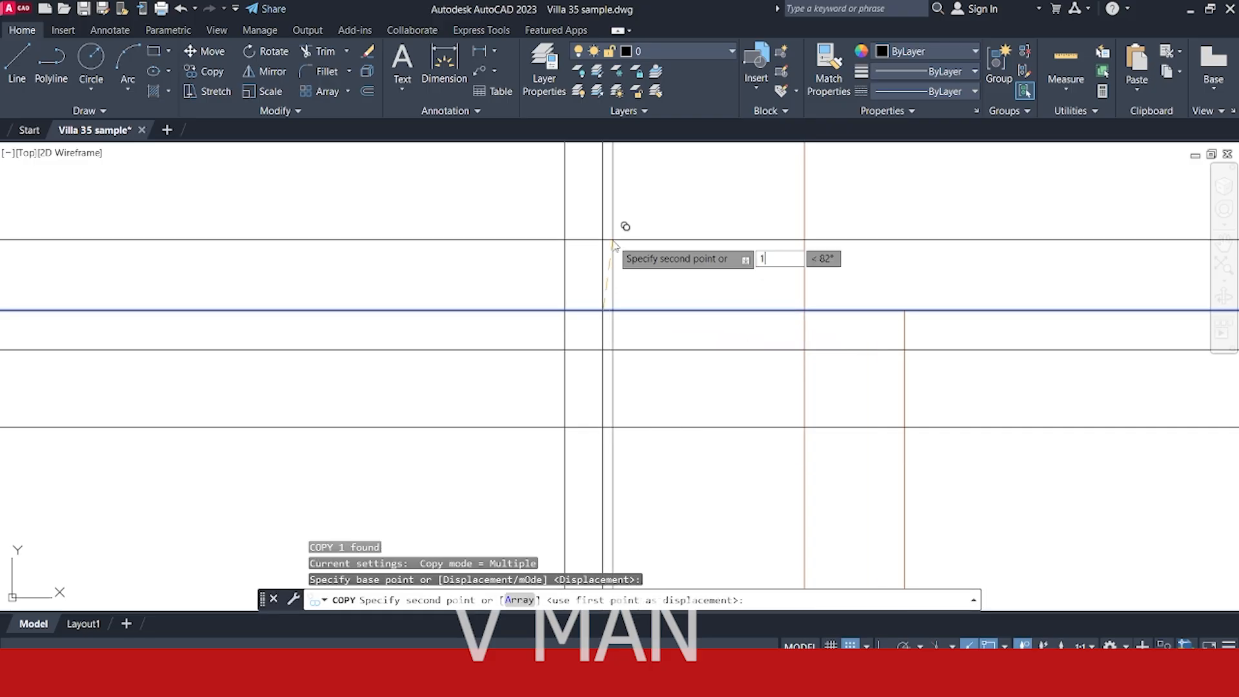
pyautogui.press('Return')
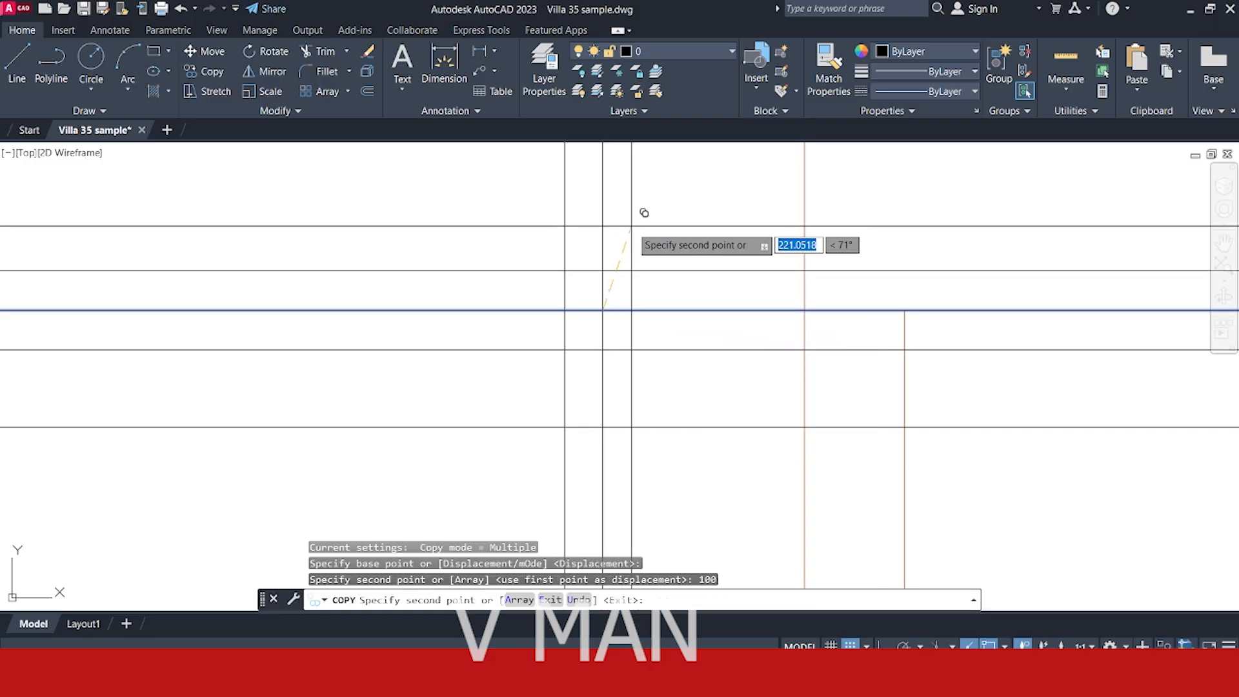
pyautogui.press('Return')
# - Measure the height between the highest and lowest roof edge lines with a linear dimension, and erase the dimension
pyautogui.write('dli')
pyautogui.press('Return')
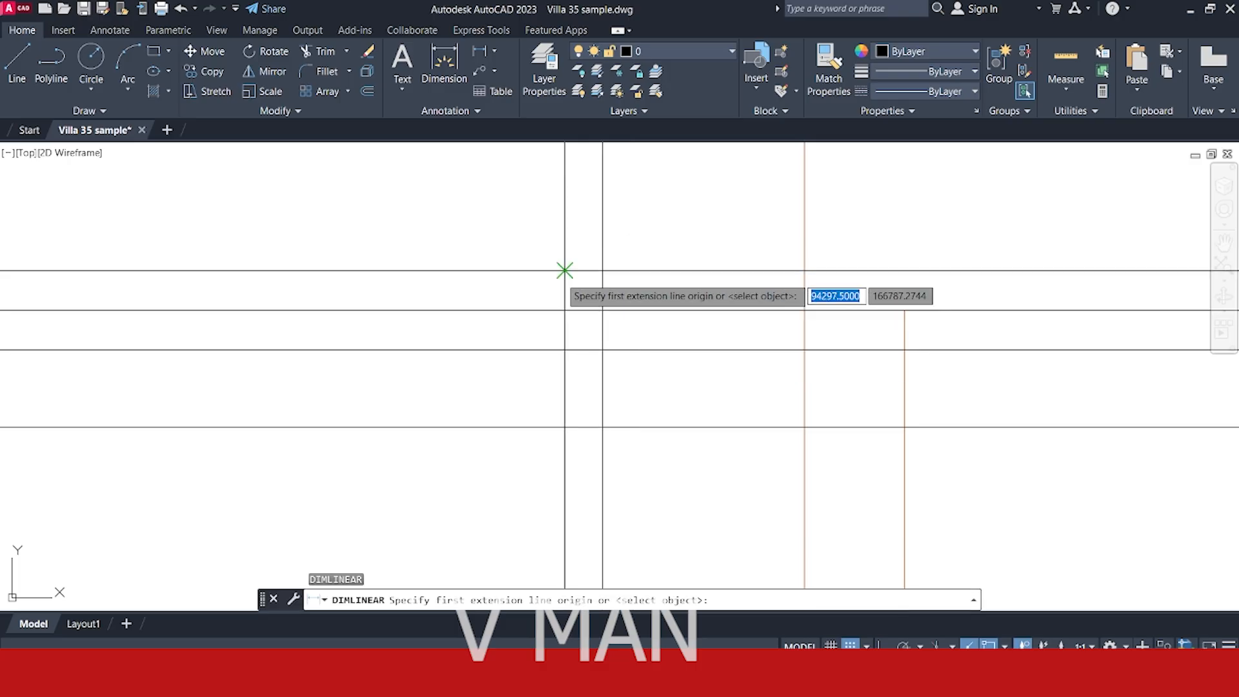
pyautogui.click(565, 271)
pyautogui.click(565, 427)
pyautogui.click(521, 407)
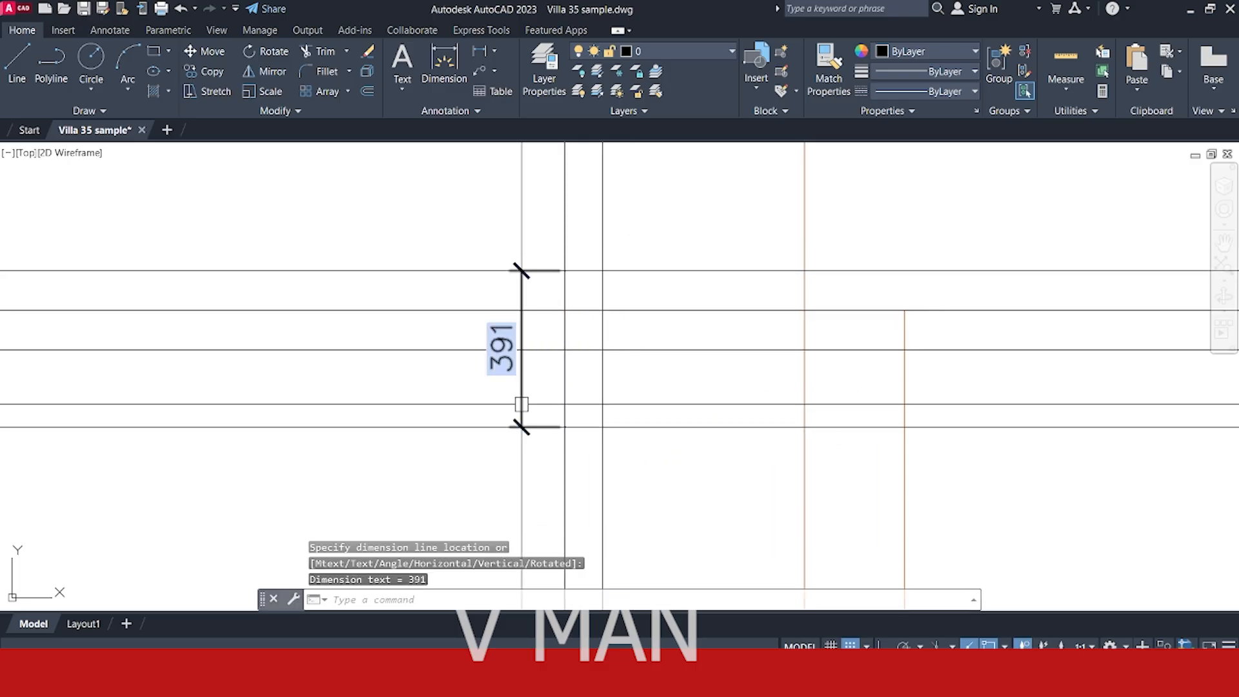
pyautogui.scroll(2, 521, 386)
pyautogui.click(534, 375)
pyautogui.click(465, 403)
pyautogui.scroll(-2, 516, 389)
pyautogui.moveTo(538, 392); pyautogui.dragTo(648, 373, button='middle')
pyautogui.press('Delete')
pyautogui.press('Escape')
# - Erase the lowest of the horizontal roof edge lines
pyautogui.scroll(4, 599, 413)
pyautogui.press('Escape')
pyautogui.click(773, 374)
pyautogui.click(667, 475)
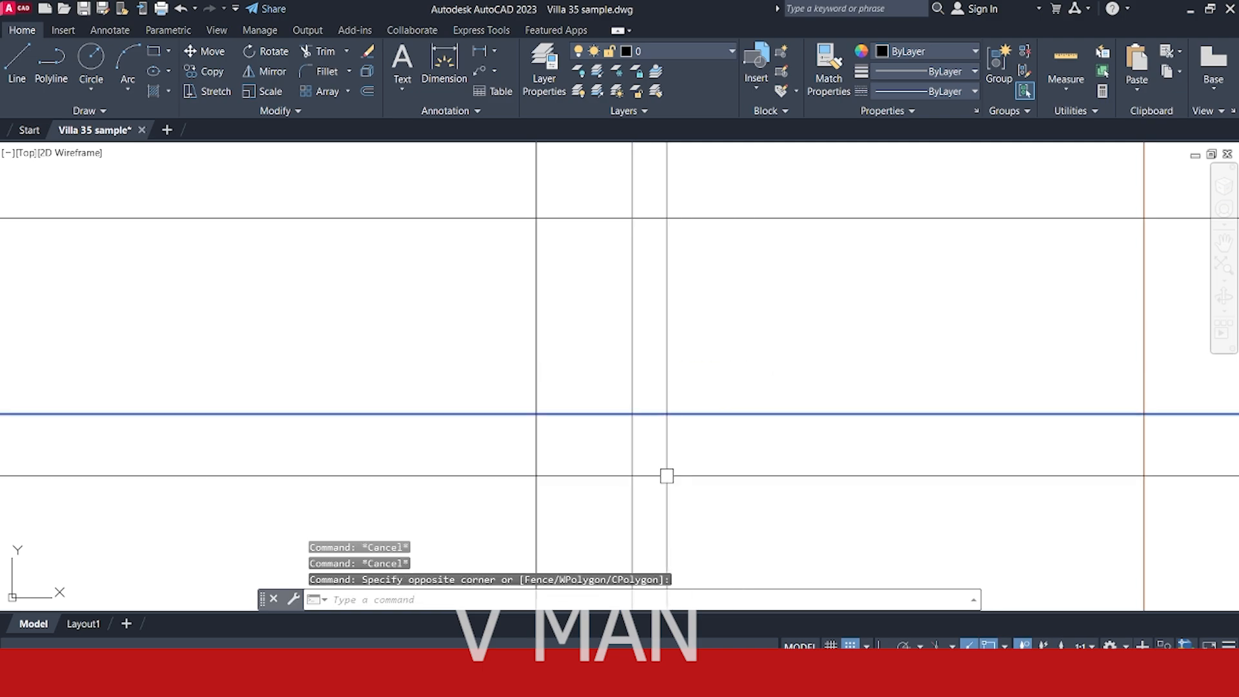
pyautogui.press('Delete')
pyautogui.scroll(-3, 777, 443)
pyautogui.press('Escape')
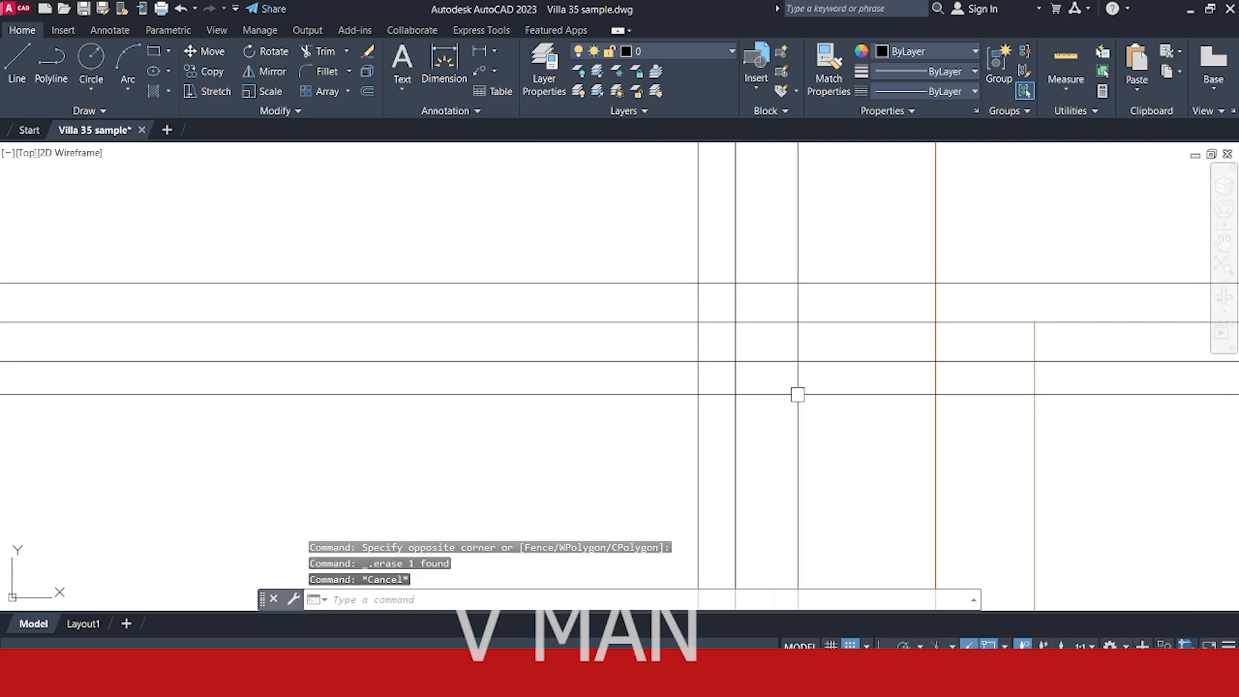
# - Measure the height between the outer two of the three horizontal roof lines, and erase the dimension
pyautogui.press('Escape')
pyautogui.write('dli')
pyautogui.press('Return')
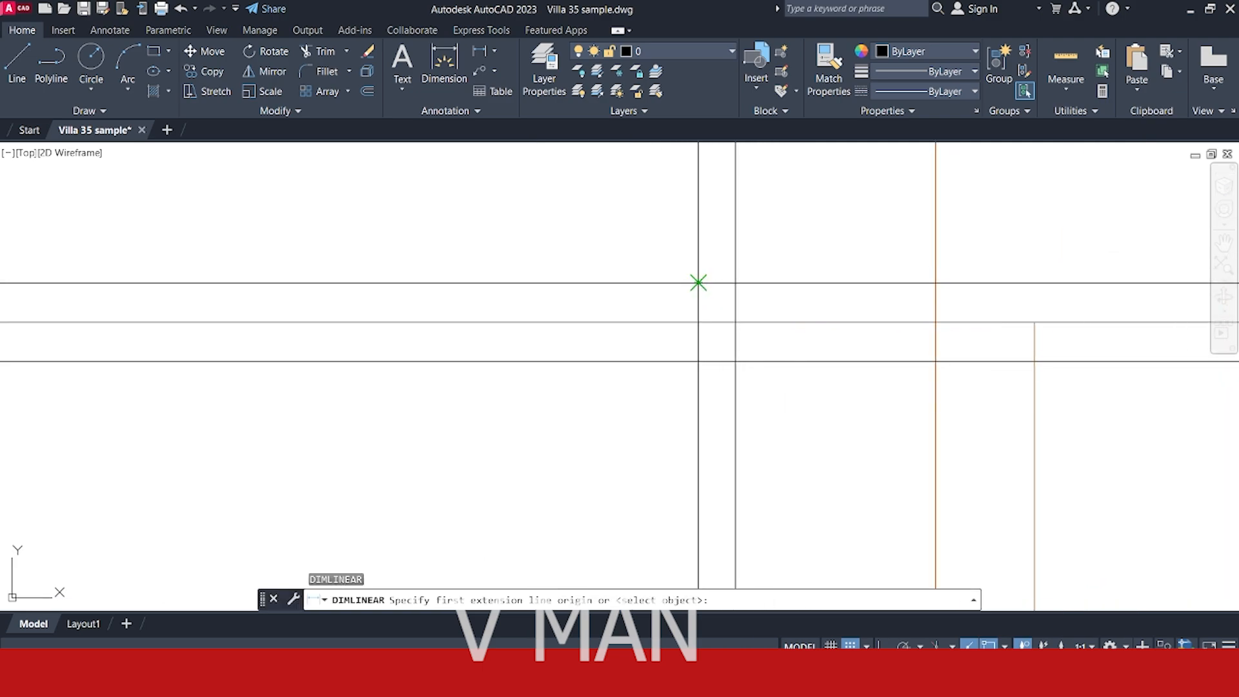
pyautogui.click(698, 282)
pyautogui.click(698, 362)
pyautogui.scroll(4, 658, 344)
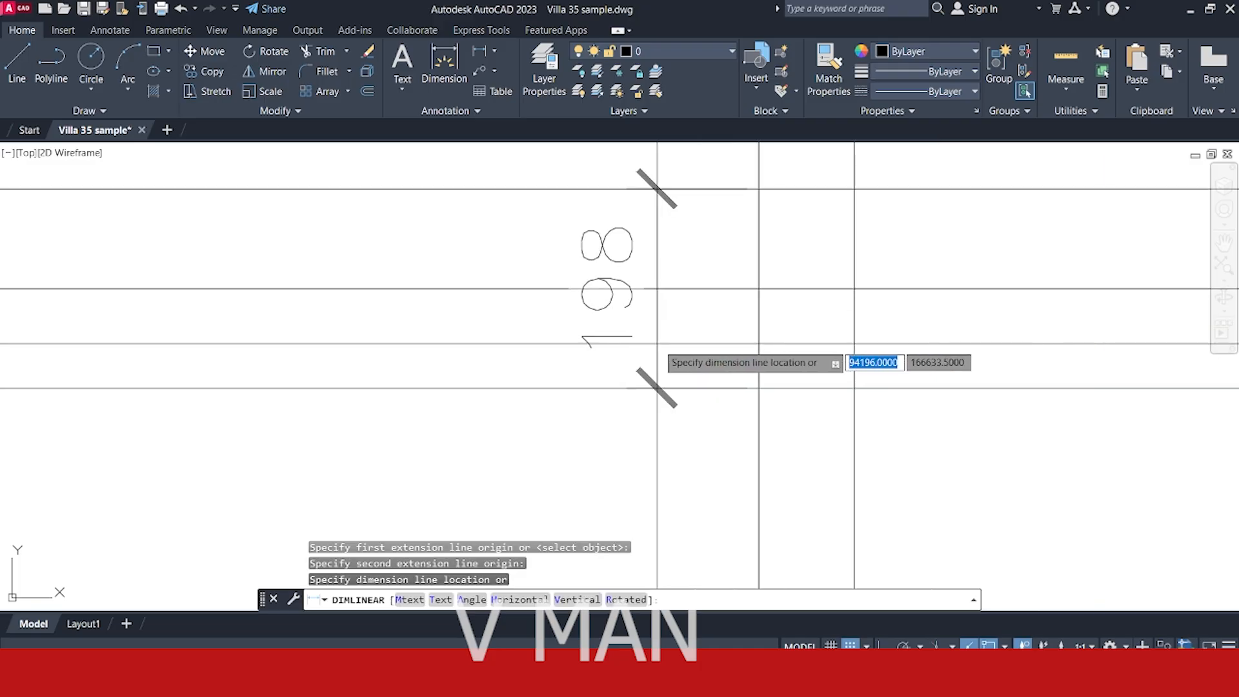
pyautogui.click(667, 342)
pyautogui.click(708, 319)
pyautogui.click(638, 343)
pyautogui.moveTo(663, 342); pyautogui.dragTo(715, 354, button='middle')
pyautogui.press('Delete')
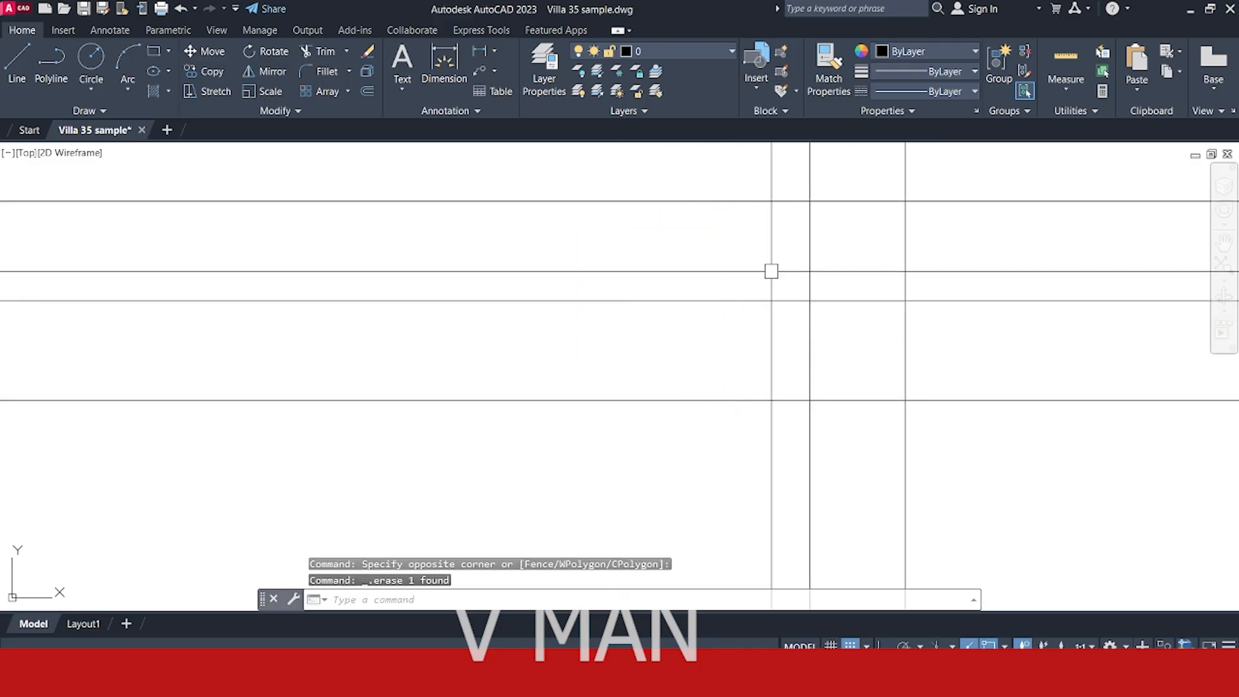
# - Erase the copied line above the top level line
pyautogui.click(772, 271)
pyautogui.click(752, 316)
pyautogui.press('Escape')
pyautogui.click(730, 221)
pyautogui.click(692, 174)
pyautogui.moveTo(720, 210); pyautogui.dragTo(721, 249, button='middle')
pyautogui.press('Delete')
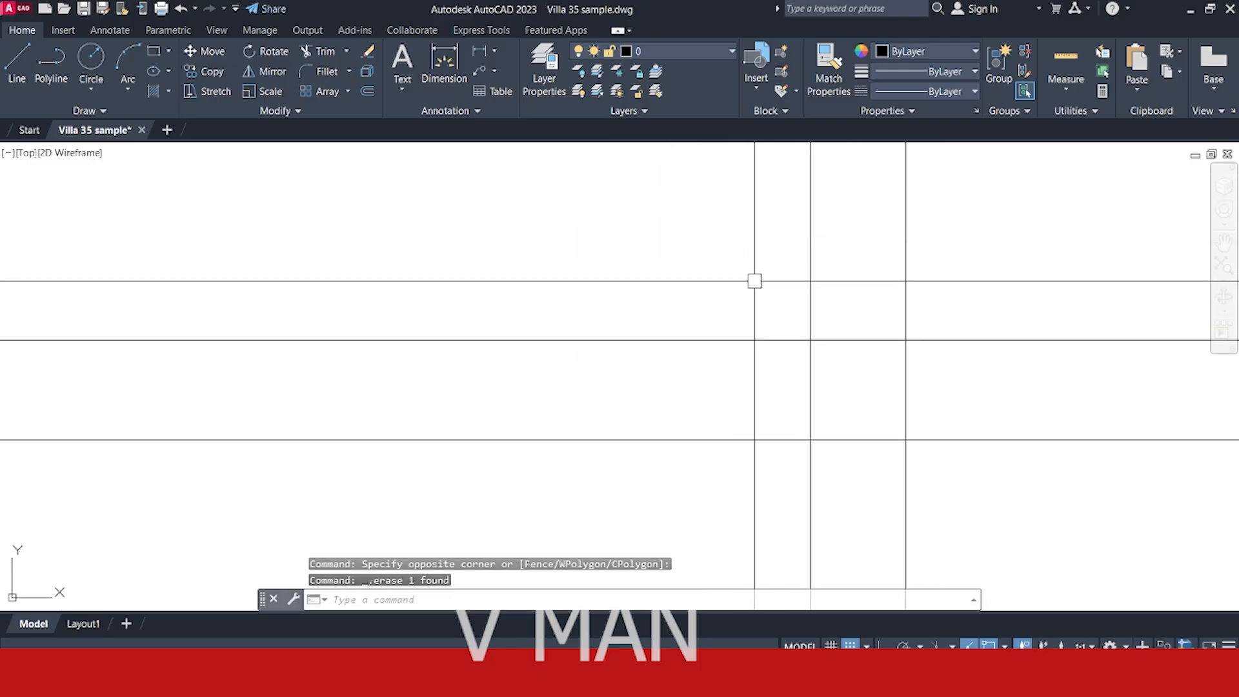
# - Measure the spacing between the top level line and the line below it, and erase the dimension
pyautogui.press('Escape')
pyautogui.write('dli')
pyautogui.press('Return')
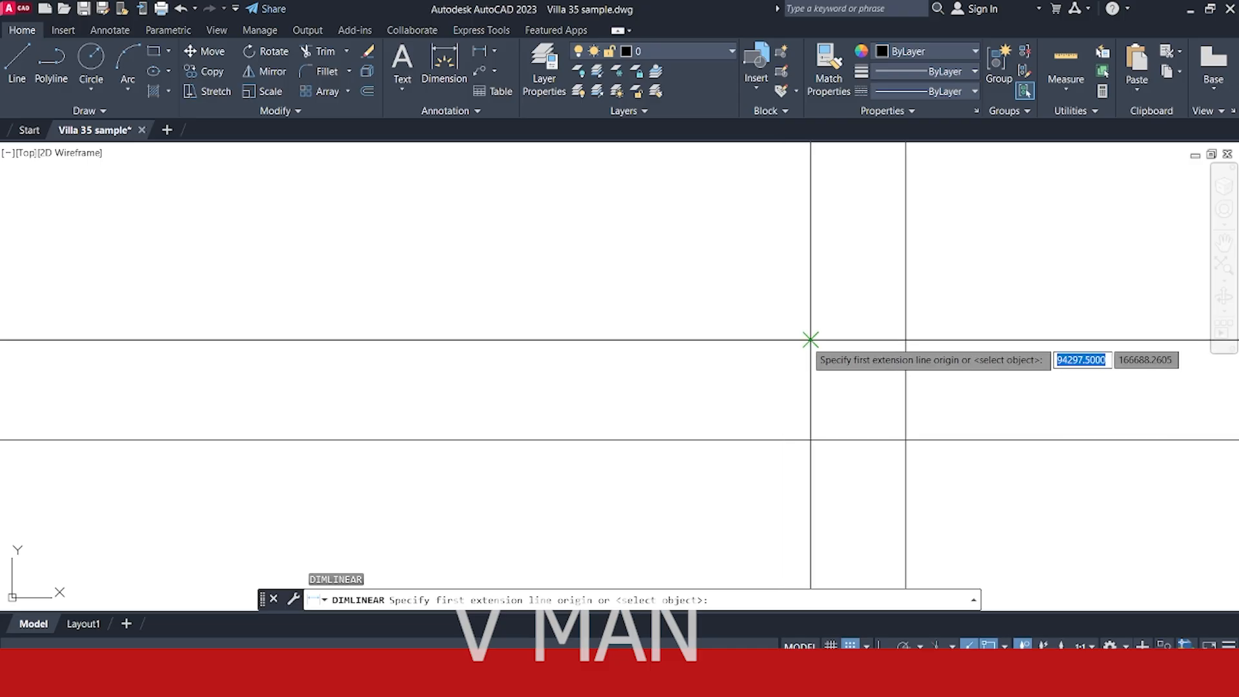
pyautogui.click(811, 339)
pyautogui.click(811, 439)
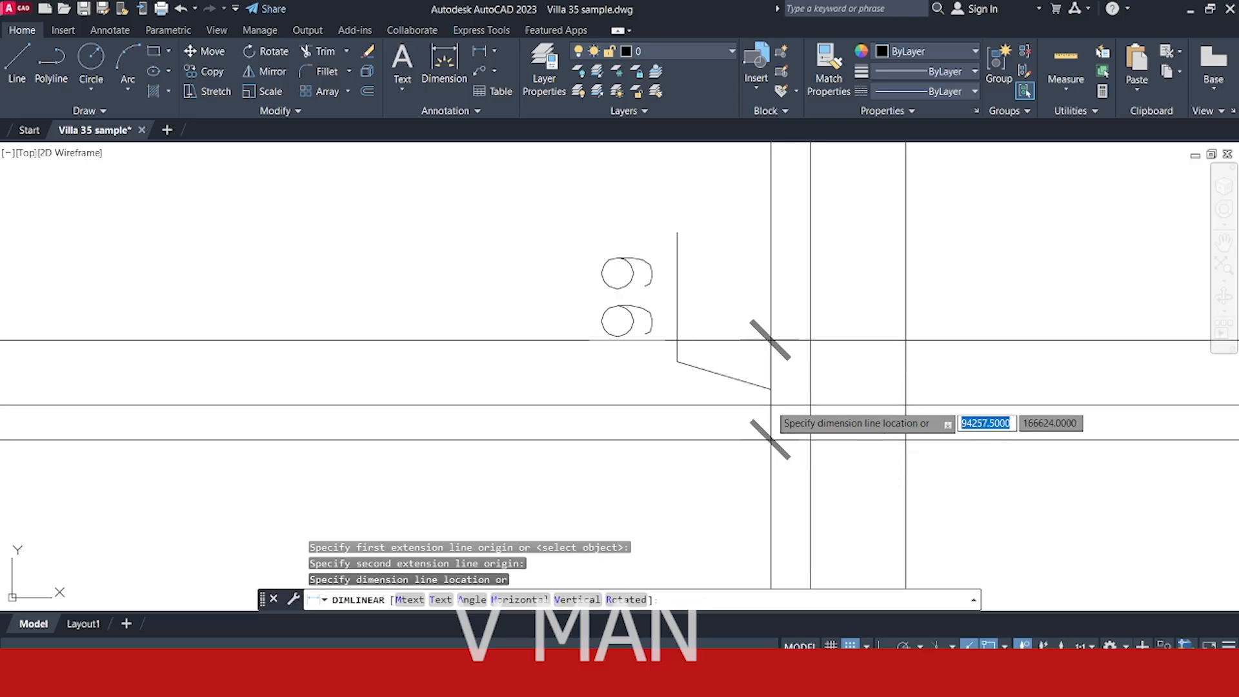
pyautogui.click(765, 402)
pyautogui.click(781, 374)
pyautogui.click(739, 396)
pyautogui.moveTo(738, 396); pyautogui.dragTo(709, 400, button='middle')
pyautogui.press('Delete')
# - Erase the horizontal line just below the top level line
pyautogui.click(823, 426)
pyautogui.click(811, 485)
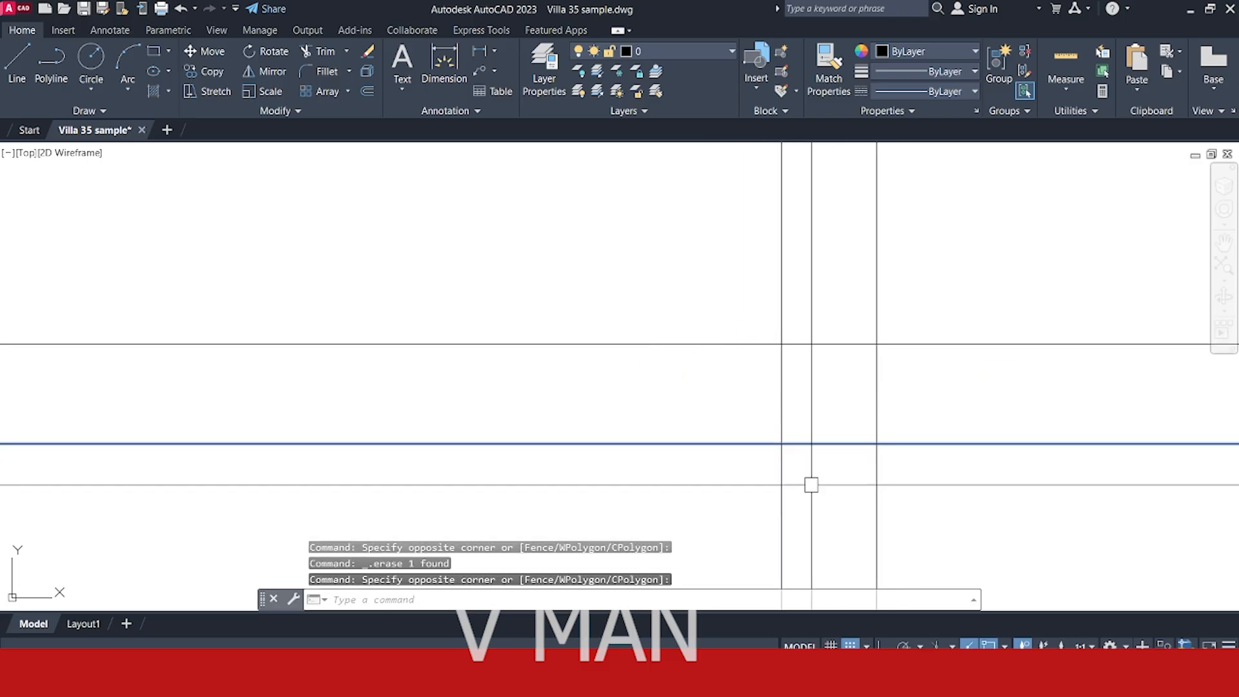
pyautogui.press('Delete')
# - Copy the top level line 100 downwards, taking the base point on the inner vertical roof edge line
pyautogui.scroll(-4, 797, 439)
pyautogui.scroll(-2, 710, 400)
pyautogui.moveTo(924, 403)
pyautogui.mouseDown(button='middle')
pyautogui.moveTo(710, 401)
pyautogui.moveTo(708, 375)
pyautogui.mouseUp(button='middle')
pyautogui.click(698, 352)
pyautogui.click(681, 406)
pyautogui.write('c')
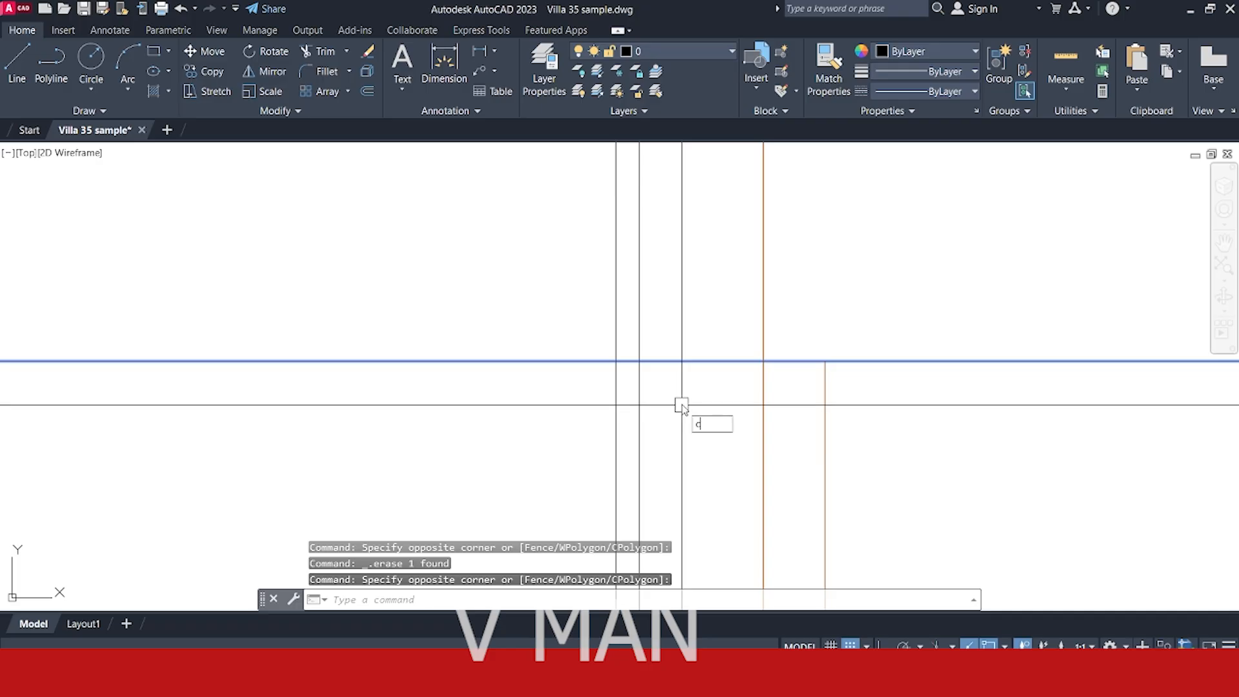
pyautogui.write('o')
pyautogui.press('Return')
pyautogui.click(641, 361)
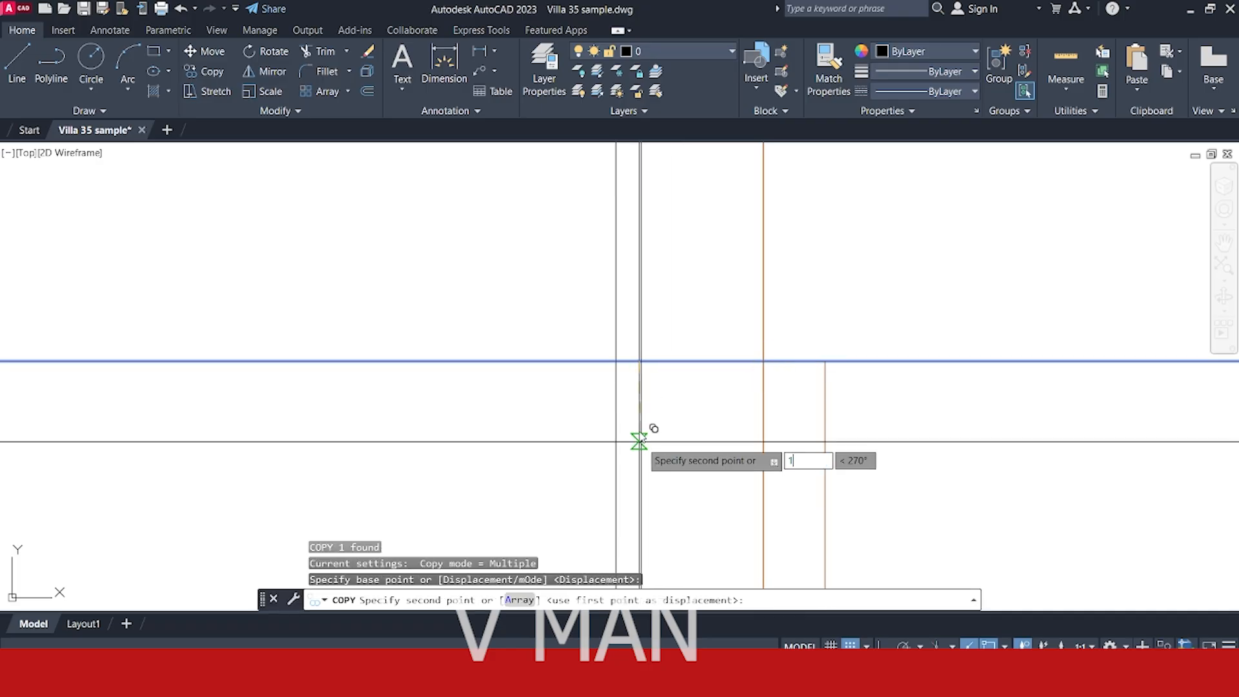
pyautogui.write('100')
pyautogui.press('Return')
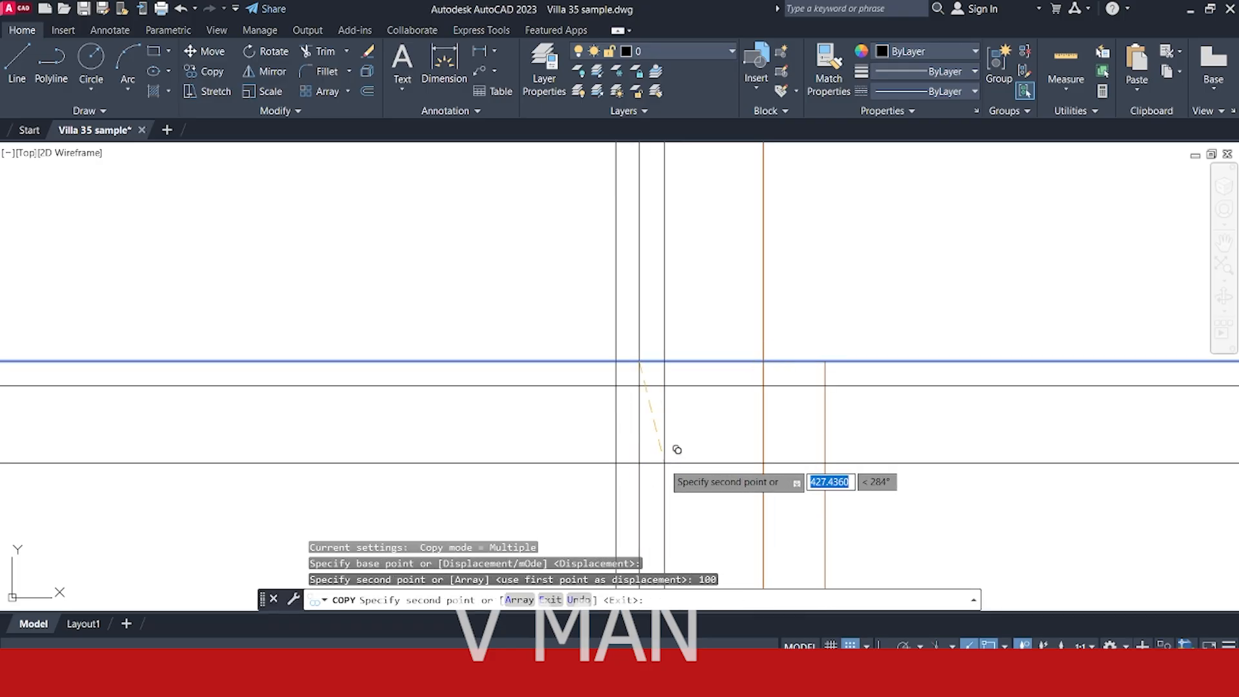
pyautogui.press('Escape')
pyautogui.scroll(2, 655, 374)
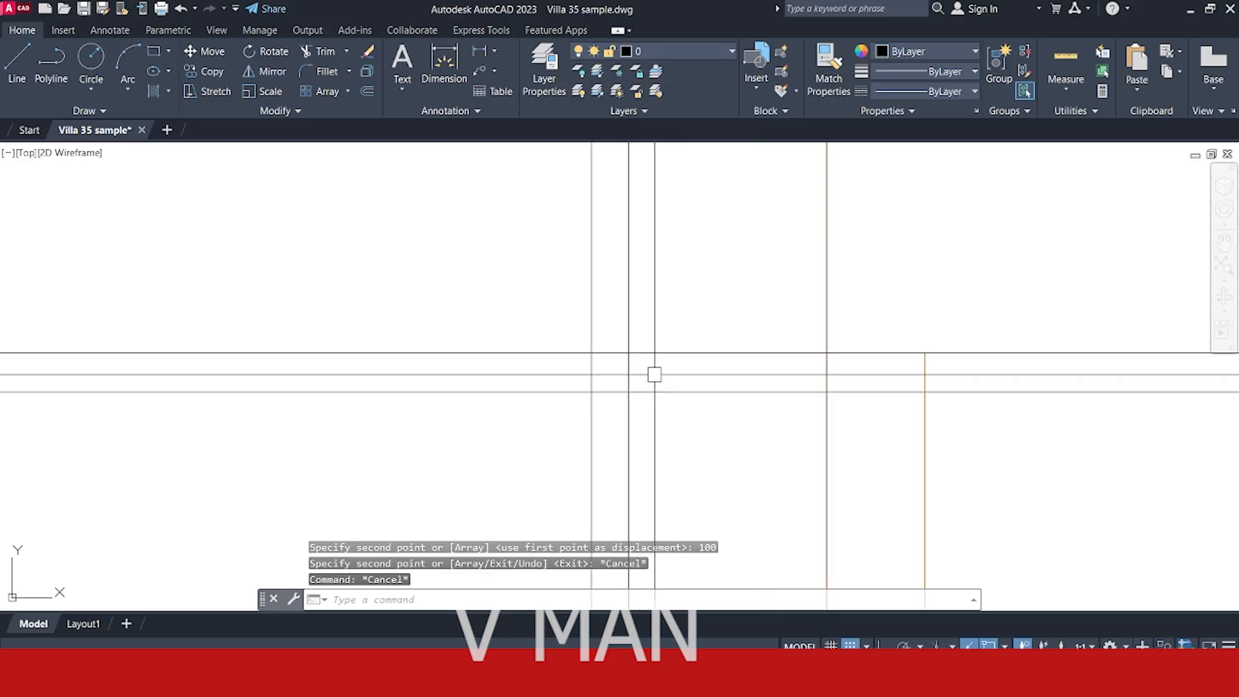
# - Check the spacing between the top level line and its lower copy with a linear dimension preview, without placing it
pyautogui.press('Return')
pyautogui.click(590, 391)
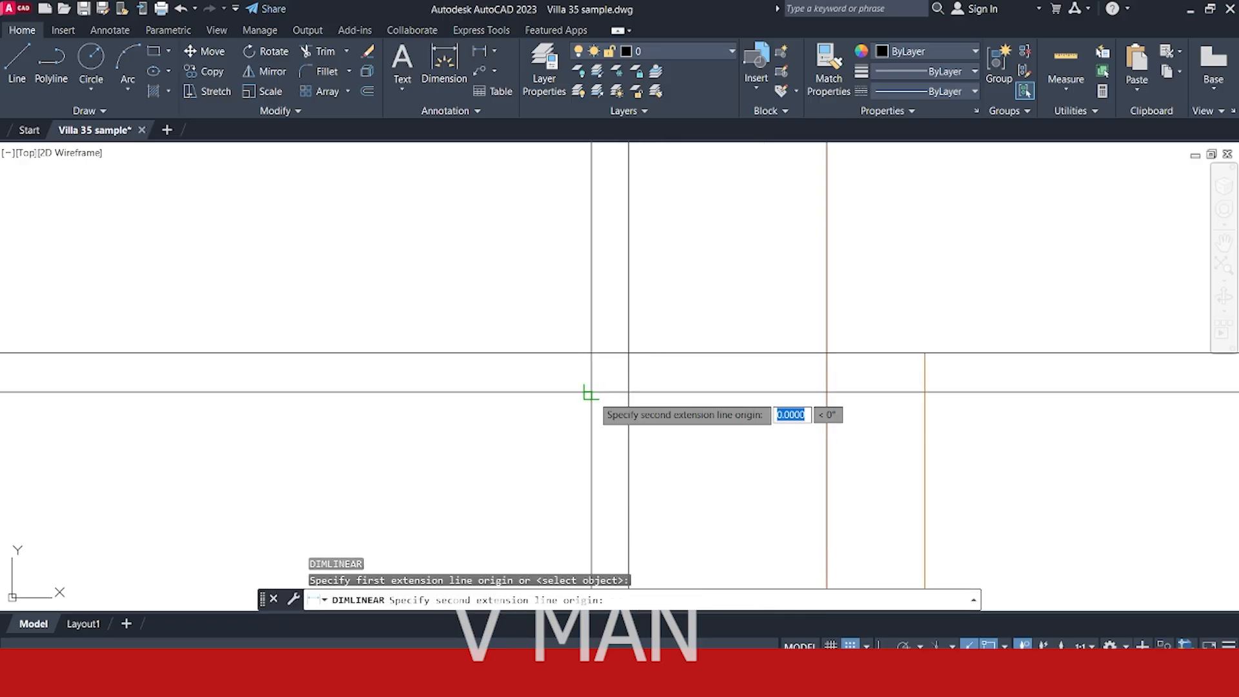
pyautogui.click(588, 353)
pyautogui.press('Escape')
# - Copy the top level line 100 upwards from its intersection with the left vertical roof edge line
pyautogui.click(563, 365)
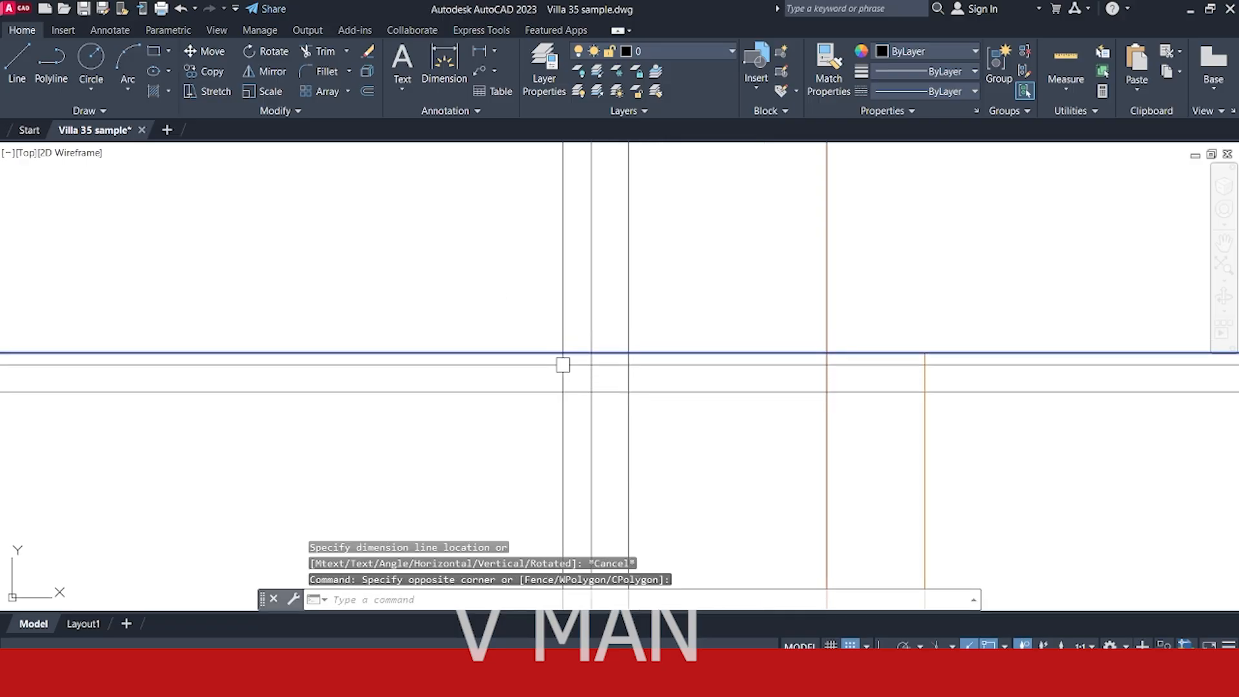
pyautogui.write('co')
pyautogui.press('Return')
pyautogui.click(591, 353)
pyautogui.write('1')
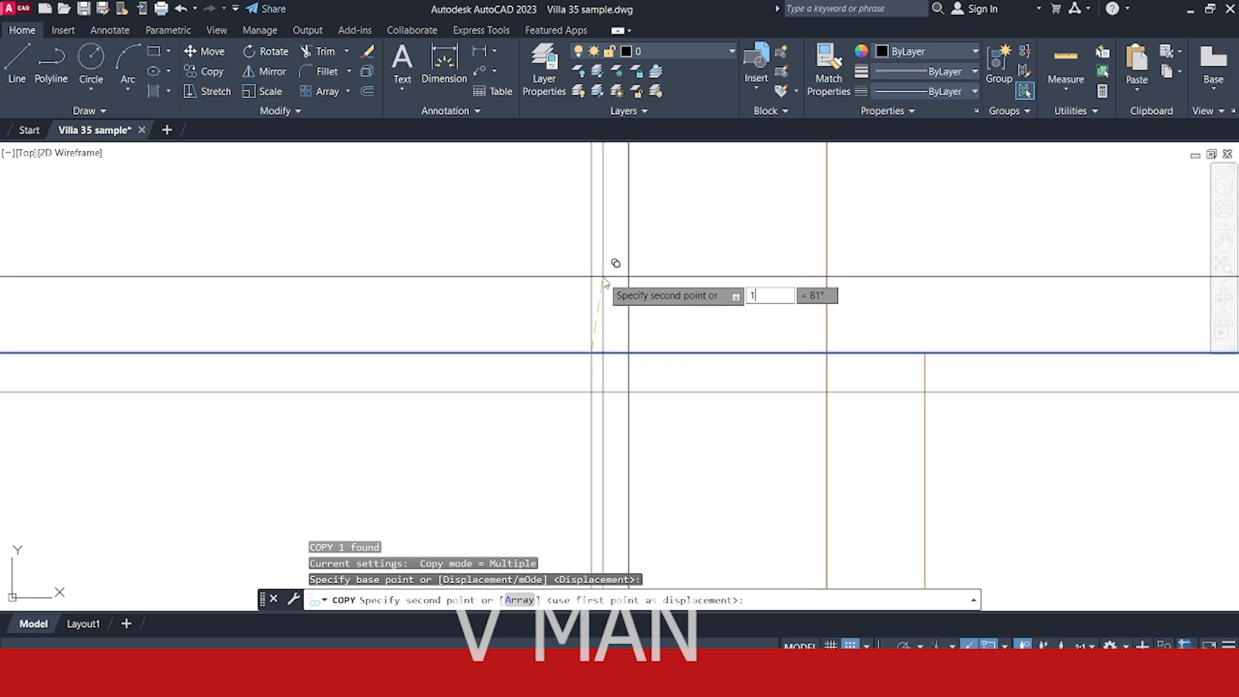
pyautogui.write('00')
pyautogui.press('Return')
pyautogui.press('Return')
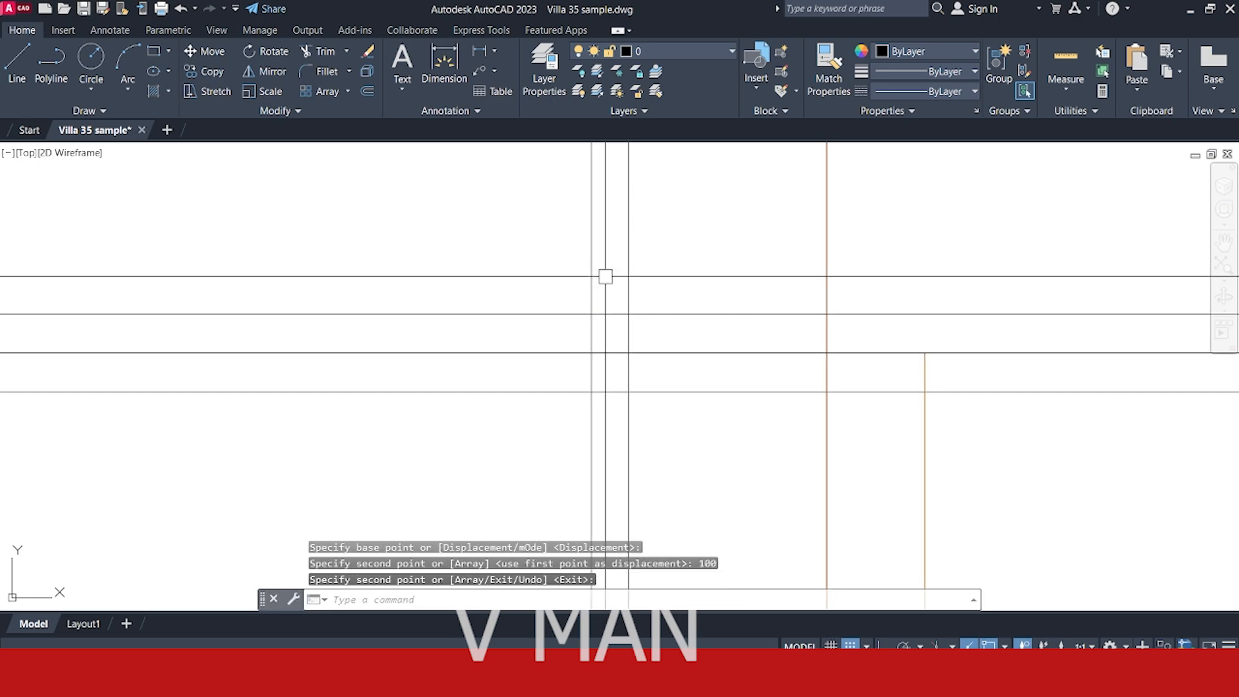
pyautogui.press('Escape')
# - Copy the lowest horizontal roof edge line 200 downwards
pyautogui.click(683, 369)
pyautogui.click(654, 412)
pyautogui.moveTo(692, 429); pyautogui.dragTo(698, 396, button='middle')
pyautogui.write('co')
pyautogui.press('Return')
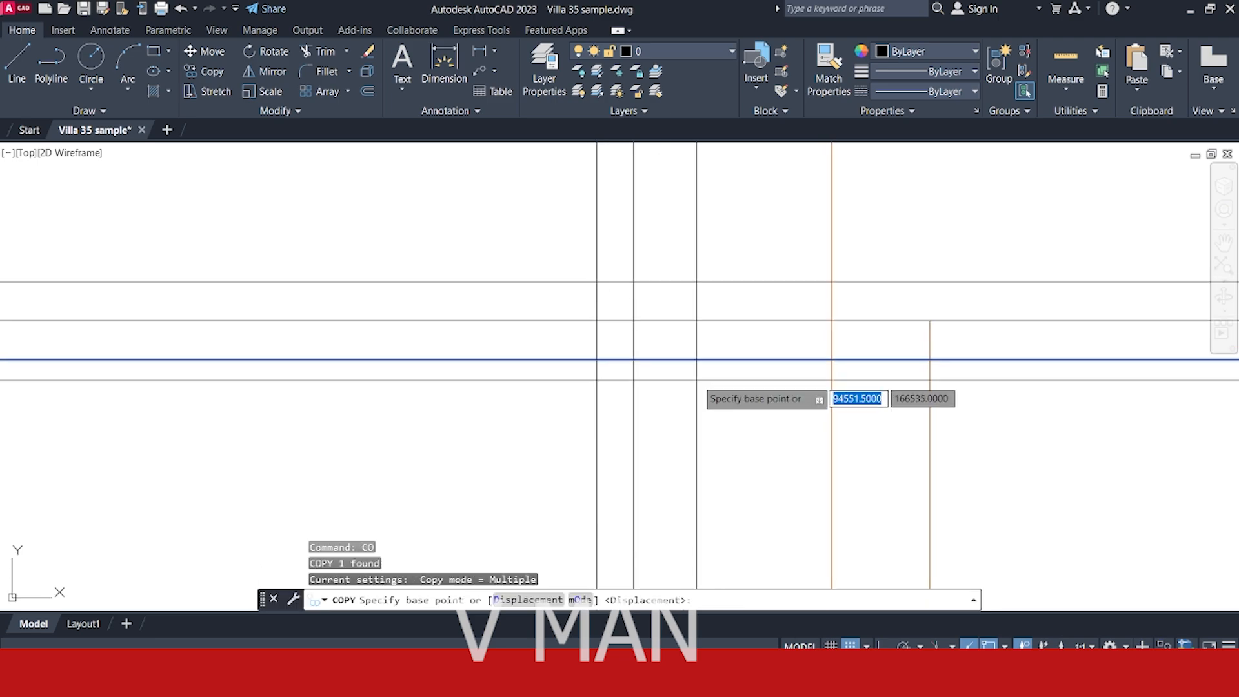
pyautogui.click(689, 359)
pyautogui.write('200')
pyautogui.press('Return')
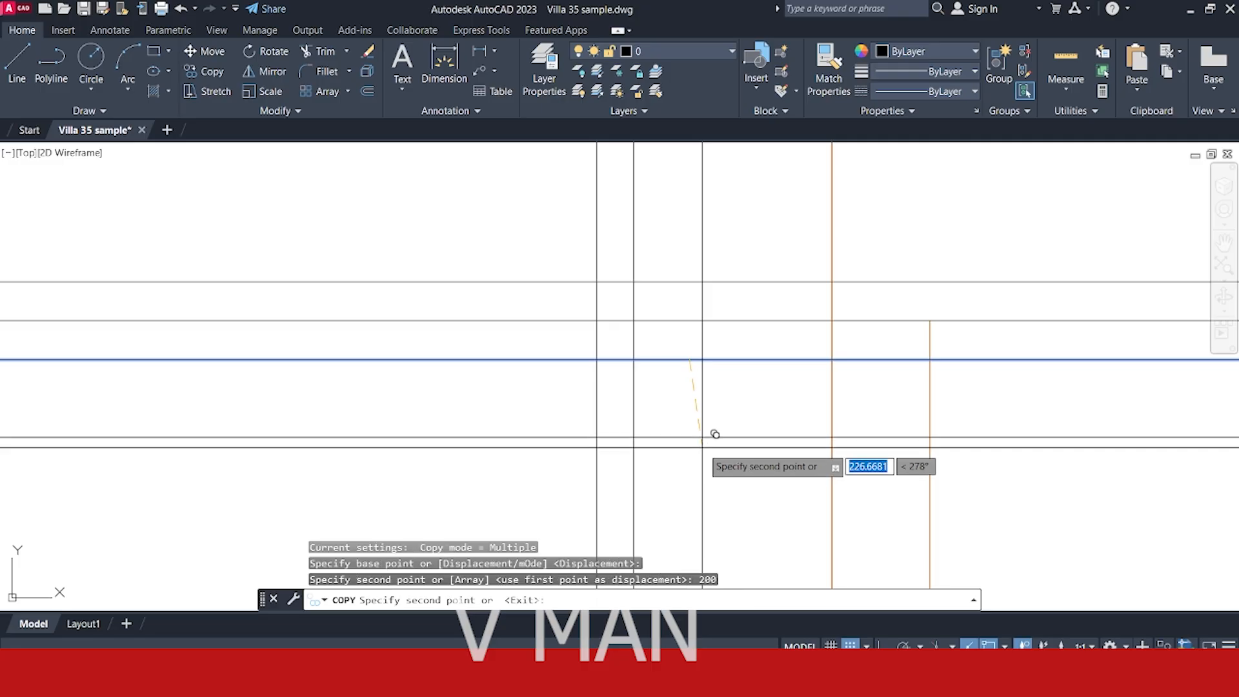
pyautogui.press('Escape')
# - Draw a closed polyline around the left roof edge profile, following the thin slab, the beam and the upstand between the level and wall lines
pyautogui.moveTo(715, 482); pyautogui.dragTo(735, 445, button='middle')
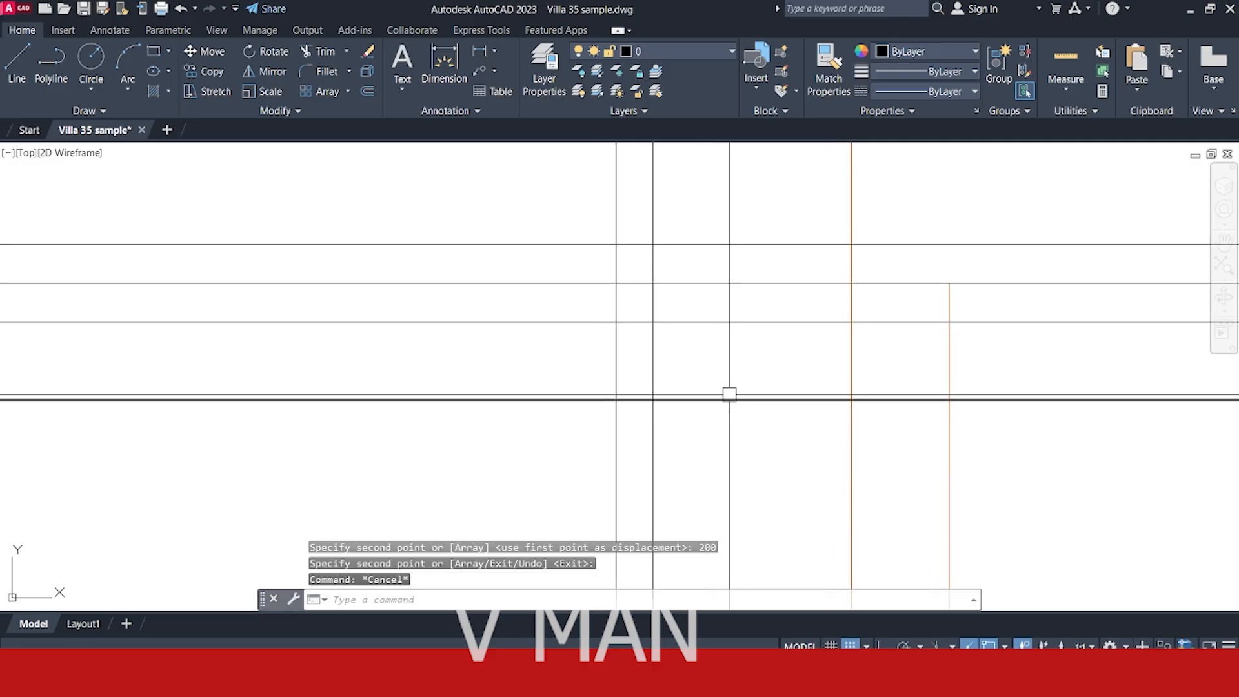
pyautogui.write('p')
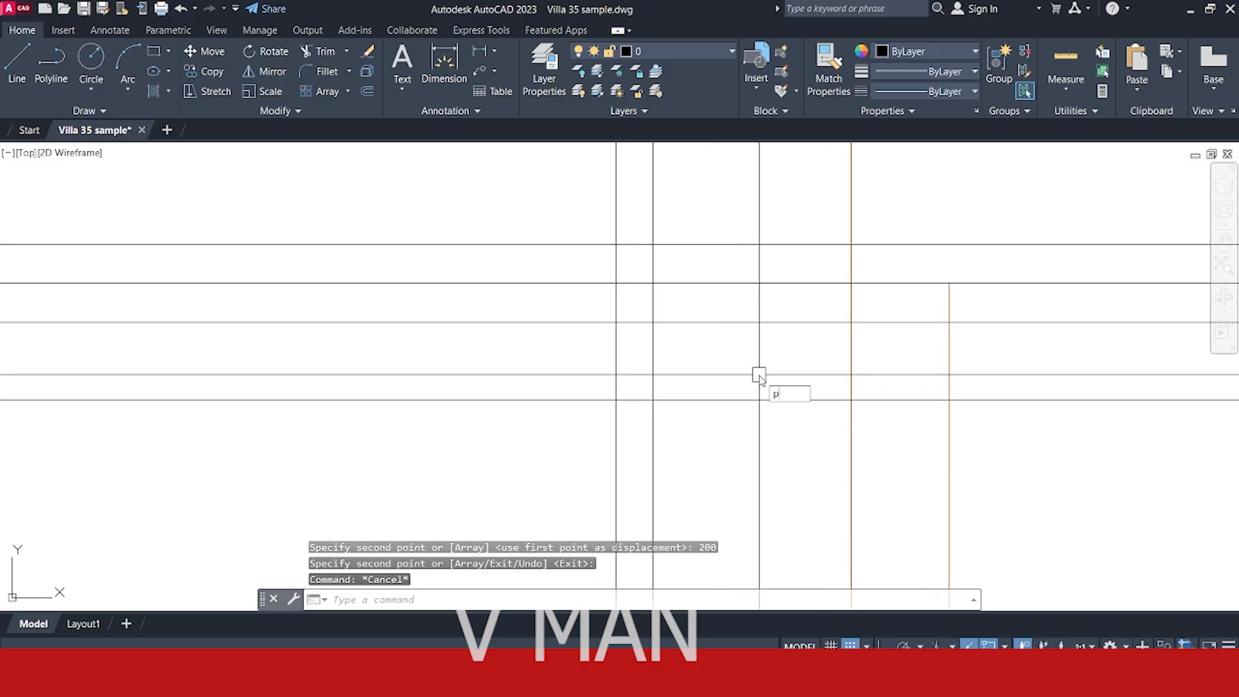
pyautogui.write('l')
pyautogui.press('Return')
pyautogui.click(852, 322)
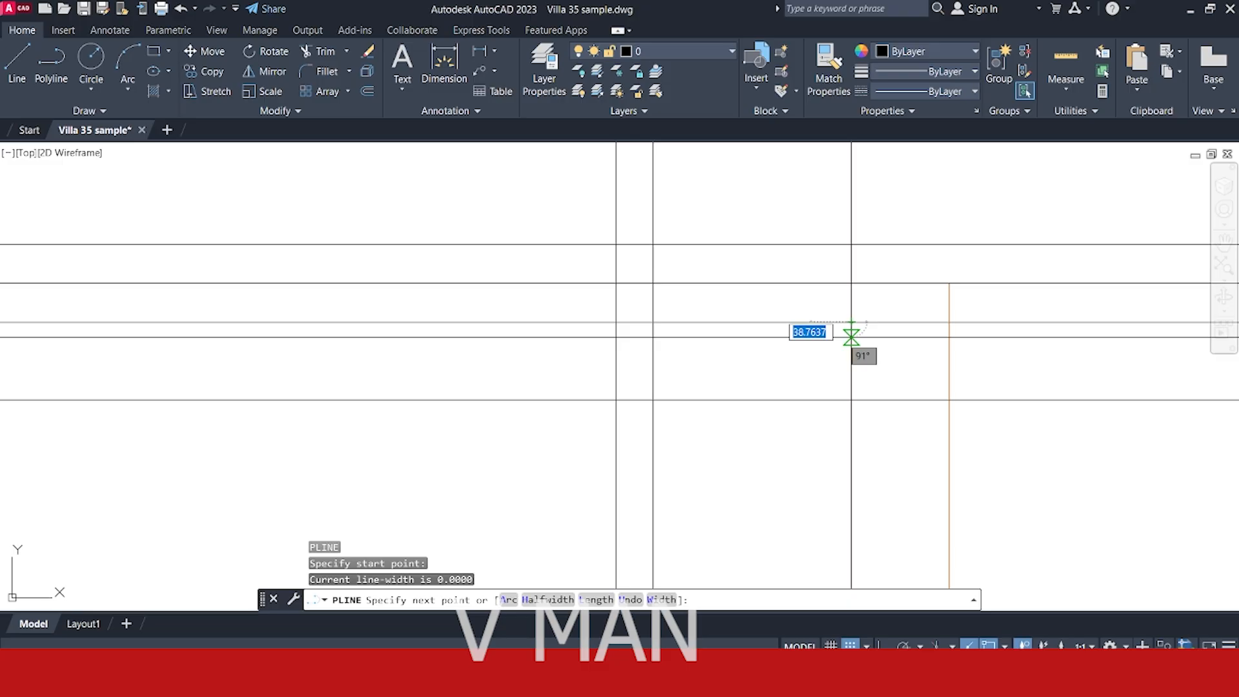
pyautogui.click(851, 401)
pyautogui.click(949, 401)
pyautogui.click(949, 282)
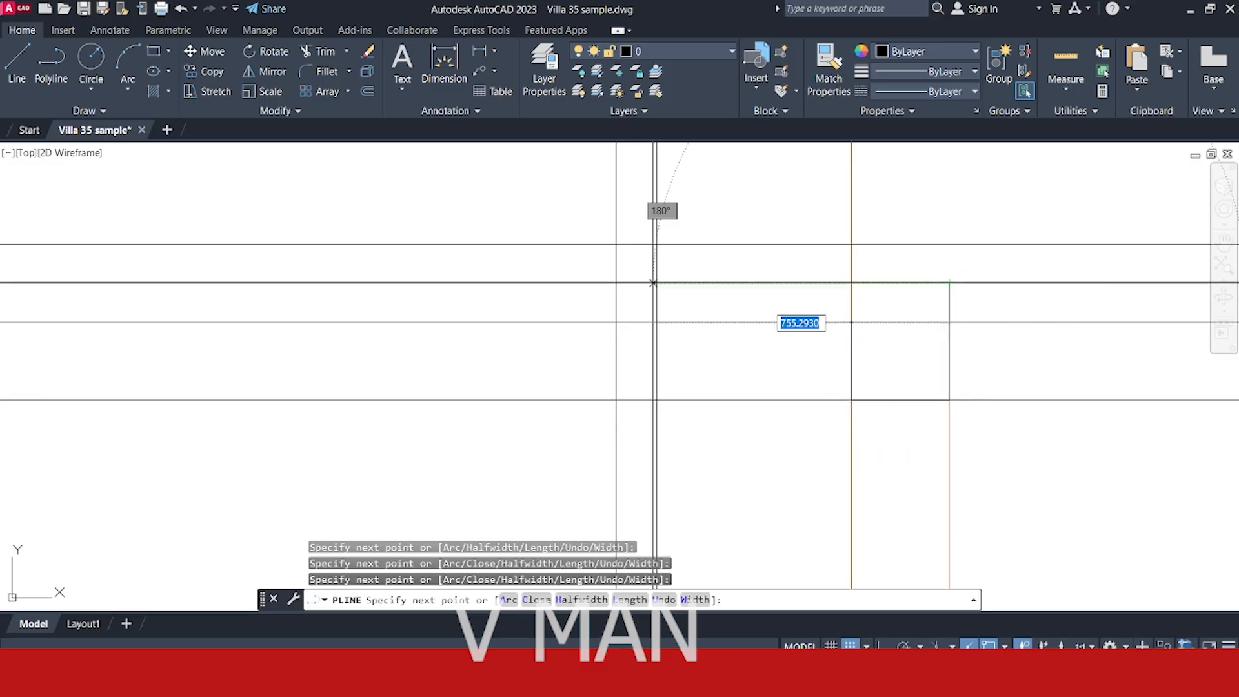
pyautogui.click(653, 282)
pyautogui.click(653, 244)
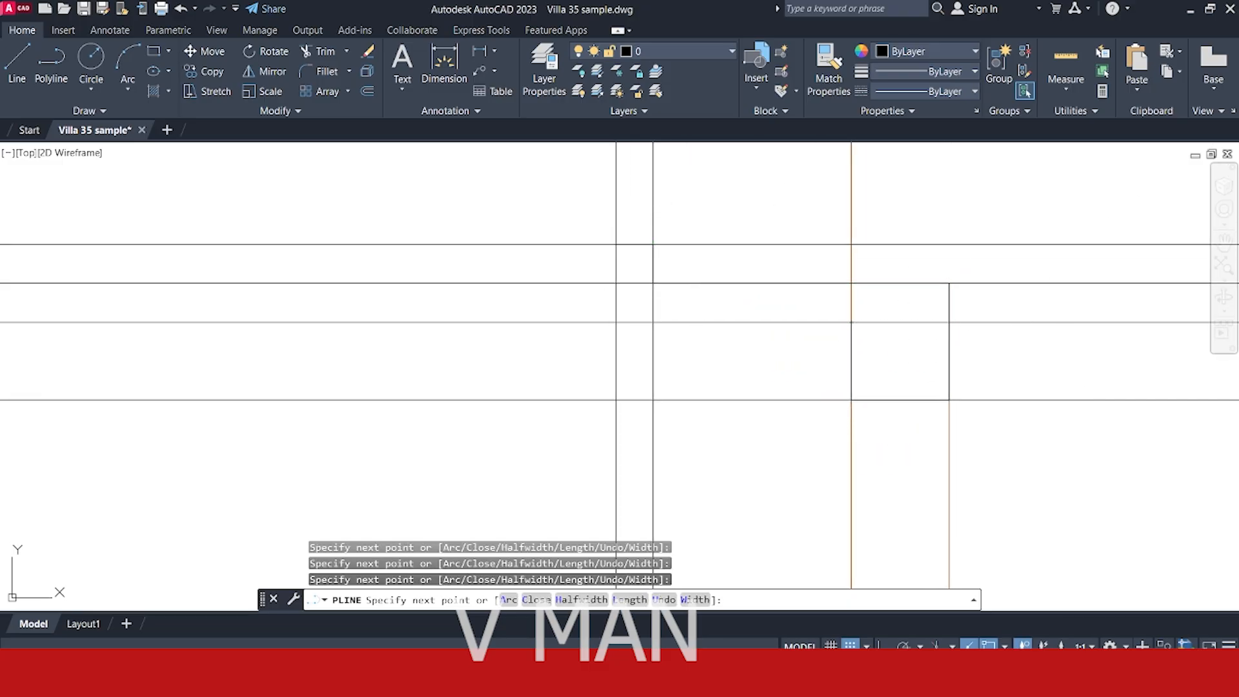
pyautogui.click(652, 398)
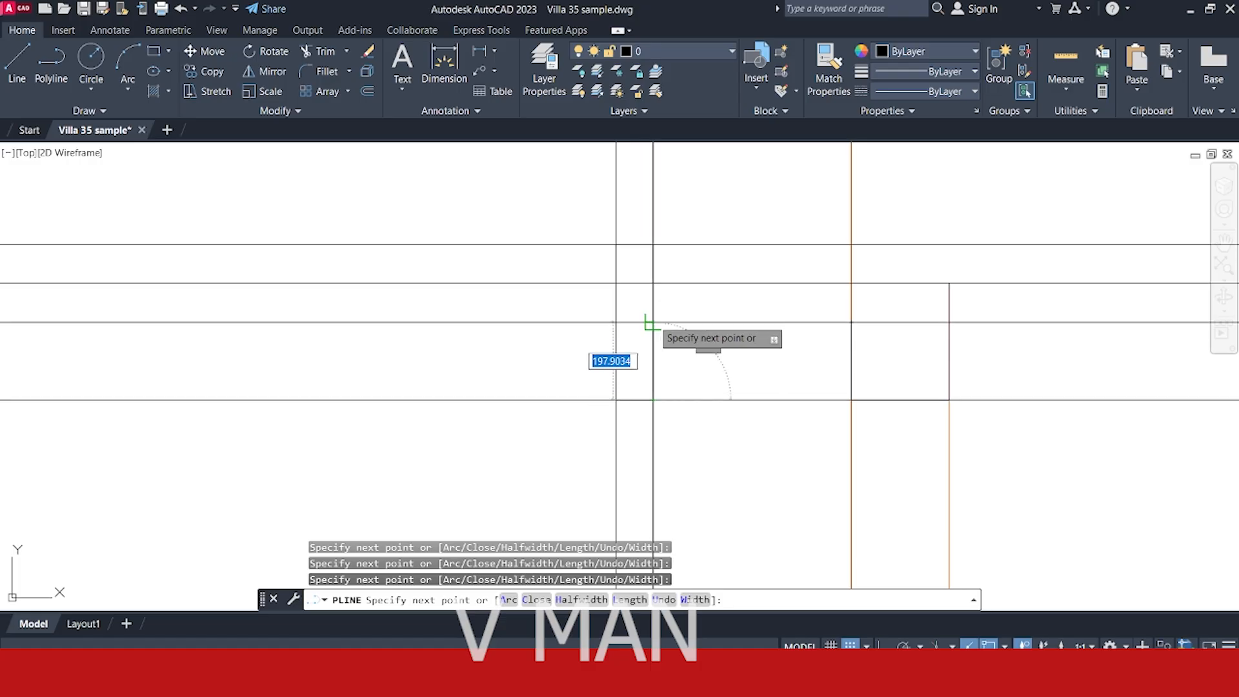
pyautogui.write('c')
pyautogui.press('Return')
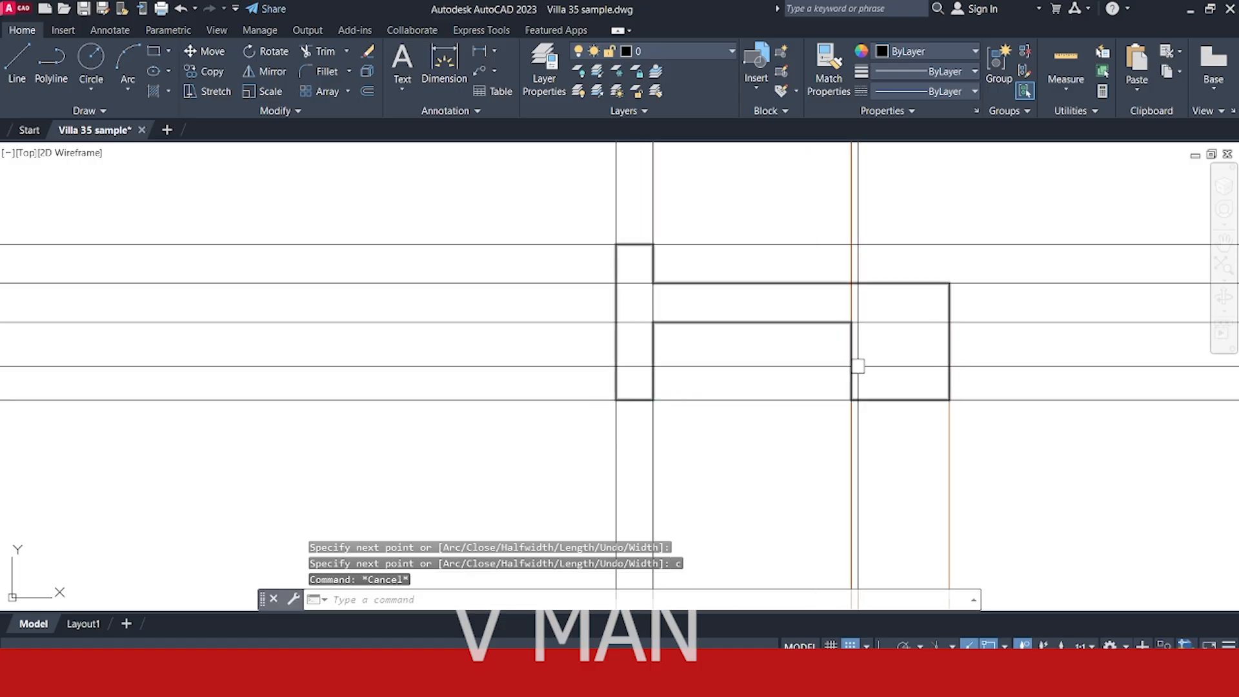
pyautogui.press('Escape')
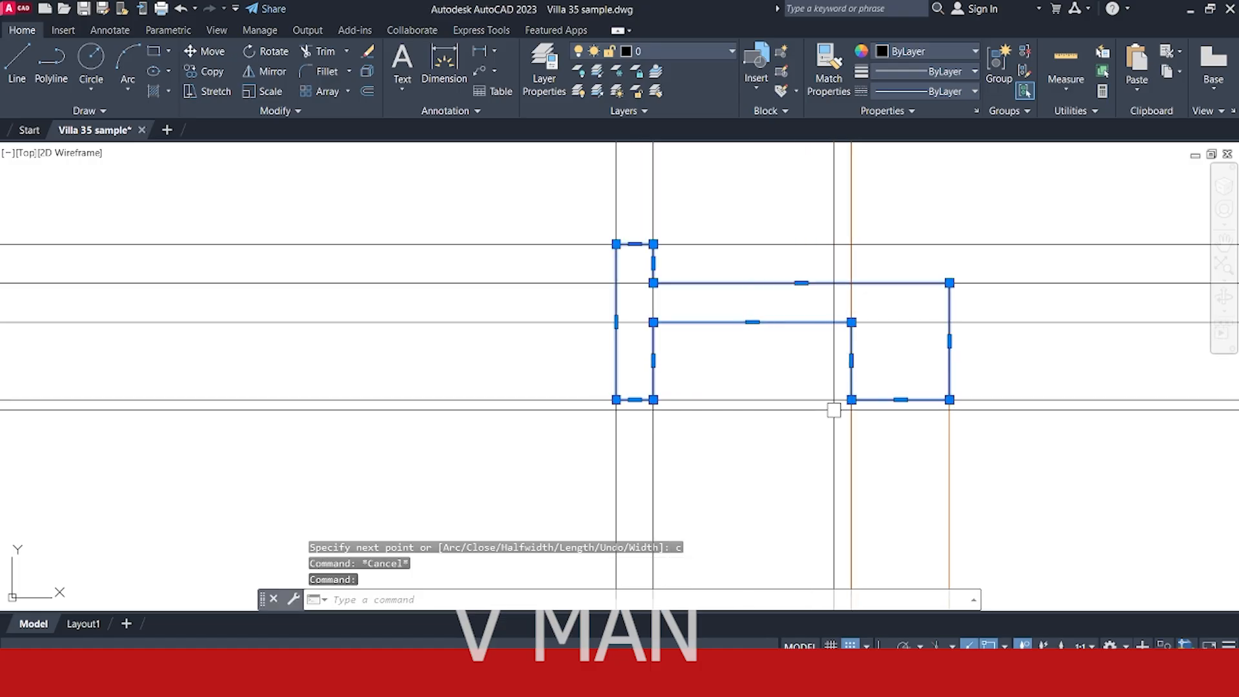
# - Assign the closed roof edge polyline to the D-Wall Brick layer
pyautogui.click(674, 53)
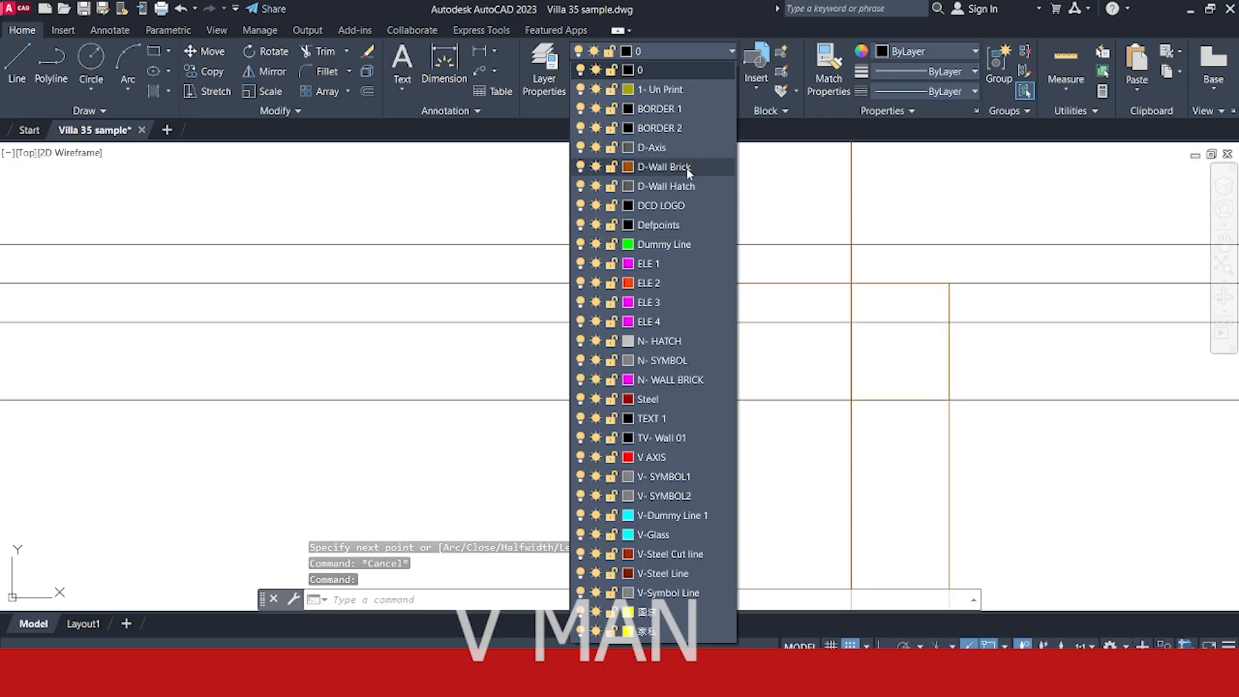
pyautogui.click(665, 167)
pyautogui.press('Escape')
# - Fill the closed roof edge outline with a solid hatch, selecting the outline as boundary object
pyautogui.press('Return')
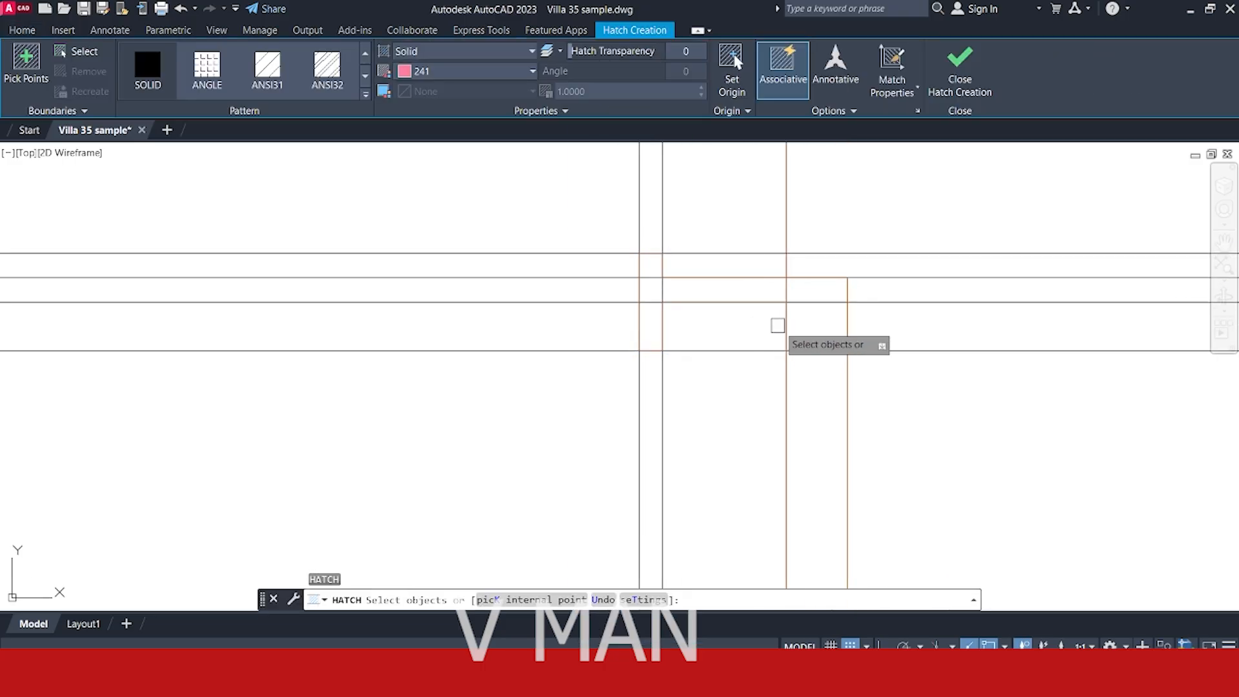
pyautogui.click(780, 326)
pyautogui.press('Return')
pyautogui.scroll(-6, 707, 304)
pyautogui.press('Escape')
# - Match the roof edge hatch to the dark hatch of the floor slab below
pyautogui.scroll(2, 728, 497)
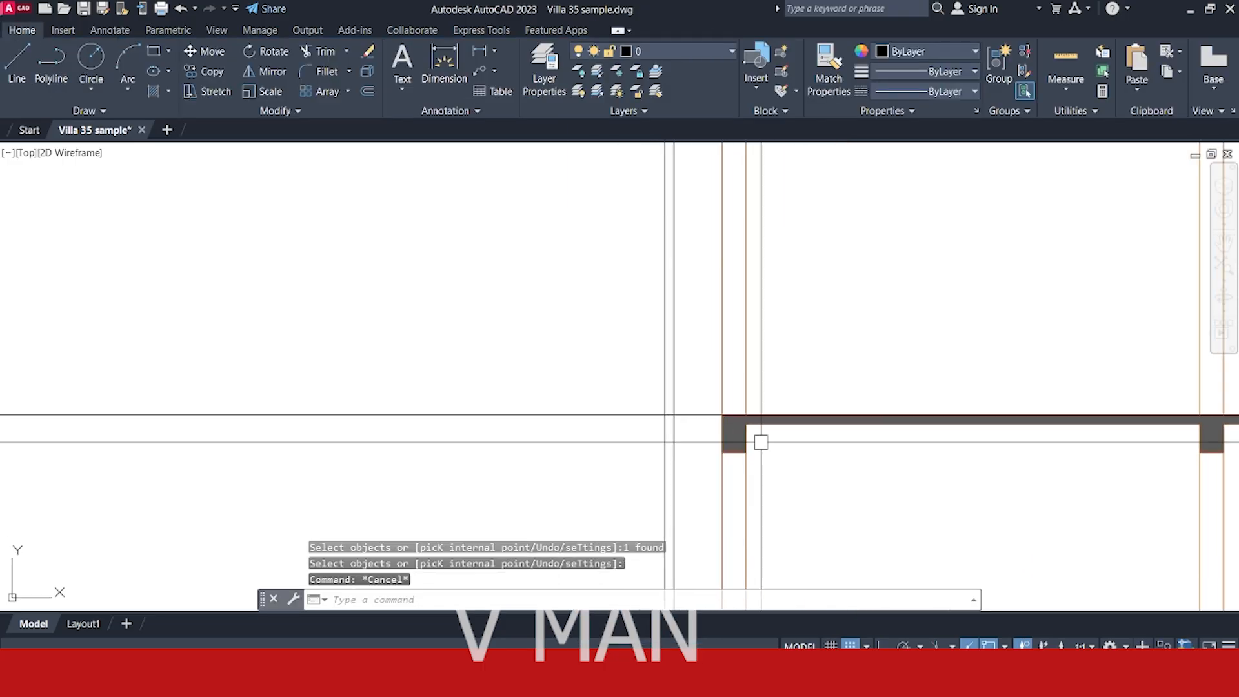
pyautogui.write('a')
pyautogui.press('Return')
pyautogui.click(736, 426)
pyautogui.scroll(3, 743, 421)
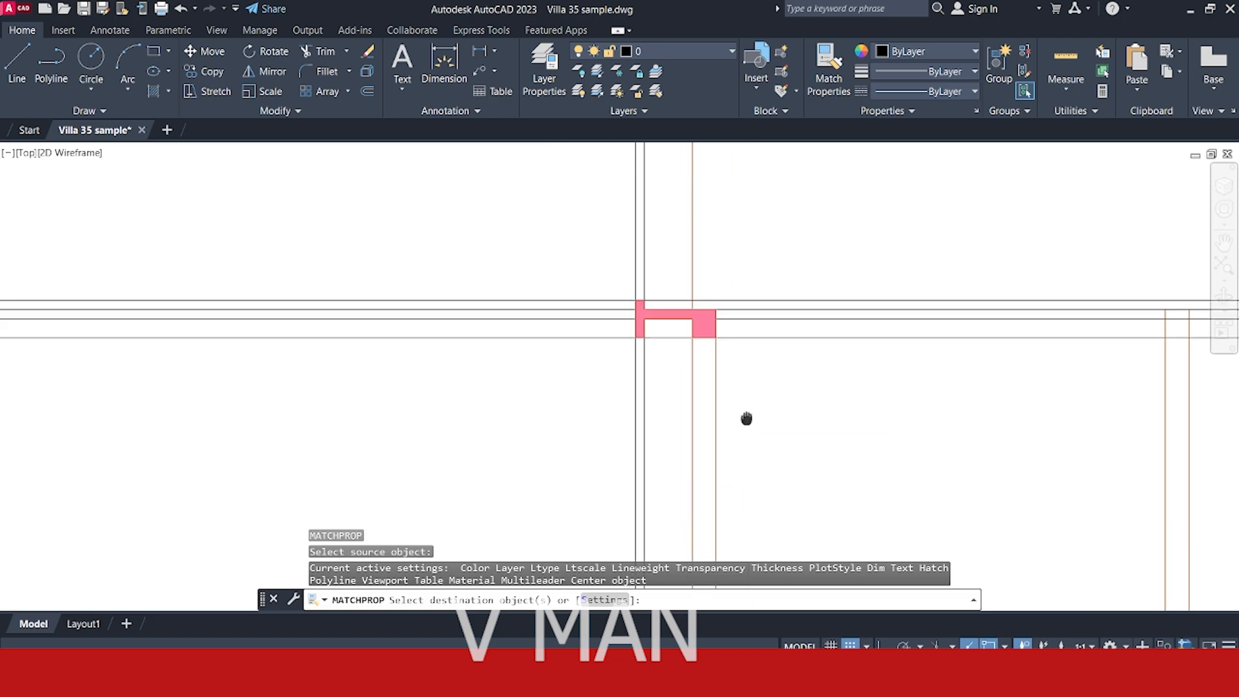
pyautogui.press('Escape')
# - Draw a sloped polyline under the roof edge slab from the beam's lower inner corner to the midpoint of the upstand's inner face
pyautogui.scroll(3, 584, 323)
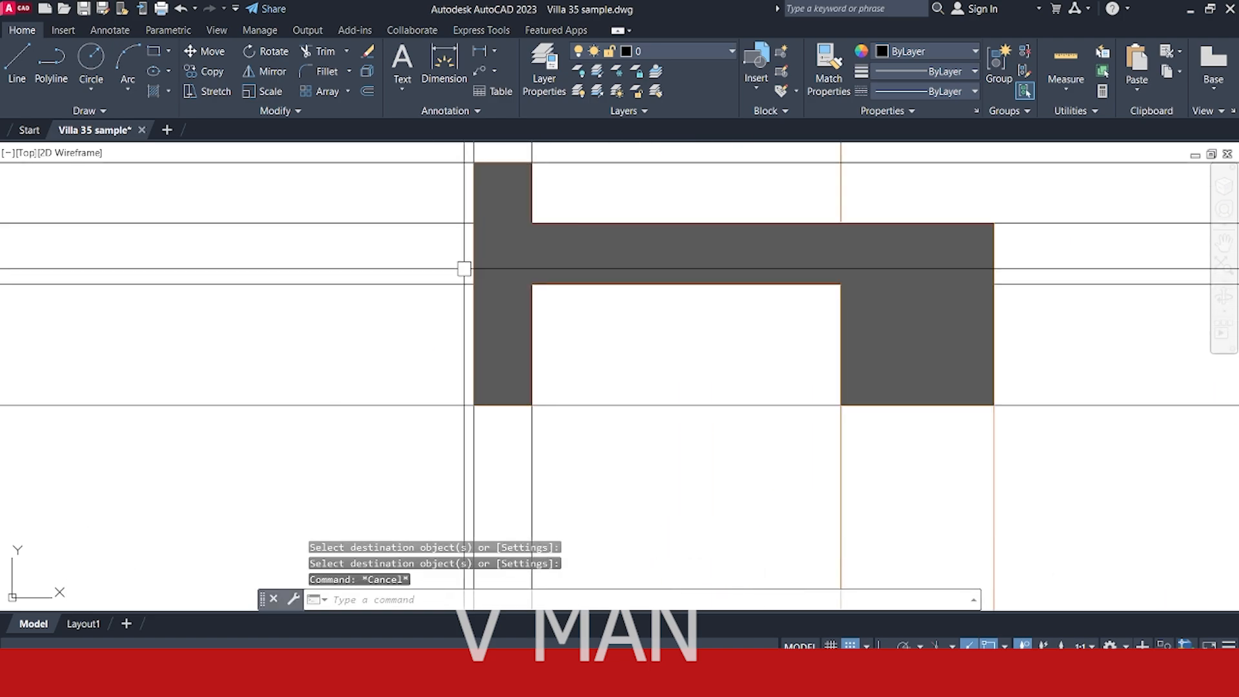
pyautogui.click(458, 266)
pyautogui.press('Escape')
pyautogui.write('pl')
pyautogui.press('Return')
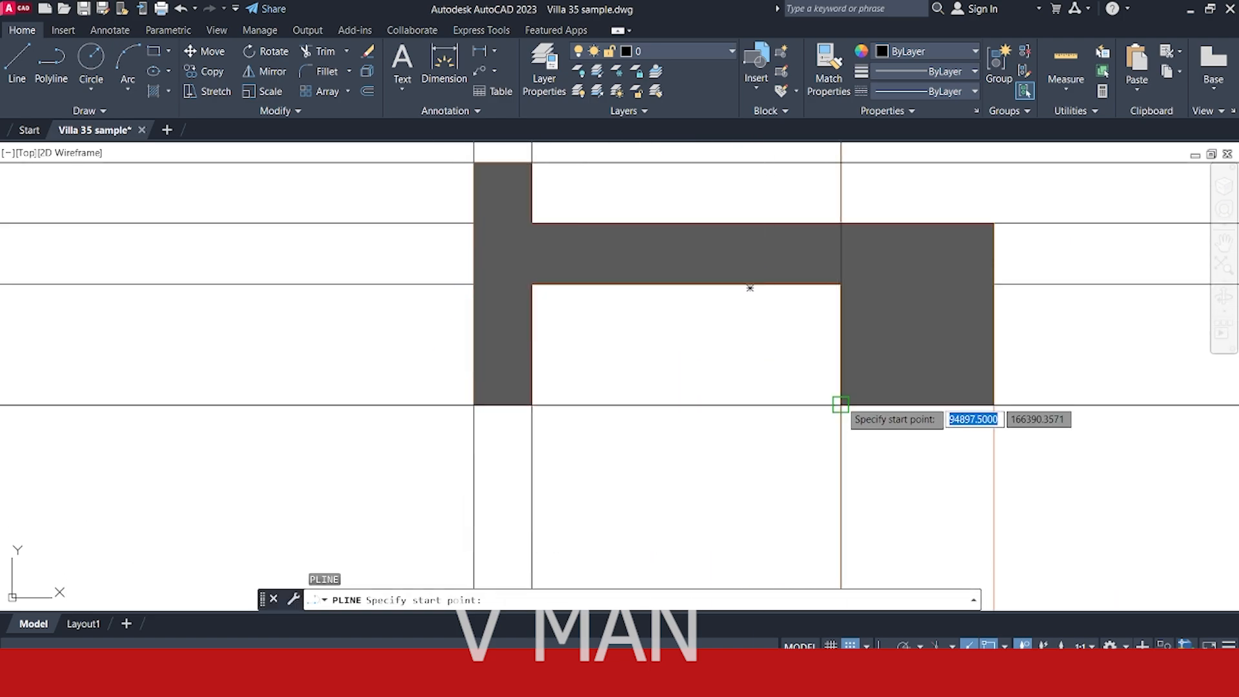
pyautogui.click(841, 404)
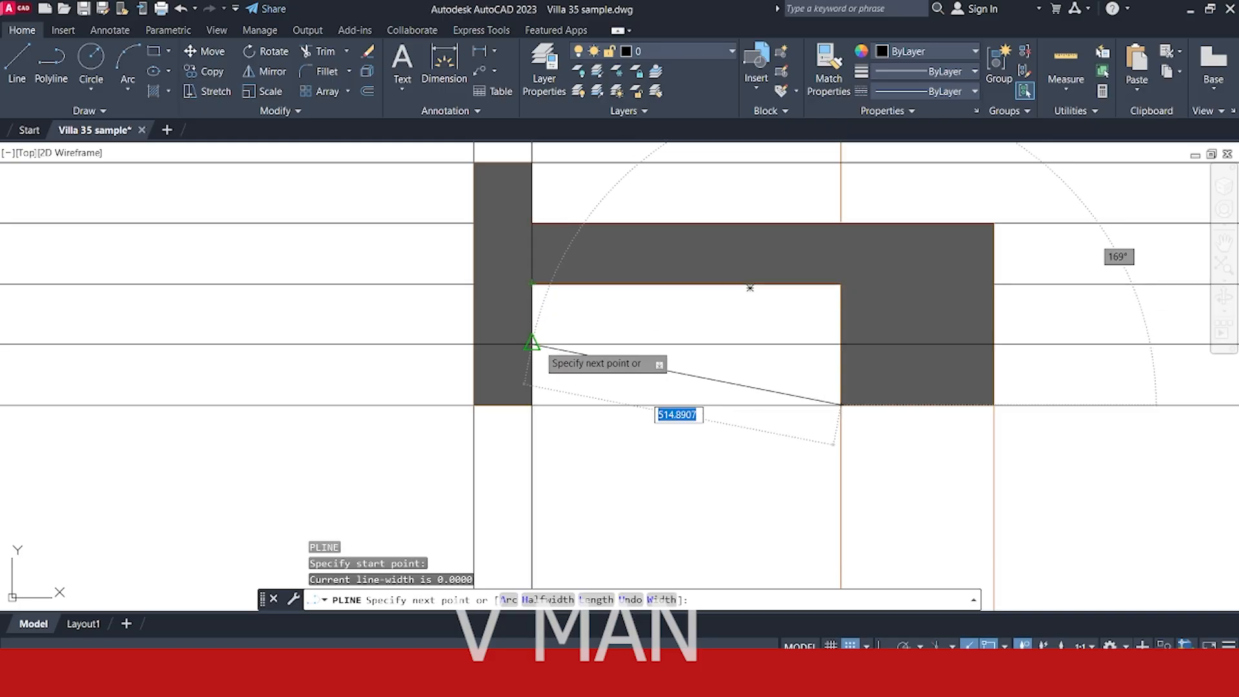
pyautogui.click(532, 344)
pyautogui.press('Escape')
# - Assign the sloped line under the roof edge slab to the ELE 2 layer
pyautogui.click(597, 327)
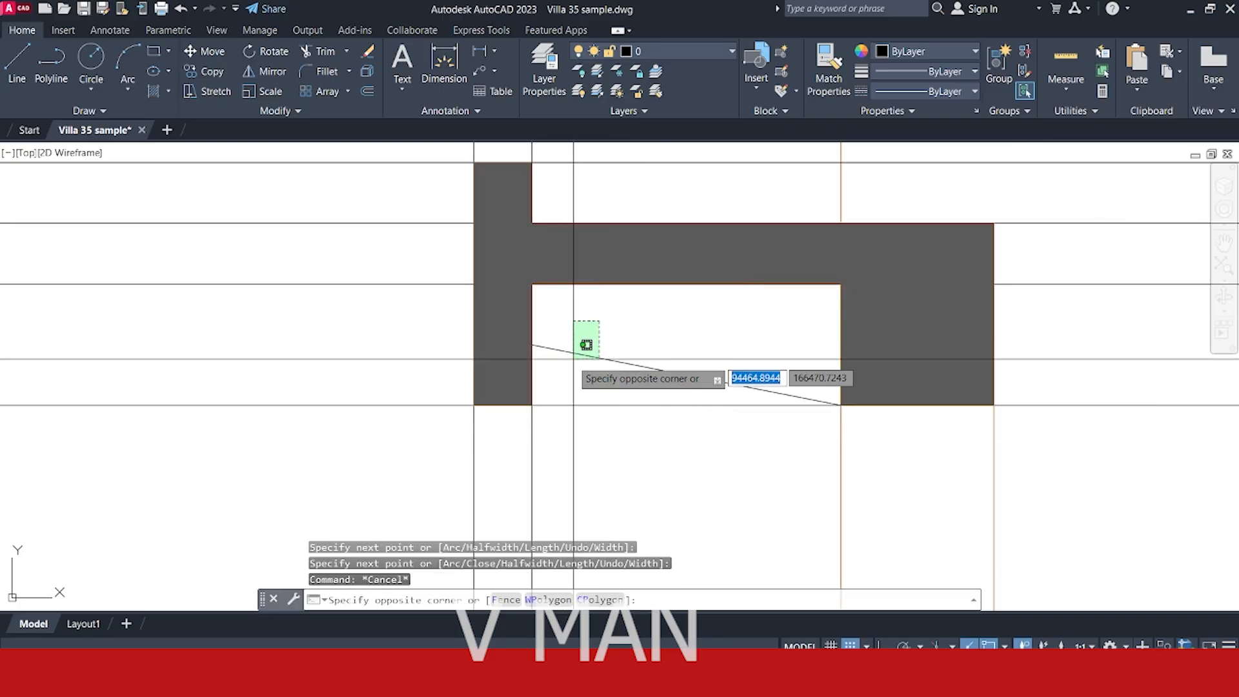
pyautogui.press('Escape')
pyautogui.moveTo(599, 408); pyautogui.dragTo(588, 399, button='middle')
pyautogui.click(614, 327)
pyautogui.click(573, 363)
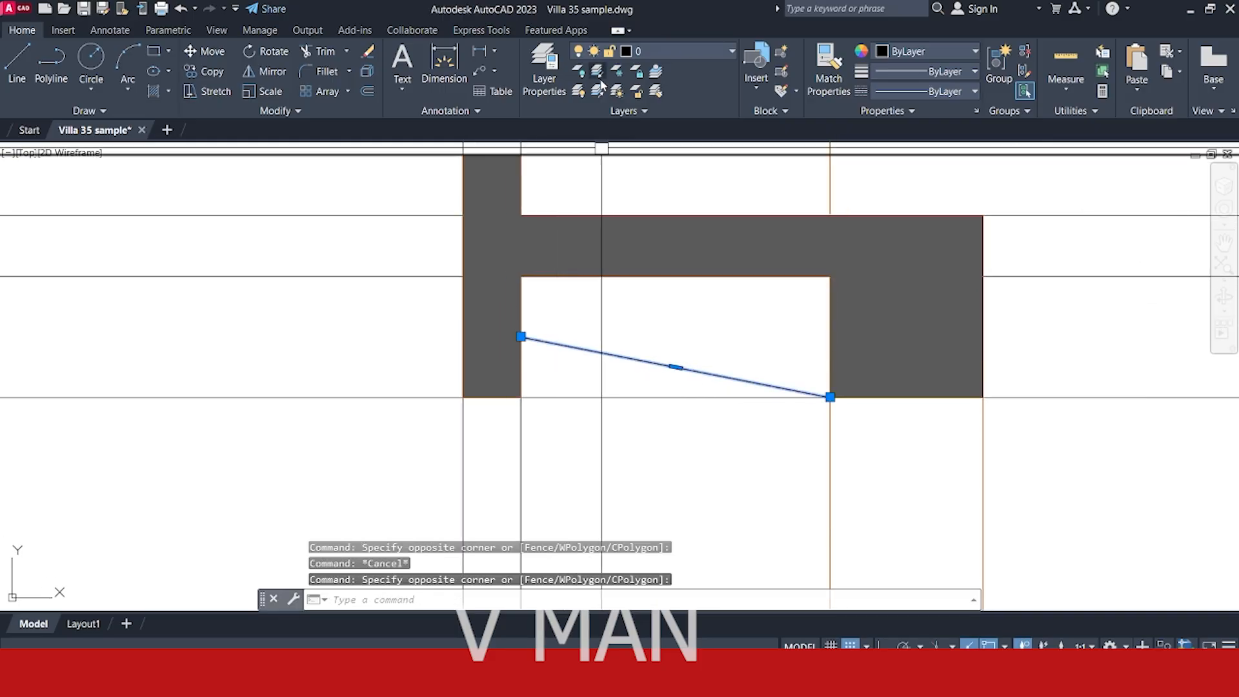
pyautogui.click(664, 51)
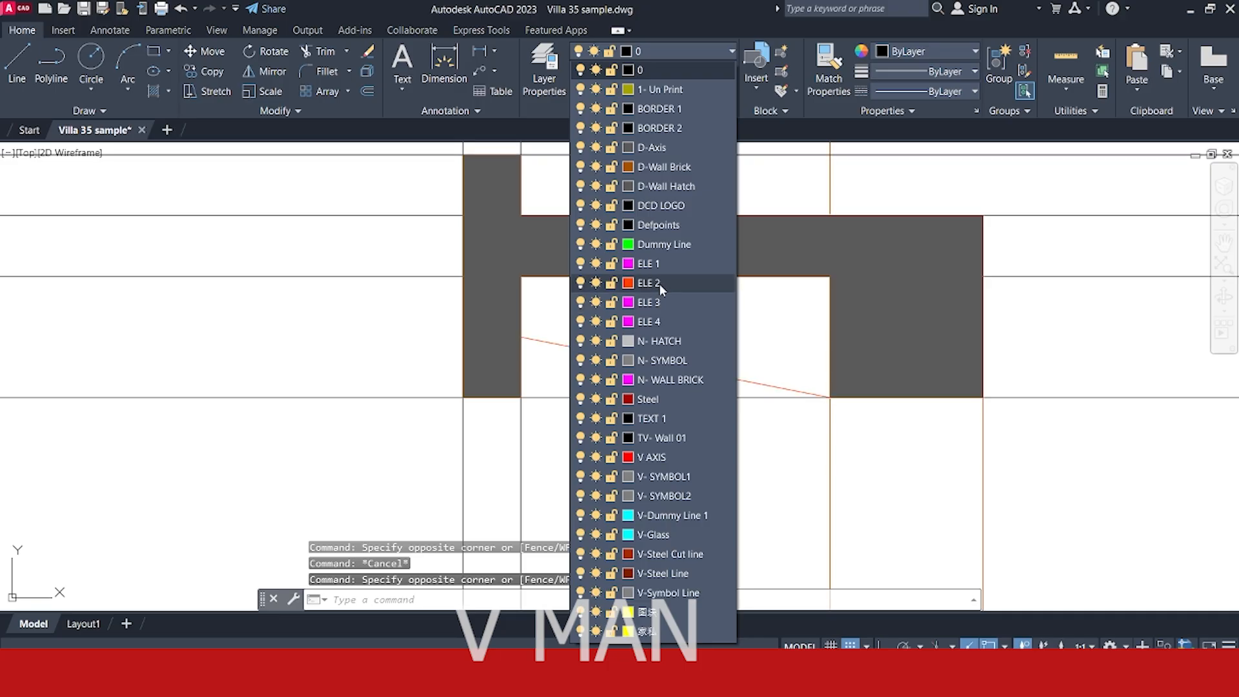
pyautogui.click(660, 284)
pyautogui.press('Escape')
# - Convert the roof edge outline, its hatch and the sloped line into one block
pyautogui.scroll(-4, 627, 341)
pyautogui.click(474, 204)
pyautogui.click(784, 401)
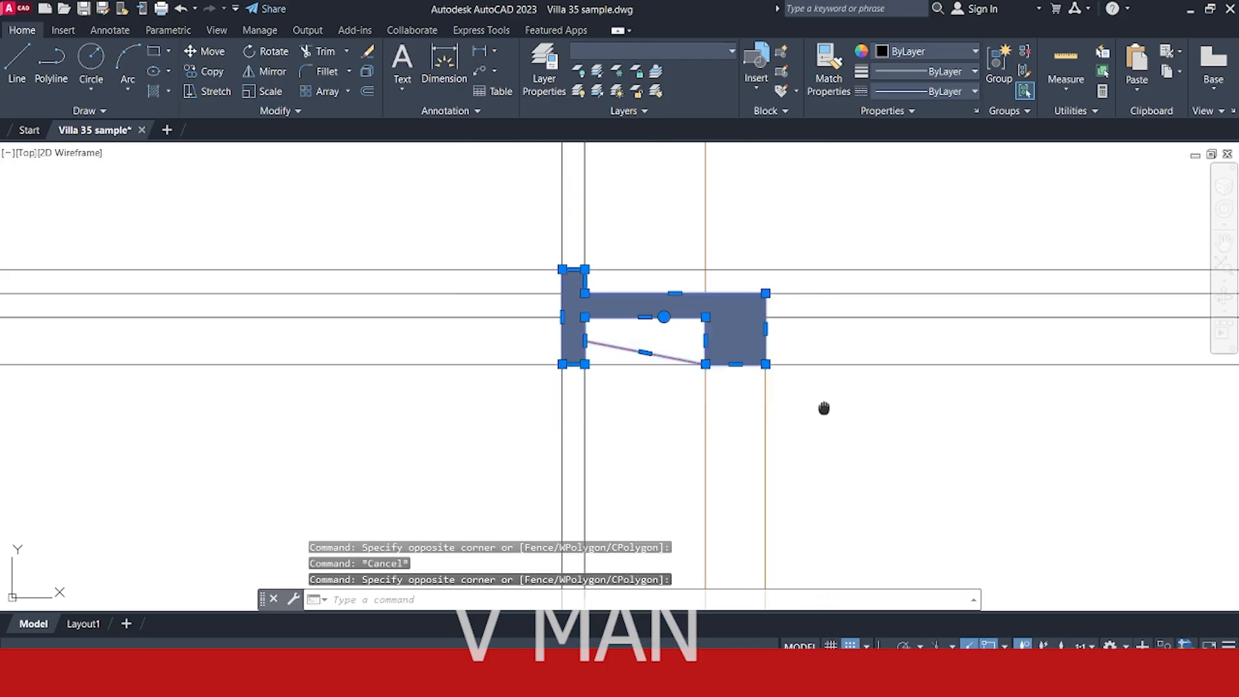
pyautogui.moveTo(824, 408); pyautogui.dragTo(818, 375, button='middle')
pyautogui.write('b')
pyautogui.press('Return')
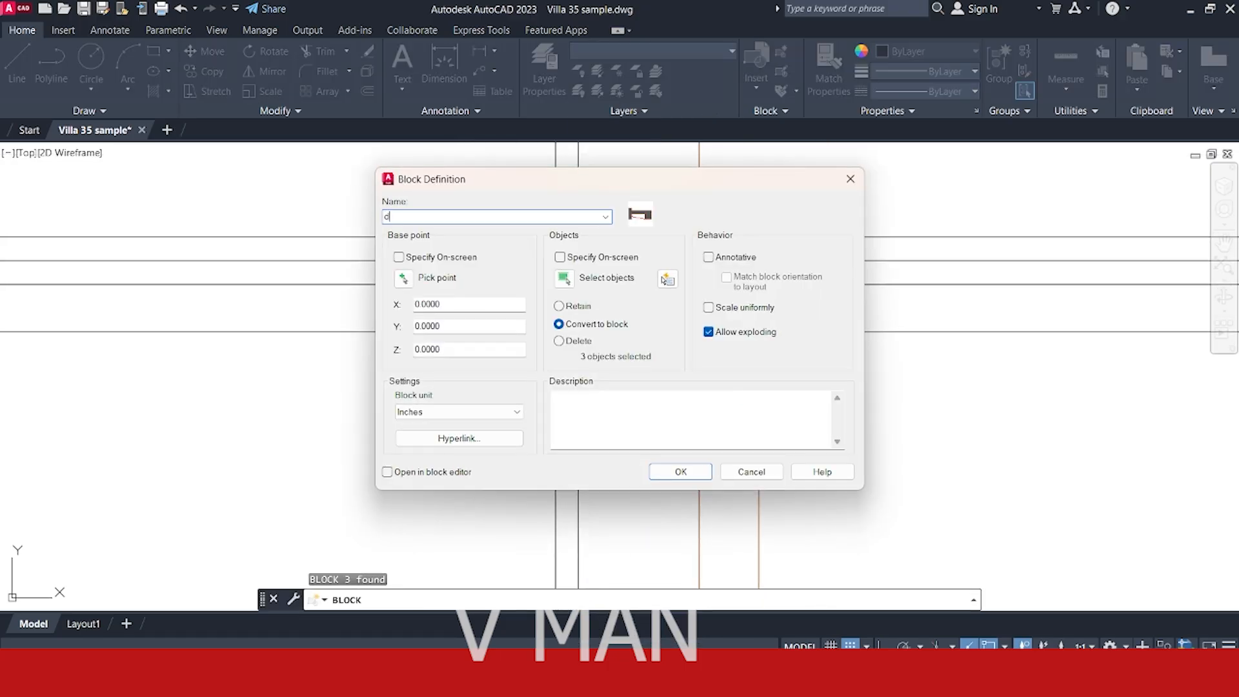
pyautogui.press('Return')
pyautogui.press('Escape')
# - Mirror the roof edge block about a vertical line through its lower beam-side corner with Ortho on, keeping the source block
pyautogui.click(656, 319)
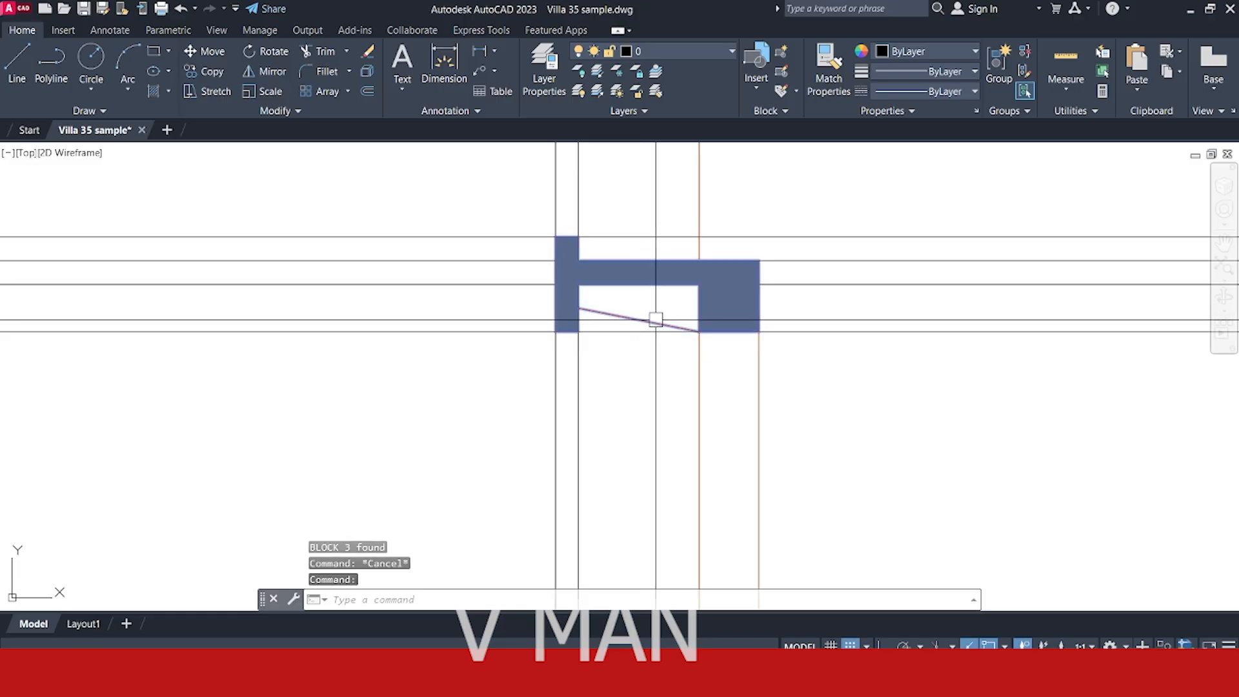
pyautogui.moveTo(772, 348); pyautogui.dragTo(715, 359, button='middle')
pyautogui.write('mi')
pyautogui.press('Return')
pyautogui.click(703, 342)
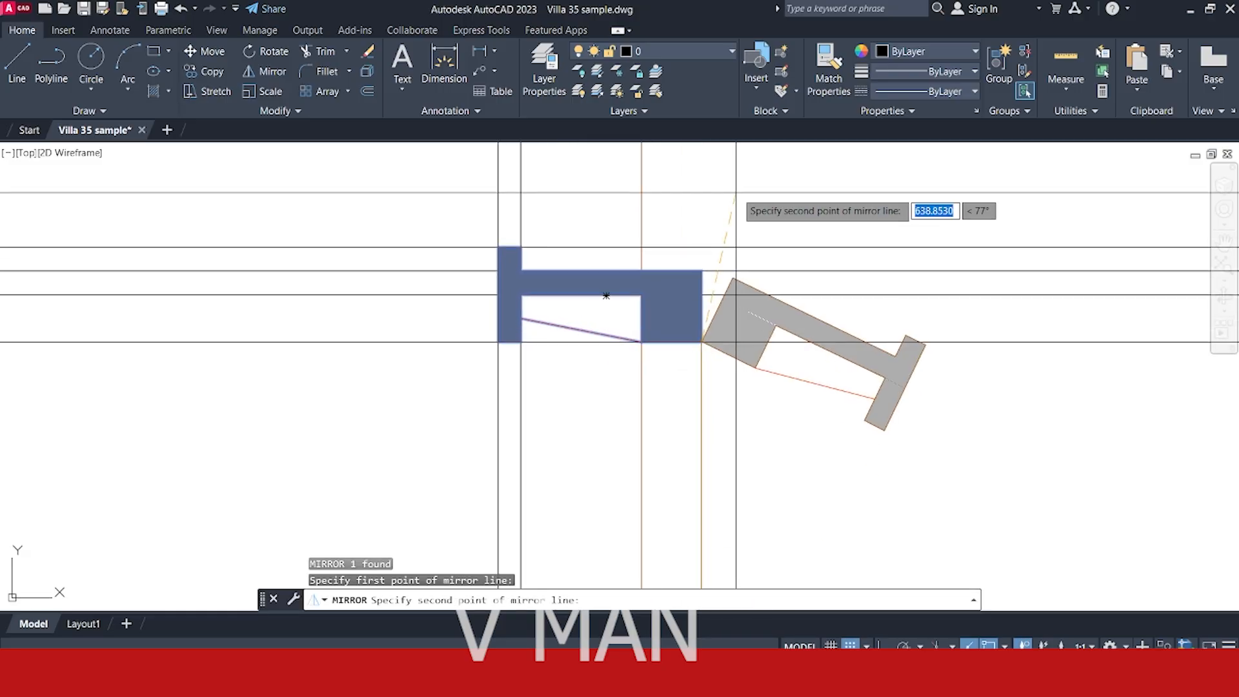
pyautogui.press('F8')
pyautogui.click(740, 178)
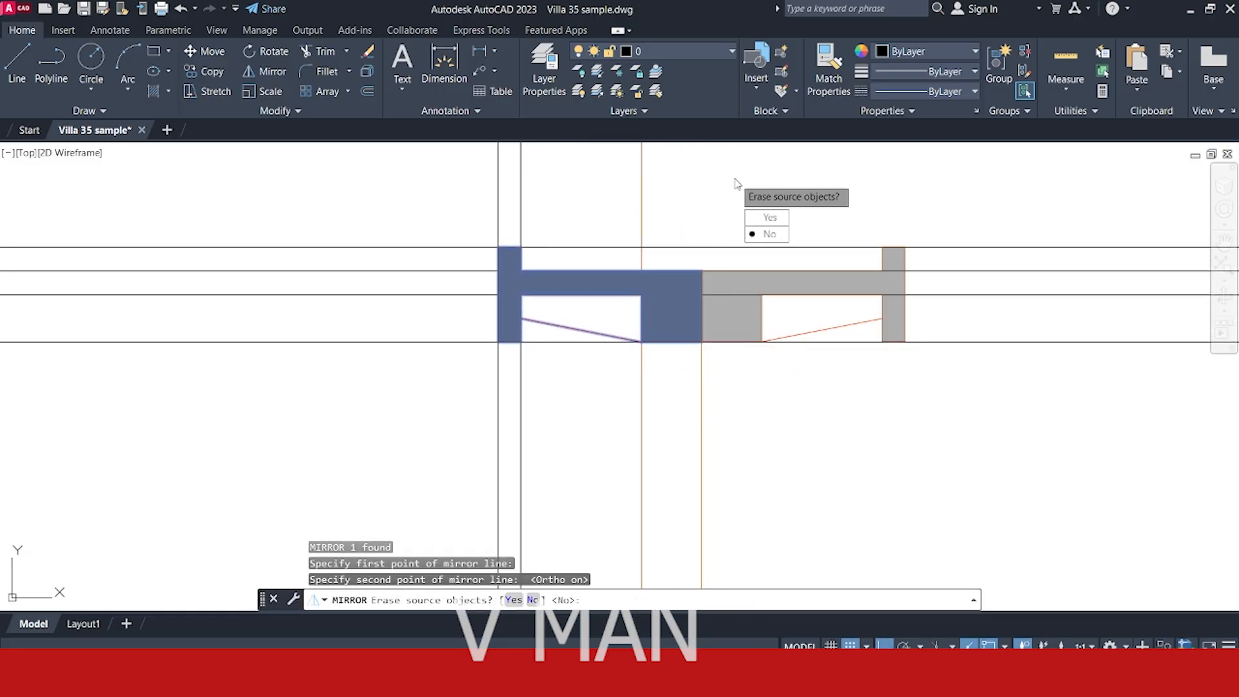
pyautogui.press('Return')
pyautogui.press('Escape')
# - Move the mirrored roof edge block horizontally by its upper beam-side corner onto the right-hand end wall at the top level
pyautogui.click(820, 322)
pyautogui.moveTo(820, 321); pyautogui.dragTo(752, 273, button='middle')
pyautogui.write('m')
pyautogui.press('Return')
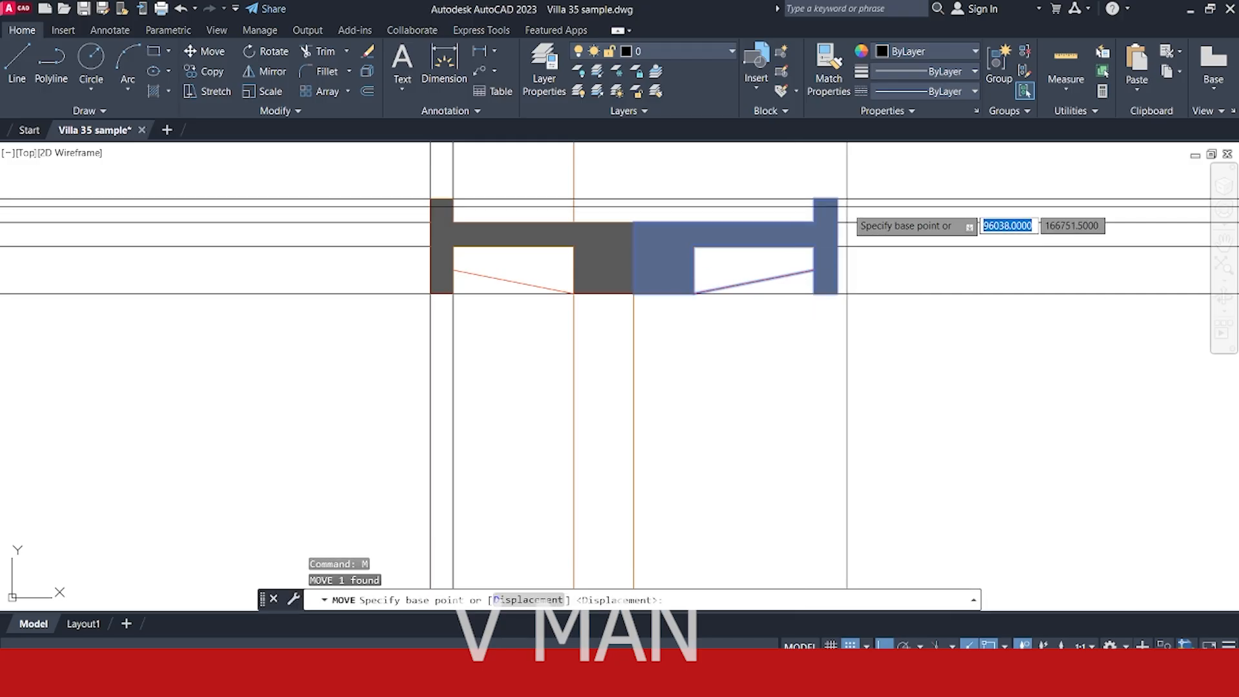
pyautogui.click(632, 222)
pyautogui.scroll(-4, 612, 237)
pyautogui.moveTo(612, 237); pyautogui.dragTo(274, 268, button='middle')
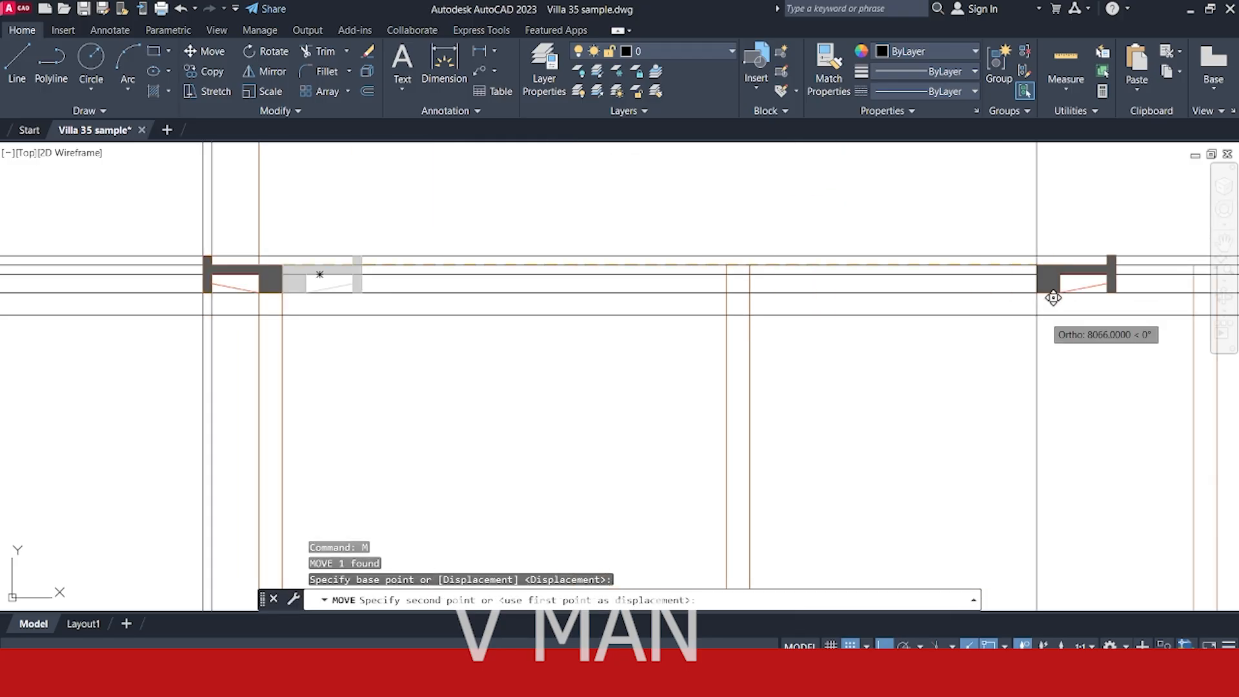
pyautogui.moveTo(1189, 306); pyautogui.dragTo(874, 307, button='middle')
pyautogui.scroll(4, 907, 265)
pyautogui.click(823, 268)
pyautogui.press('Escape')
# - Draw a rectangle for the roof beam between the middle wall's two lines, from the top level line down to the lowest roof line
pyautogui.scroll(-4, 823, 278)
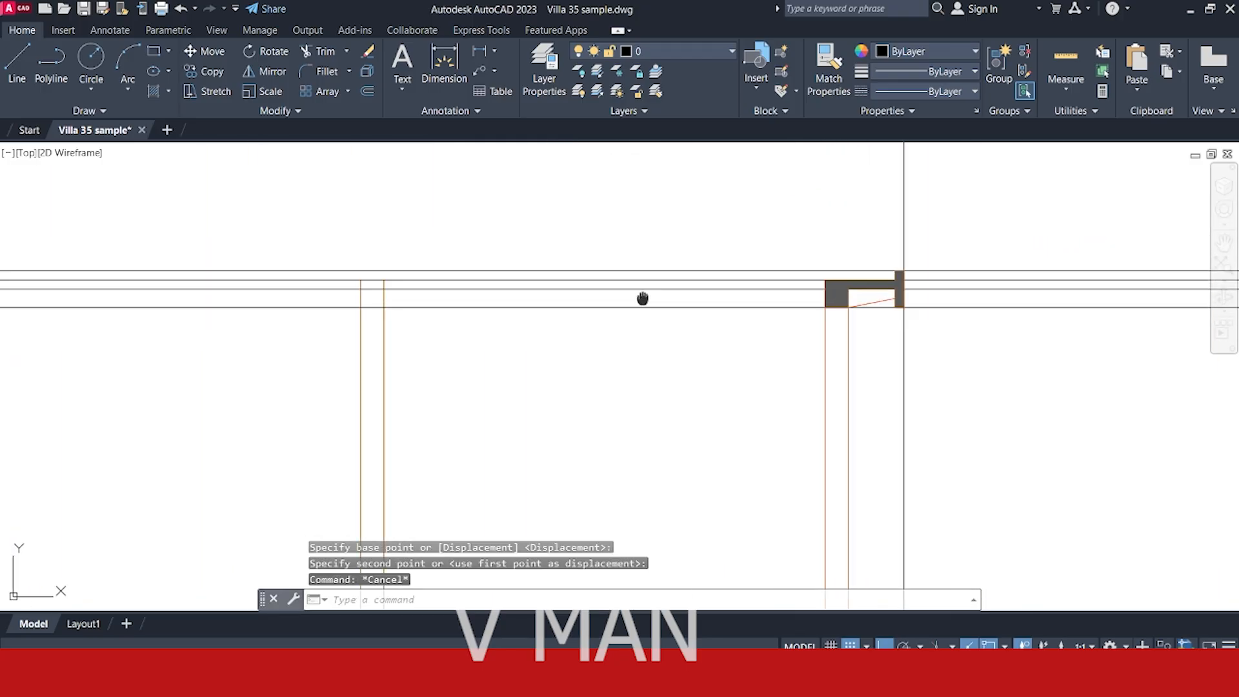
pyautogui.moveTo(641, 299); pyautogui.dragTo(764, 269, button='middle')
pyautogui.moveTo(528, 288); pyautogui.dragTo(774, 275, button='middle')
pyautogui.scroll(6, 720, 229)
pyautogui.click(723, 244)
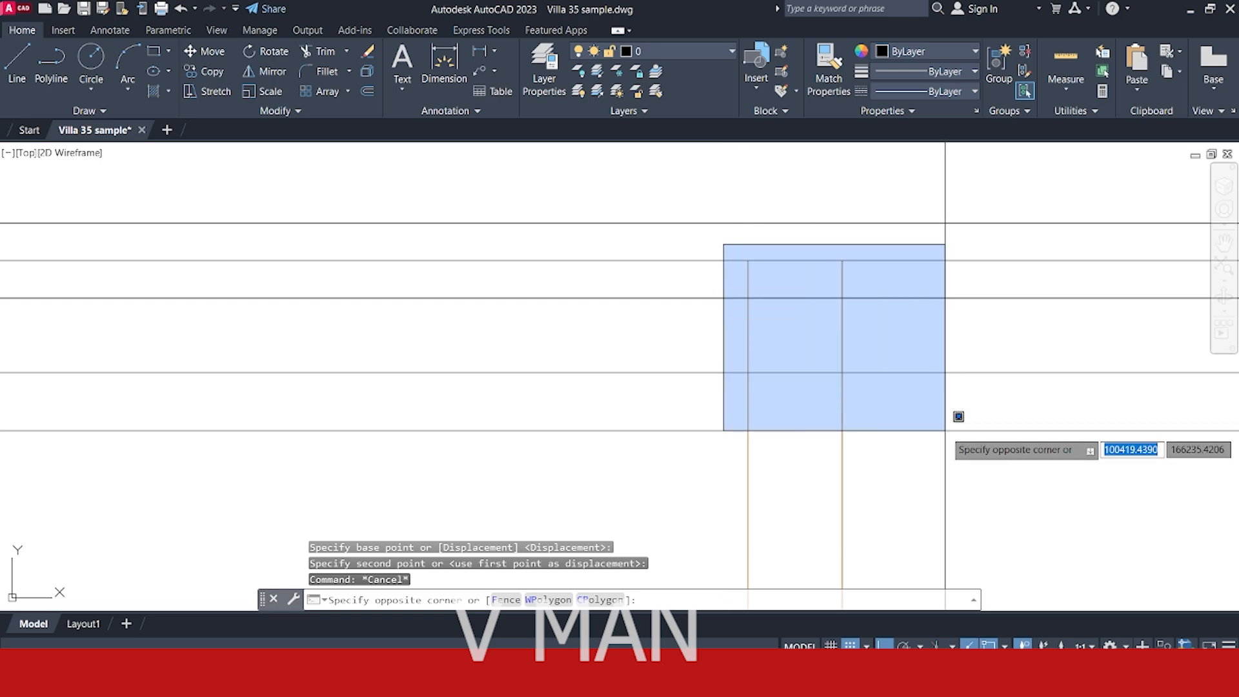
pyautogui.press('Escape')
pyautogui.moveTo(863, 409); pyautogui.dragTo(786, 388, button='middle')
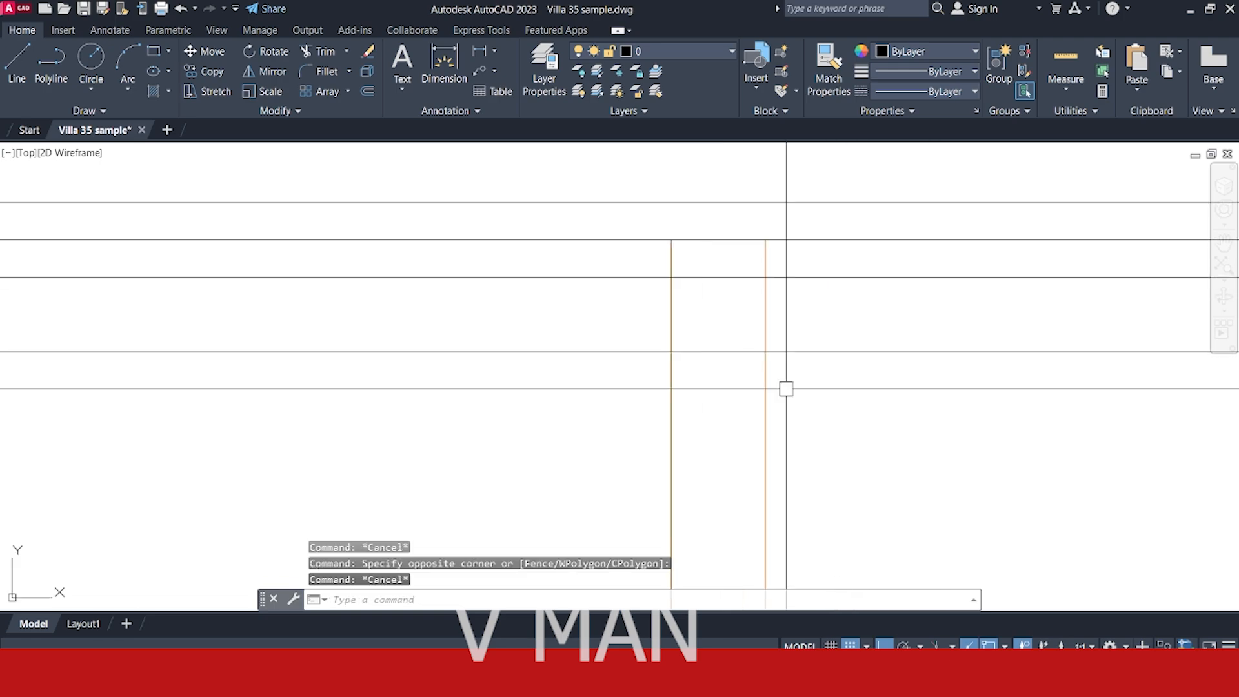
pyautogui.write('rec')
pyautogui.press('Return')
pyautogui.click(672, 240)
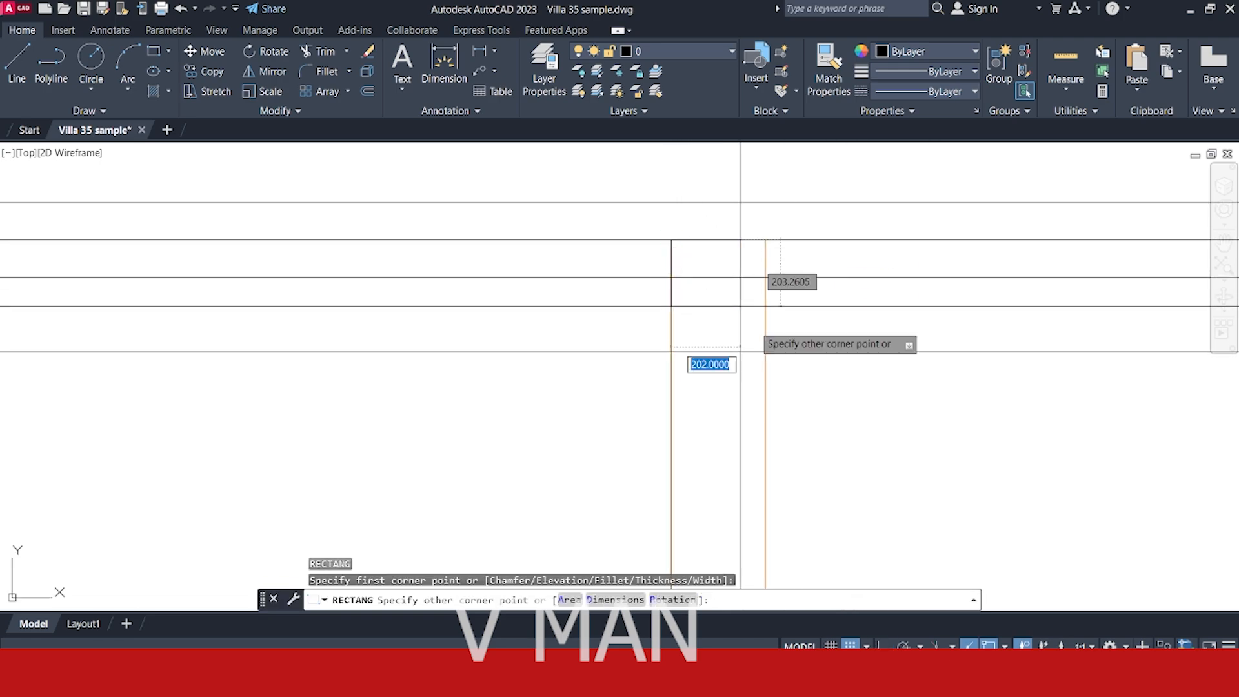
pyautogui.press('Escape')
pyautogui.press('Escape')
# - Match the middle roof beam rectangle's properties to those of the wall line below it
pyautogui.scroll(-4, 782, 356)
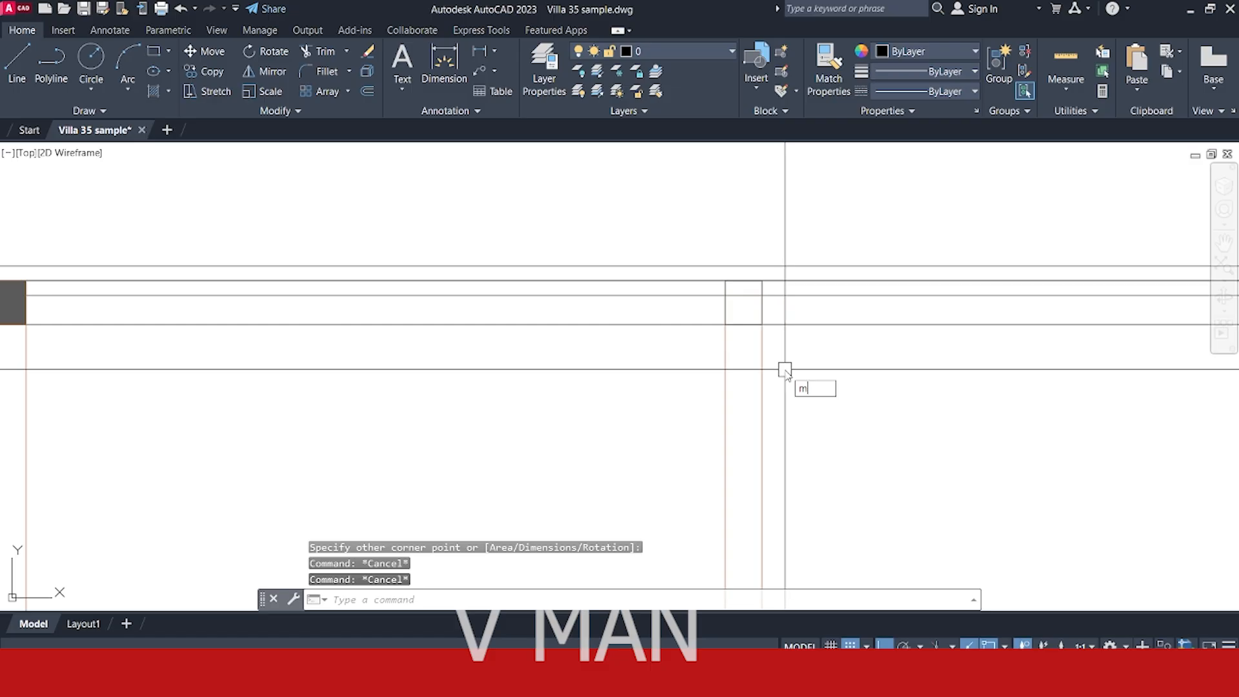
pyautogui.write('ma')
pyautogui.press('Return')
pyautogui.click(763, 373)
pyautogui.click(748, 325)
pyautogui.press('Return')
pyautogui.press('Escape')
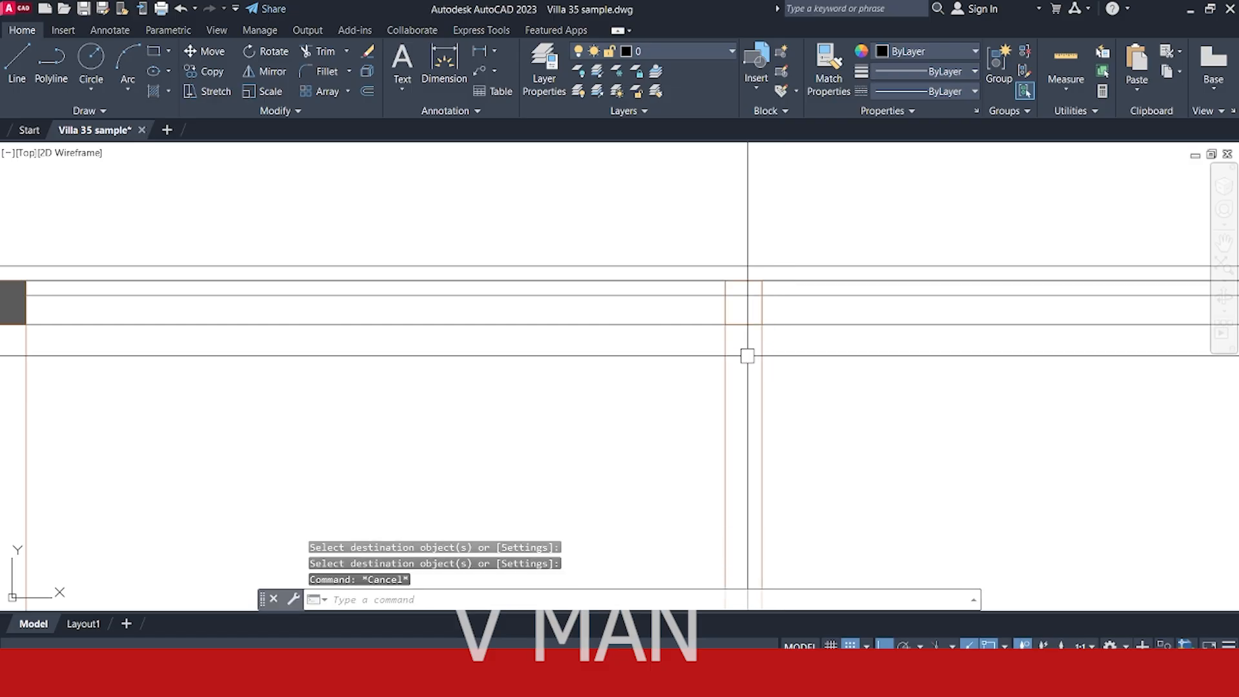
# - Fill the middle roof beam rectangle with a solid hatch
pyautogui.write('h')
pyautogui.press('Return')
pyautogui.scroll(-4, 747, 322)
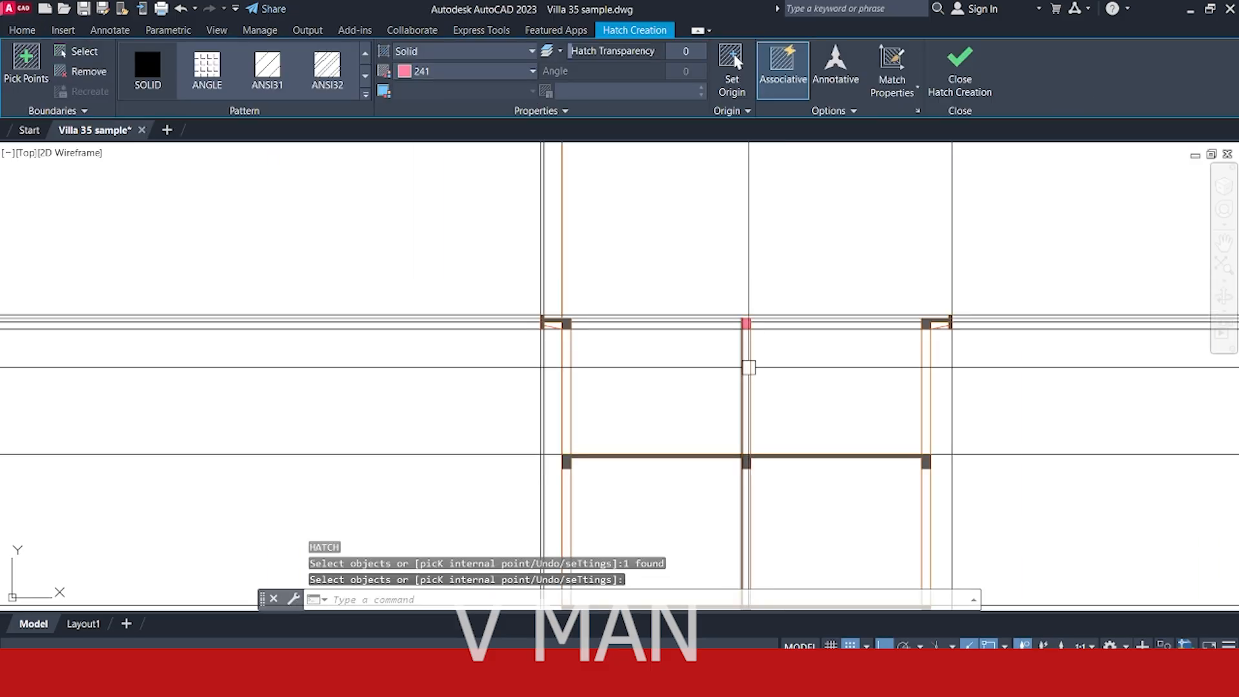
pyautogui.press('Escape')
# - Match the middle roof beam's hatch to the dark hatch of the floor slab and beam below
pyautogui.write('ma')
pyautogui.press('Return')
pyautogui.scroll(3, 733, 382)
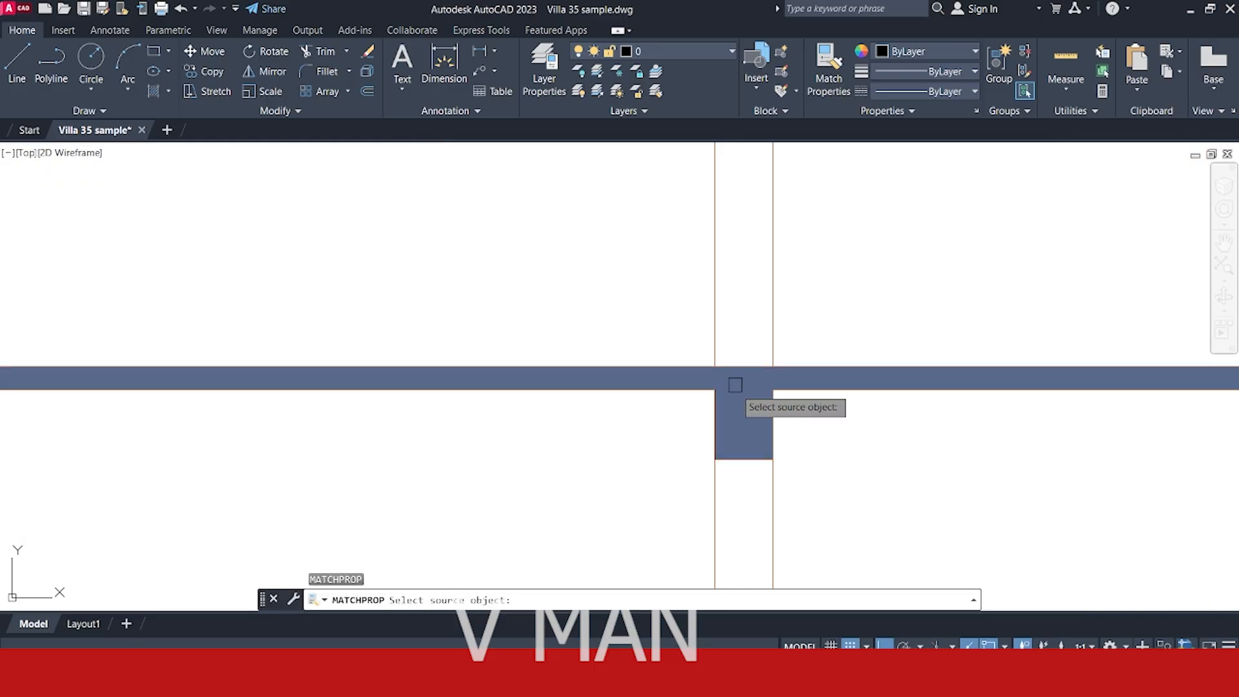
pyautogui.click(744, 401)
pyautogui.scroll(-4, 744, 401)
pyautogui.moveTo(774, 295); pyautogui.dragTo(796, 362, button='middle')
pyautogui.scroll(5, 797, 362)
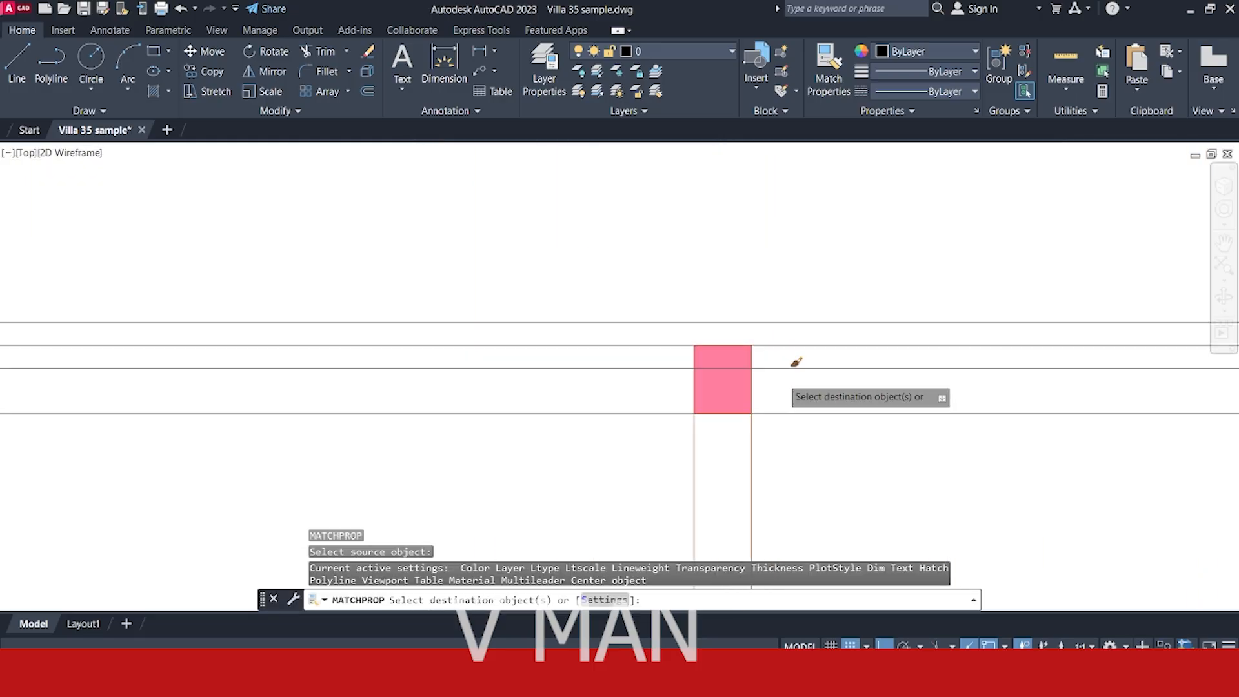
pyautogui.click(723, 379)
pyautogui.press('Return')
pyautogui.scroll(-6, 729, 387)
pyautogui.moveTo(708, 401); pyautogui.dragTo(847, 380, button='middle')
pyautogui.press('Escape')
pyautogui.scroll(4, 659, 392)
pyautogui.moveTo(665, 389); pyautogui.dragTo(731, 392, button='middle')
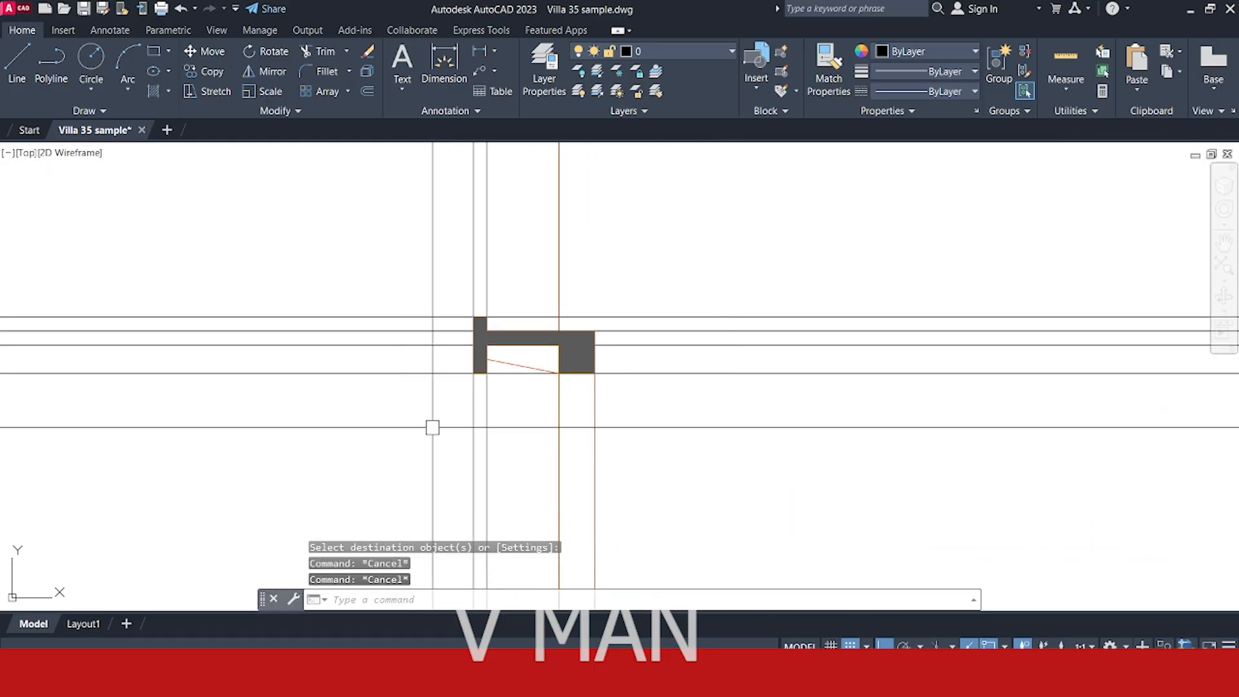
# - Erase the three spare horizontal roof helper lines and the two vertical ones at the left roof edge, keeping the slab-top level line
pyautogui.click(433, 427)
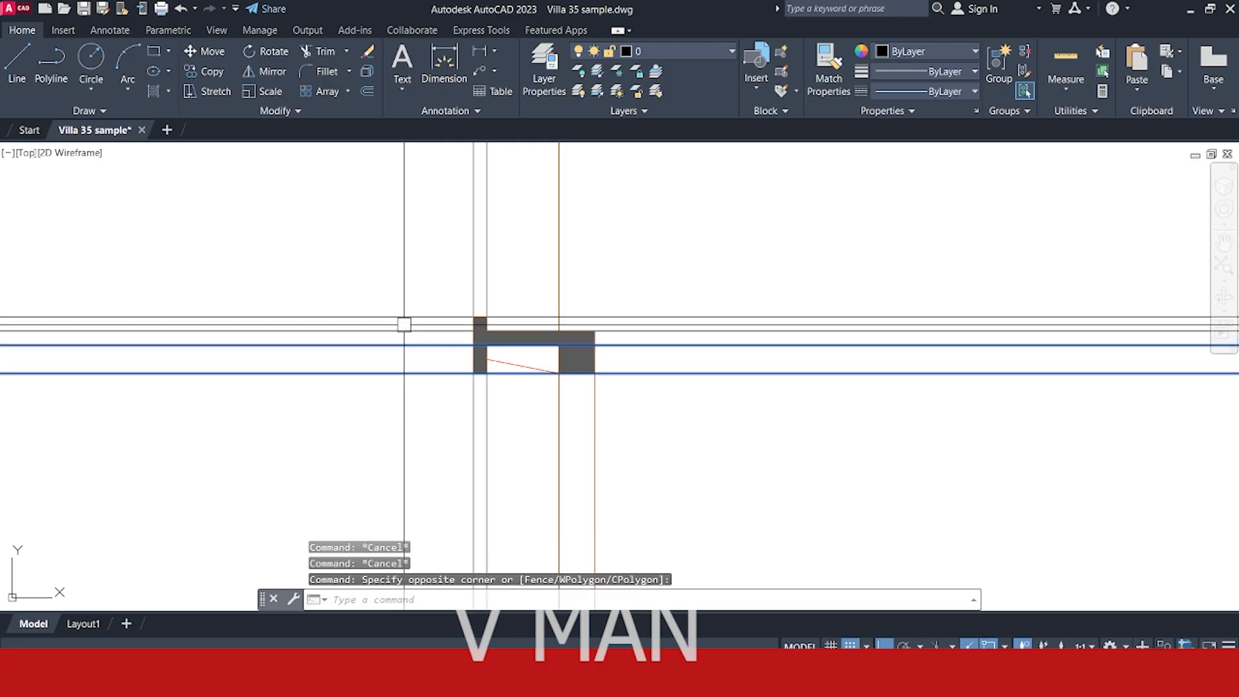
pyautogui.click(409, 302)
pyautogui.press('Delete')
pyautogui.moveTo(404, 307); pyautogui.dragTo(445, 293, button='middle')
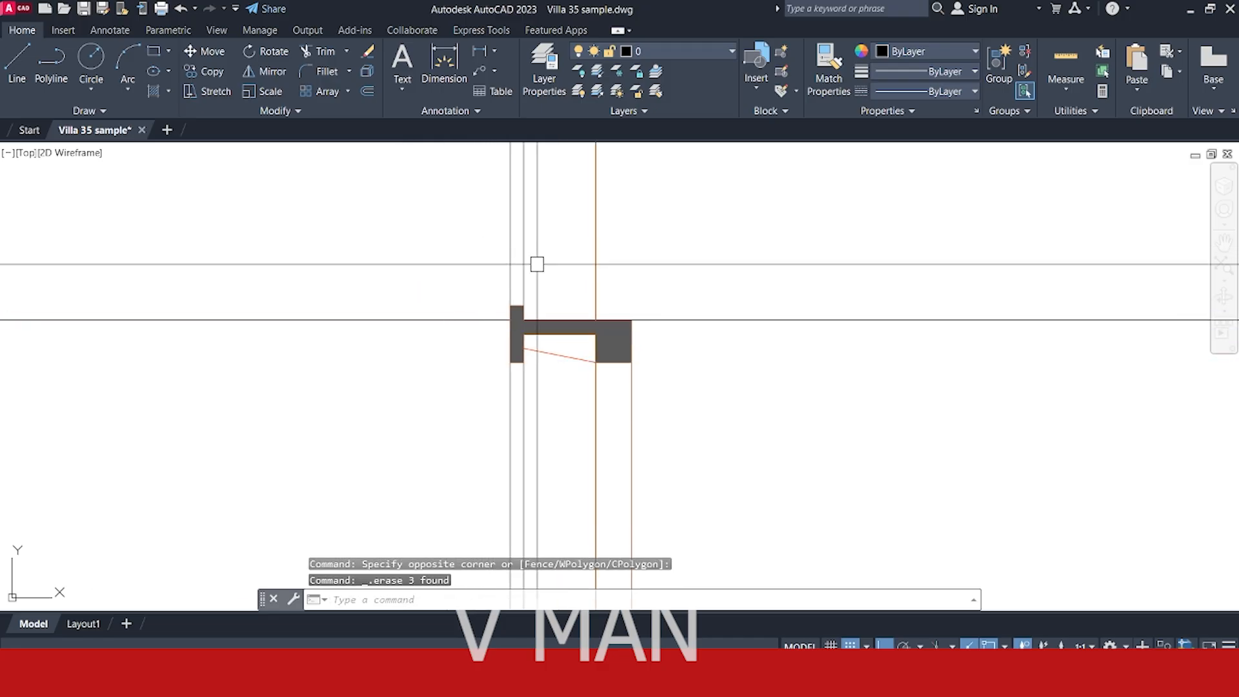
pyautogui.scroll(-4, 583, 312)
pyautogui.scroll(2, 526, 295)
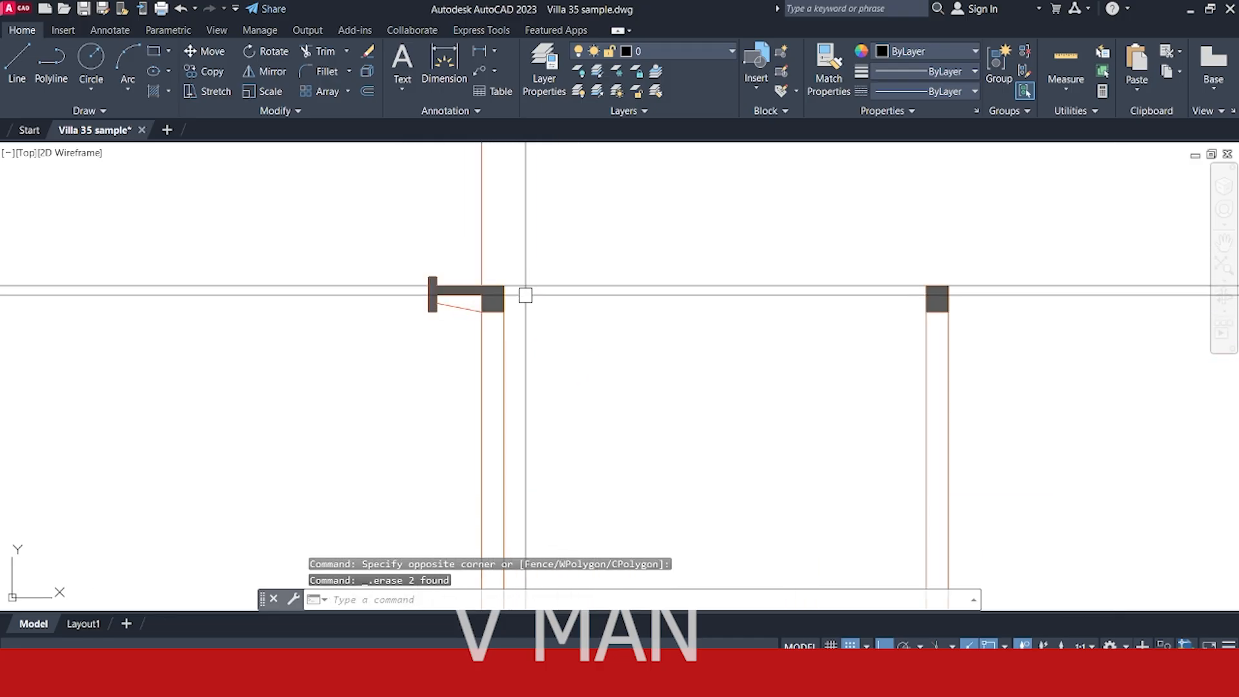
pyautogui.click(498, 270)
pyautogui.click(934, 333)
pyautogui.moveTo(925, 337); pyautogui.dragTo(766, 340, button='middle')
pyautogui.click(781, 263)
pyautogui.moveTo(1162, 386); pyautogui.dragTo(900, 359, button='middle')
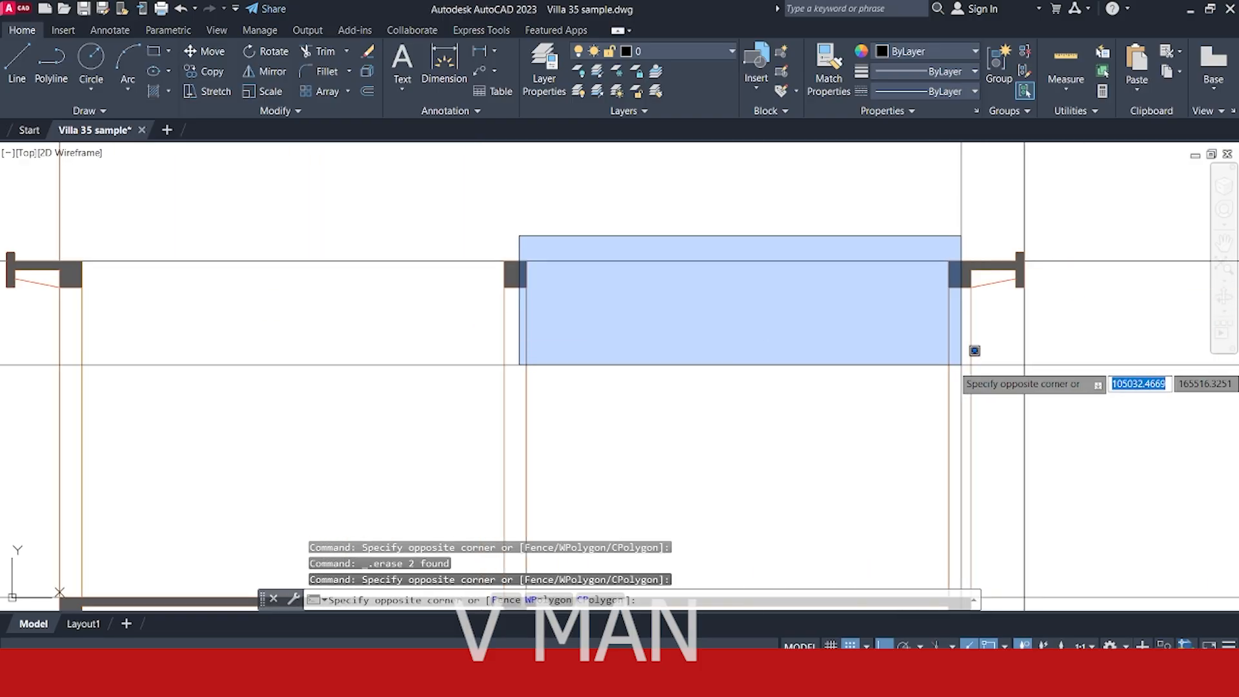
pyautogui.press('Escape')
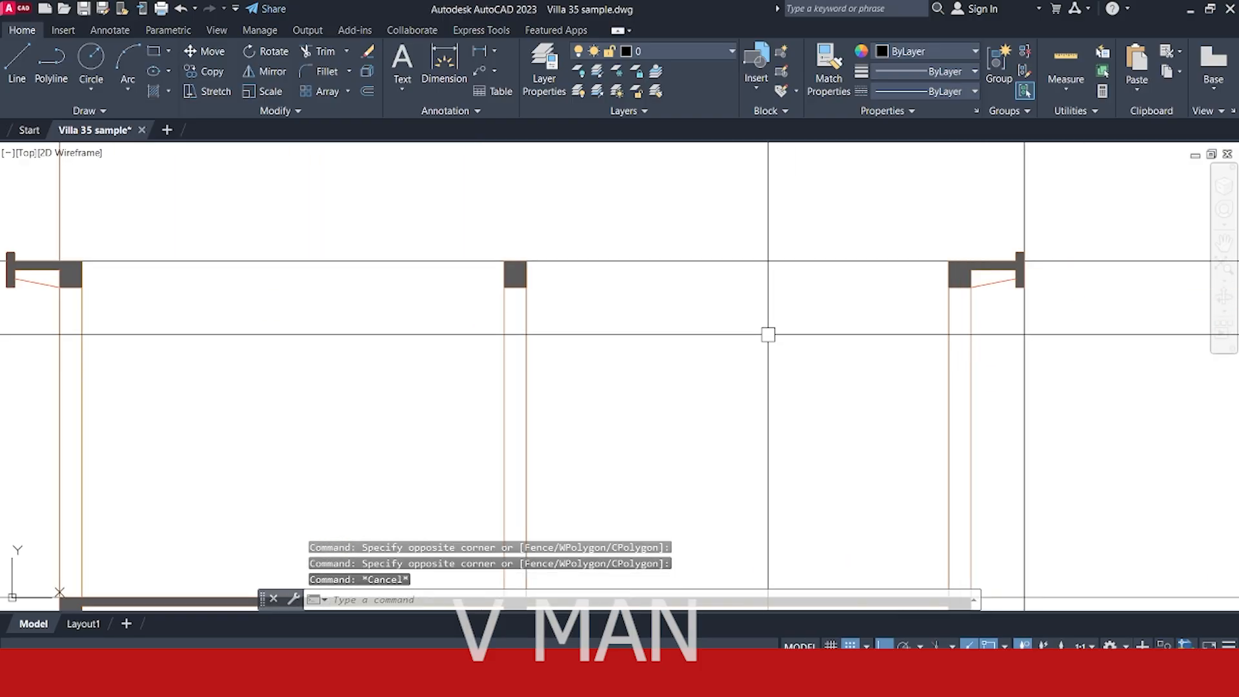
# - Draw two full-depth rectangles at roof level, one in each bay between the middle roof beam and an outer beam
pyautogui.press('Return')
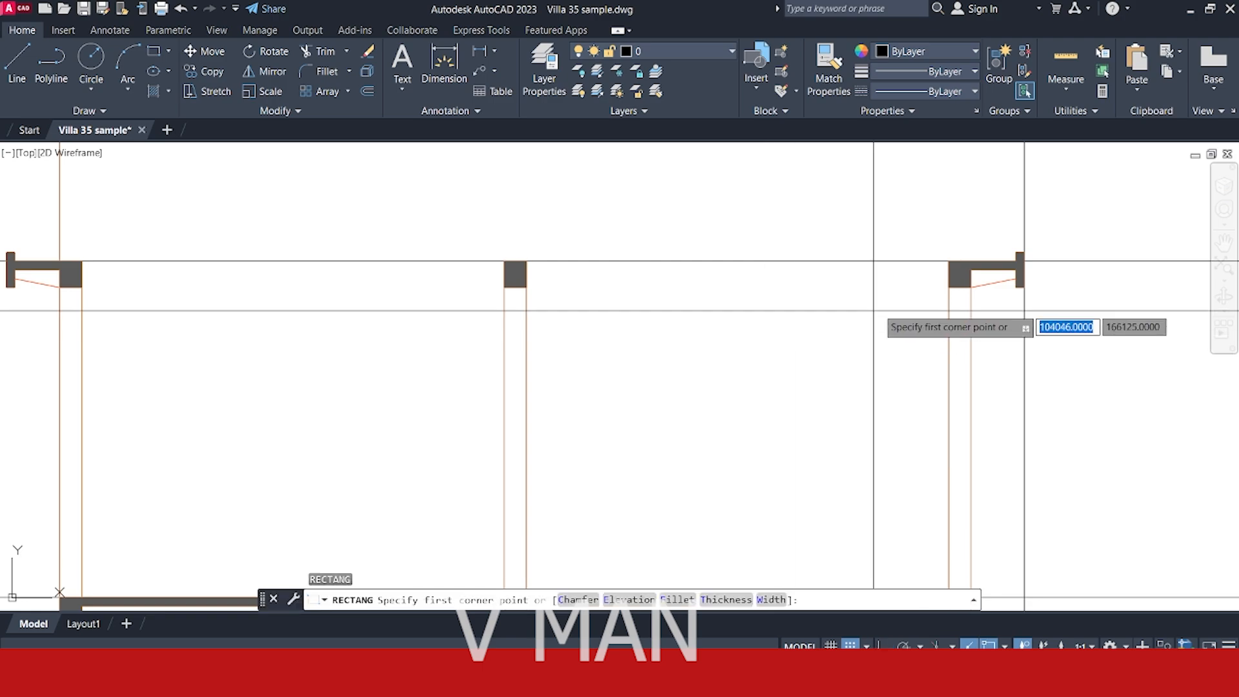
pyautogui.click(948, 261)
pyautogui.click(526, 287)
pyautogui.moveTo(436, 318); pyautogui.dragTo(680, 310, button='middle')
pyautogui.press('Return')
pyautogui.click(748, 252)
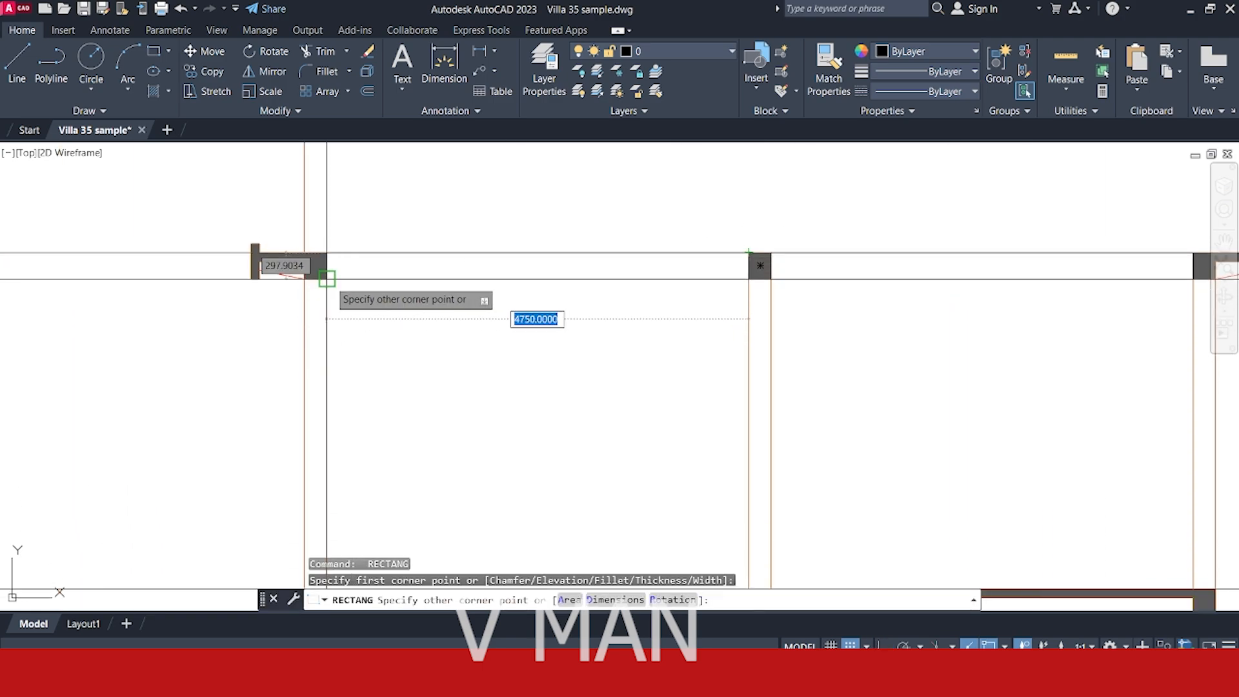
pyautogui.click(326, 279)
pyautogui.press('Escape')
# - Assign both new roof-level rectangles to the ELE 2 layer
pyautogui.click(526, 279)
pyautogui.click(842, 279)
pyautogui.click(817, 267)
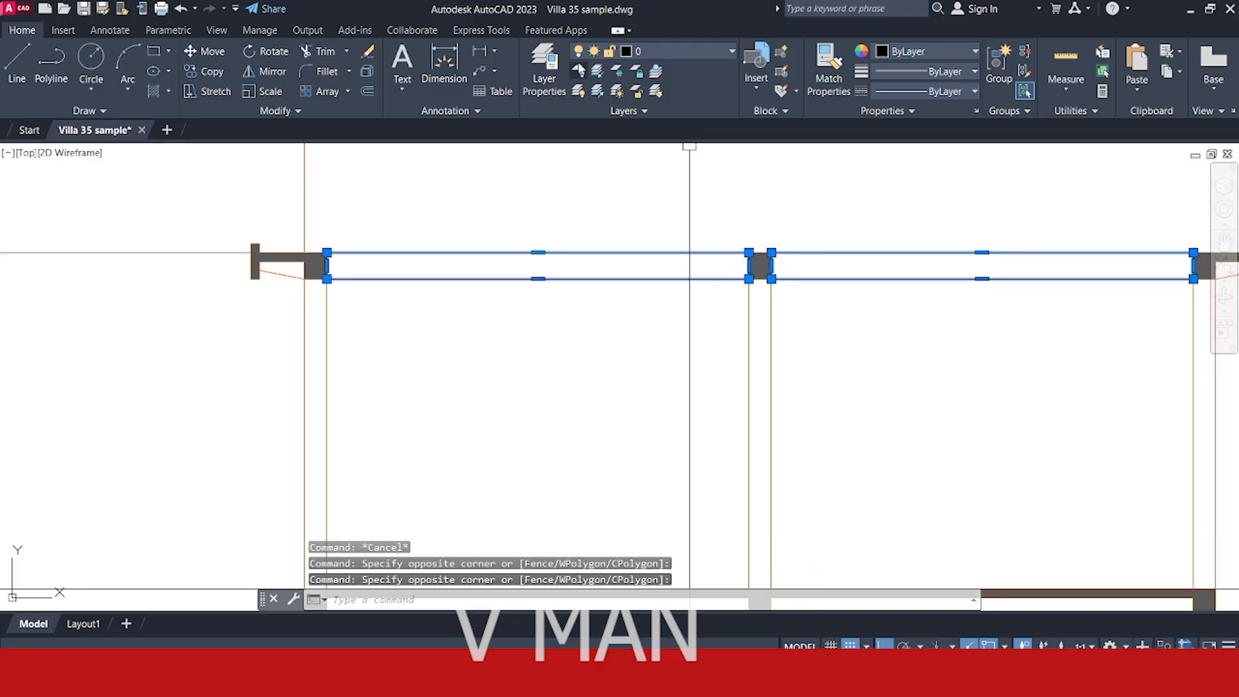
pyautogui.click(652, 52)
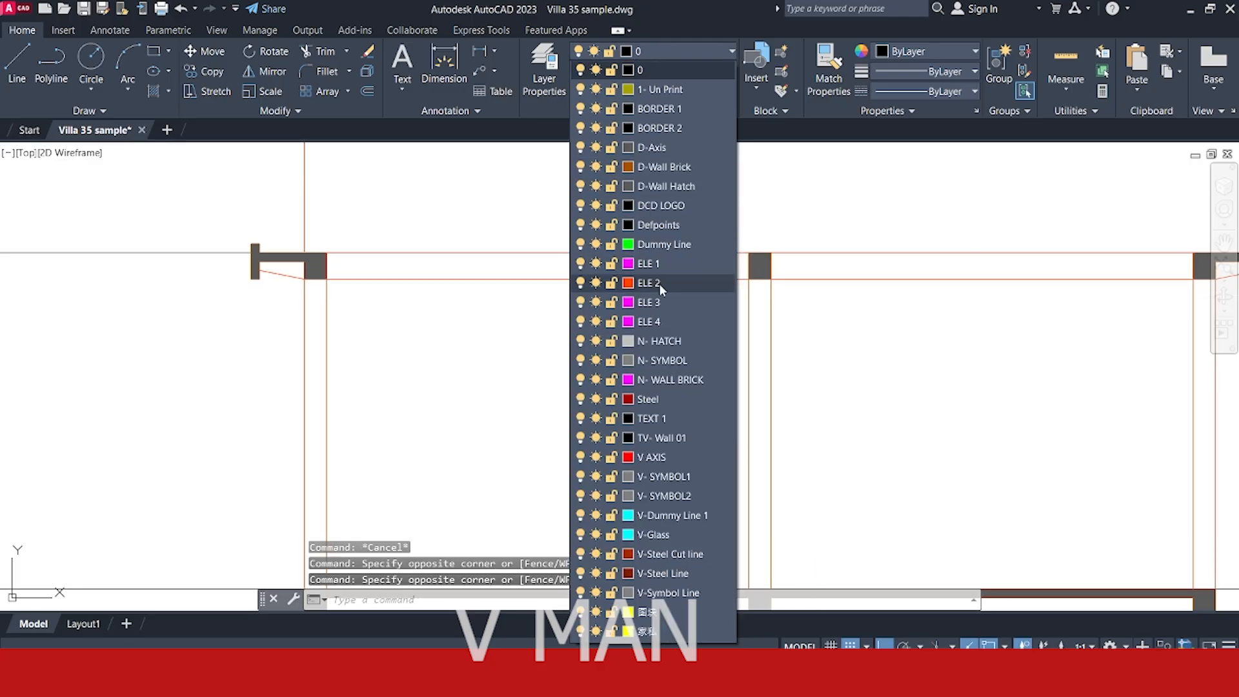
pyautogui.click(660, 284)
pyautogui.press('Escape')
pyautogui.moveTo(739, 358); pyautogui.dragTo(599, 301, button='middle')
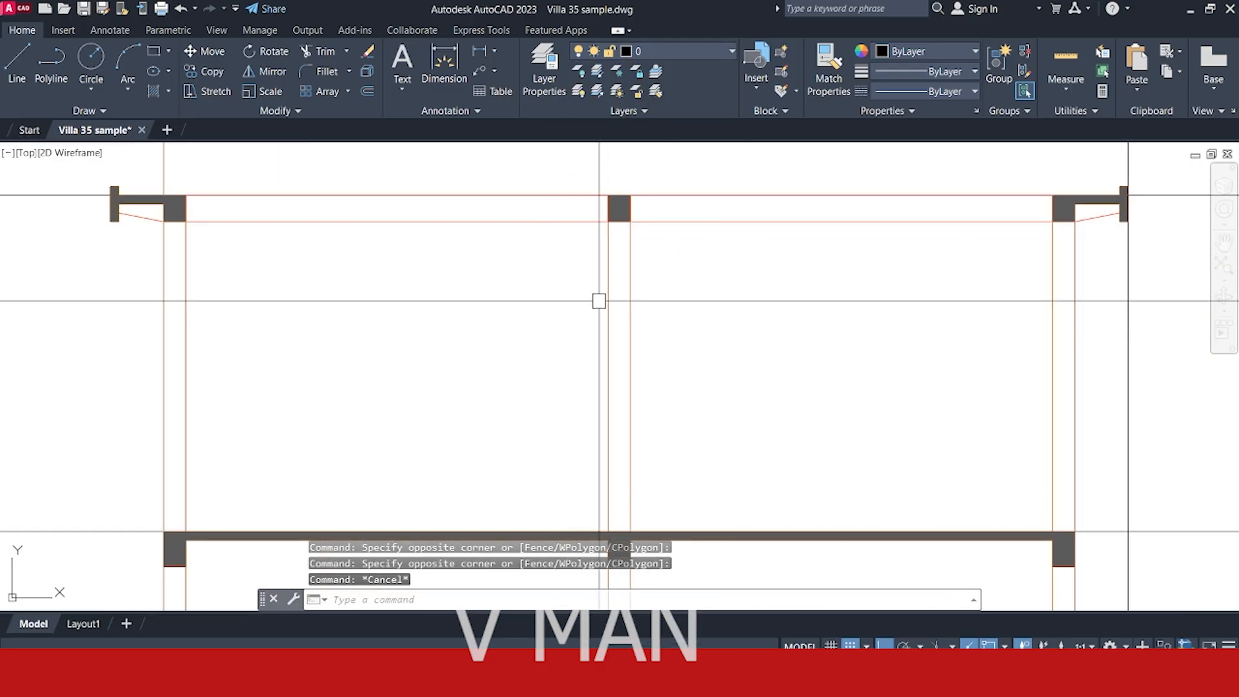
# - Erase the leftover vertical helper line at the right roof edge
pyautogui.scroll(-2, 695, 360)
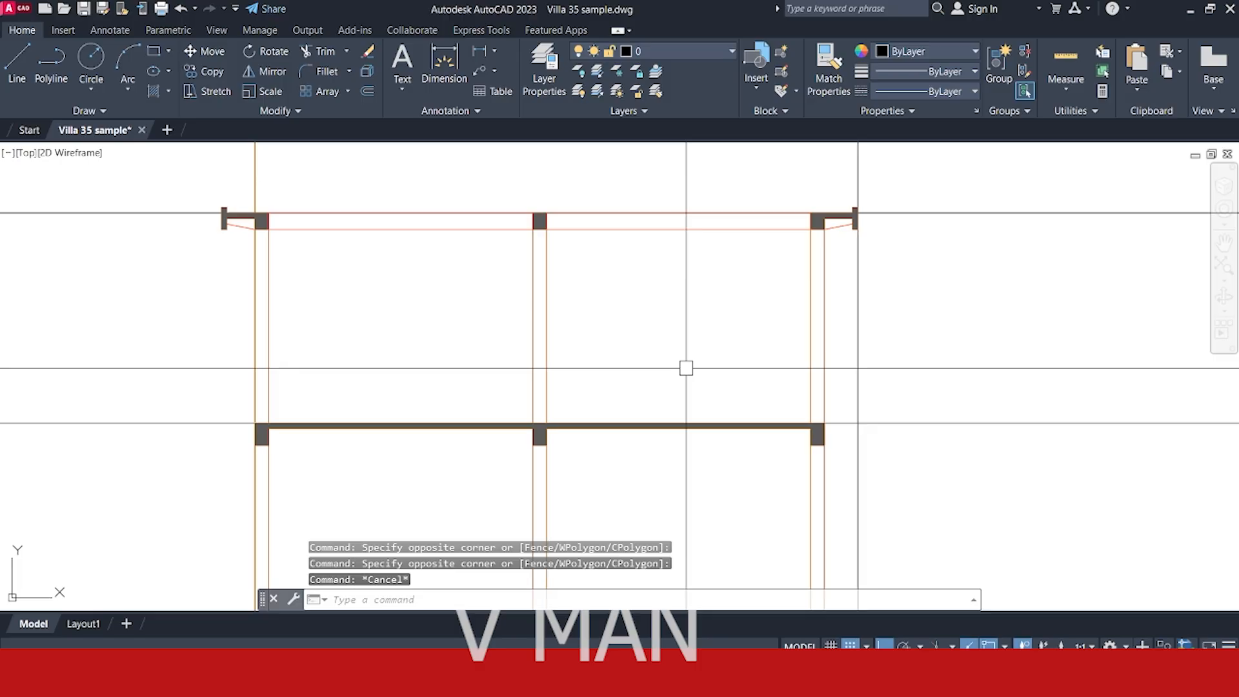
pyautogui.press('Escape')
pyautogui.moveTo(660, 371); pyautogui.dragTo(725, 377, button='middle')
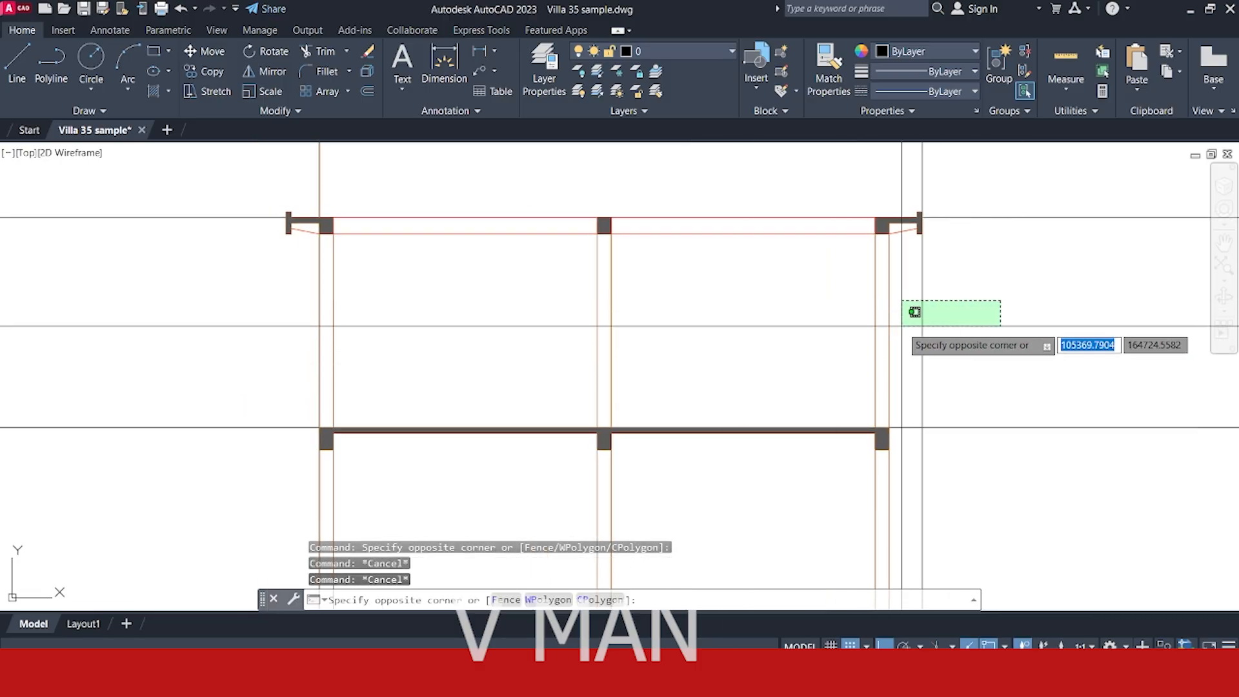
pyautogui.click(902, 326)
pyautogui.moveTo(733, 312); pyautogui.dragTo(986, 373, button='middle')
pyautogui.moveTo(967, 316); pyautogui.dragTo(766, 315, button='middle')
pyautogui.scroll(-2, 941, 342)
pyautogui.moveTo(941, 342); pyautogui.dragTo(817, 322, button='middle')
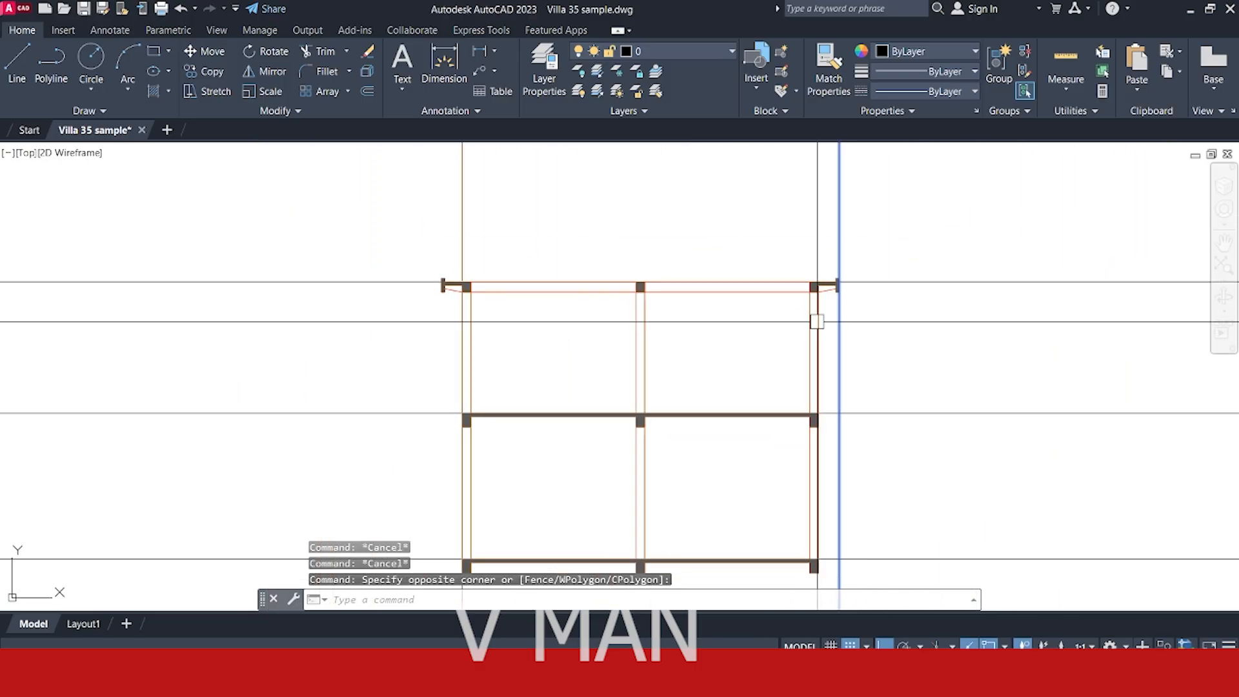
pyautogui.press('Delete')
pyautogui.moveTo(730, 386); pyautogui.dragTo(747, 316, button='middle')
pyautogui.click(392, 184)
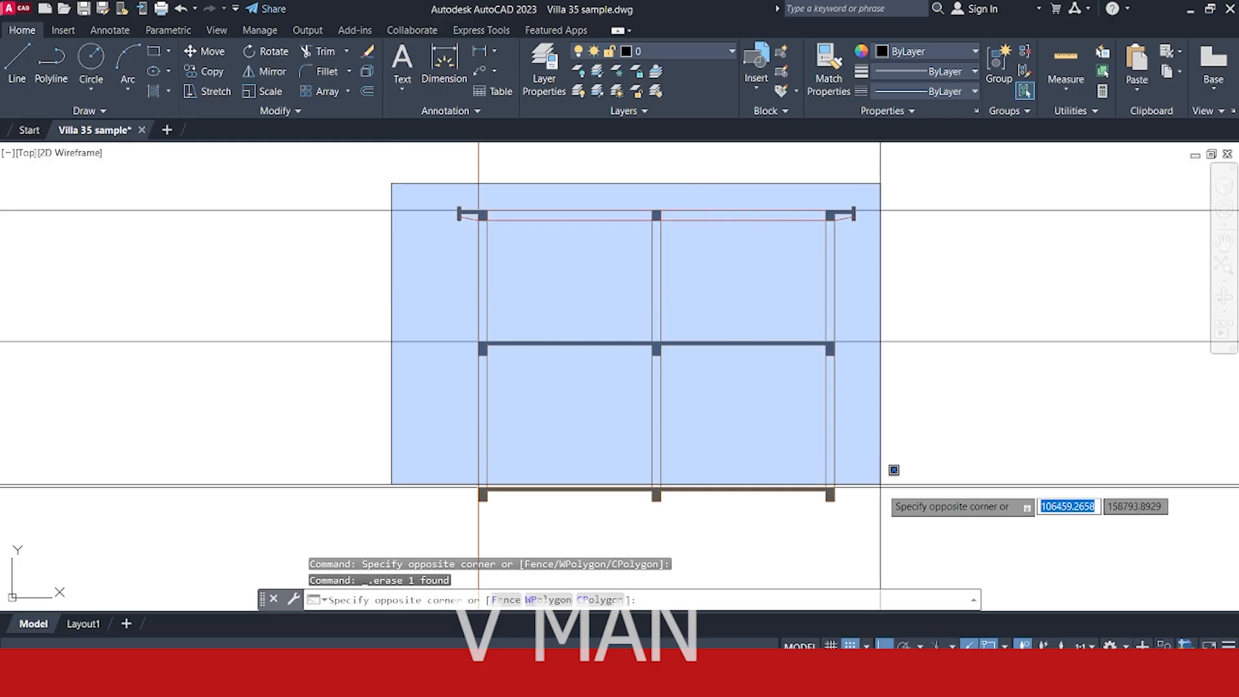
pyautogui.click(910, 548)
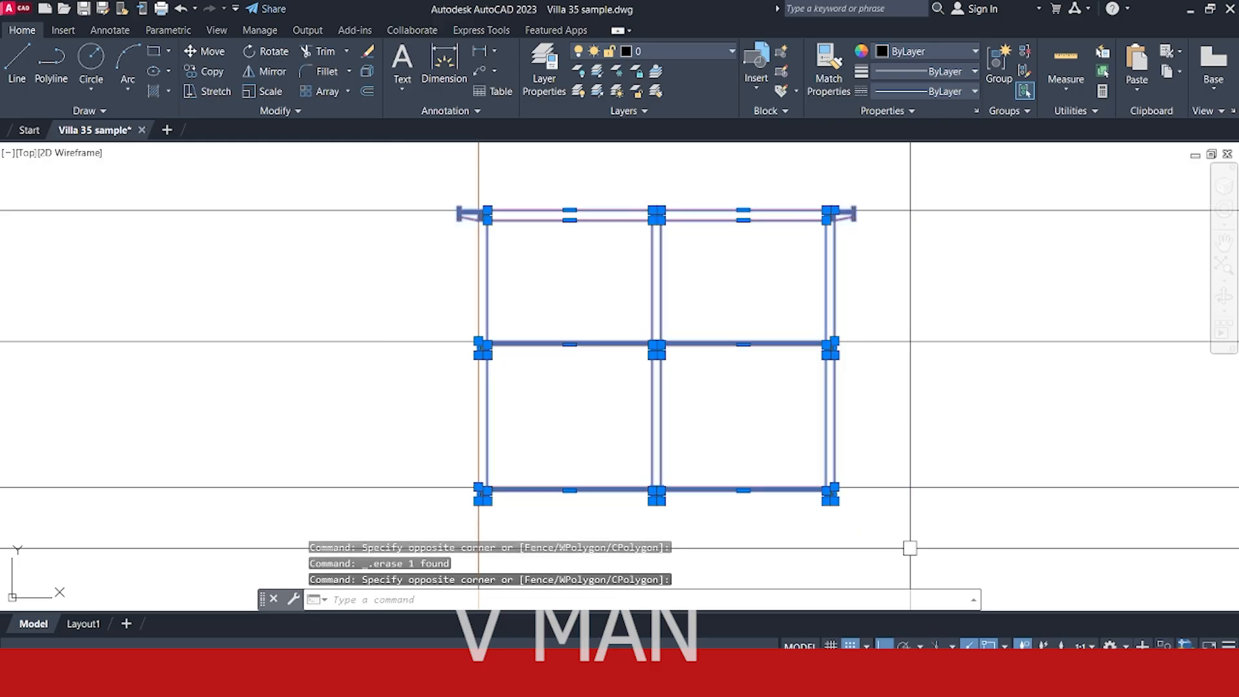
pyautogui.press('Escape')
pyautogui.moveTo(866, 437); pyautogui.dragTo(850, 425, button='middle')
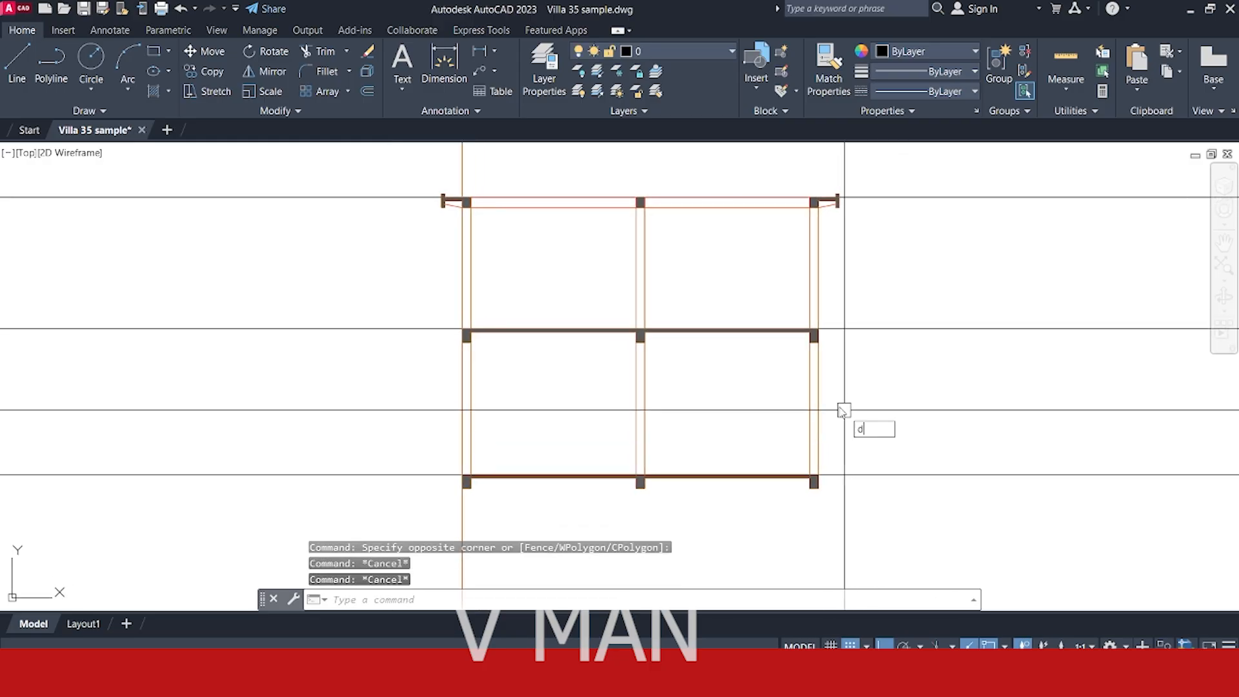
pyautogui.write('dli')
pyautogui.press('Return')
pyautogui.scroll(7, 822, 479)
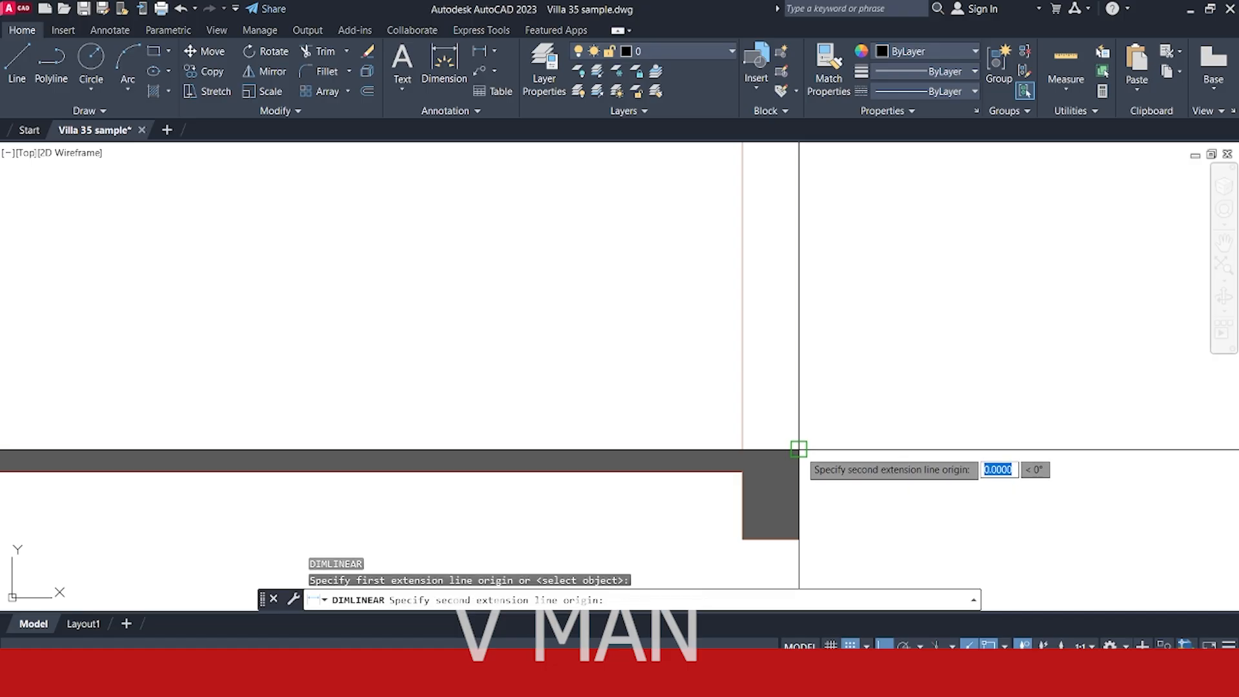
pyautogui.scroll(-8, 798, 481)
pyautogui.scroll(4, 802, 330)
pyautogui.click(788, 359)
pyautogui.scroll(-2, 800, 388)
pyautogui.moveTo(876, 532); pyautogui.dragTo(811, 394, button='middle')
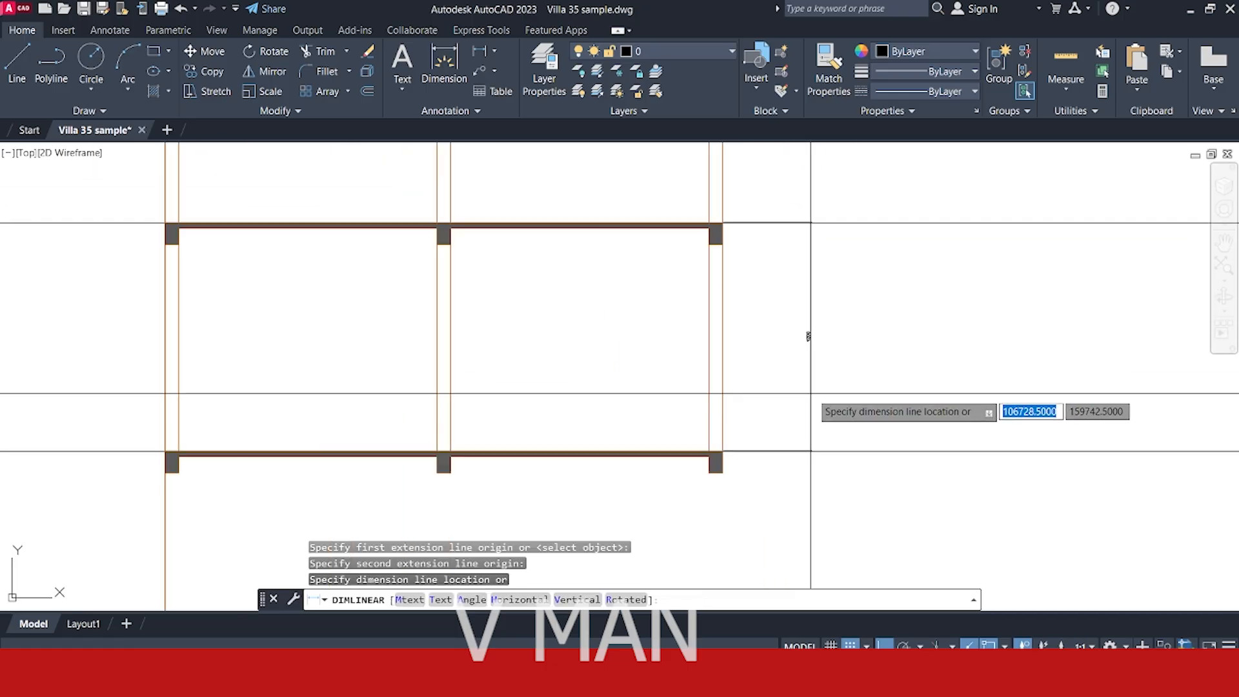
pyautogui.press('Escape')
# - Set a dimension style with larger text as the current one
pyautogui.scroll(2, 756, 349)
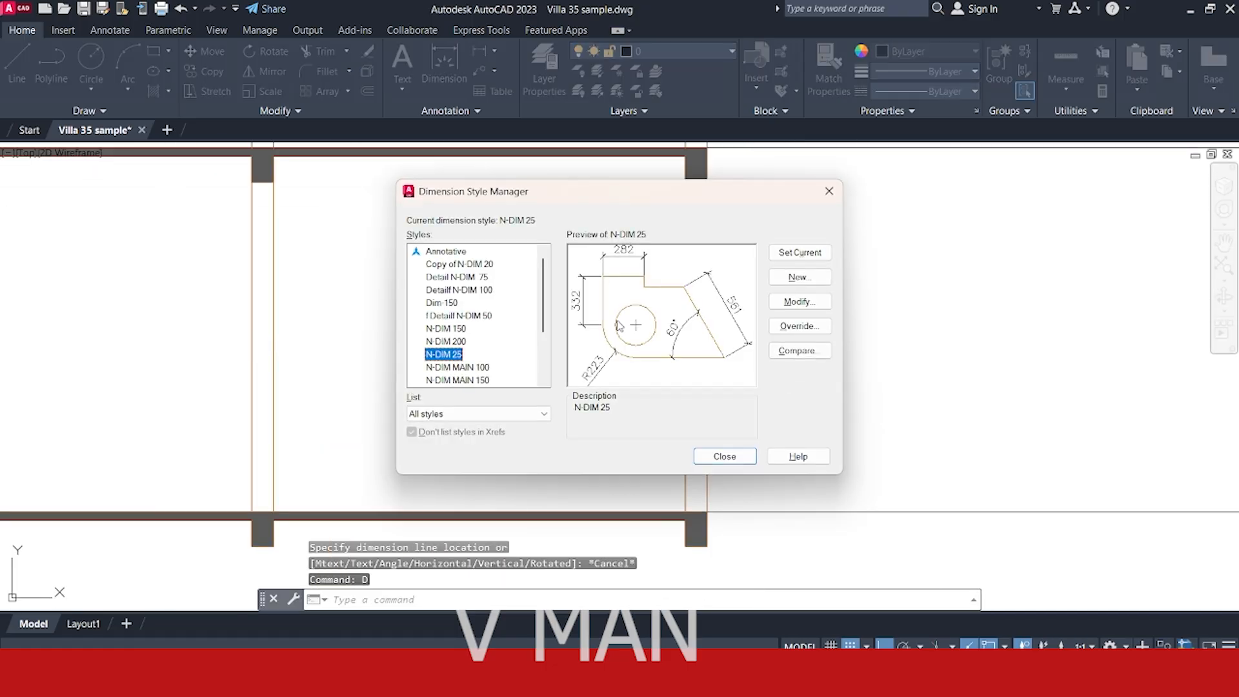
pyautogui.click(799, 252)
pyautogui.click(830, 191)
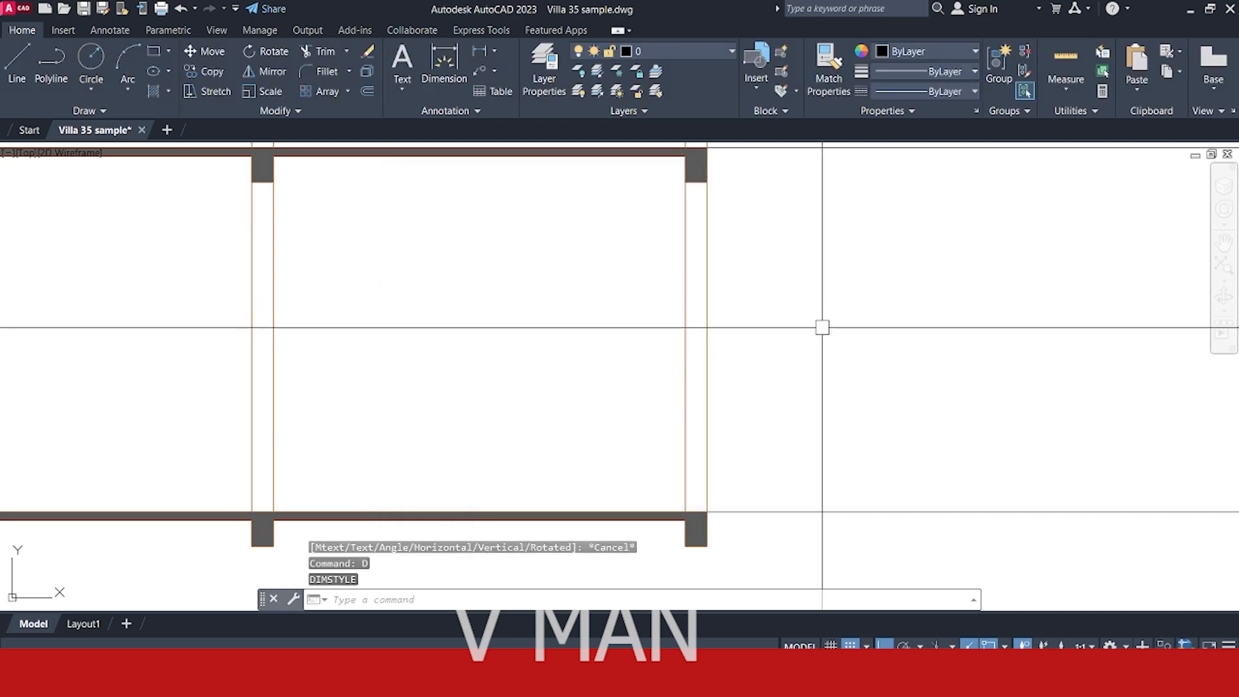
# - Add a vertical linear dimension right of the section between the tops of the two lower slabs
pyautogui.write('dli')
pyautogui.press('Return')
pyautogui.scroll(3, 702, 514)
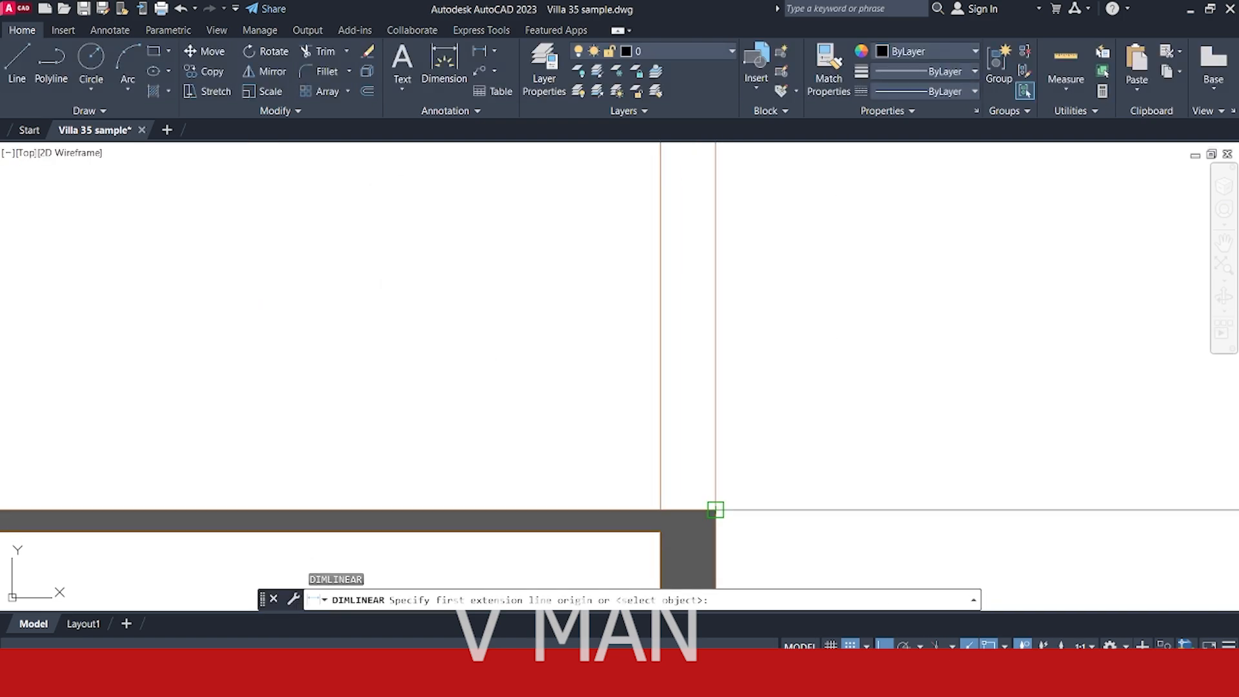
pyautogui.click(716, 509)
pyautogui.scroll(-6, 707, 385)
pyautogui.moveTo(711, 259); pyautogui.dragTo(714, 290, button='middle')
pyautogui.scroll(5, 713, 289)
pyautogui.click(700, 301)
pyautogui.scroll(-4, 700, 301)
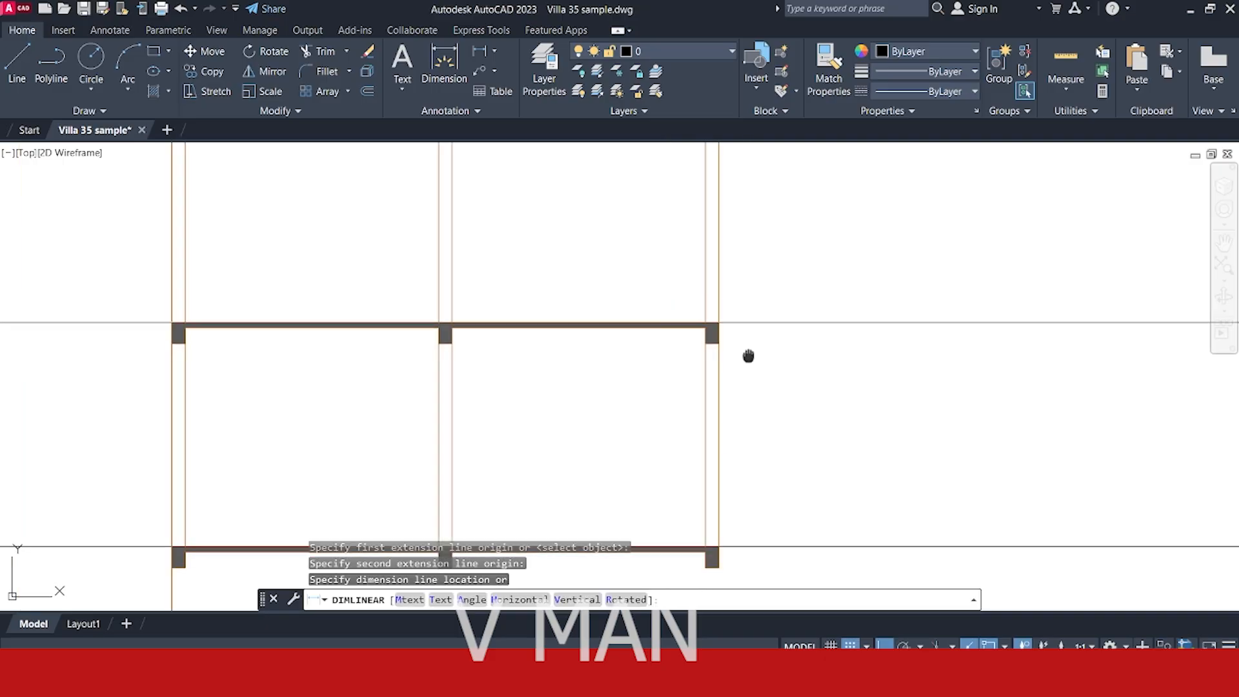
pyautogui.scroll(3, 747, 354)
pyautogui.click(803, 369)
pyautogui.scroll(-3, 804, 370)
pyautogui.press('Escape')
# - Continue the dimension chain upward from the upper floor slab to the roof slab's top level at the right roof edge
pyautogui.moveTo(750, 324); pyautogui.dragTo(770, 392, button='middle')
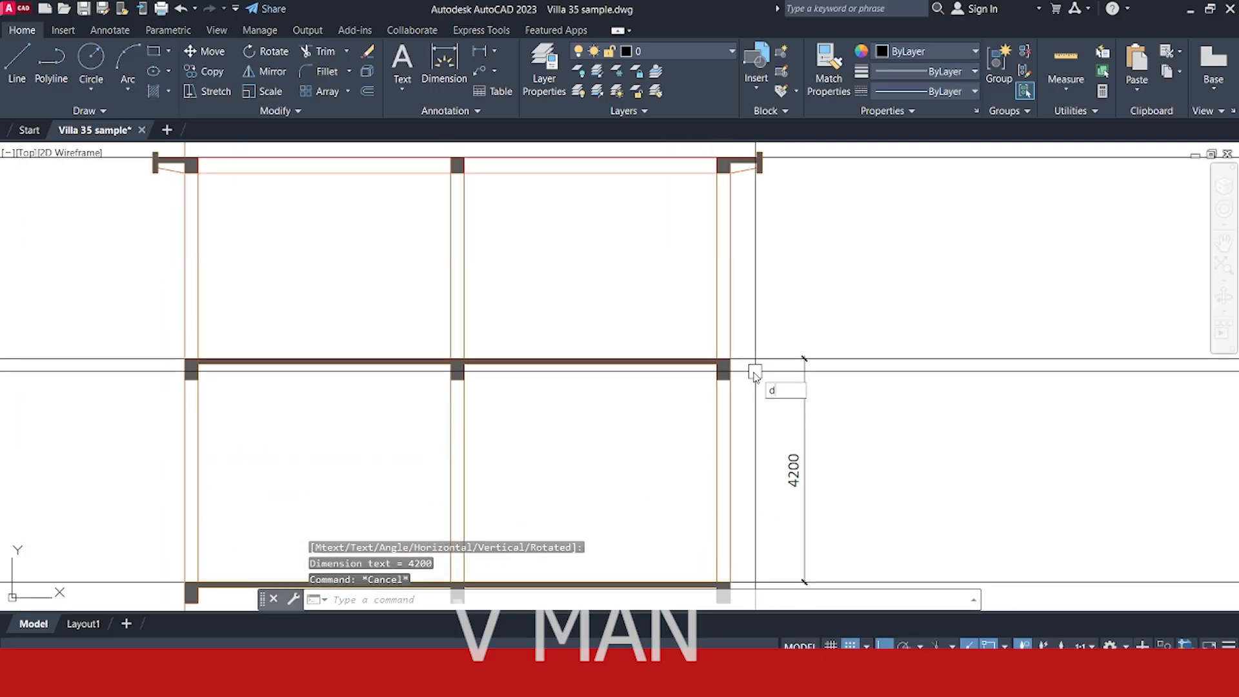
pyautogui.write('dc')
pyautogui.press('Return')
pyautogui.scroll(4, 764, 211)
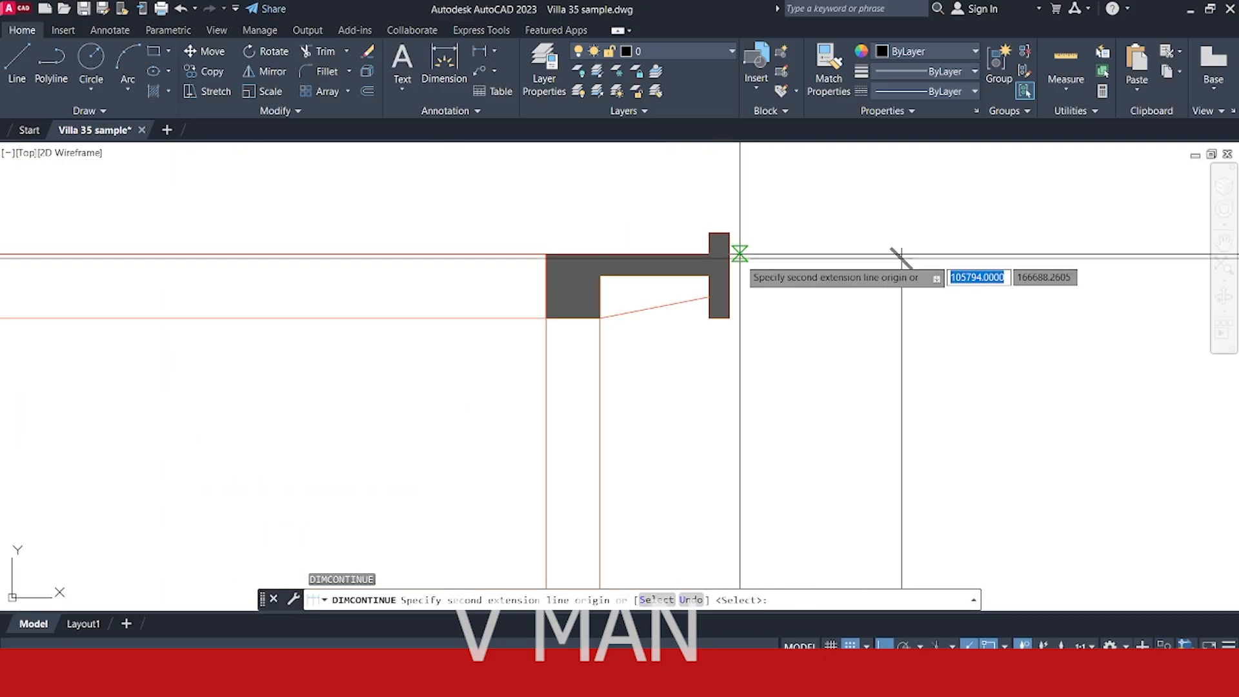
pyautogui.click(734, 254)
pyautogui.scroll(-2, 734, 254)
pyautogui.press('Return')
pyautogui.moveTo(833, 342); pyautogui.dragTo(827, 293, button='middle')
pyautogui.press('Escape')
# - Examine the upper storey's height dimension and the level lines it spans
pyautogui.click(882, 365)
pyautogui.click(718, 390)
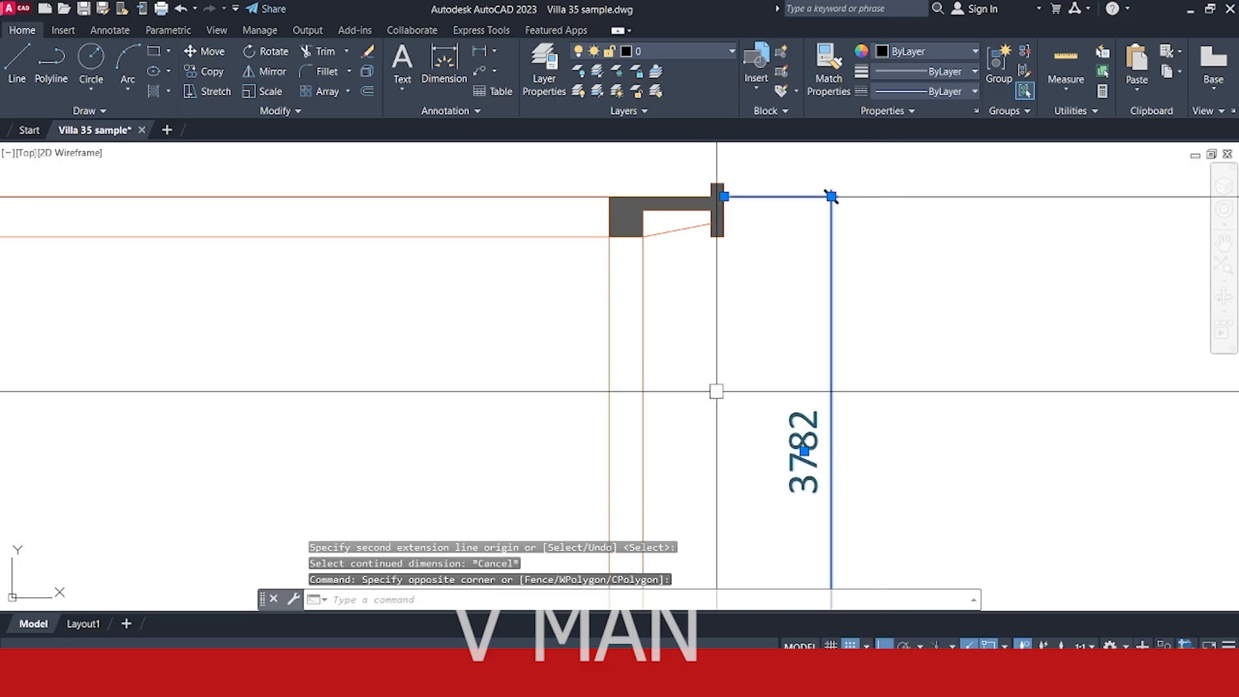
pyautogui.moveTo(823, 384); pyautogui.dragTo(822, 281, button='middle')
pyautogui.scroll(-2, 749, 226)
pyautogui.press('Escape')
pyautogui.click(965, 417)
pyautogui.click(913, 481)
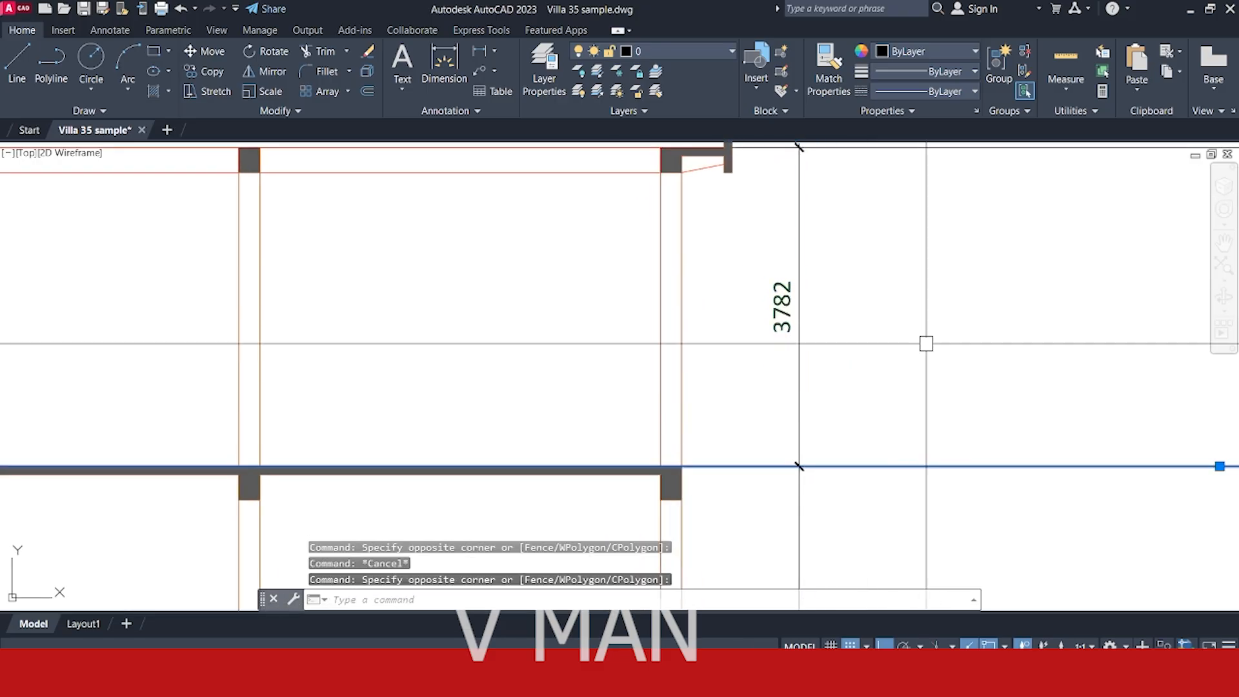
pyautogui.moveTo(927, 343); pyautogui.dragTo(859, 470, button='middle')
pyautogui.press('Escape')
pyautogui.click(945, 382)
pyautogui.click(885, 250)
pyautogui.press('Escape')
pyautogui.click(669, 359)
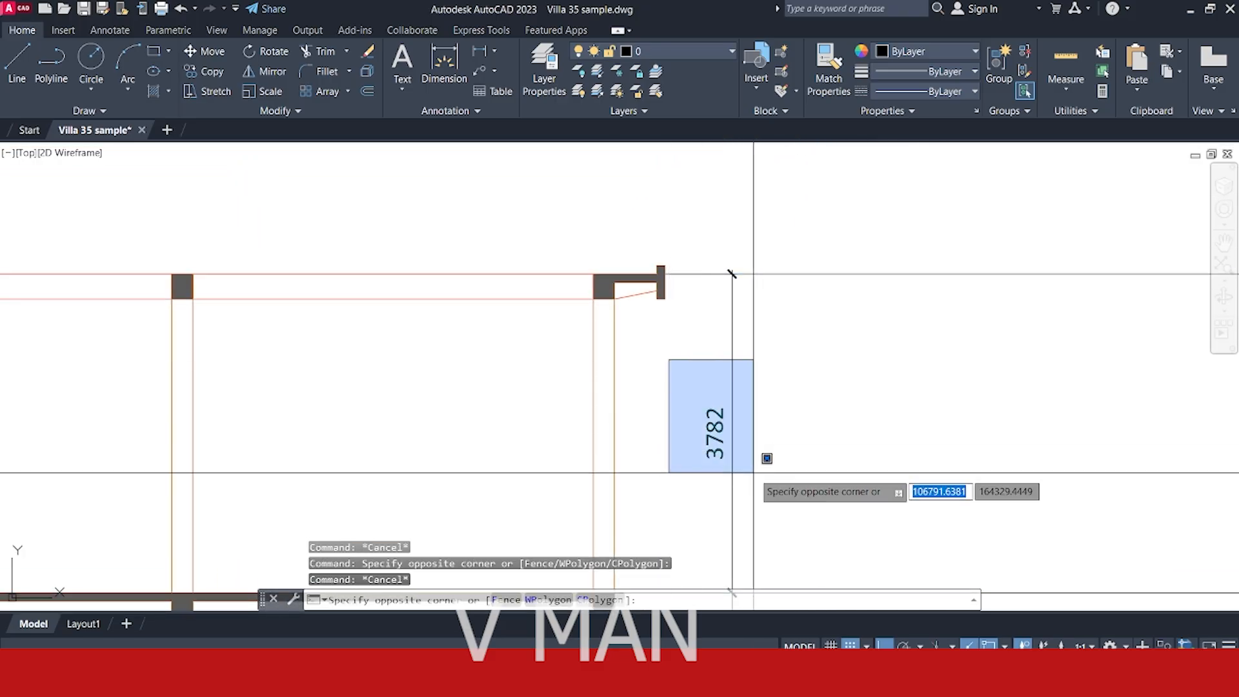
pyautogui.click(754, 473)
pyautogui.press('Escape')
# - Erase the horizontal level line at the top of the roof slab
pyautogui.click(852, 362)
pyautogui.click(798, 265)
pyautogui.press('Delete')
pyautogui.scroll(-2, 852, 381)
pyautogui.moveTo(880, 466); pyautogui.dragTo(842, 311, button='middle')
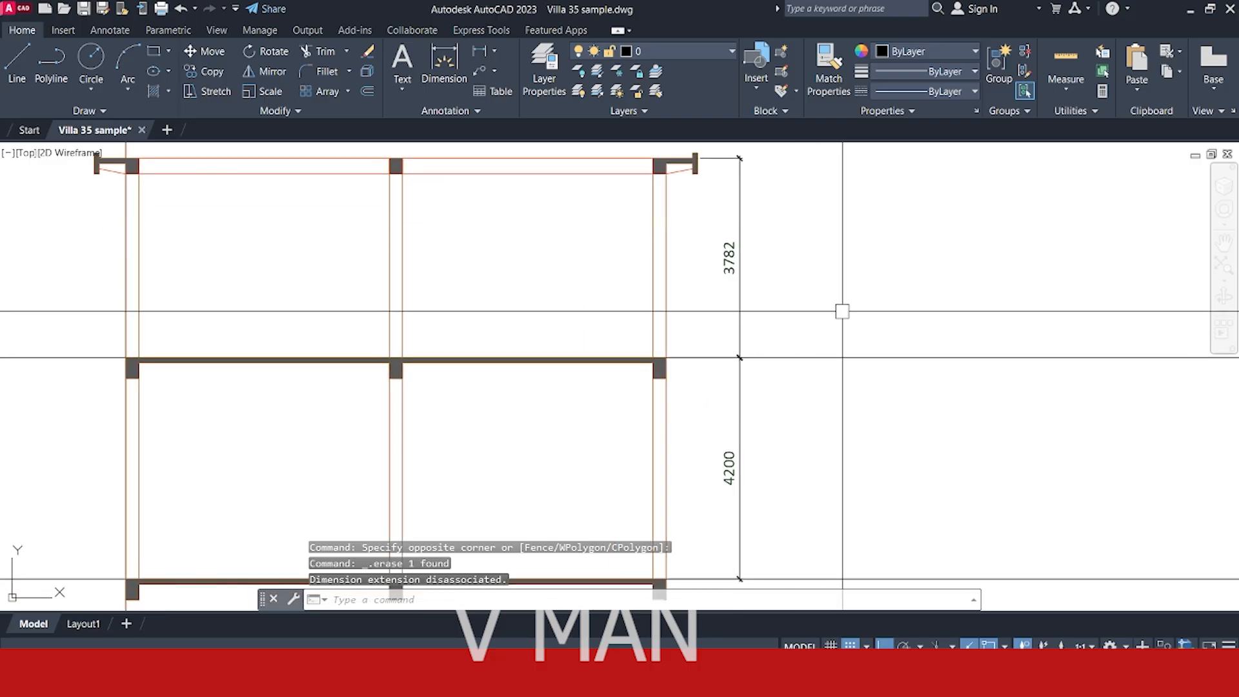
# - Copy the upper floor slab's level line 3800 upward as the new roof level line
pyautogui.click(842, 312)
pyautogui.click(810, 424)
pyautogui.write('co')
pyautogui.press('Return')
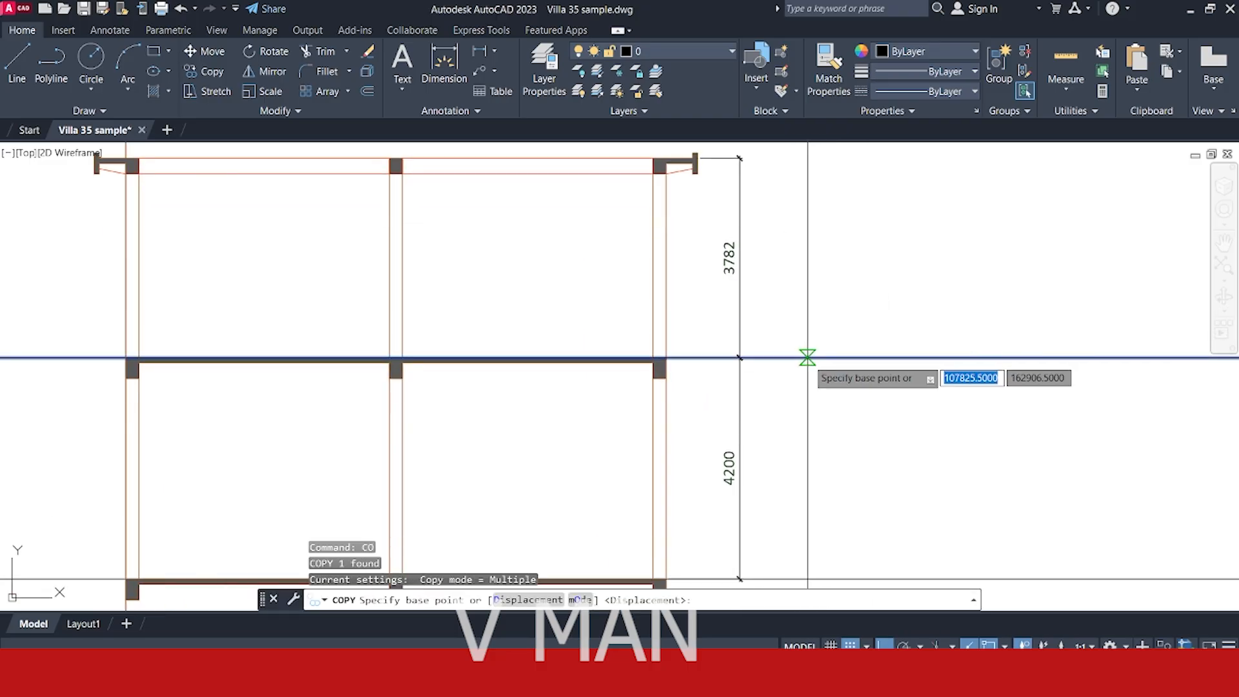
pyautogui.click(807, 357)
pyautogui.moveTo(814, 264); pyautogui.dragTo(804, 313, button='middle')
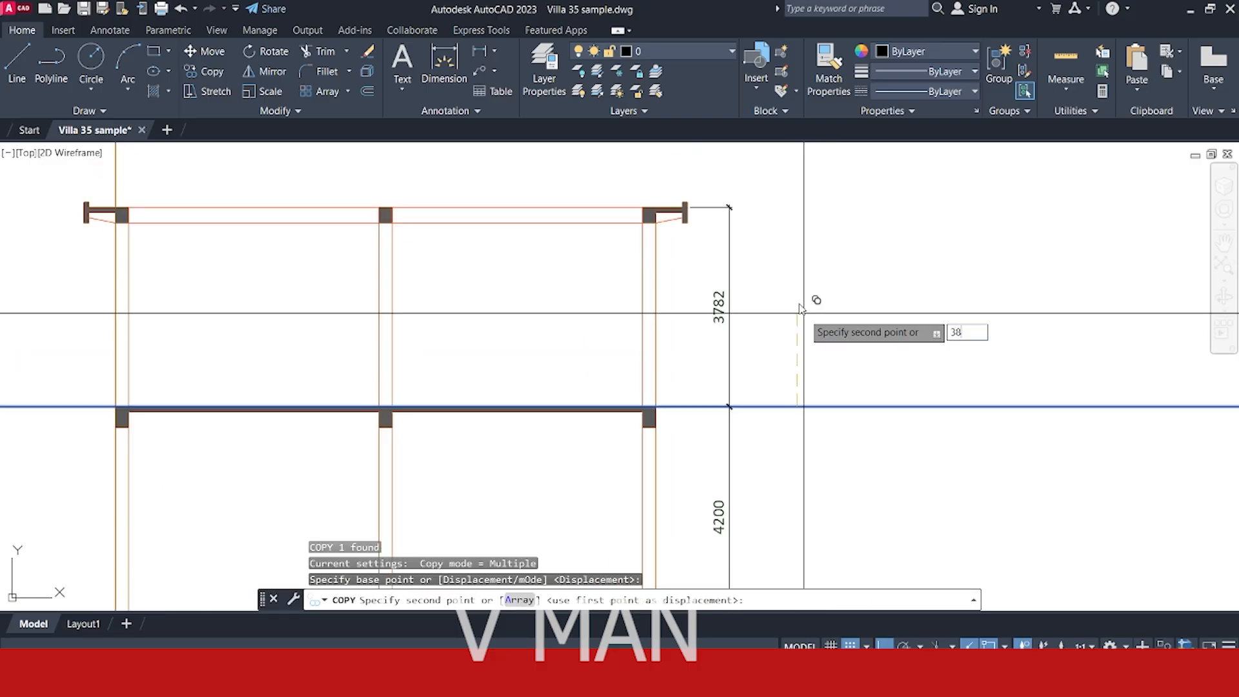
pyautogui.write('3800')
pyautogui.press('Return')
pyautogui.scroll(8, 802, 313)
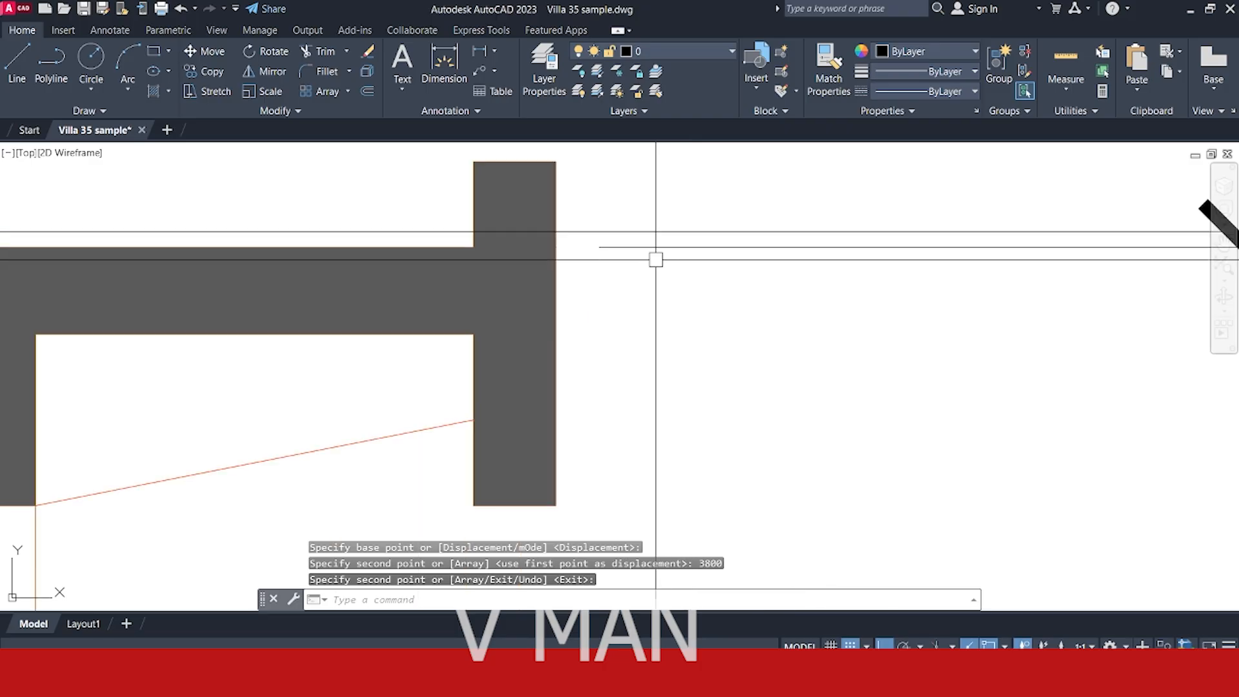
pyautogui.press('Return')
# - Stretch the upper storey dimension's top extension point onto the copied roof level line
pyautogui.click(556, 246)
pyautogui.click(556, 232)
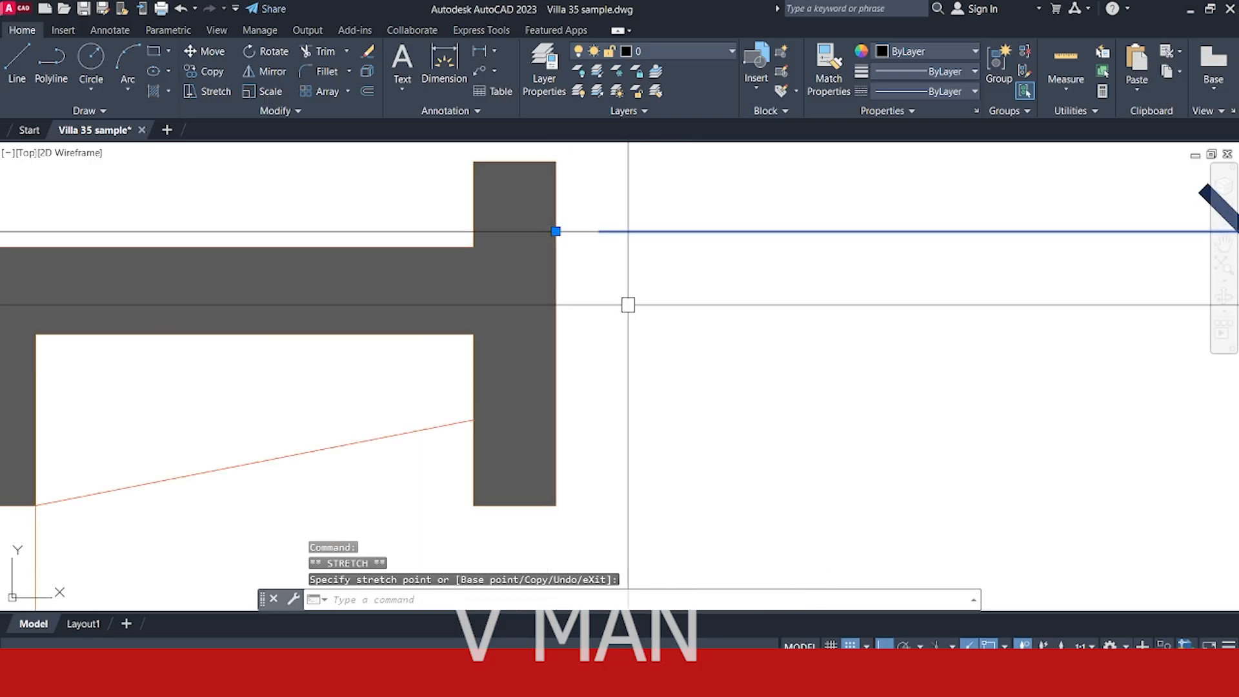
pyautogui.press('Escape')
# - Move the whole roof assembly of beams, edge profiles and rectangles up so its slab top meets the new level line
pyautogui.scroll(-8, 628, 304)
pyautogui.moveTo(482, 315); pyautogui.dragTo(830, 337, button='middle')
pyautogui.click(284, 250)
pyautogui.click(982, 354)
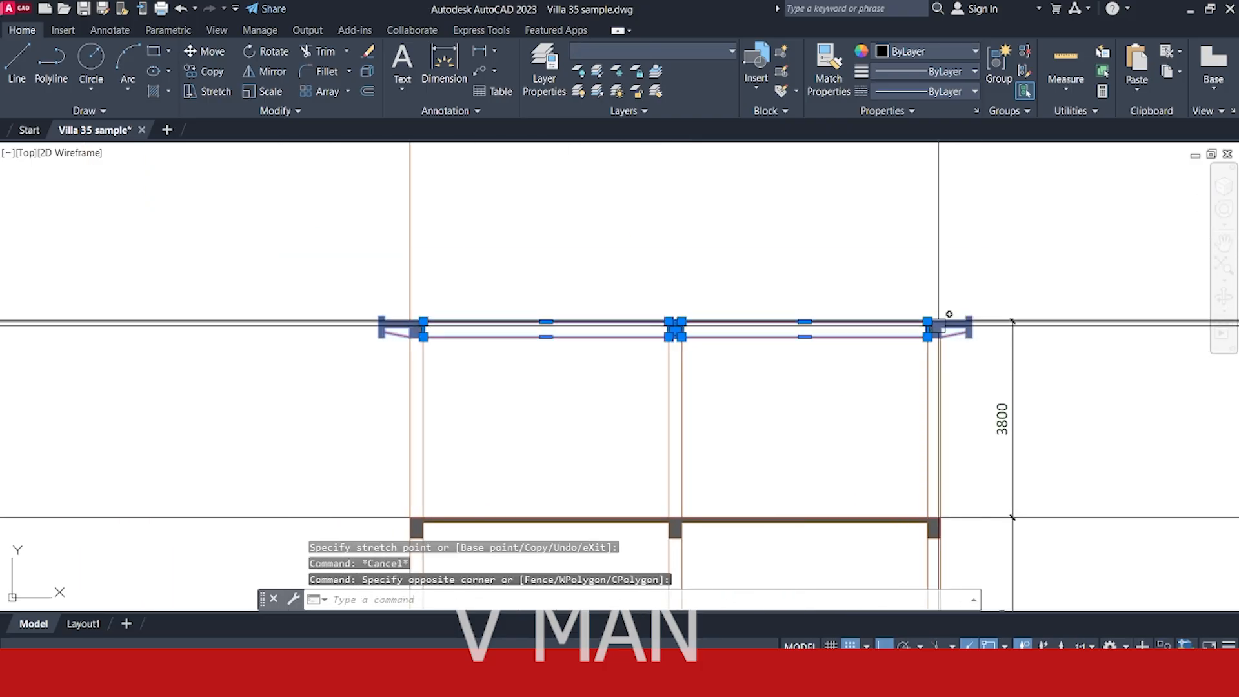
pyautogui.scroll(8, 956, 325)
pyautogui.write('m')
pyautogui.press('Return')
pyautogui.scroll(5, 866, 337)
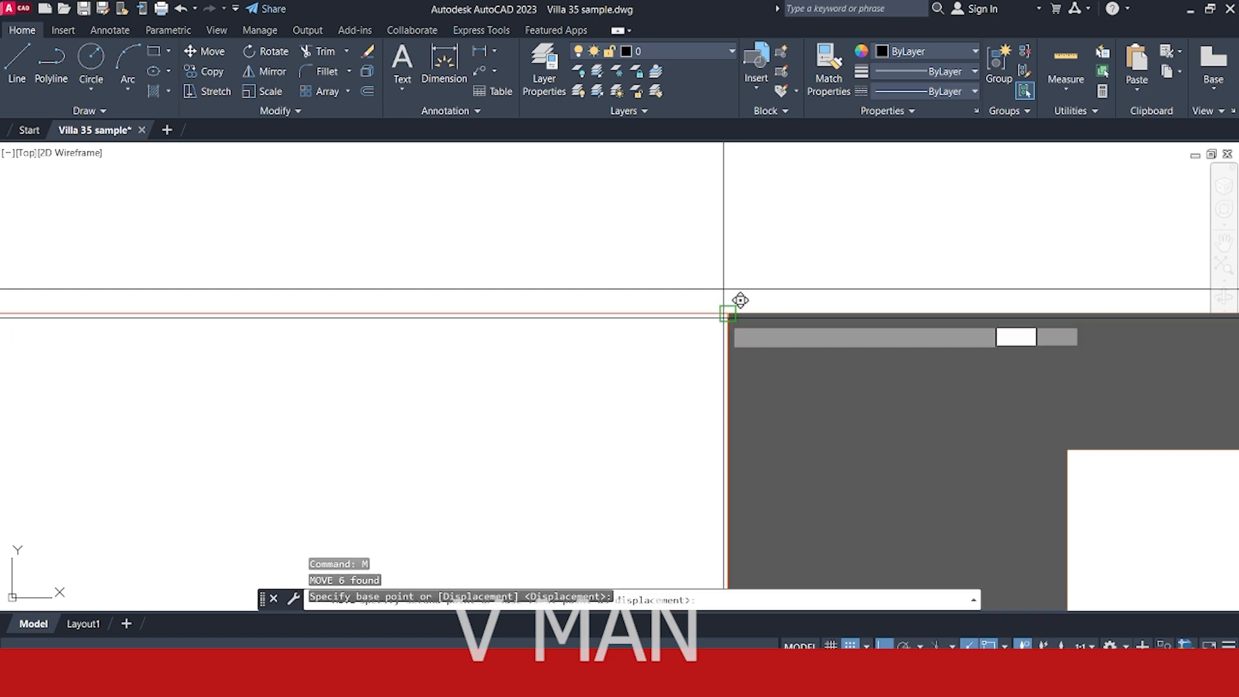
pyautogui.click(736, 299)
pyautogui.scroll(-6, 721, 293)
pyautogui.scroll(-3, 720, 293)
# - Inspect the raised roof beams, edge profiles, columns and storey dimension in the section
pyautogui.click(874, 351)
pyautogui.click(800, 323)
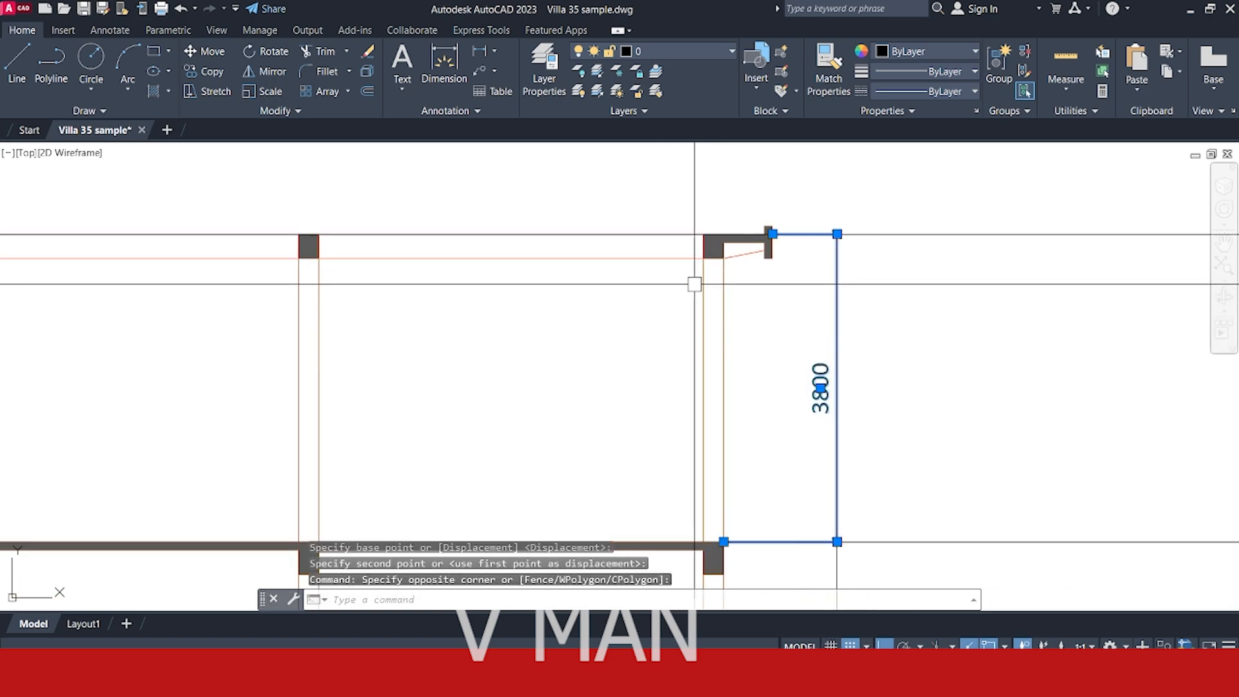
pyautogui.press('Escape')
pyautogui.scroll(3, 697, 284)
pyautogui.click(765, 316)
pyautogui.click(699, 331)
pyautogui.press('Escape')
pyautogui.scroll(-4, 919, 299)
pyautogui.click(723, 339)
pyautogui.click(510, 354)
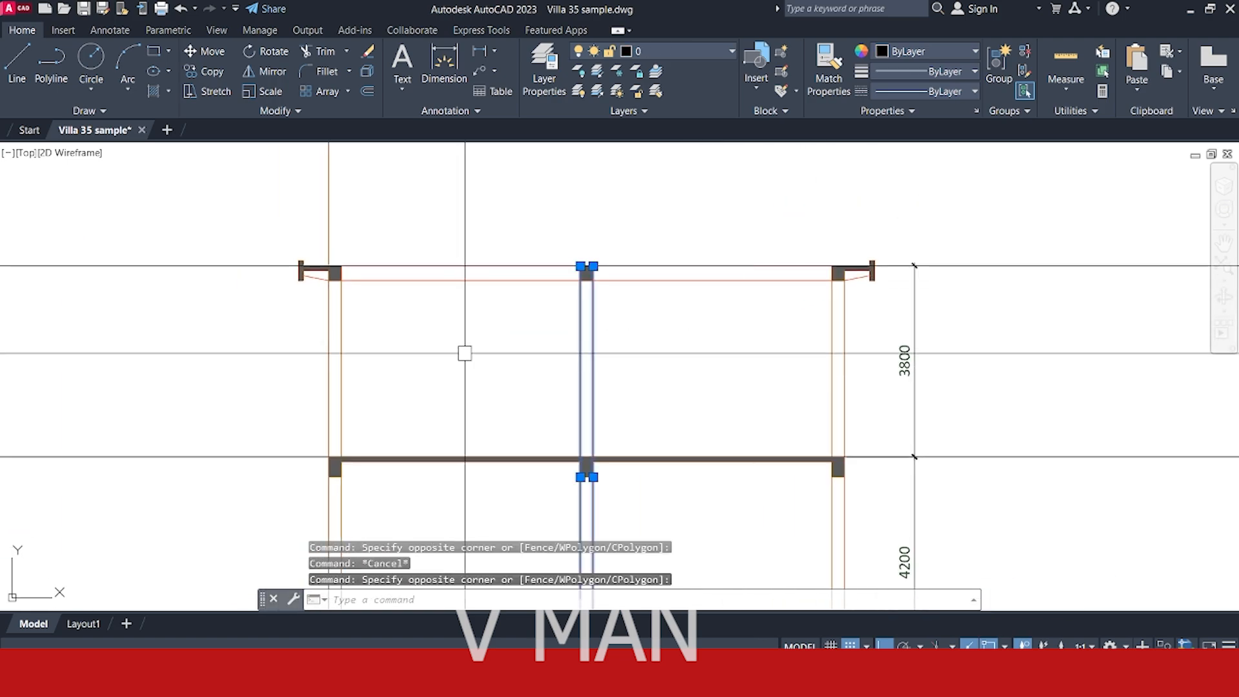
pyautogui.press('Escape')
pyautogui.click(344, 344)
pyautogui.press('Escape')
pyautogui.scroll(-2, 421, 347)
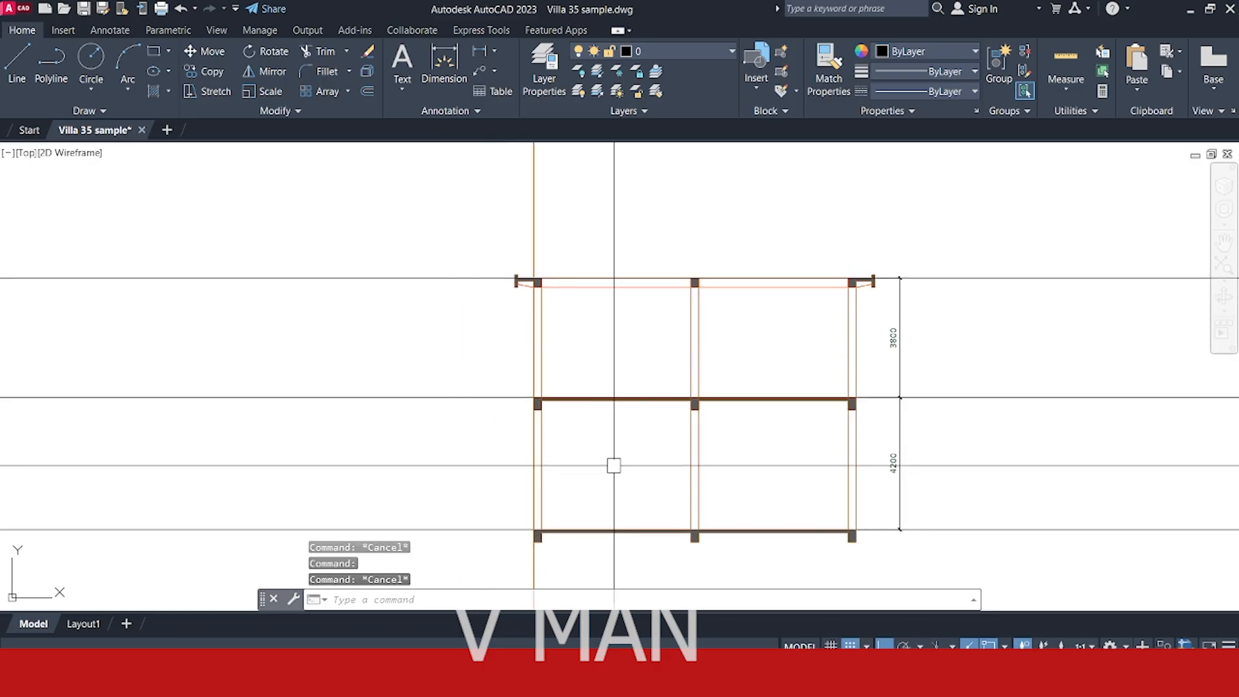
pyautogui.scroll(4, 556, 362)
pyautogui.moveTo(600, 335); pyautogui.dragTo(670, 437, button='middle')
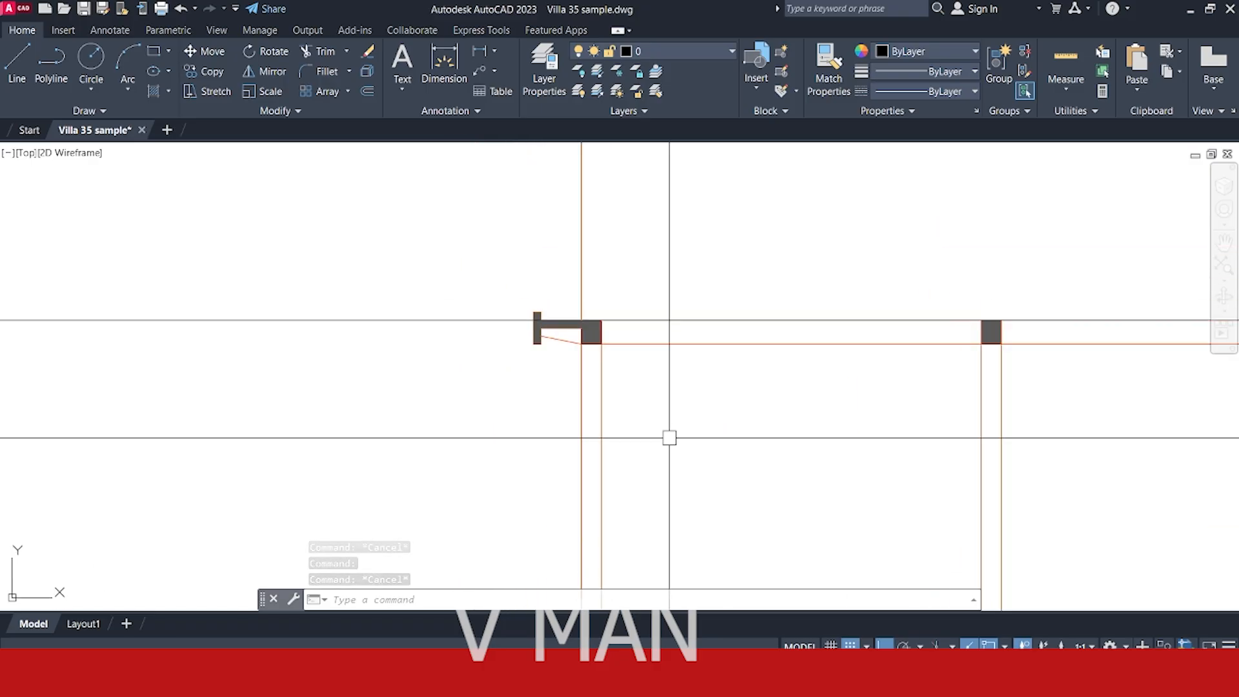
pyautogui.moveTo(632, 354); pyautogui.dragTo(626, 415, button='middle')
pyautogui.scroll(-5, 625, 413)
pyautogui.scroll(4, 595, 359)
pyautogui.click(659, 343)
pyautogui.click(541, 403)
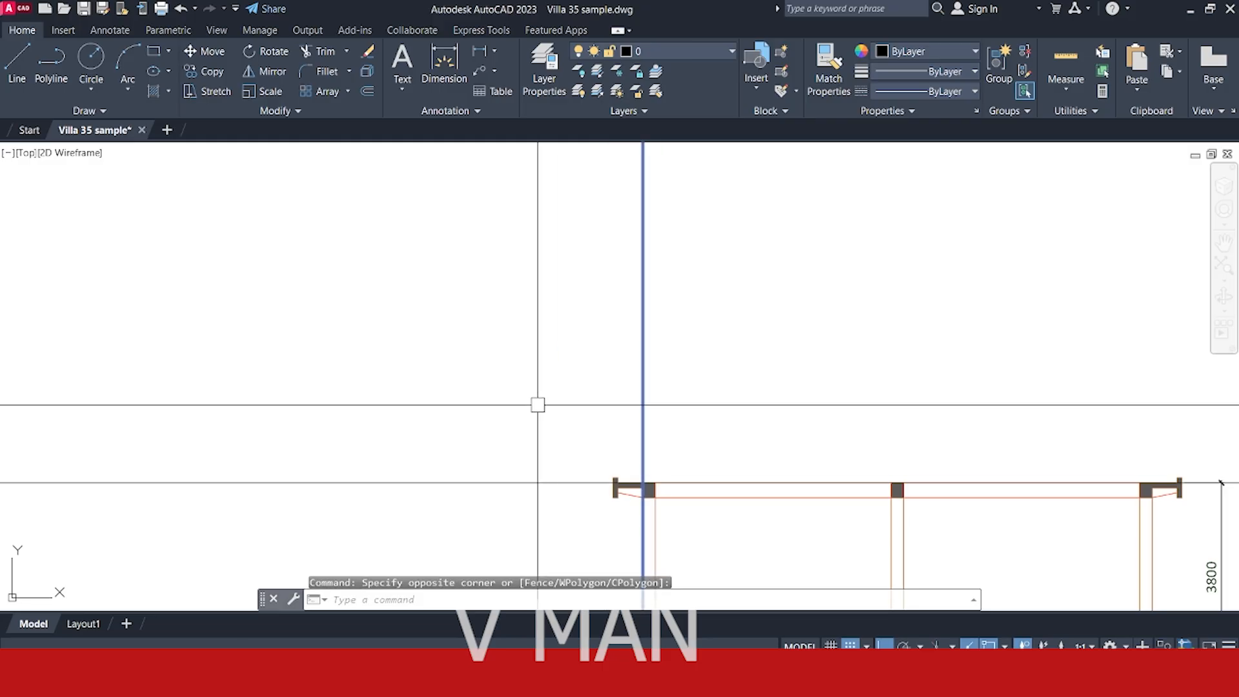
pyautogui.press('Escape')
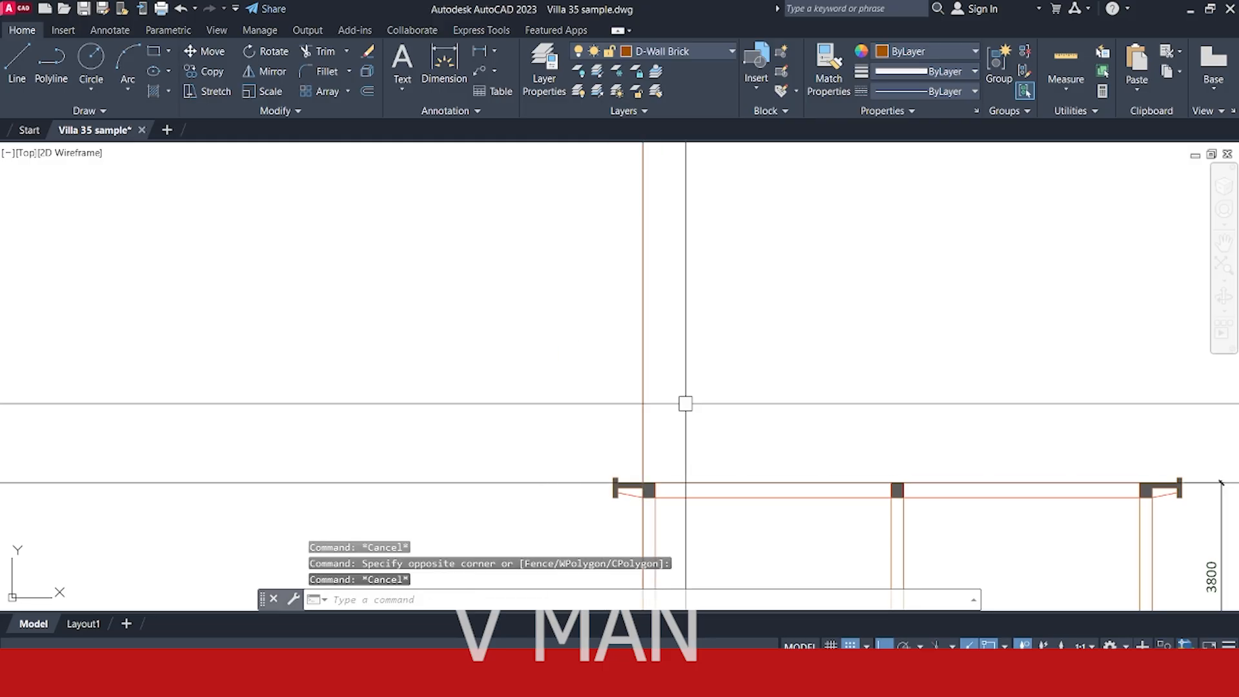
# - Draw a construction line at a 35-degree angle through the outer top corner of the left roof edge profile
pyautogui.write('xl')
pyautogui.press('Return')
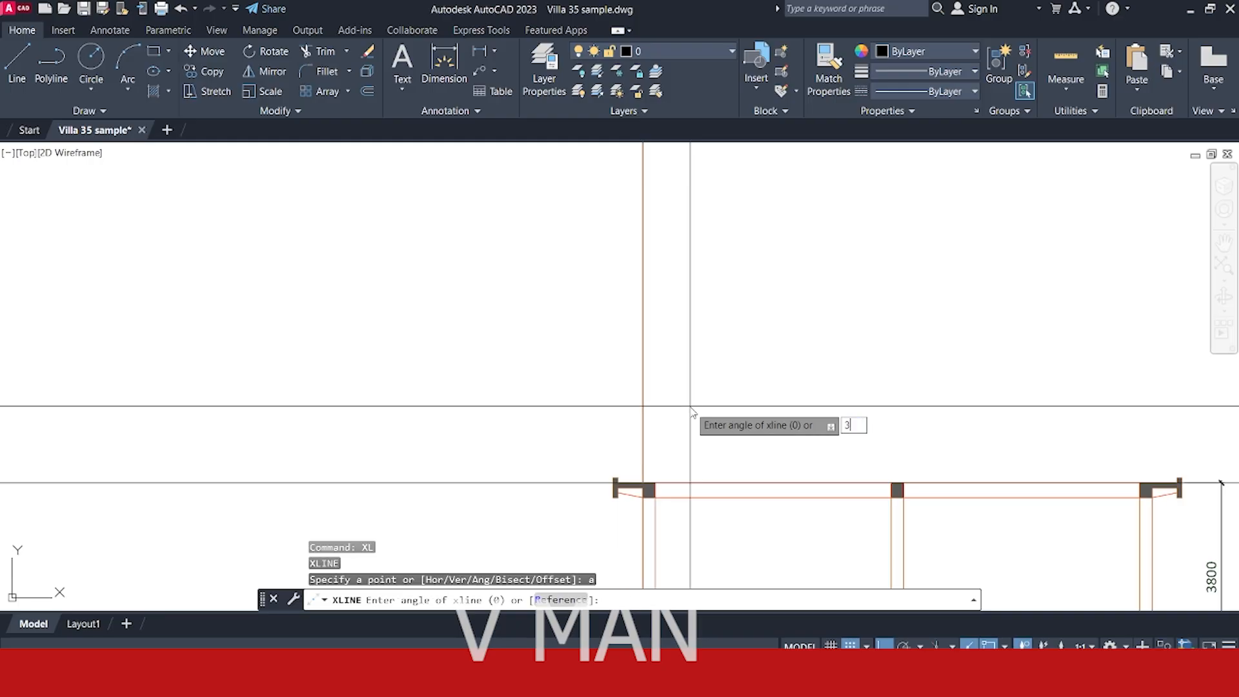
pyautogui.scroll(10, 623, 408)
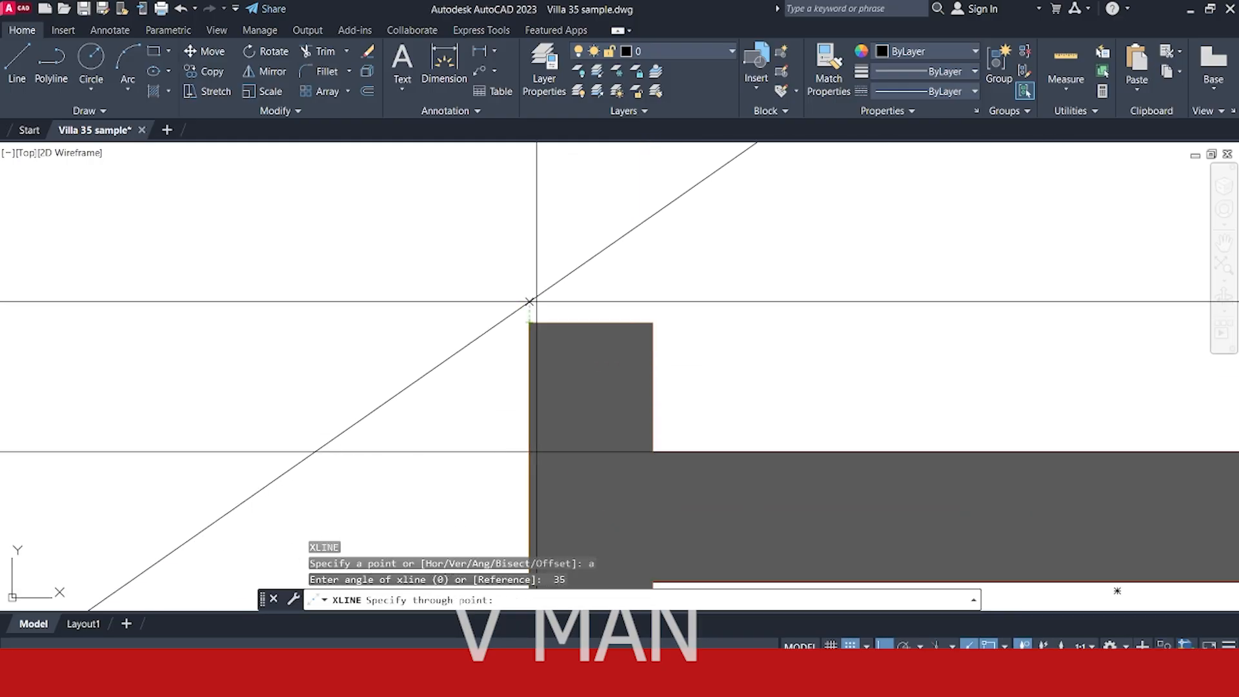
pyautogui.click(529, 322)
pyautogui.press('Escape')
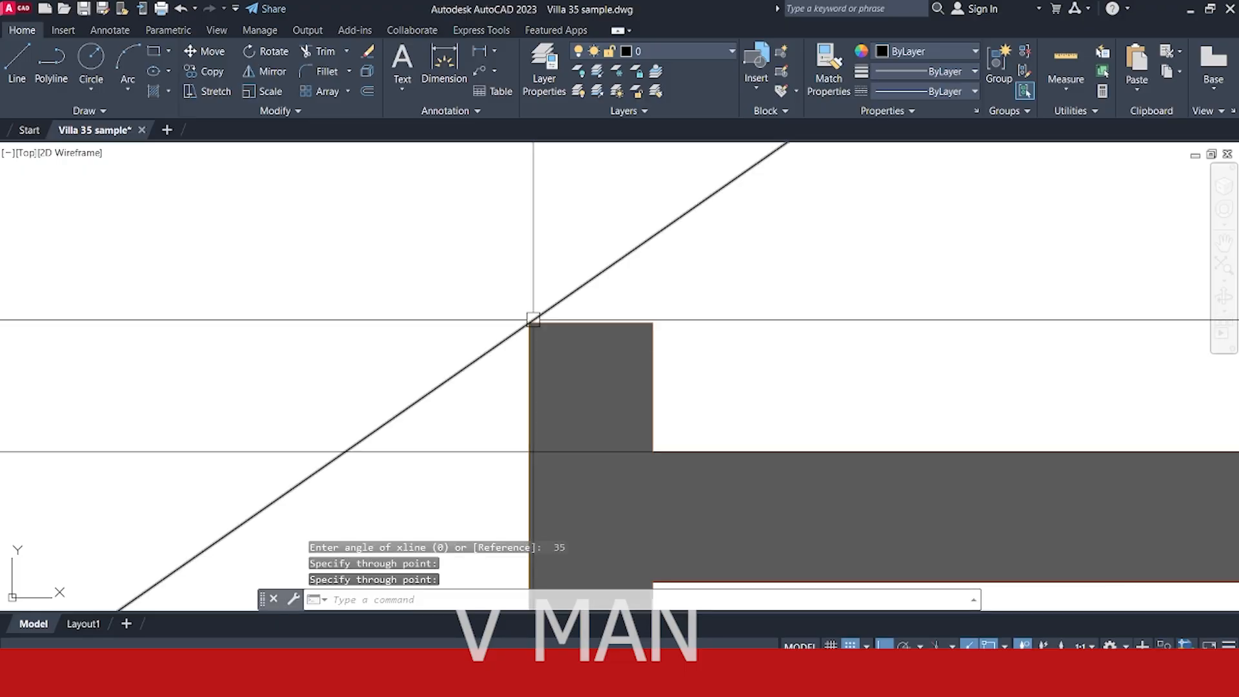
# - Draw a vertical construction line through the roof plan's ridge junction on grid line 3, projecting the ridge down to the section
pyautogui.scroll(-6, 716, 323)
pyautogui.moveTo(757, 239); pyautogui.dragTo(677, 445, button='middle')
pyautogui.scroll(-4, 677, 445)
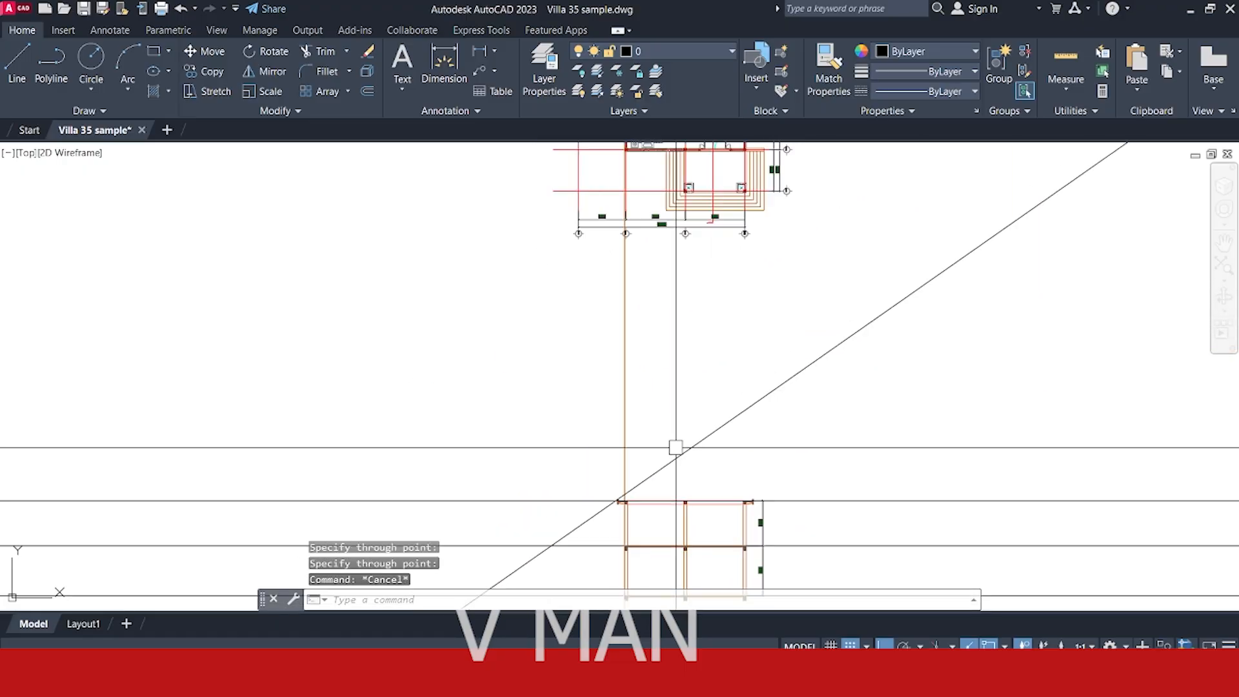
pyautogui.moveTo(636, 181)
pyautogui.mouseDown(button='middle')
pyautogui.moveTo(649, 302)
pyautogui.moveTo(616, 536)
pyautogui.mouseUp(button='middle')
pyautogui.moveTo(640, 220); pyautogui.dragTo(640, 330, button='middle')
pyautogui.scroll(4, 641, 330)
pyautogui.scroll(8, 640, 330)
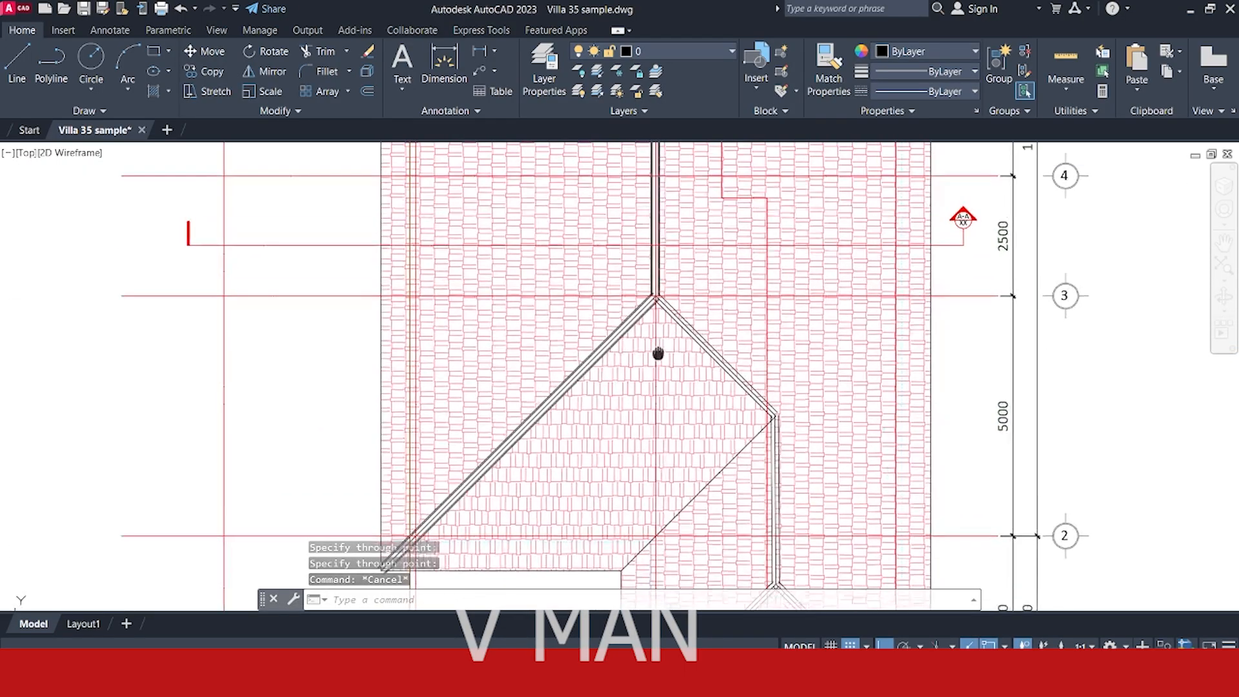
pyautogui.click(583, 247)
pyautogui.press('Escape')
pyautogui.scroll(-5, 743, 457)
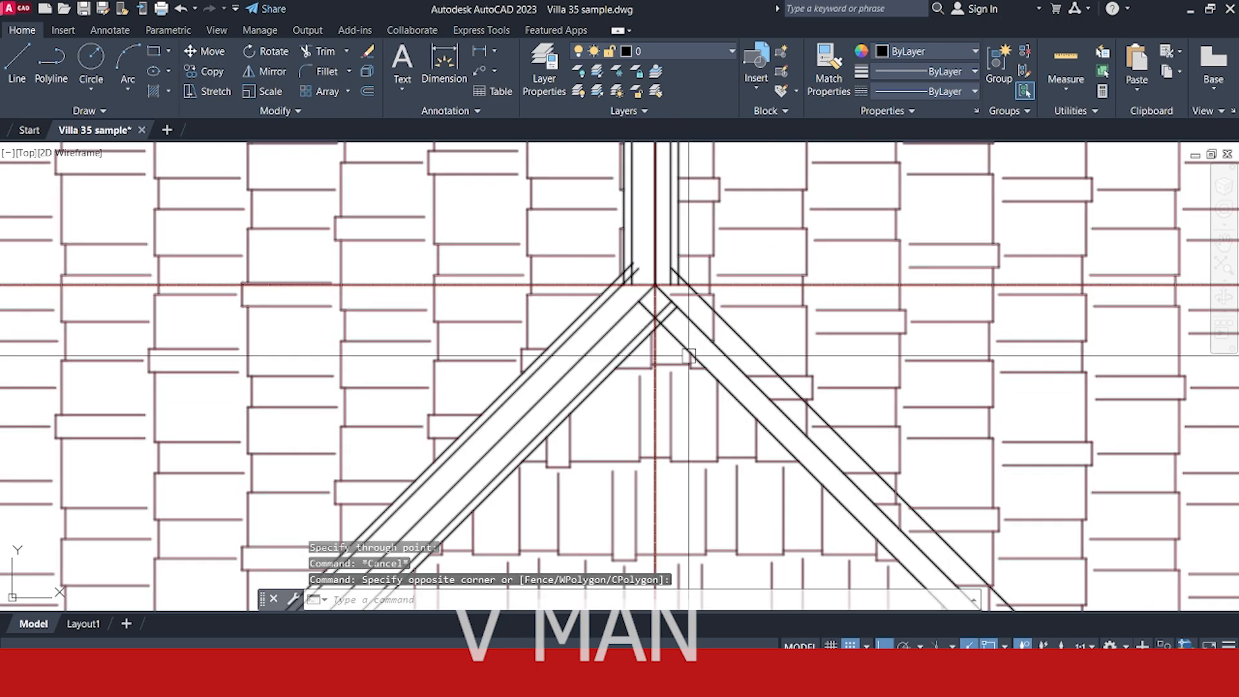
pyautogui.write('l')
pyautogui.press('Return')
pyautogui.write('v')
pyautogui.press('Return')
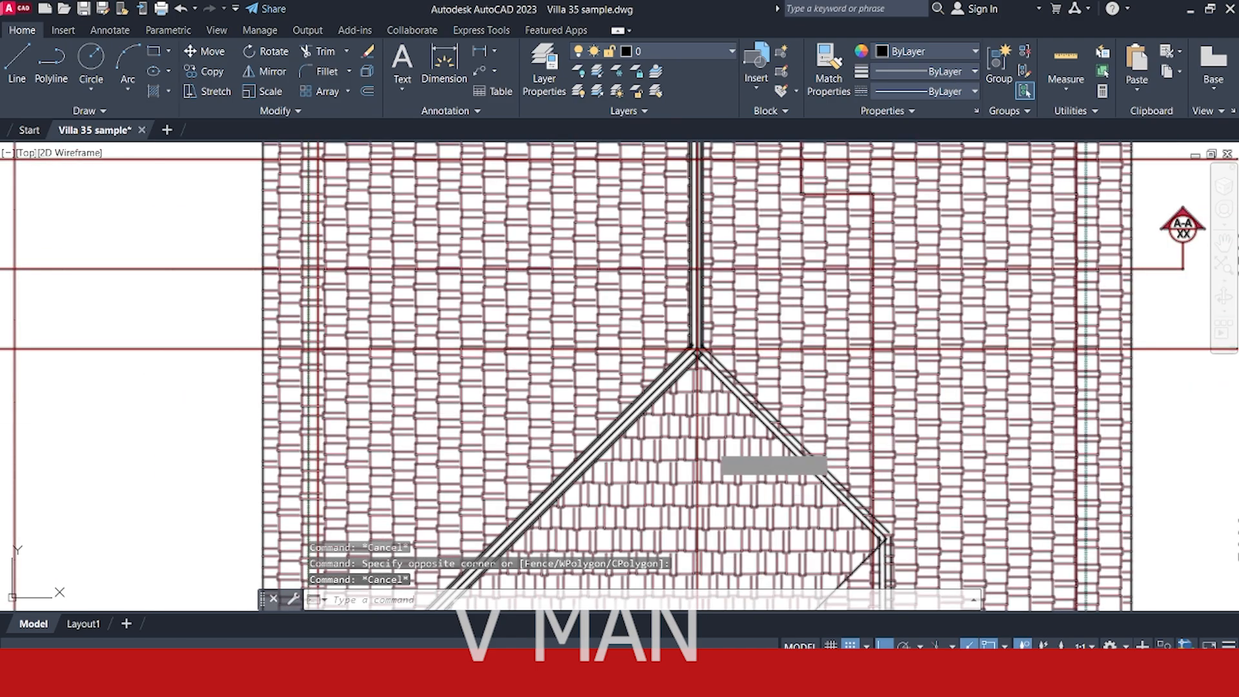
pyautogui.scroll(6, 710, 361)
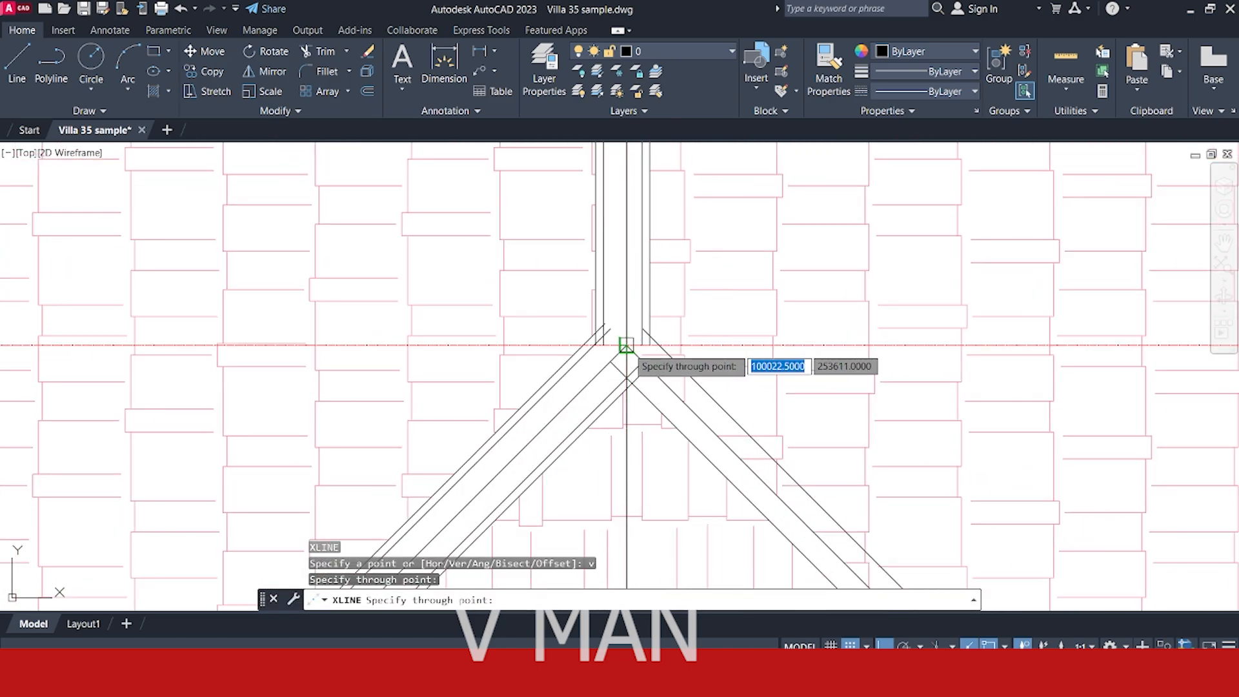
pyautogui.click(626, 345)
pyautogui.press('Return')
# - Mirror the sloped roof line about the vertical ridge line, keeping the original, to form the opposite roof slope
pyautogui.scroll(-8, 652, 332)
pyautogui.scroll(6, 642, 314)
pyautogui.scroll(-9, 652, 337)
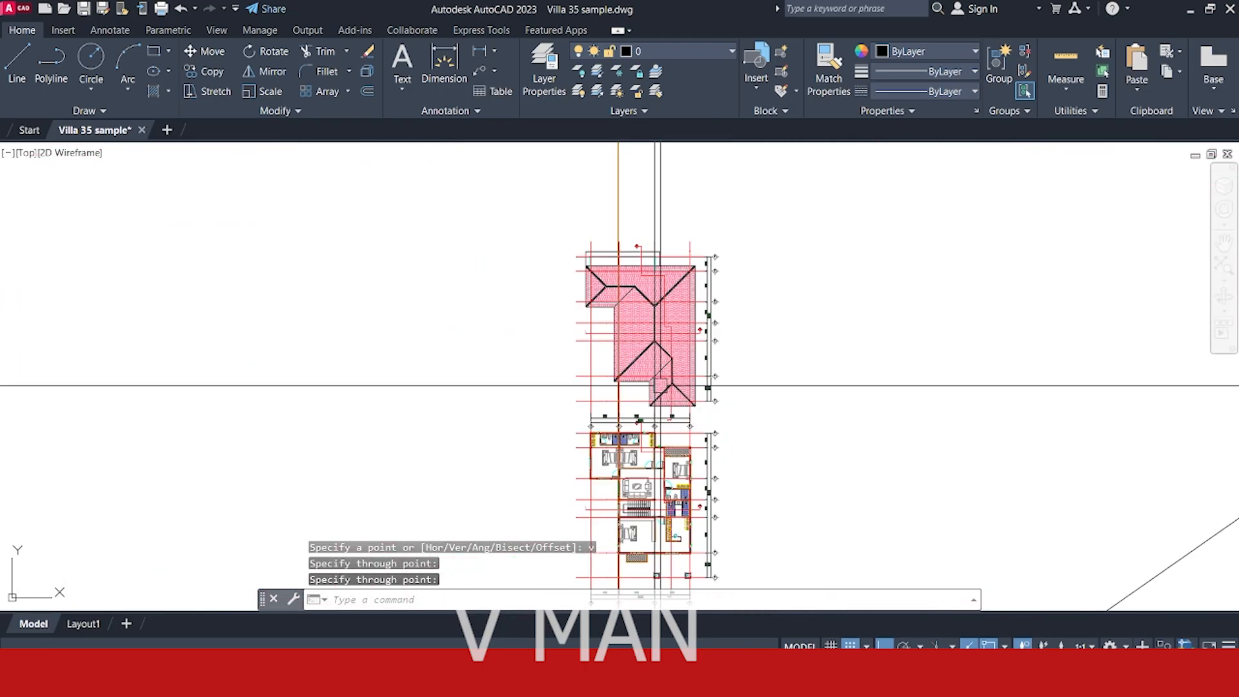
pyautogui.scroll(10, 657, 385)
pyautogui.click(743, 351)
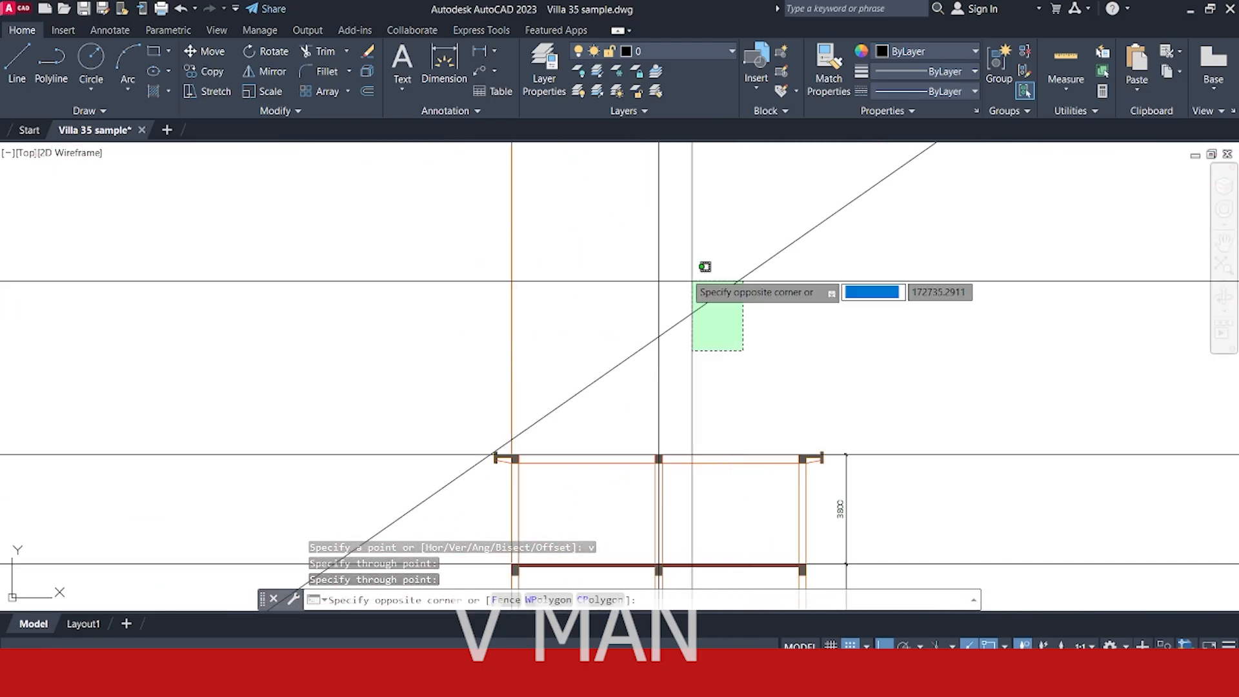
pyautogui.click(705, 267)
pyautogui.moveTo(705, 267); pyautogui.dragTo(725, 248, button='middle')
pyautogui.write('i')
pyautogui.press('Return')
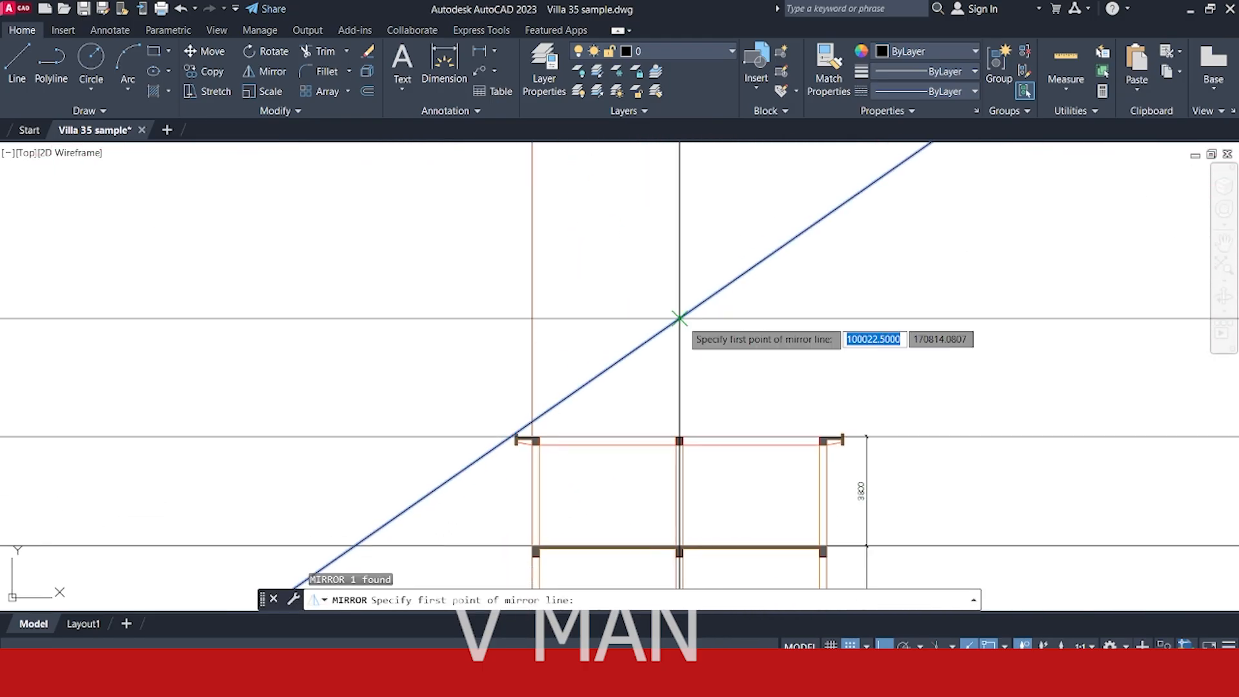
pyautogui.click(698, 239)
pyautogui.press('Return')
pyautogui.scroll(8, 891, 426)
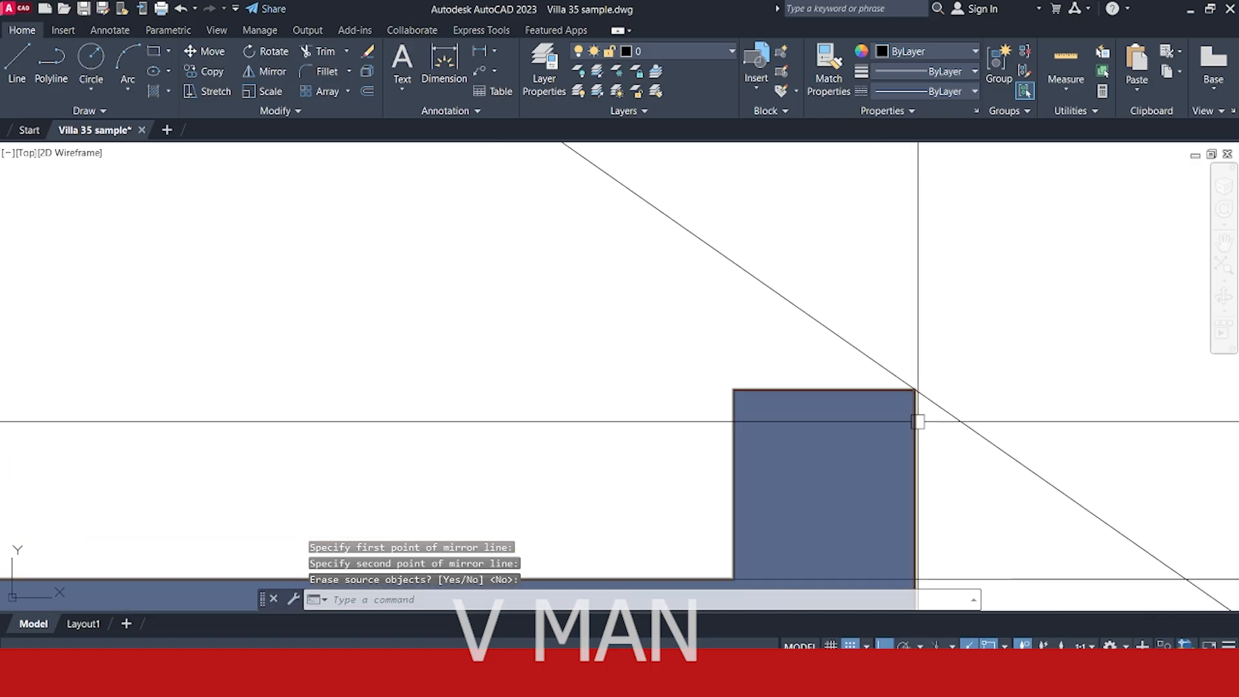
pyautogui.press('Escape')
pyautogui.scroll(-8, 920, 420)
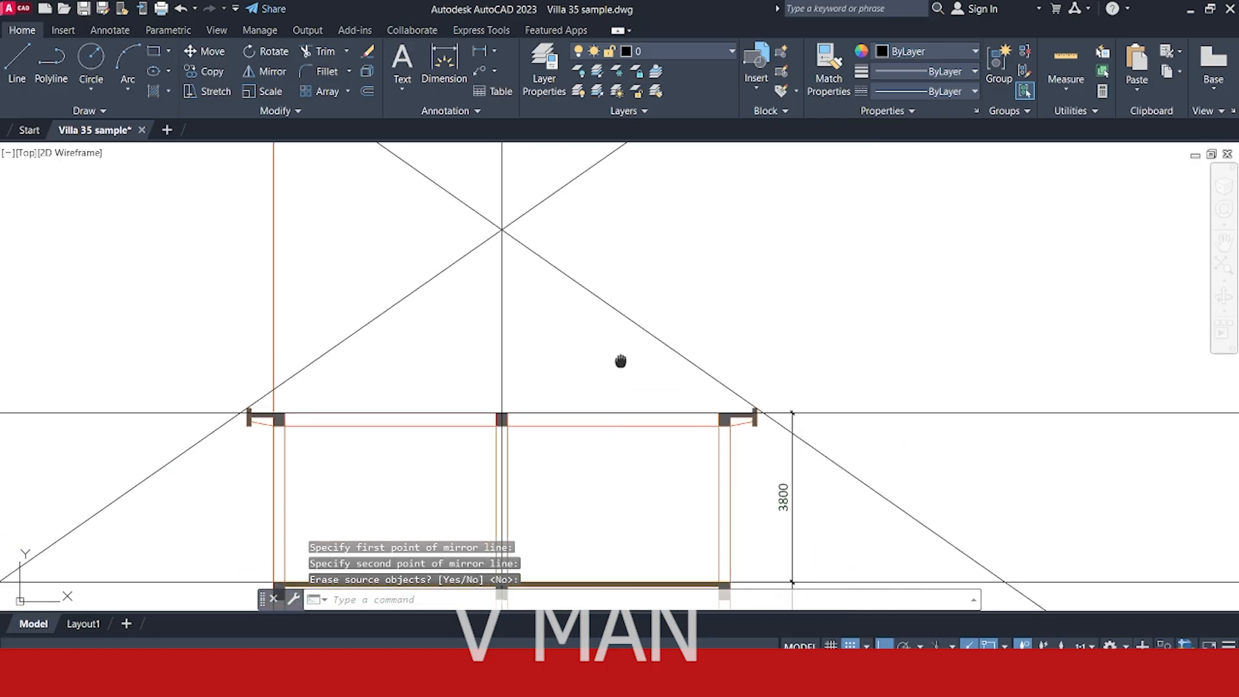
pyautogui.moveTo(737, 359); pyautogui.dragTo(701, 372, button='middle')
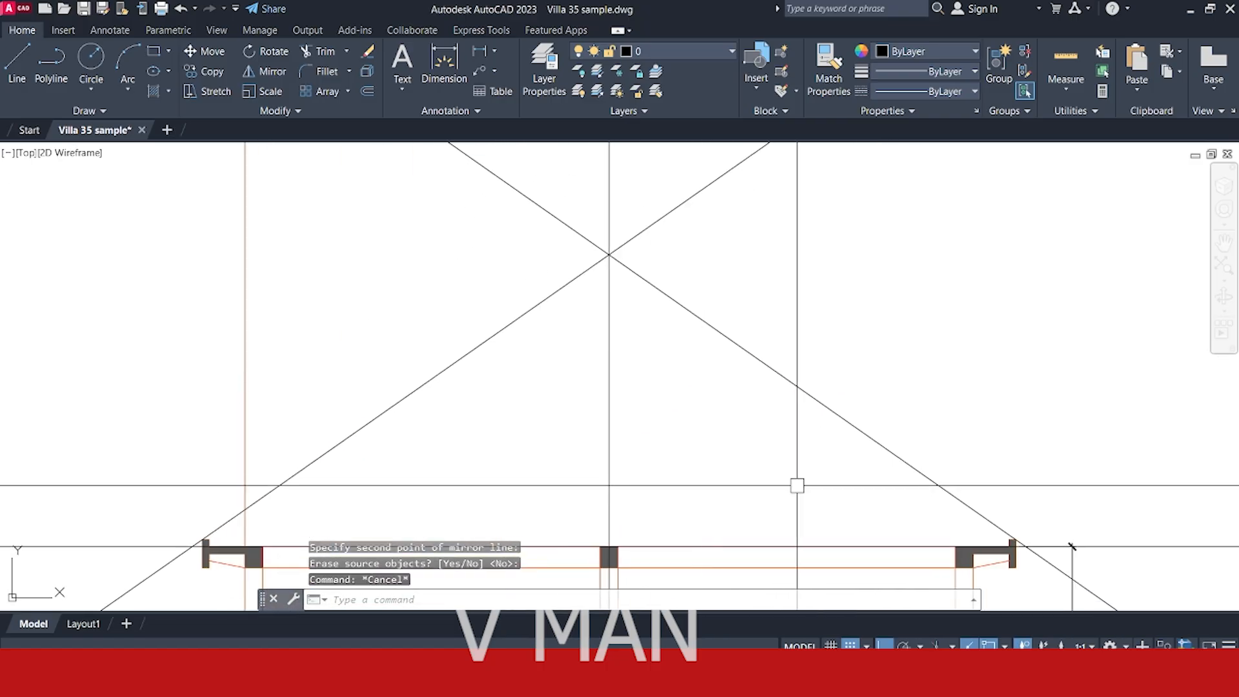
pyautogui.moveTo(797, 485); pyautogui.dragTo(672, 392, button='middle')
pyautogui.scroll(8, 681, 353)
pyautogui.click(796, 274)
pyautogui.click(708, 359)
pyautogui.scroll(-5, 800, 350)
pyautogui.write('o')
pyautogui.press('Return')
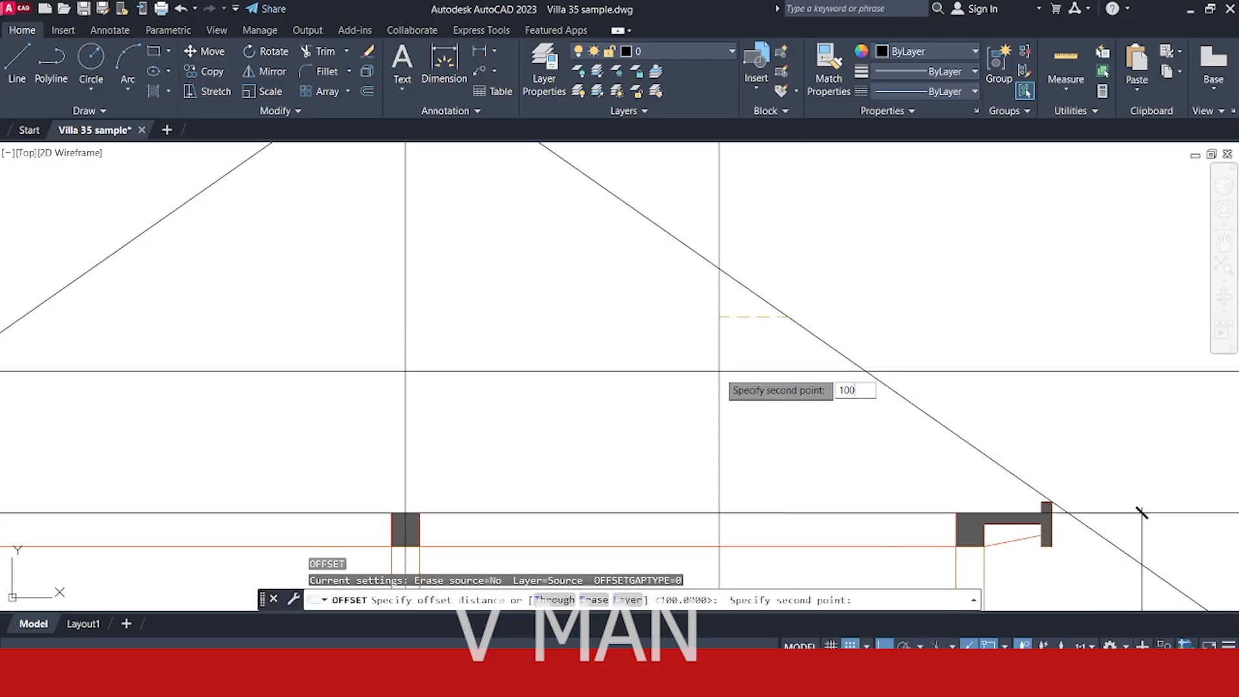
pyautogui.press('Escape')
pyautogui.press('Escape')
# - Offset the right roof slope line 100 toward its underside to give the sloped slab its thickness
pyautogui.click(782, 251)
pyautogui.click(662, 367)
pyautogui.moveTo(706, 344); pyautogui.dragTo(766, 340, button='middle')
pyautogui.write('o')
pyautogui.press('Return')
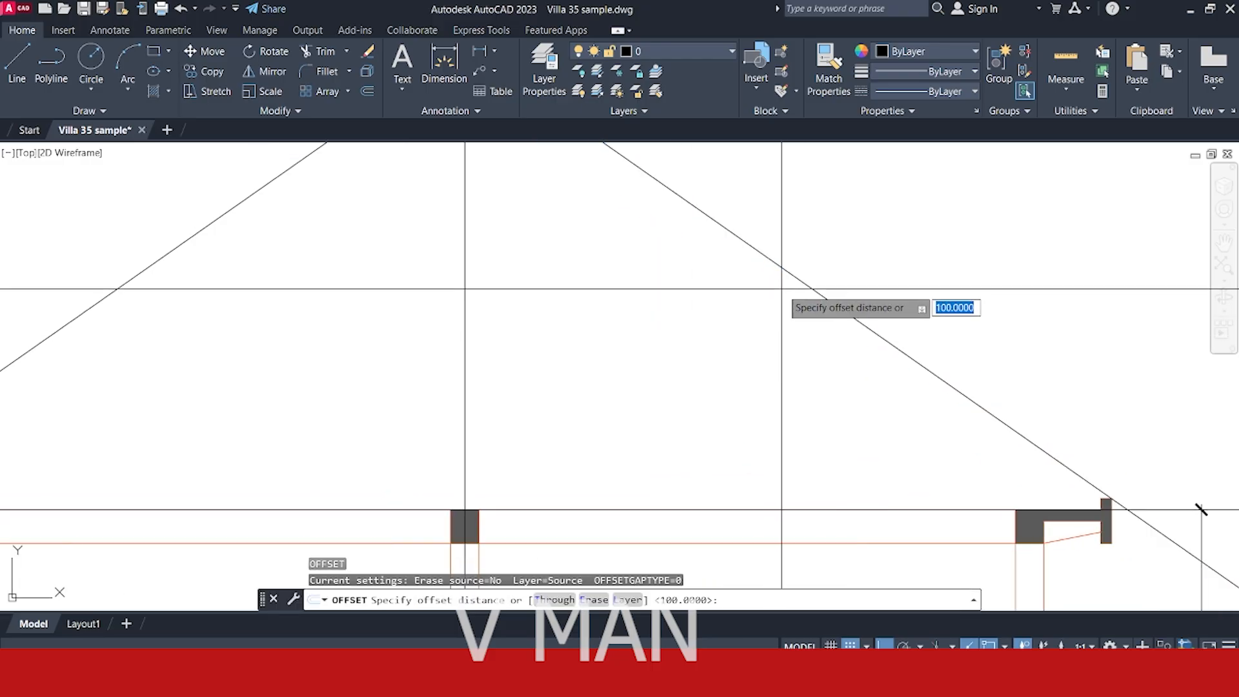
pyautogui.write('100')
pyautogui.press('Return')
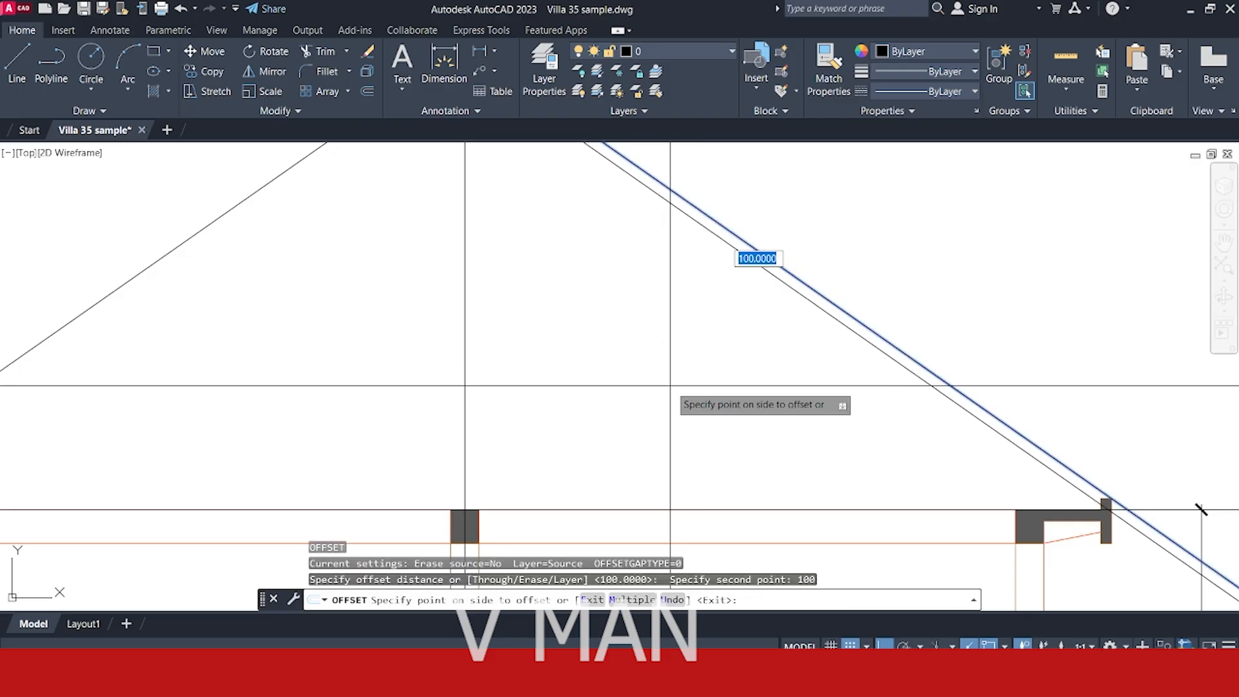
pyautogui.click(669, 386)
# - Offset the left roof slope line 100 toward its underside so both slopes have matching parallel lines
pyautogui.scroll(-4, 667, 389)
pyautogui.scroll(4, 560, 306)
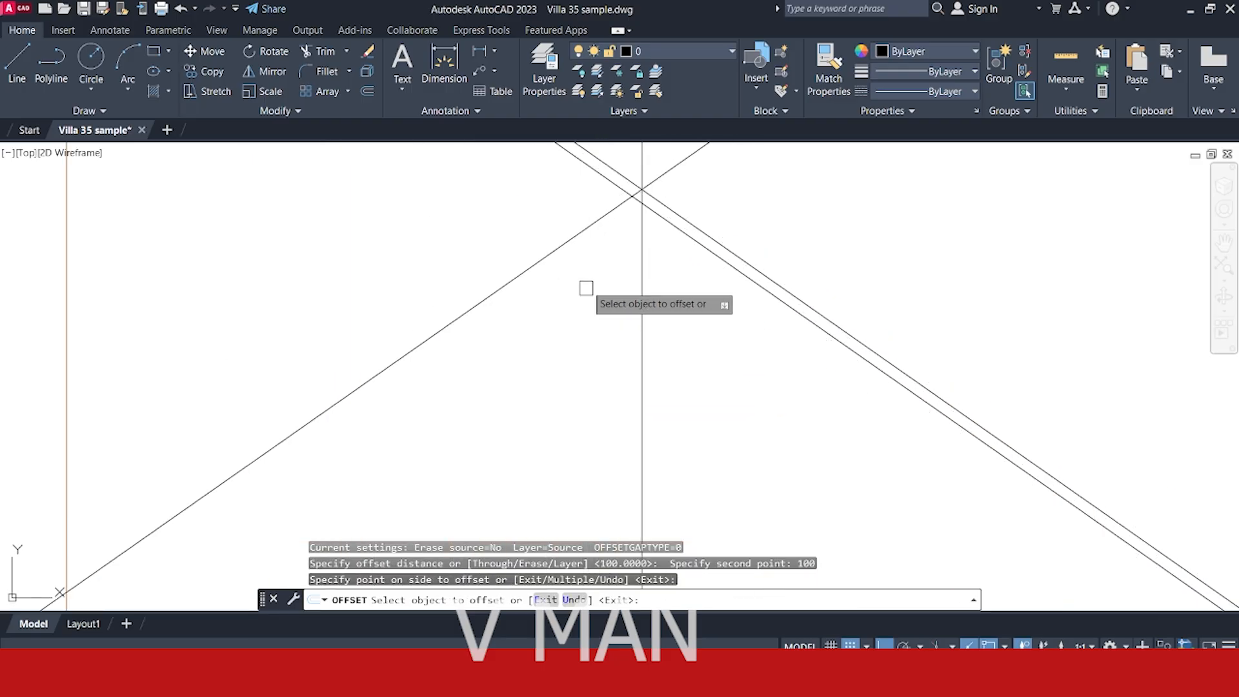
pyautogui.click(574, 239)
pyautogui.click(591, 315)
pyautogui.scroll(-2, 622, 313)
pyautogui.moveTo(621, 312); pyautogui.dragTo(586, 349, button='middle')
pyautogui.scroll(6, 620, 296)
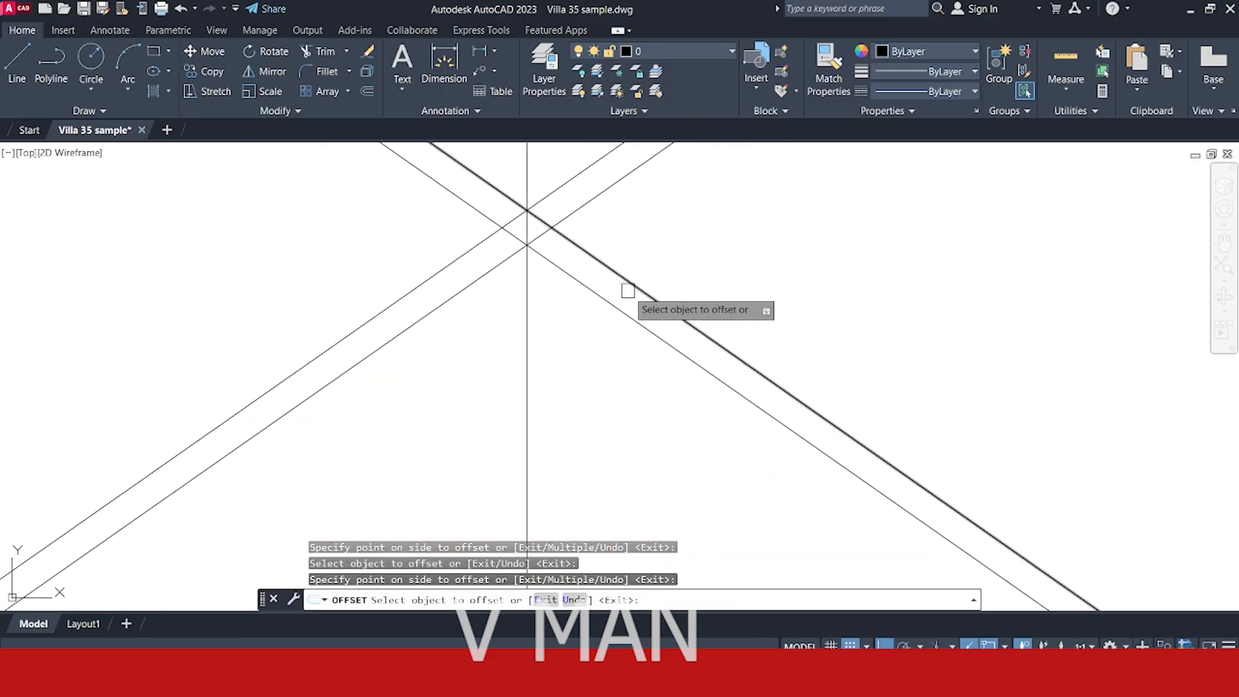